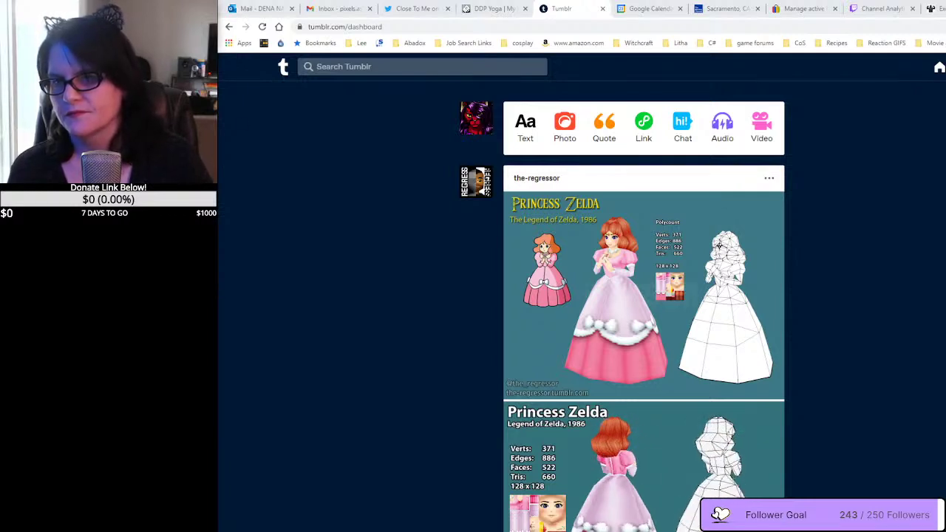
# Step: Switch to Photoshop and move the live chat pop-out window off the workspace
pyautogui.moveTo(220, 77); pyautogui.dragTo(945, 73)
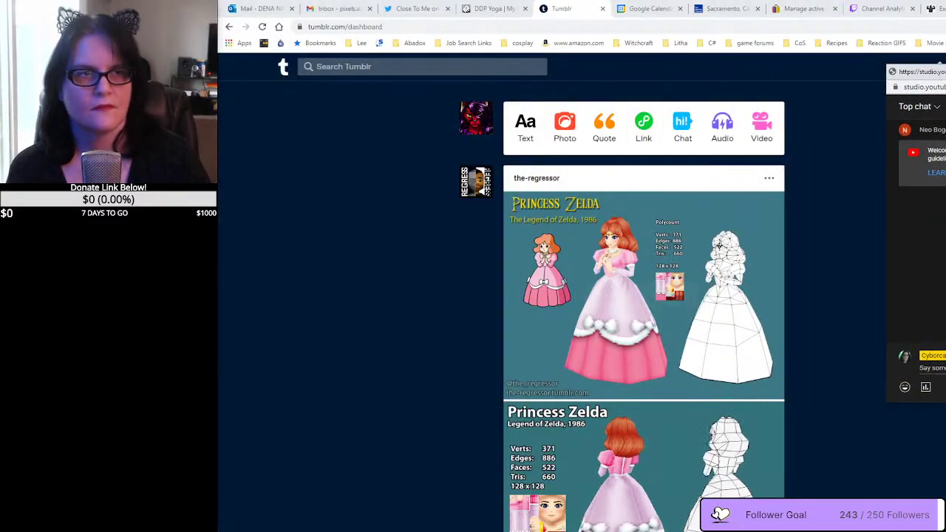
pyautogui.hotkey('alt', 'Tab')
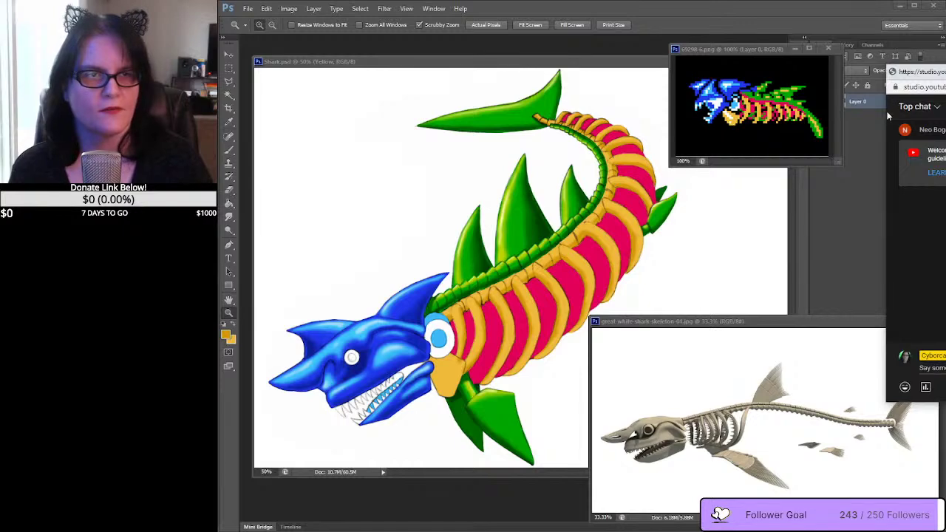
pyautogui.moveTo(886, 115); pyautogui.dragTo(945, 116)
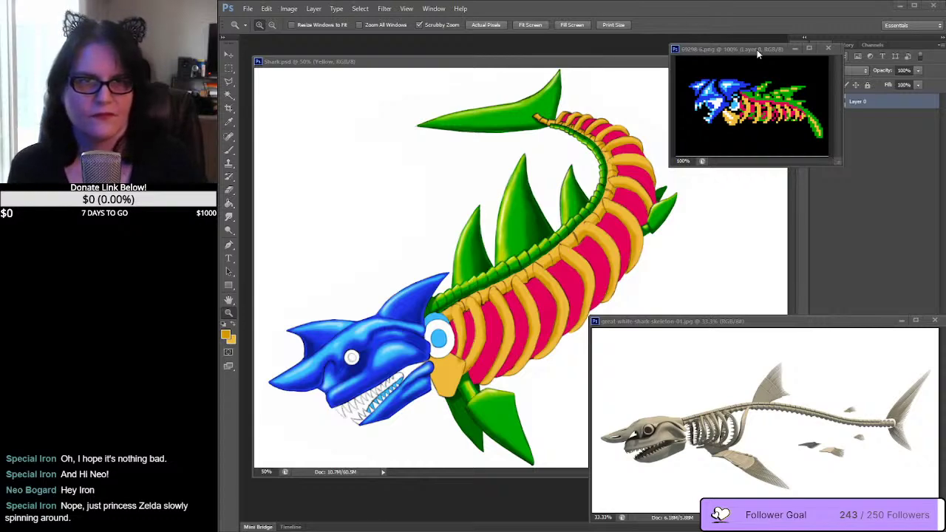
# Step: Move the pixel sprite and shark skeleton reference windows off the artwork, then make Shark.psd the active document
pyautogui.moveTo(757, 54); pyautogui.dragTo(110, 63)
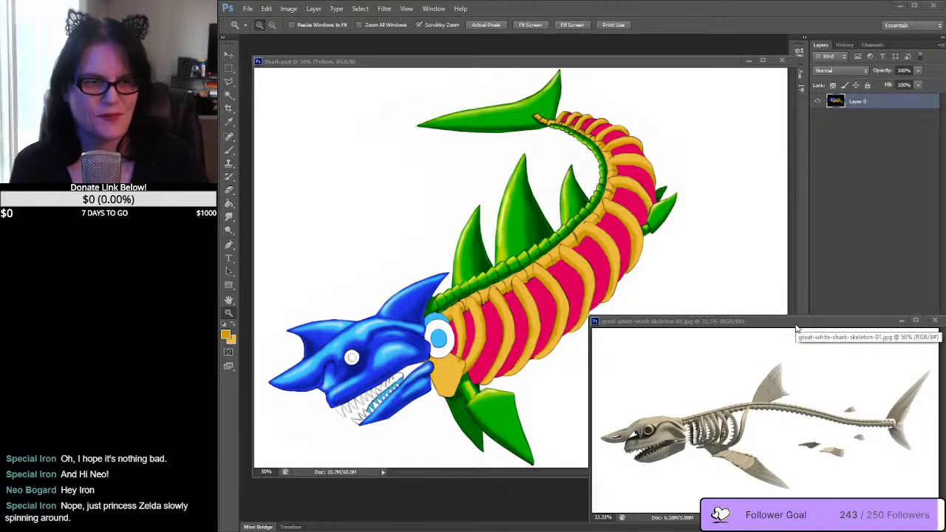
pyautogui.moveTo(797, 329); pyautogui.dragTo(74, 295)
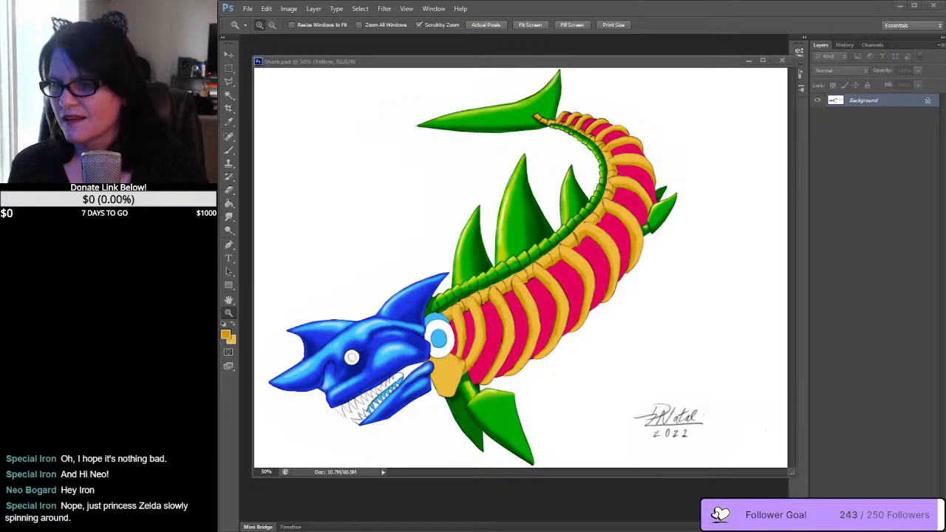
pyautogui.click(512, 65)
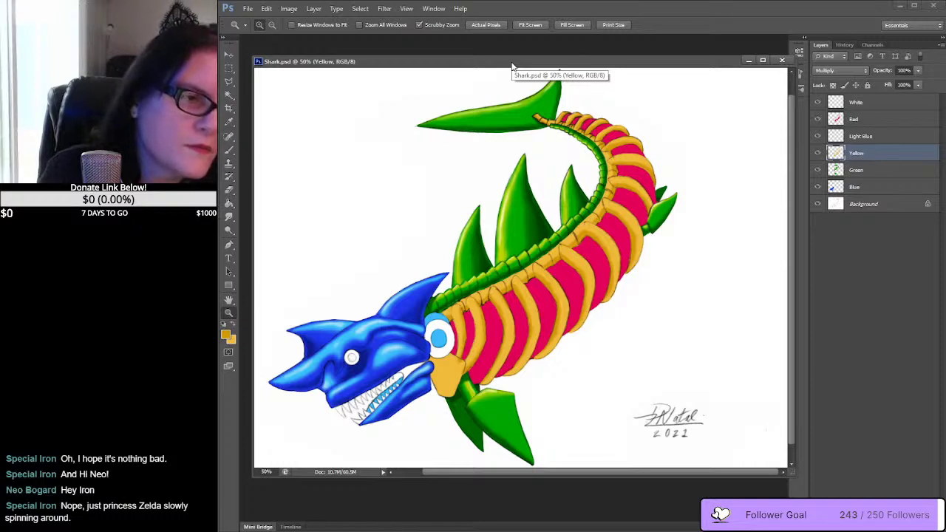
# Step: Load the Yellow layer's painted area as a selection and frame the ribs behind the eye at 100% zoom
pyautogui.keyDown('ctrl'); pyautogui.click(836, 154); pyautogui.keyUp('ctrl')
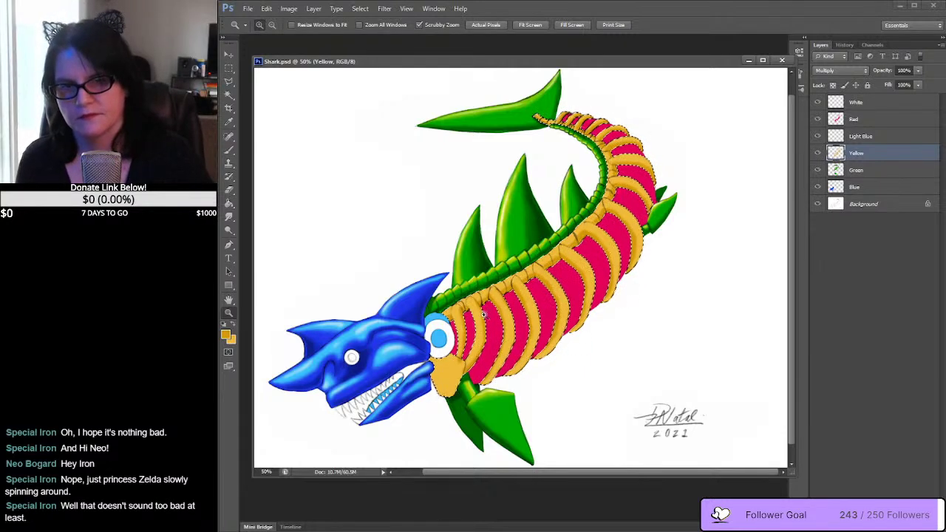
pyautogui.click(473, 328)
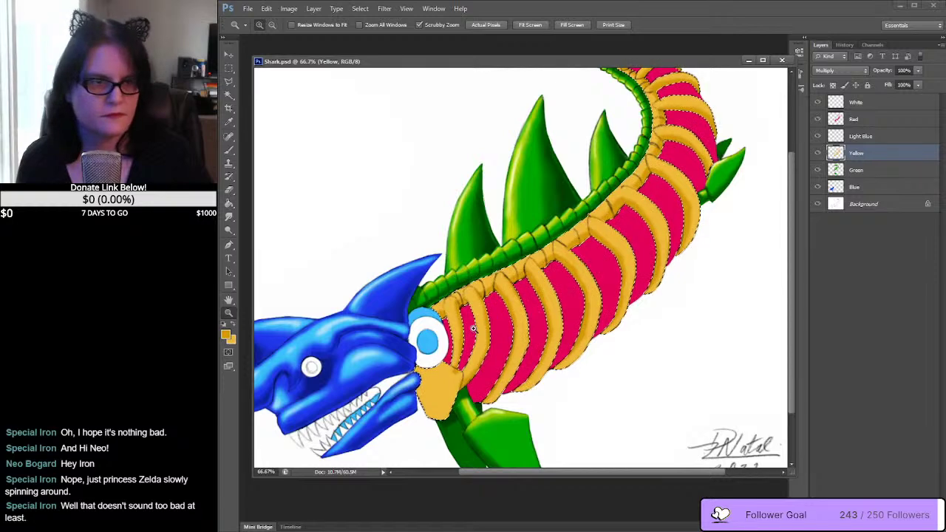
pyautogui.click(473, 328)
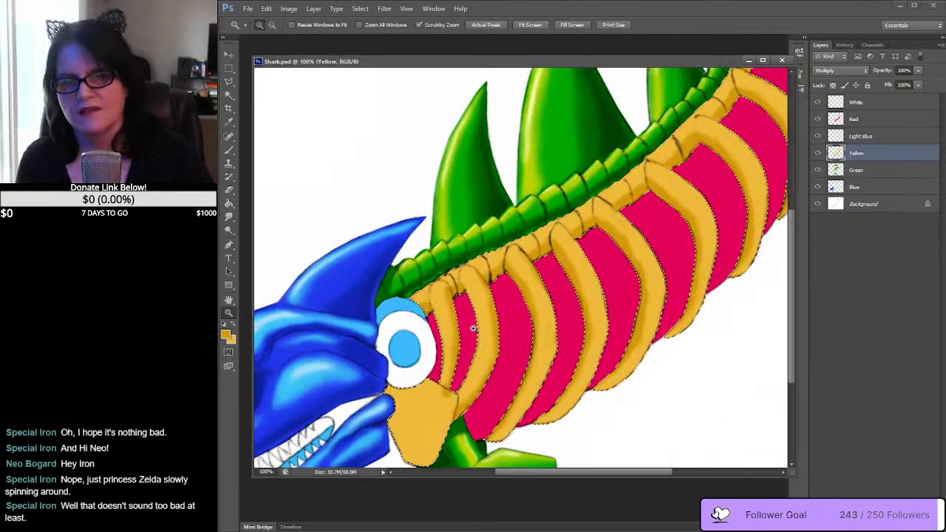
pyautogui.moveTo(539, 317); pyautogui.dragTo(535, 289)
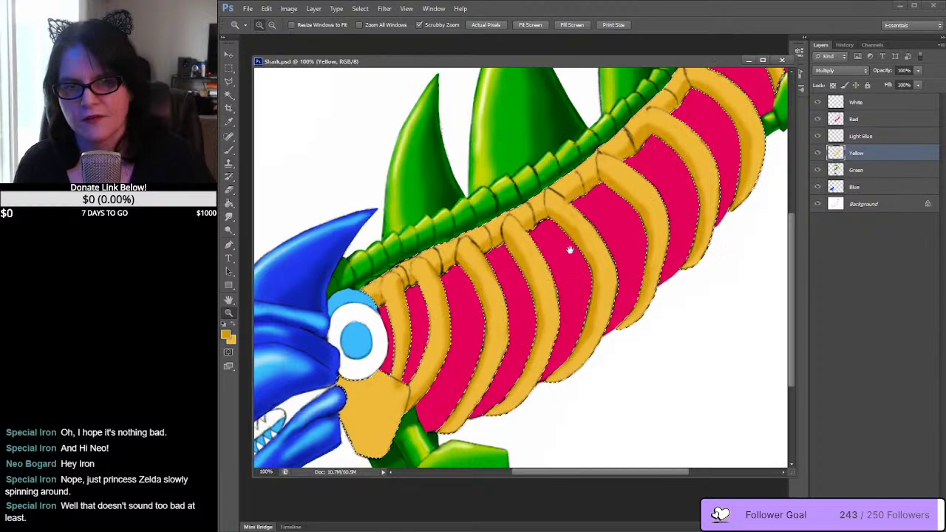
pyautogui.moveTo(570, 249); pyautogui.dragTo(513, 277)
pyautogui.moveTo(582, 244); pyautogui.dragTo(602, 225)
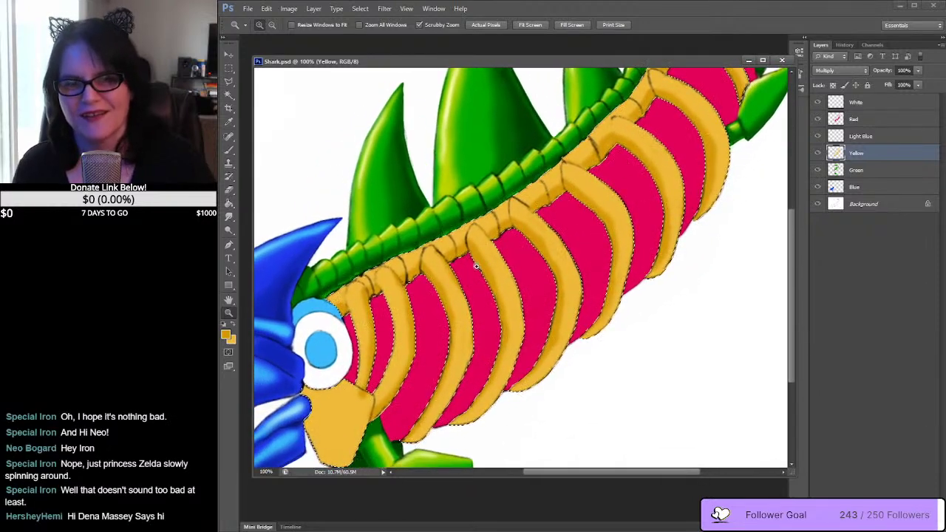
pyautogui.moveTo(450, 272); pyautogui.dragTo(472, 260)
pyautogui.moveTo(550, 249); pyautogui.dragTo(508, 253)
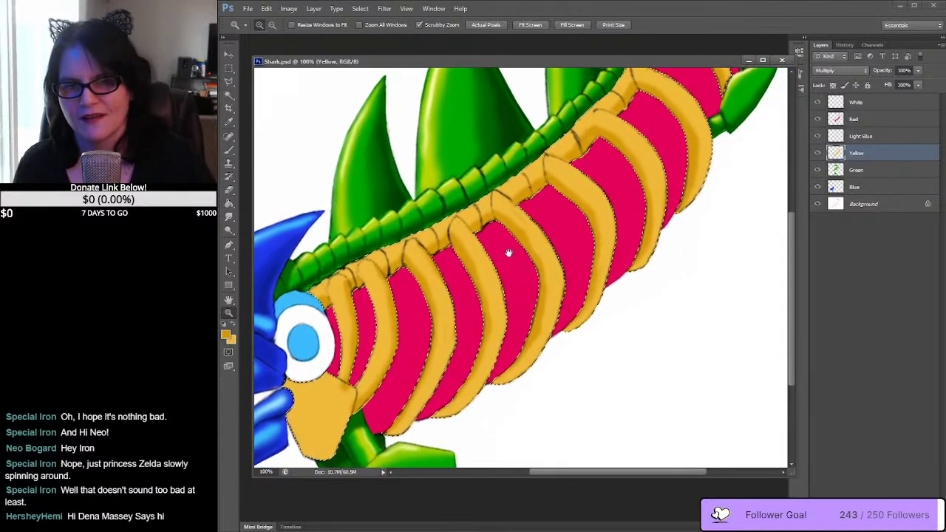
# Step: Brush darker yellow shading onto the ribs and spine segments within the Yellow layer's selection, working from the head to the tail
pyautogui.click(228, 150)
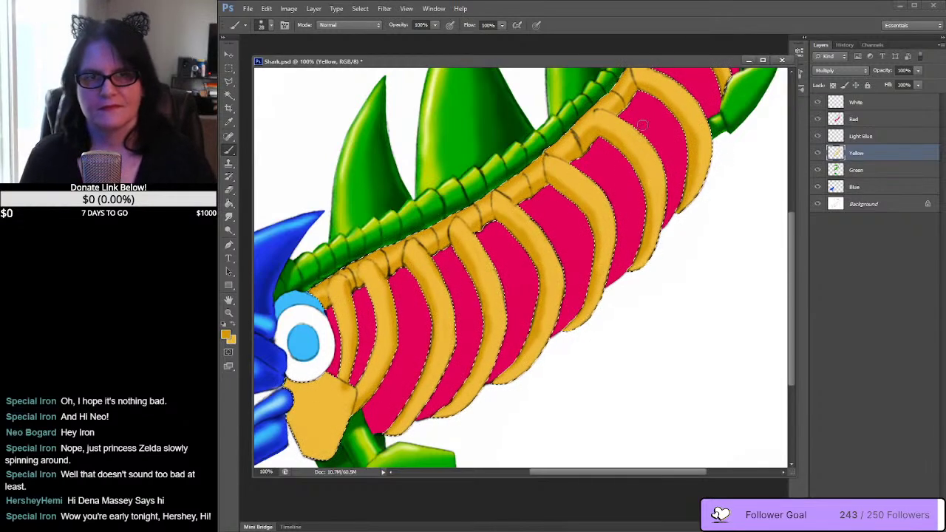
pyautogui.moveTo(637, 132); pyautogui.dragTo(495, 321)
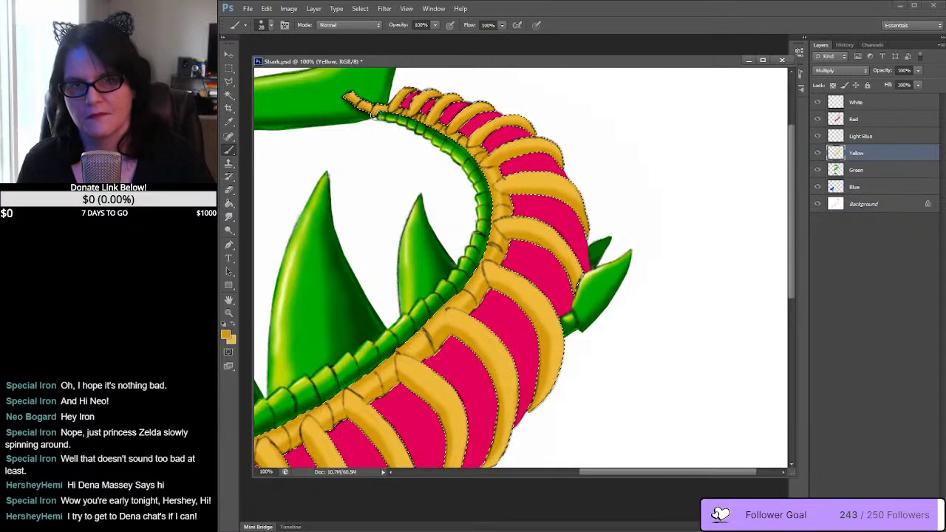
pyautogui.moveTo(461, 379); pyautogui.dragTo(644, 141)
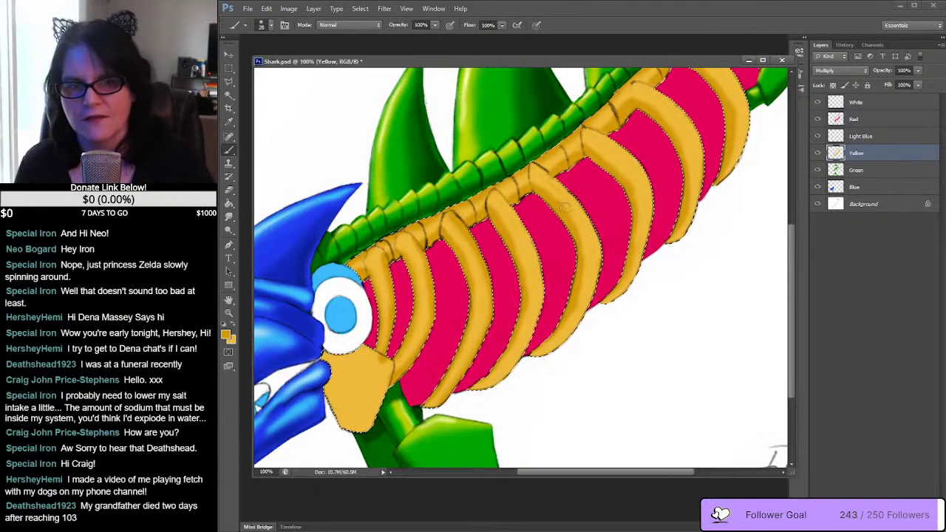
pyautogui.moveTo(564, 207); pyautogui.dragTo(520, 230)
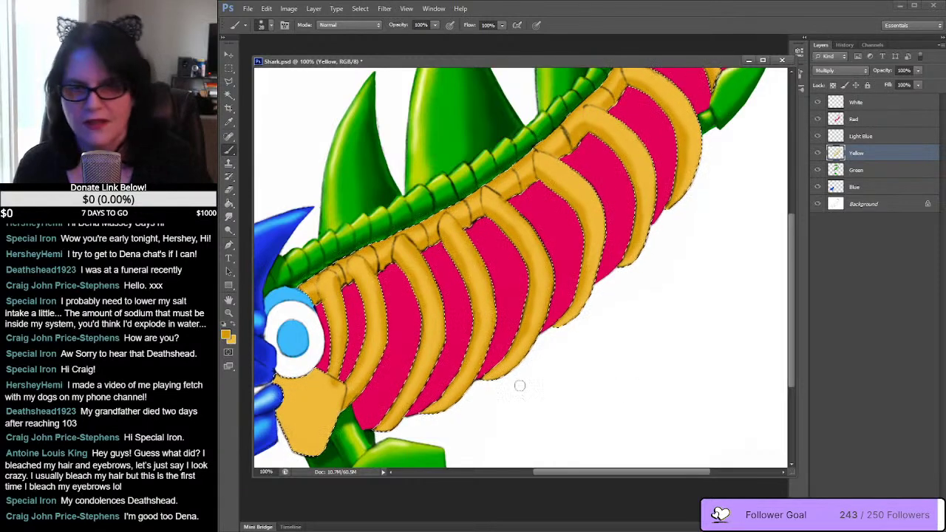
pyautogui.moveTo(698, 184); pyautogui.dragTo(616, 257)
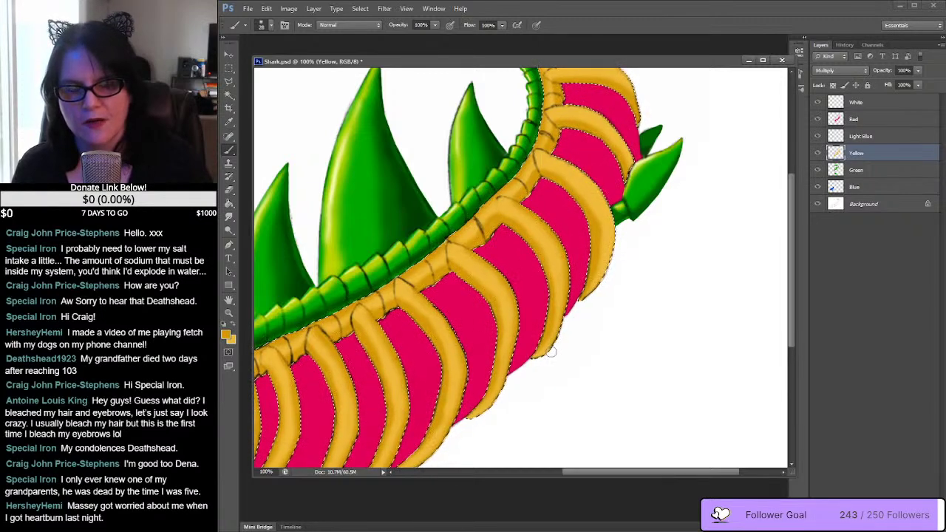
pyautogui.moveTo(652, 181); pyautogui.dragTo(595, 250)
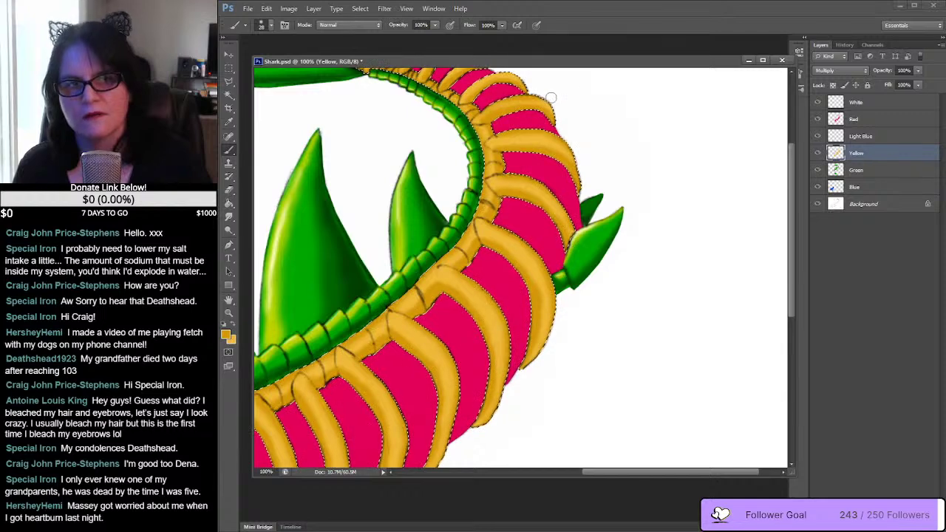
pyautogui.moveTo(794, 188); pyautogui.dragTo(796, 140)
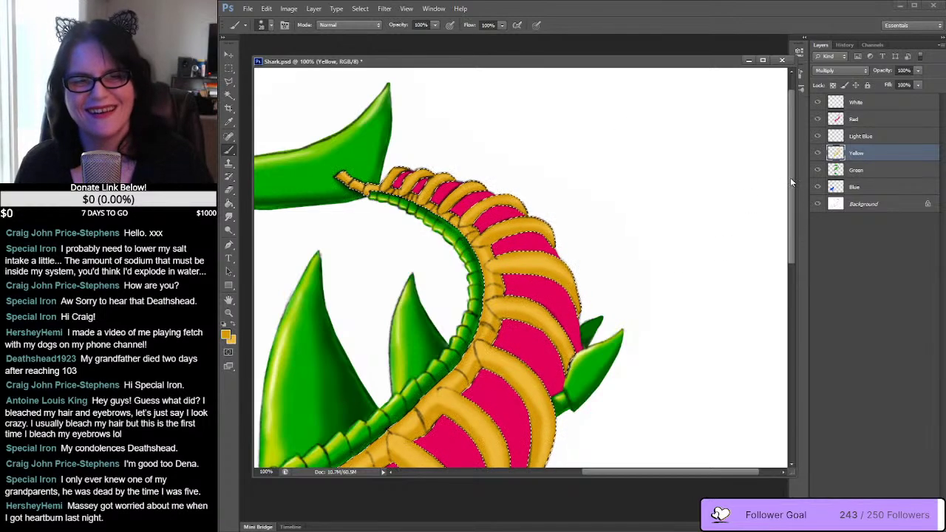
# Step: Sample the yellow of the spine near the head and lighten the foreground colour to ffd672 for highlights
pyautogui.moveTo(791, 176); pyautogui.dragTo(802, 310)
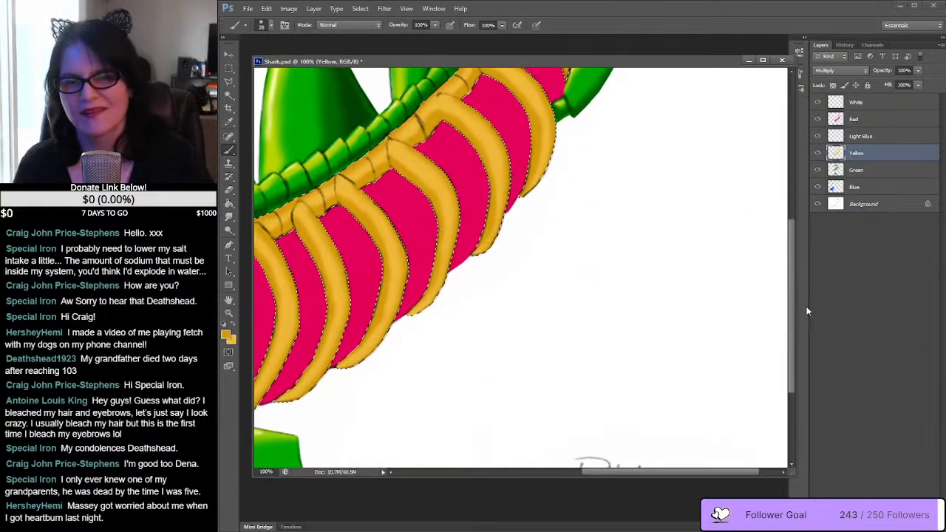
pyautogui.moveTo(678, 470); pyautogui.dragTo(587, 471)
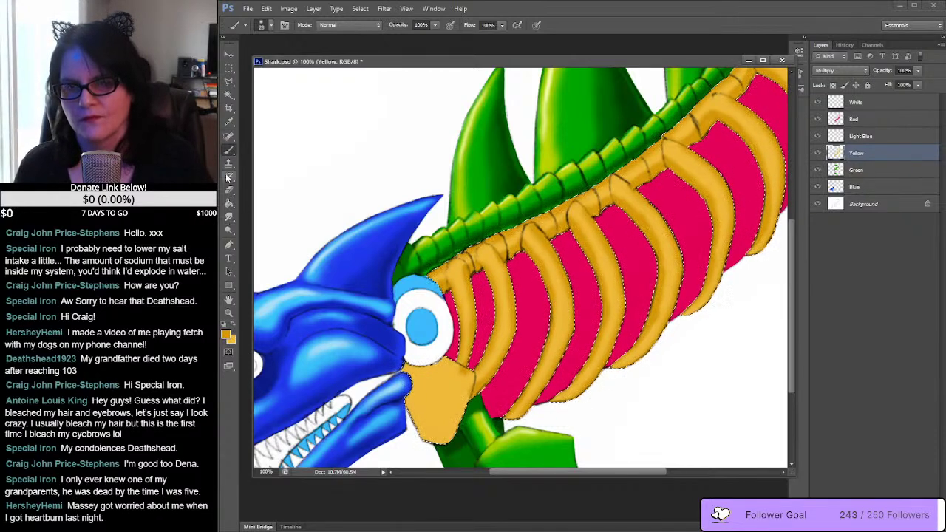
pyautogui.click(228, 122)
pyautogui.click(529, 235)
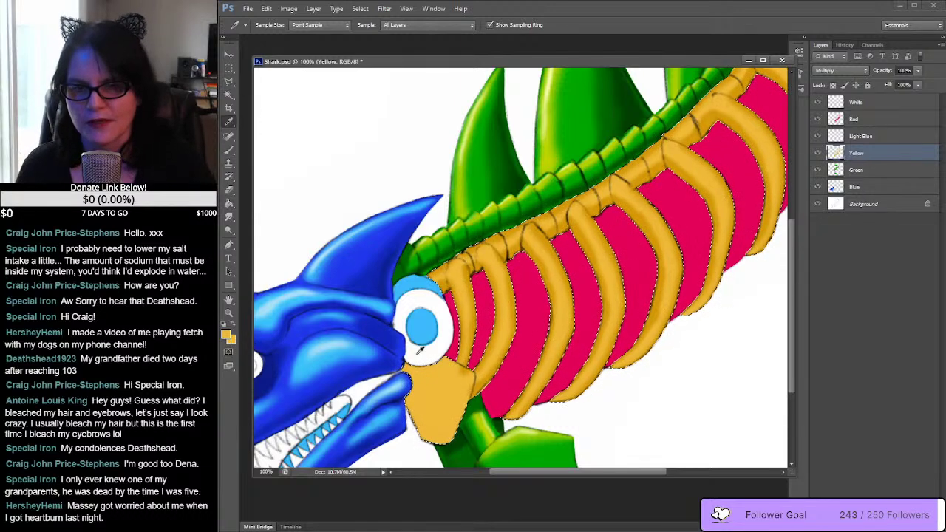
pyautogui.click(227, 335)
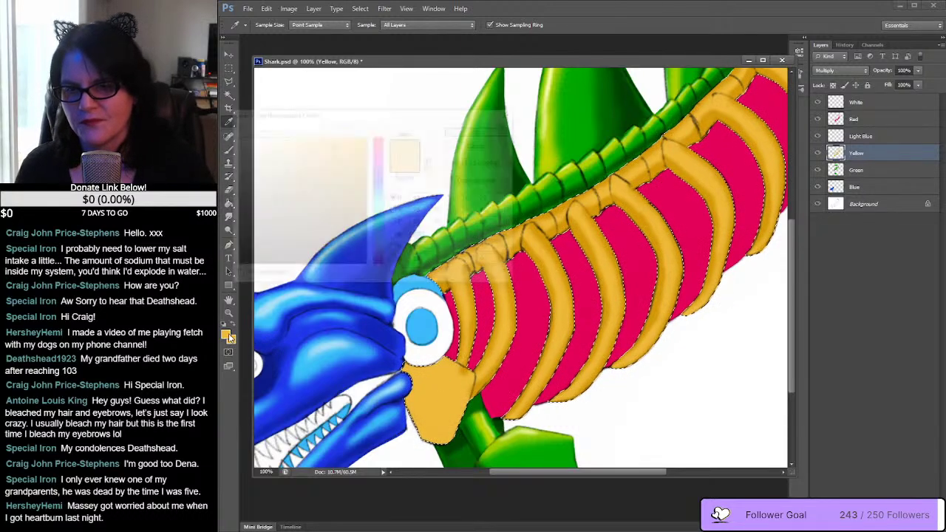
pyautogui.moveTo(321, 142); pyautogui.dragTo(307, 136)
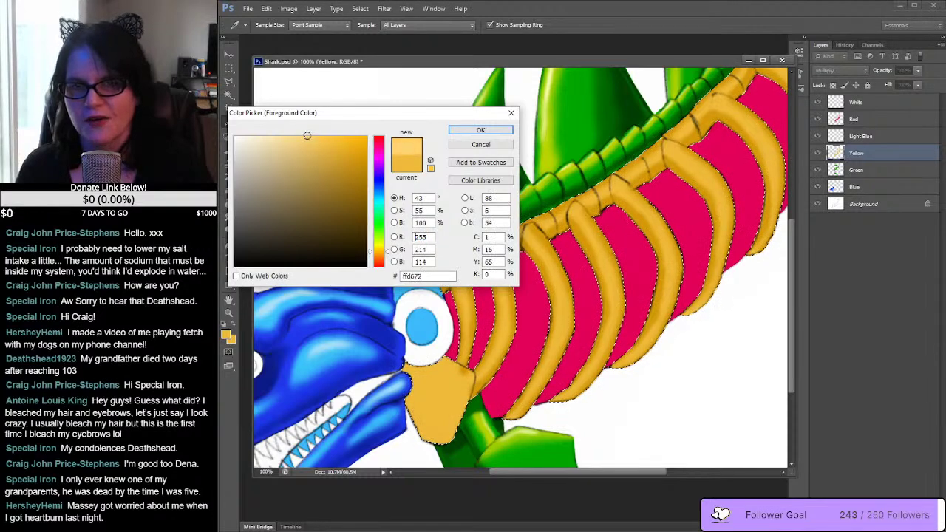
pyautogui.click(477, 131)
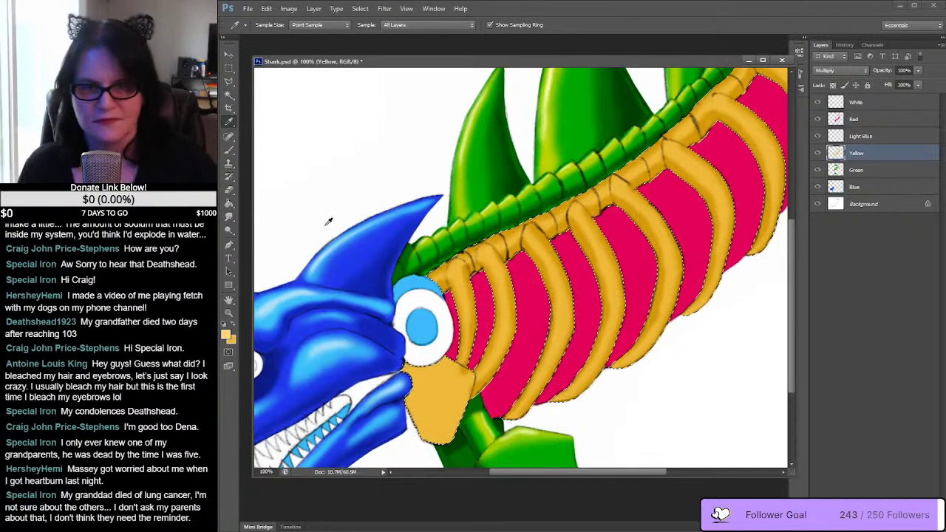
# Step: Paint light yellow highlights along the middle of the ribs from the head to the tail with the Brush tool
pyautogui.press('b')
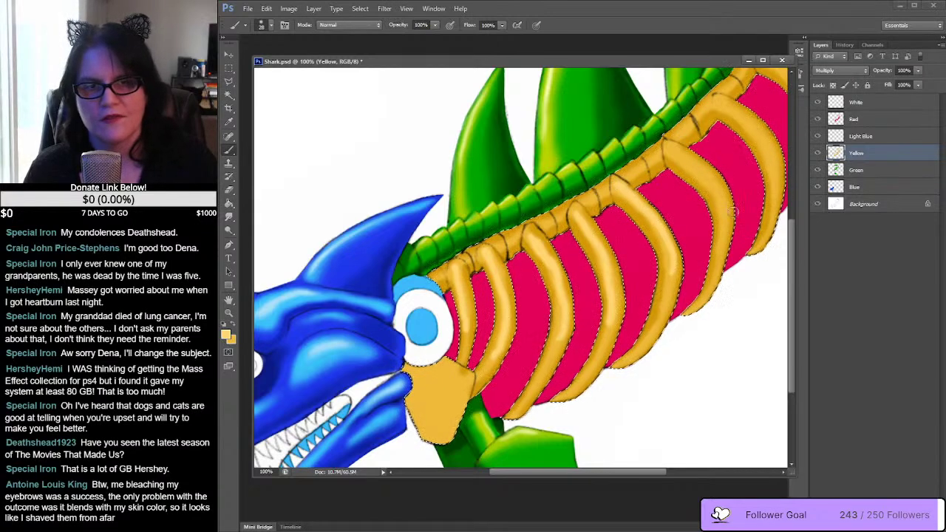
pyautogui.moveTo(717, 196); pyautogui.dragTo(561, 301)
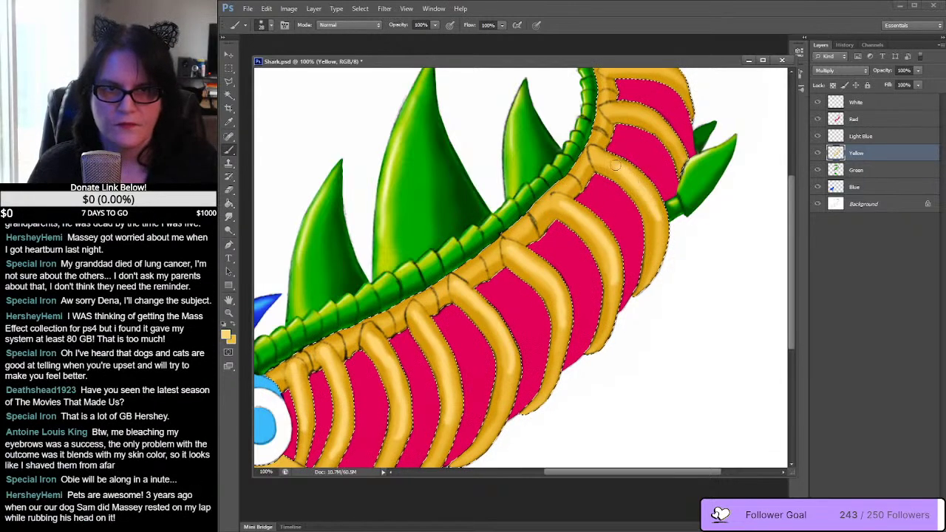
pyautogui.moveTo(685, 143); pyautogui.dragTo(627, 268)
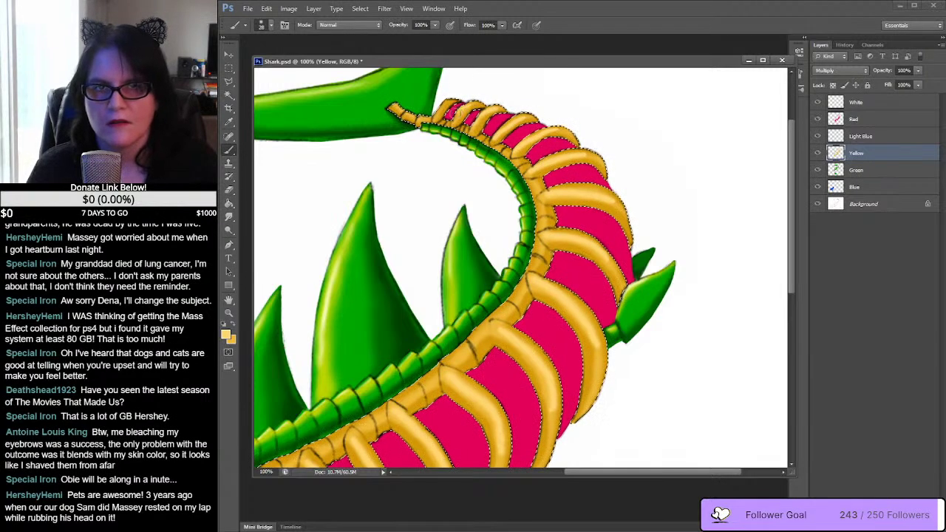
pyautogui.moveTo(448, 112); pyautogui.dragTo(461, 118)
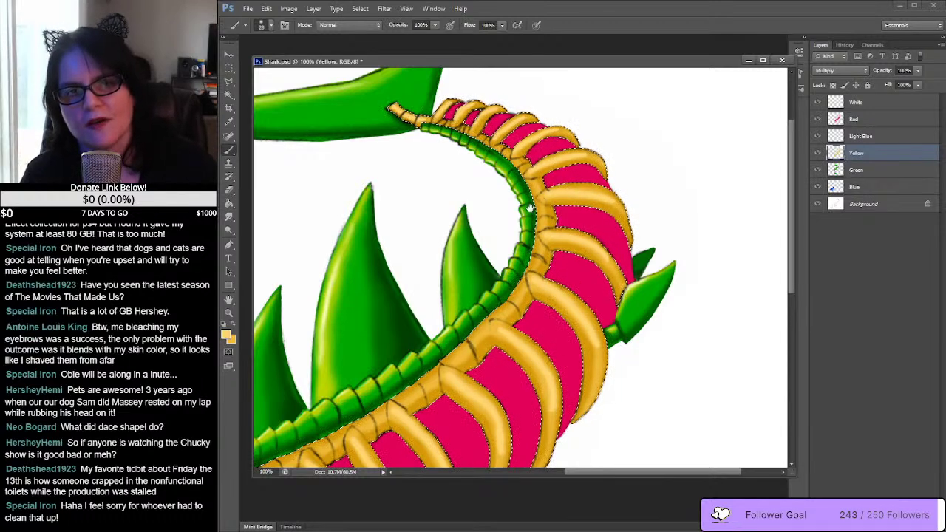
# Step: Paint light yellow highlights on the yellow spine segments between the ribs, from the head towards the tail
pyautogui.moveTo(532, 198); pyautogui.dragTo(665, 83)
pyautogui.moveTo(383, 363); pyautogui.dragTo(465, 233)
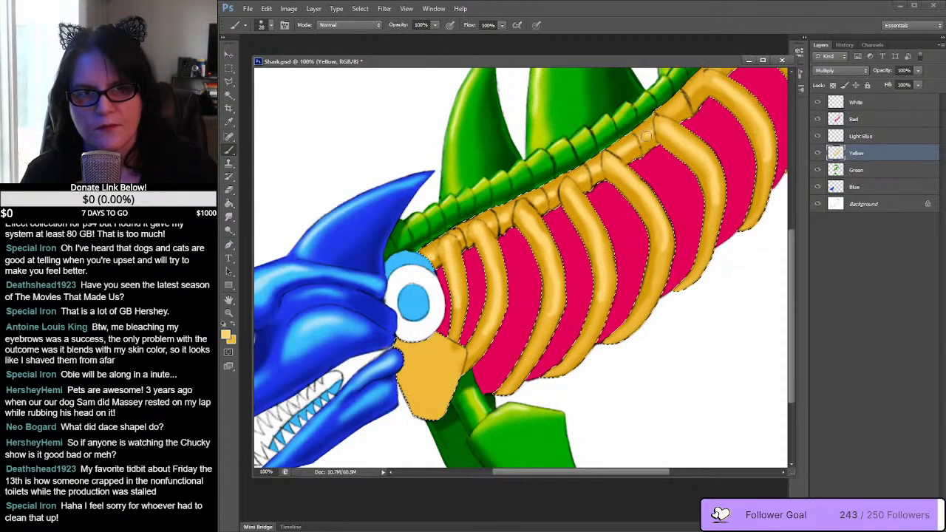
pyautogui.moveTo(645, 136); pyautogui.dragTo(517, 225)
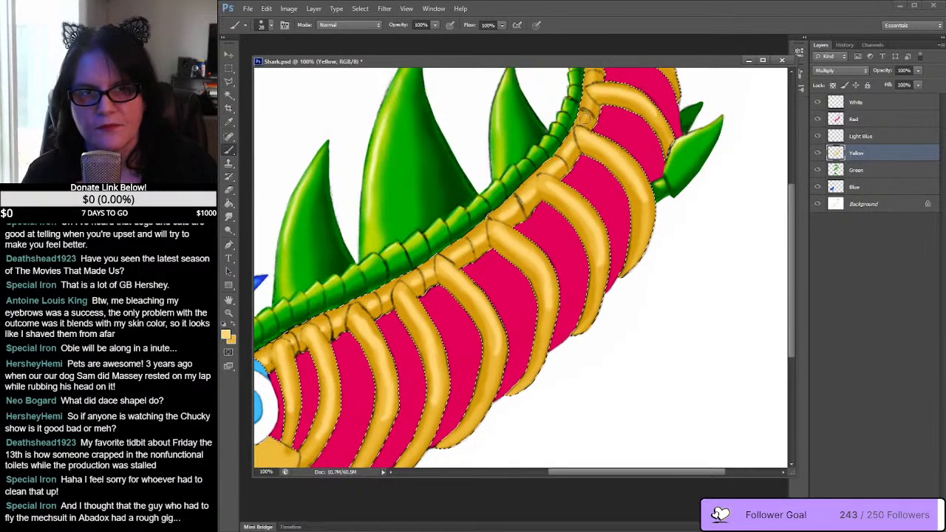
pyautogui.moveTo(618, 145)
pyautogui.mouseDown()
pyautogui.moveTo(502, 283)
pyautogui.moveTo(537, 300)
pyautogui.mouseUp()
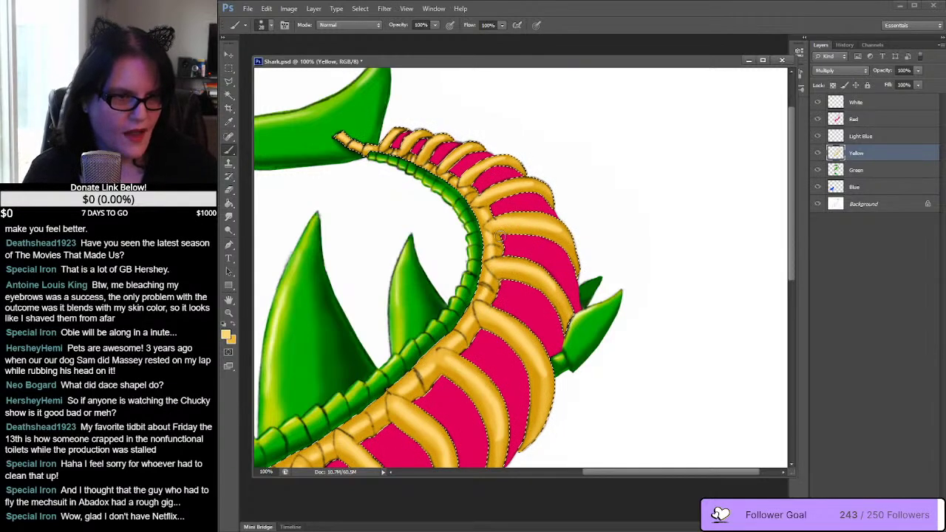
# Step: Switch to the Smudge tool and set its brush to the soft 28 px preset for blending the ribs near the head
pyautogui.moveTo(270, 428); pyautogui.dragTo(562, 59)
pyautogui.moveTo(432, 185); pyautogui.dragTo(366, 229)
pyautogui.click(229, 216)
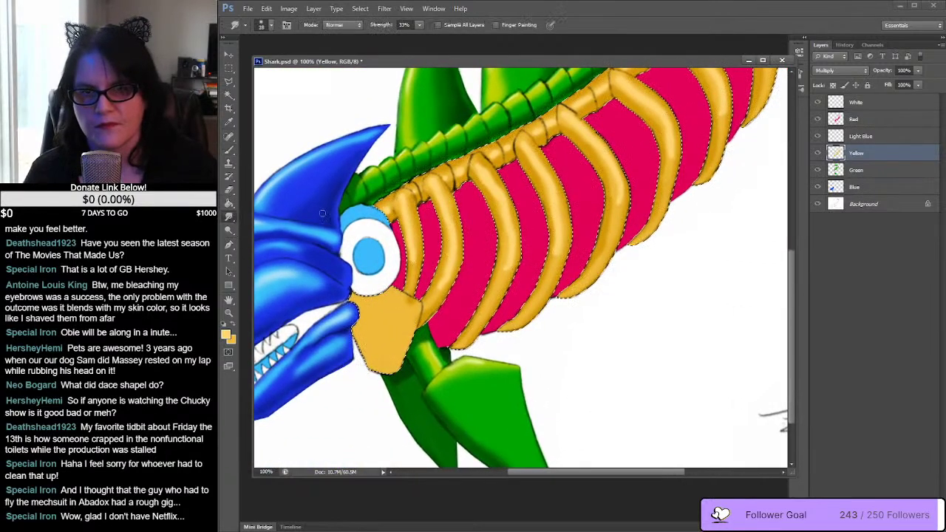
pyautogui.moveTo(404, 270)
pyautogui.mouseDown()
pyautogui.moveTo(414, 251)
pyautogui.moveTo(410, 275)
pyautogui.mouseUp()
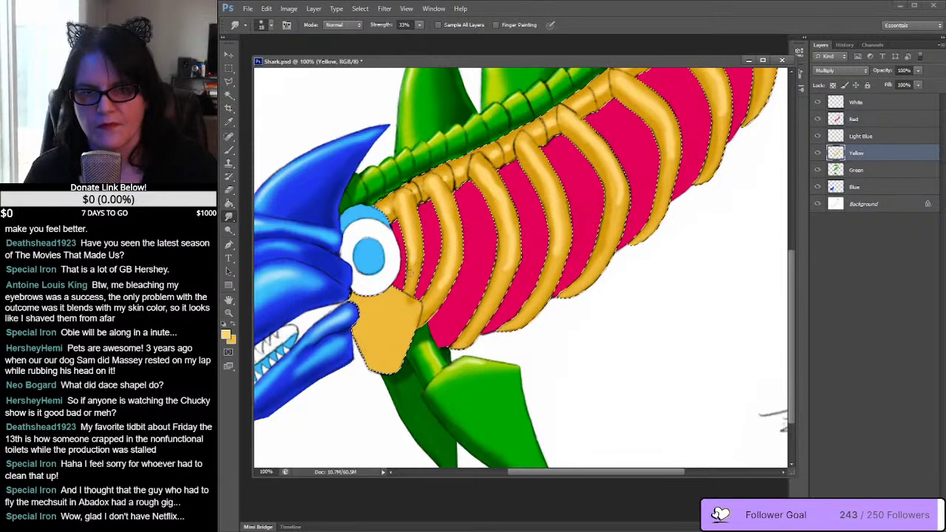
pyautogui.click(268, 24)
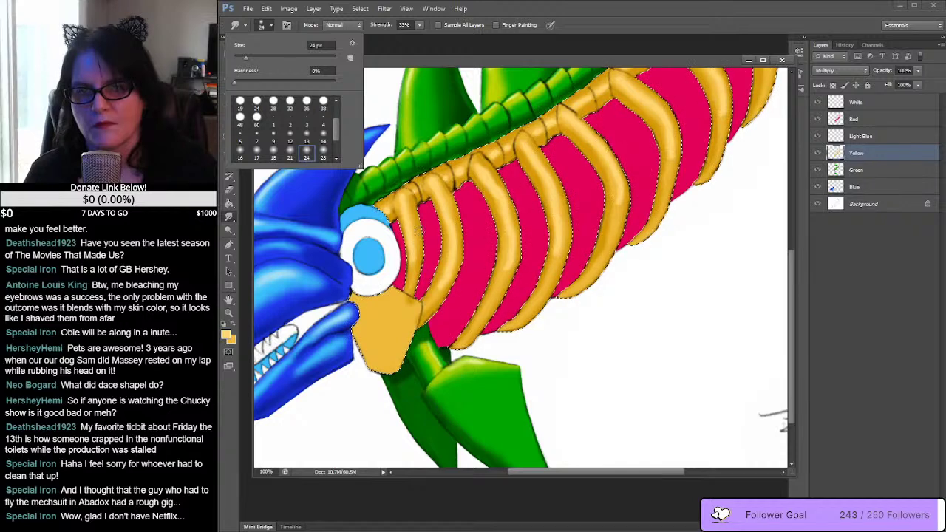
pyautogui.click(323, 153)
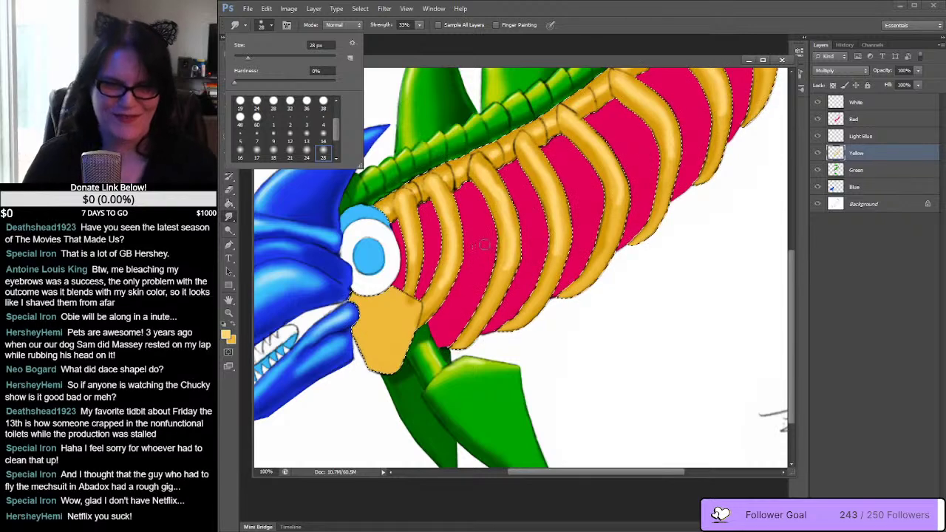
pyautogui.press('Escape')
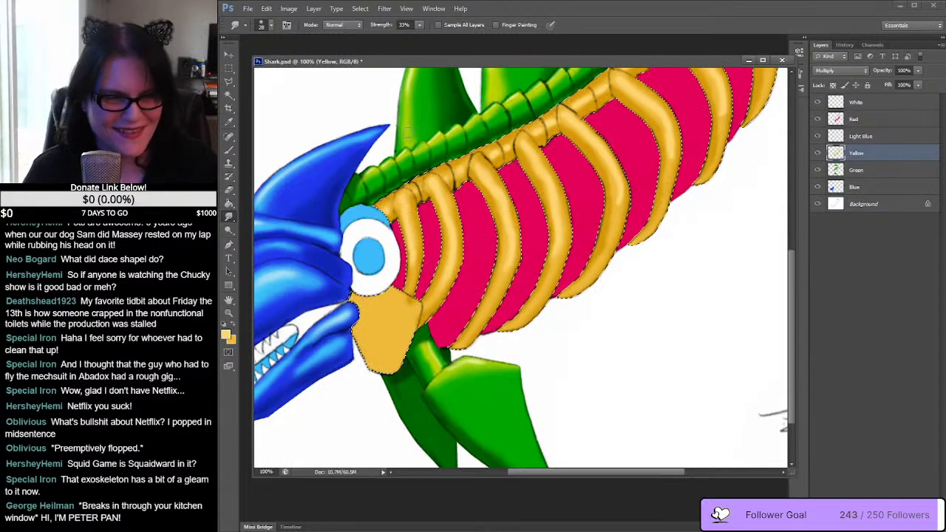
# Step: Smudge the light yellow highlights into the darker shading on the ribs and spine, working from the head to the tail
pyautogui.moveTo(640, 195); pyautogui.dragTo(581, 258)
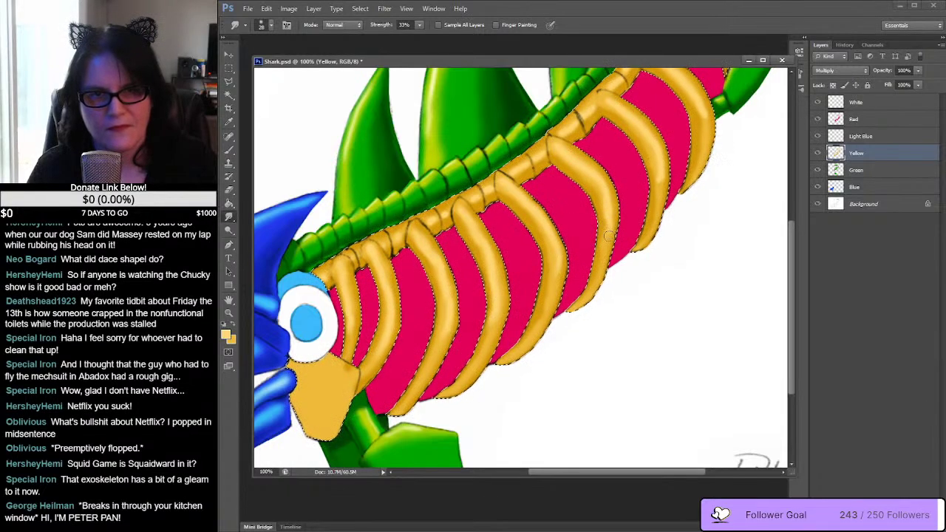
pyautogui.scroll(3, 603, 236)
pyautogui.hscroll(2, 602, 237)
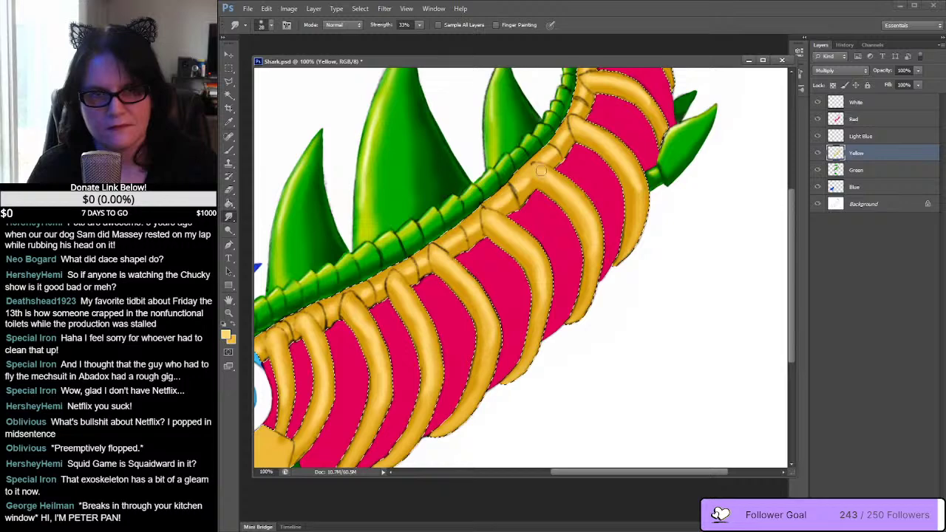
pyautogui.scroll(4, 562, 214)
pyautogui.hscroll(2, 562, 214)
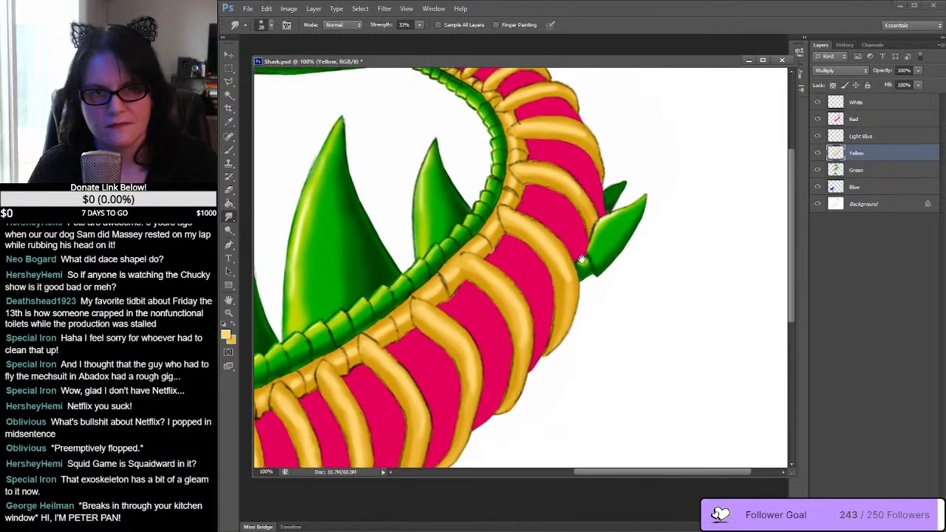
pyautogui.moveTo(583, 260); pyautogui.dragTo(588, 259)
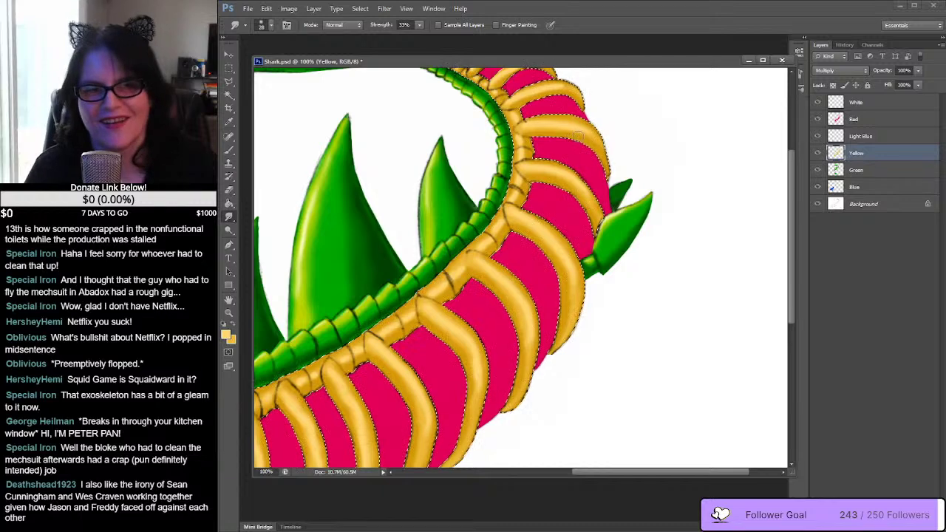
pyautogui.moveTo(571, 137); pyautogui.dragTo(612, 251)
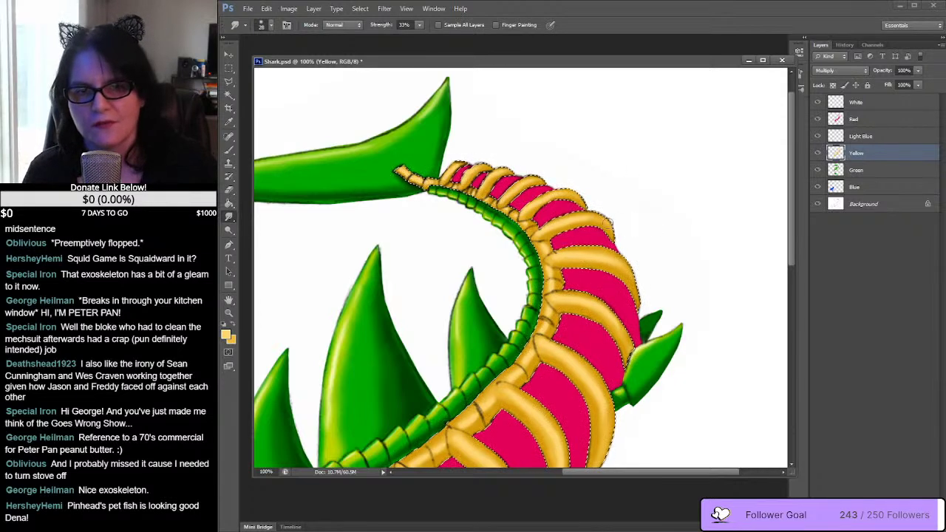
pyautogui.moveTo(612, 220); pyautogui.dragTo(670, 150)
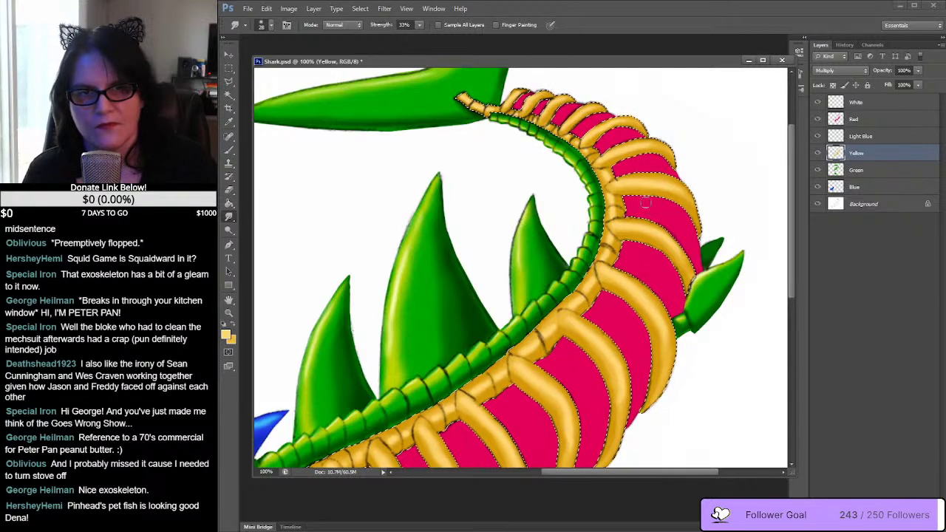
# Step: Set the foreground colour to the very pale yellow ffebbb for brighter highlights
pyautogui.moveTo(645, 202); pyautogui.dragTo(611, 171)
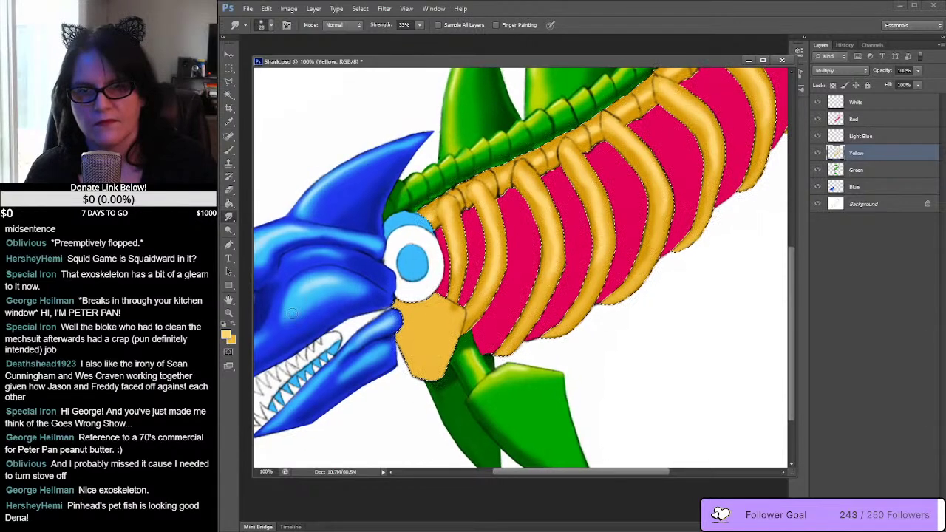
pyautogui.click(228, 335)
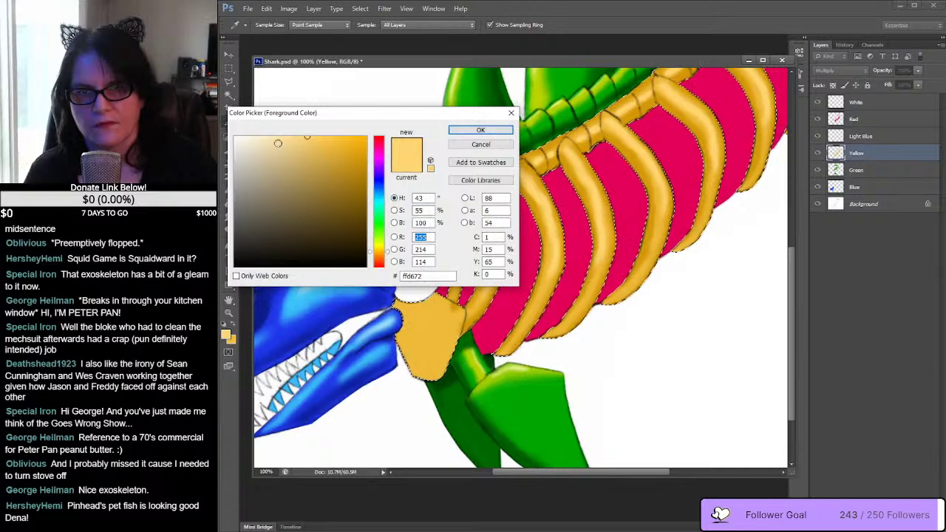
pyautogui.moveTo(276, 142); pyautogui.dragTo(270, 134)
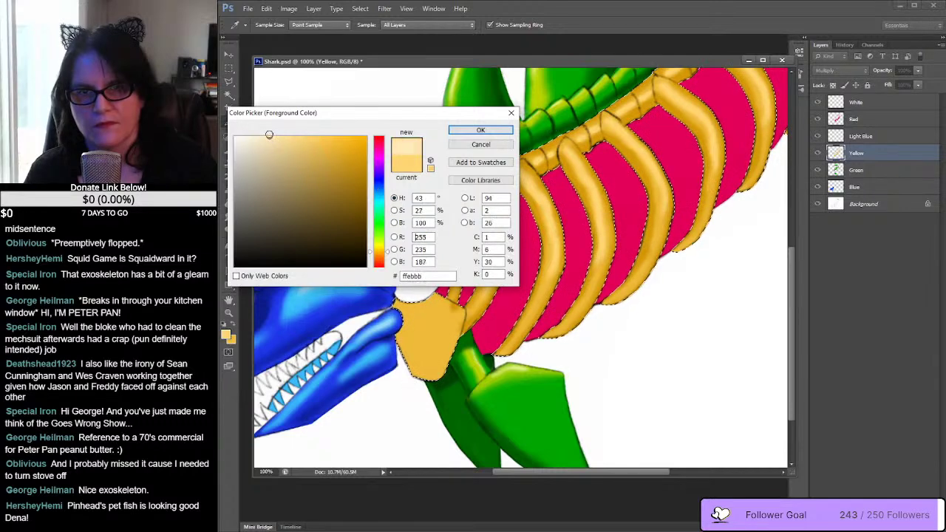
pyautogui.click(480, 130)
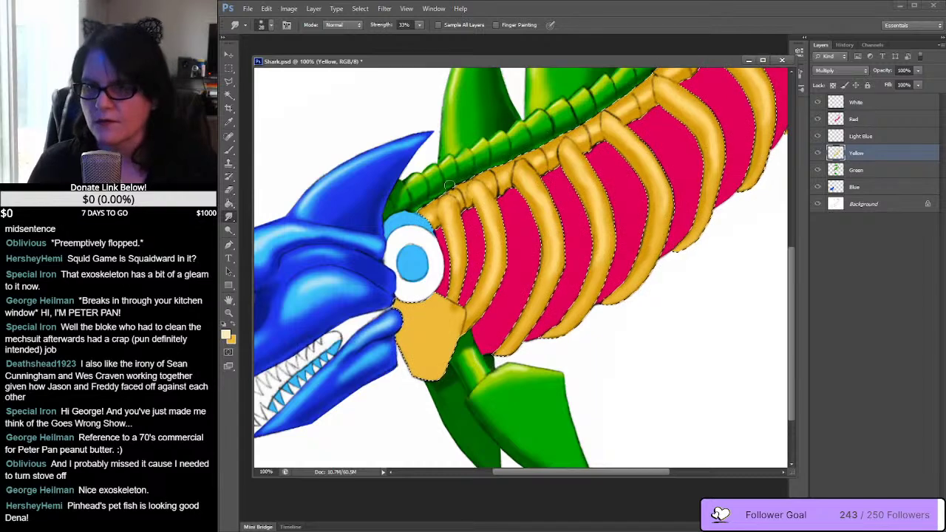
# Step: Paint pale yellow highlights over the brightest areas of the ribs from the head to the tail with the Brush tool
pyautogui.press('b')
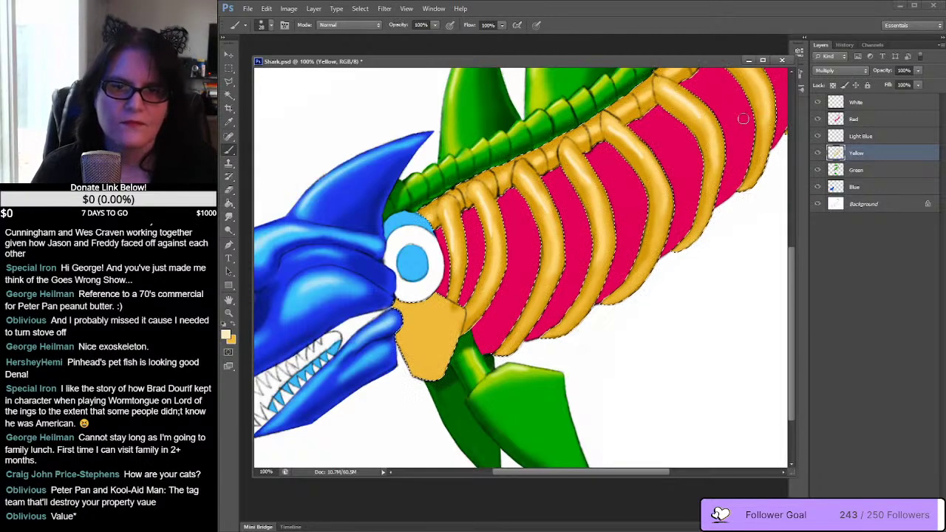
pyautogui.moveTo(735, 118); pyautogui.dragTo(592, 273)
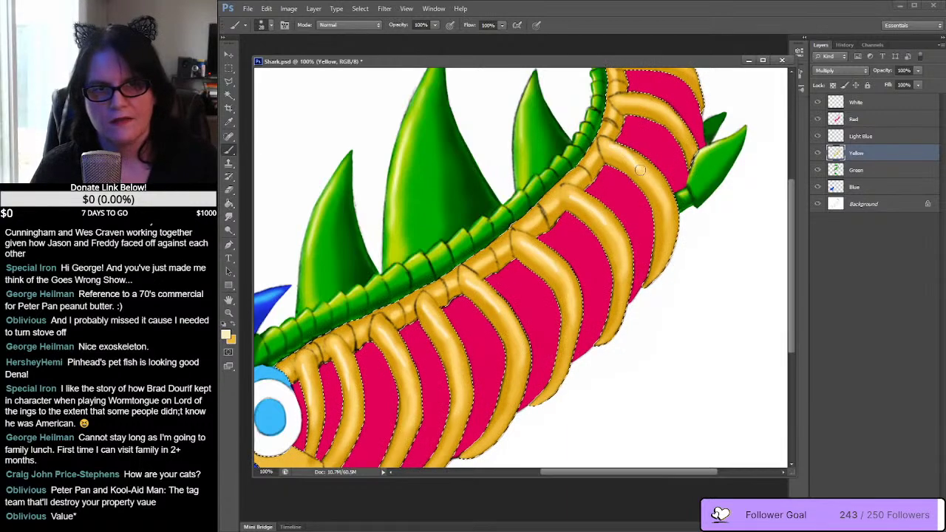
pyautogui.moveTo(640, 170); pyautogui.dragTo(587, 229)
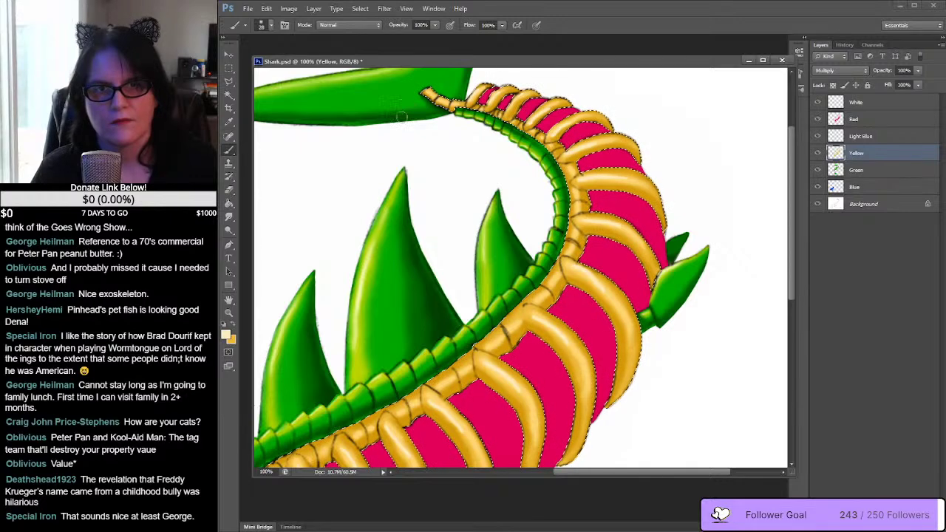
# Step: Smudge the pale highlights into the surrounding yellow on the ribs along the whole body
pyautogui.click(230, 218)
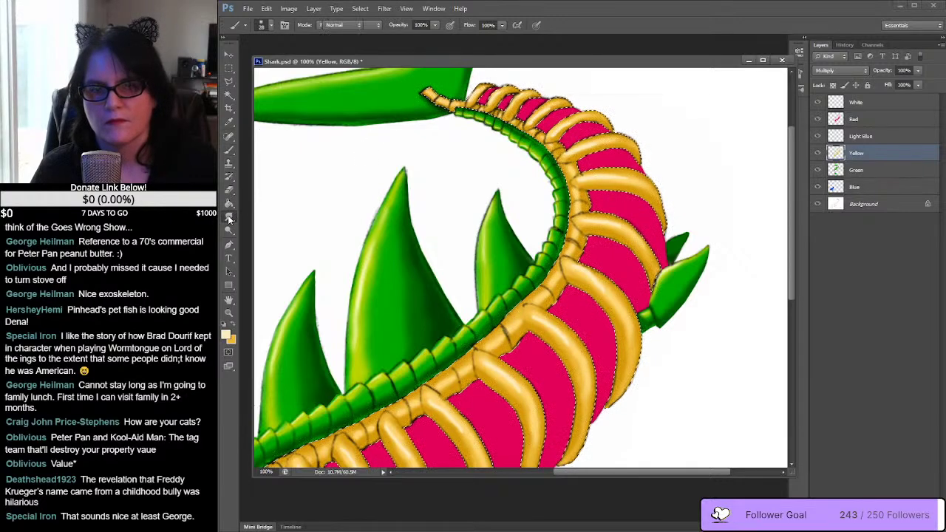
pyautogui.moveTo(593, 285)
pyautogui.mouseDown()
pyautogui.moveTo(650, 203)
pyautogui.moveTo(743, 105)
pyautogui.mouseUp()
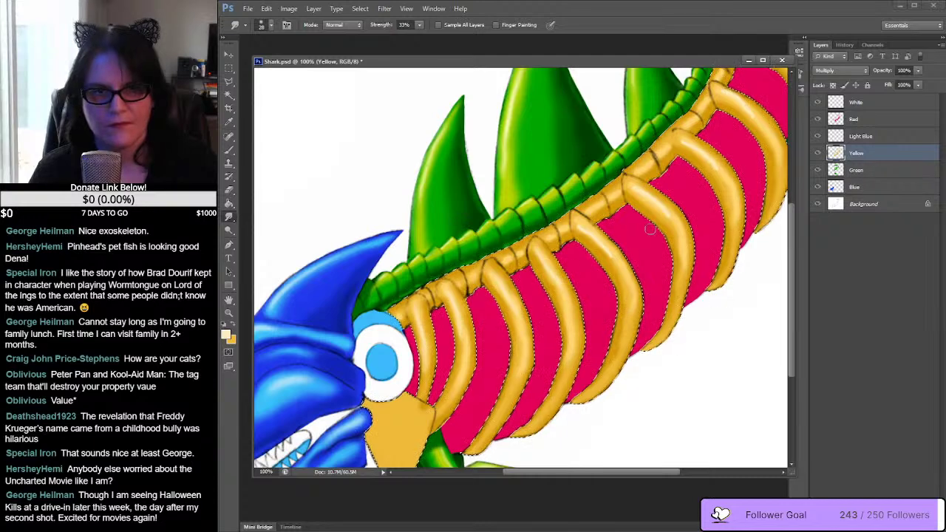
pyautogui.hscroll(3, 559, 254)
pyautogui.scroll(1, 560, 254)
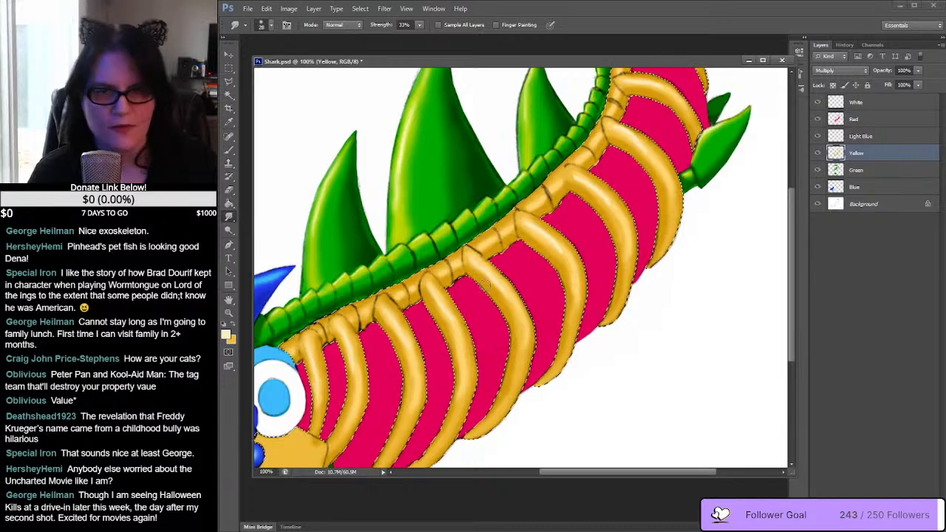
pyautogui.moveTo(484, 285); pyautogui.dragTo(428, 335)
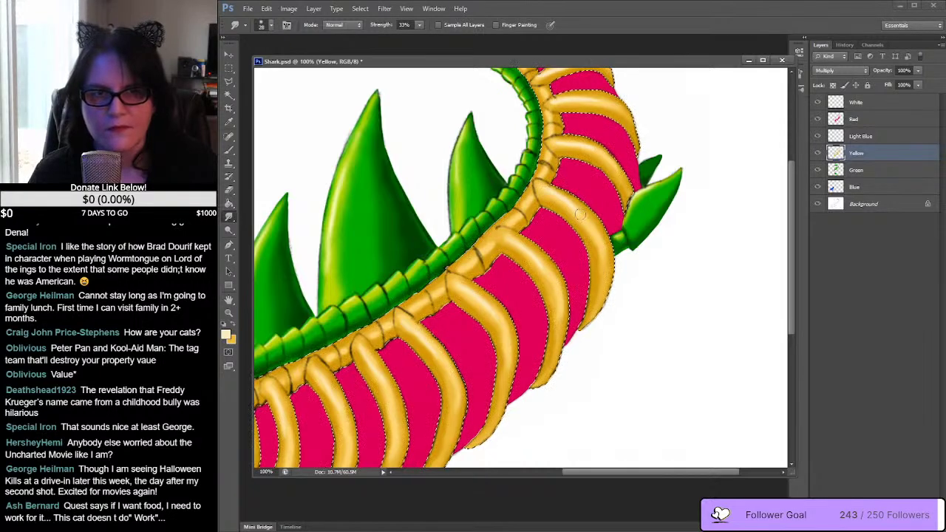
pyautogui.scroll(3, 598, 213)
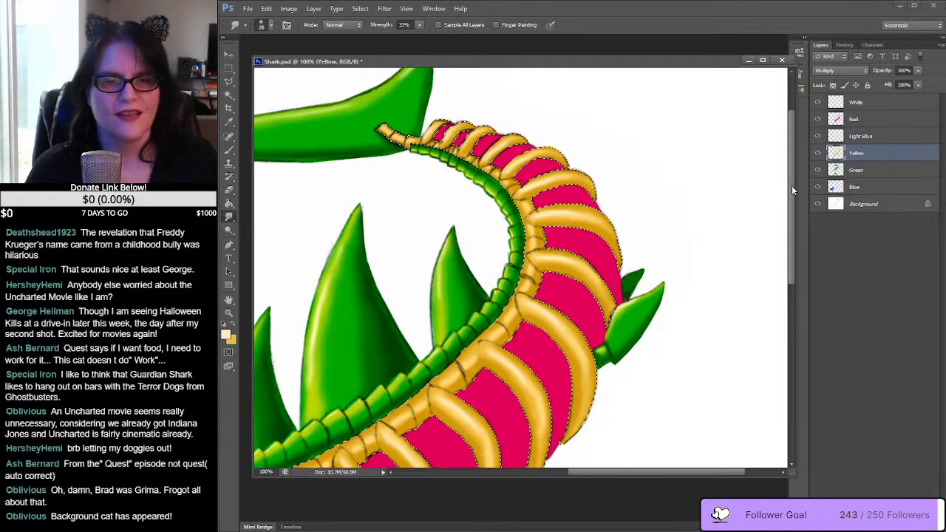
# Step: Sample the darker yellow of the spine near the head and darken the foreground colour to ae7e0a for deep shading
pyautogui.moveTo(791, 186); pyautogui.dragTo(777, 250)
pyautogui.scroll(-5, 777, 250)
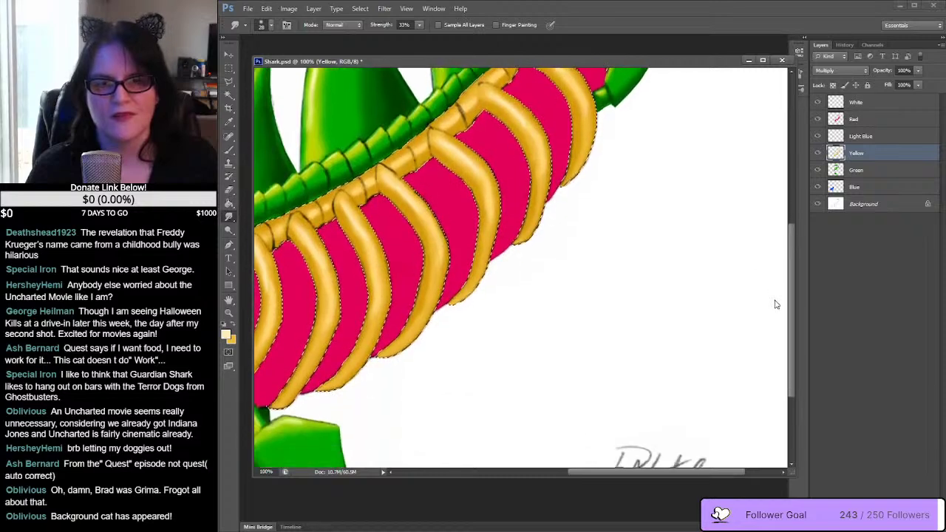
pyautogui.moveTo(675, 470); pyautogui.dragTo(612, 480)
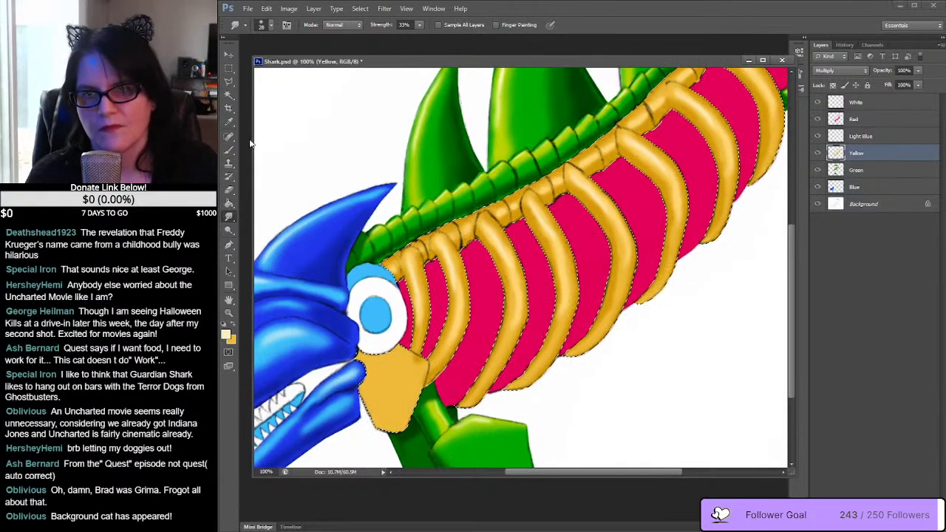
pyautogui.click(229, 122)
pyautogui.click(560, 190)
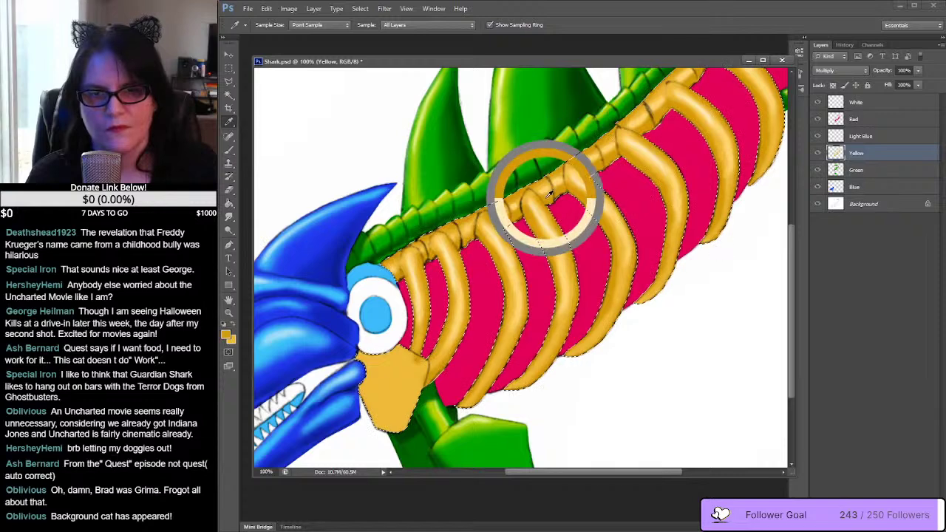
pyautogui.click(228, 334)
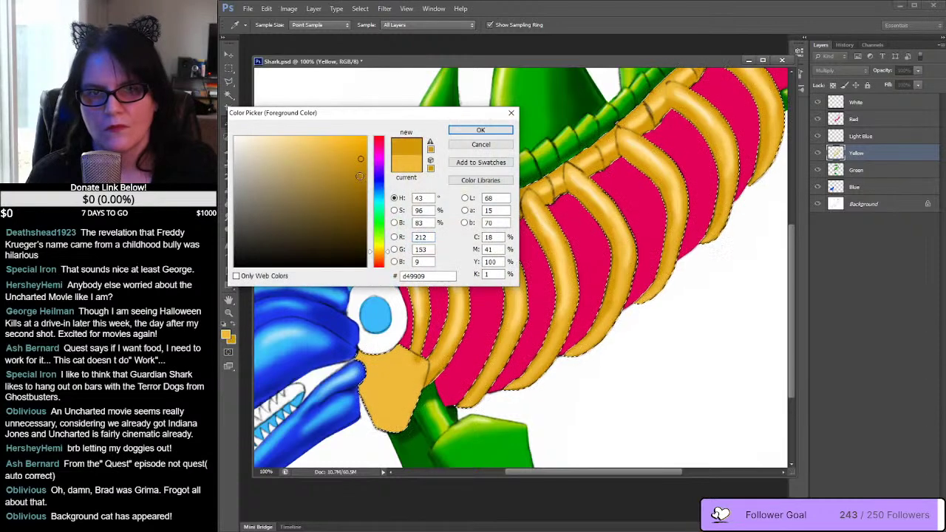
pyautogui.click(352, 181)
pyautogui.moveTo(352, 182)
pyautogui.mouseDown()
pyautogui.moveTo(340, 186)
pyautogui.moveTo(359, 177)
pyautogui.mouseUp()
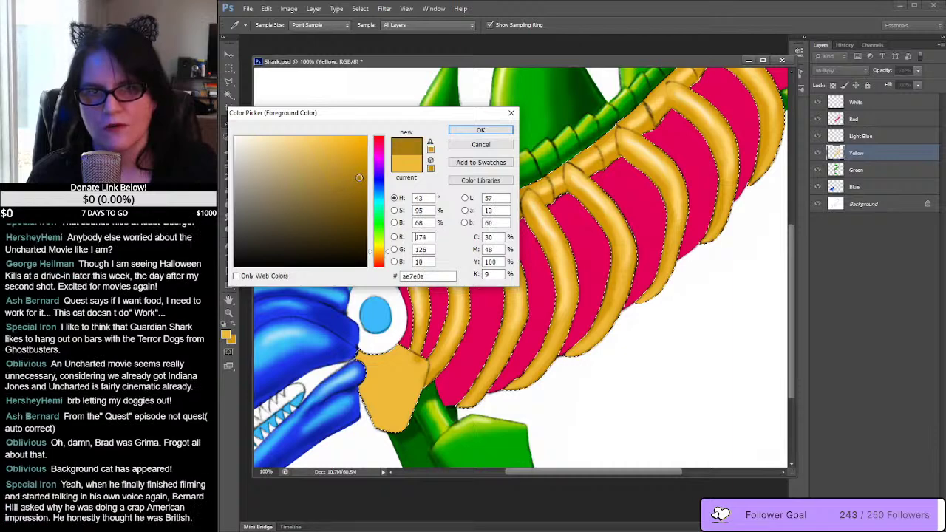
pyautogui.click(481, 130)
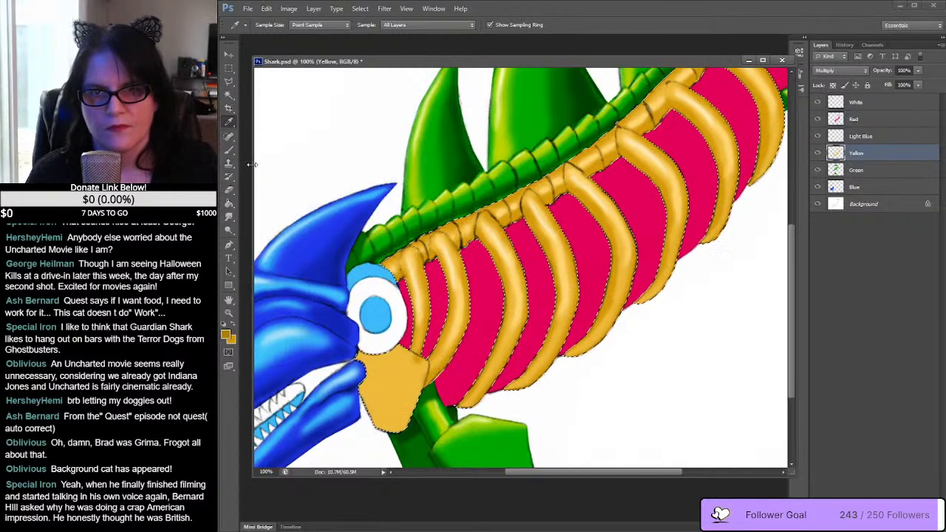
# Step: Paint the dark ae7e0a shading along the edges and tips of the yellow ribs from the head to the tail with the Brush tool
pyautogui.press('b')
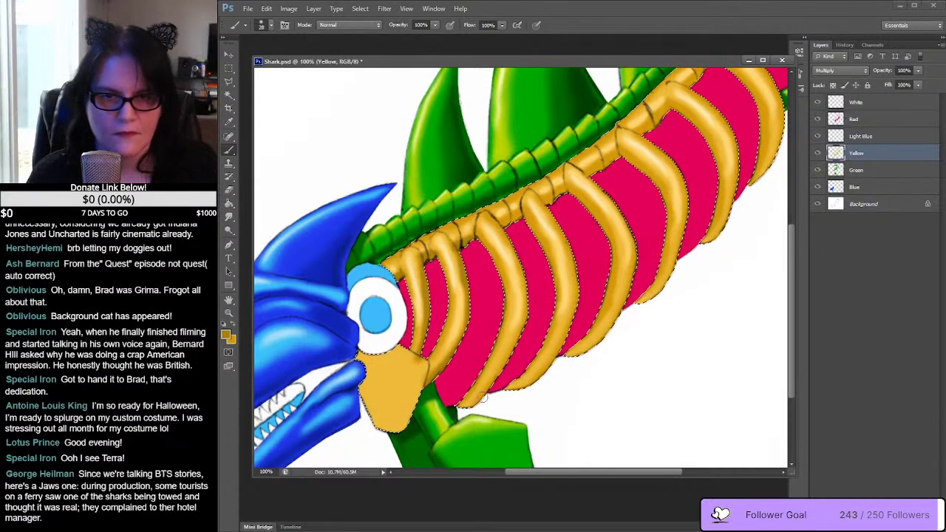
pyautogui.moveTo(485, 396); pyautogui.dragTo(462, 404)
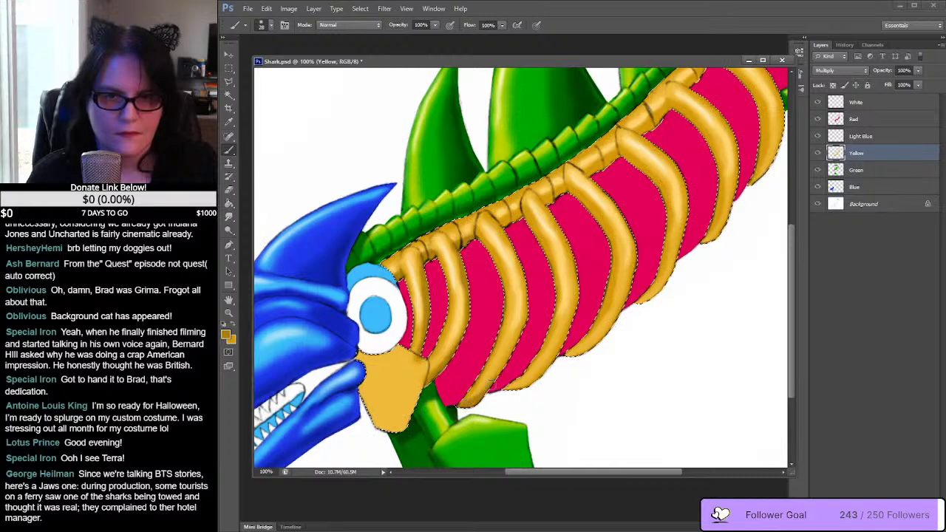
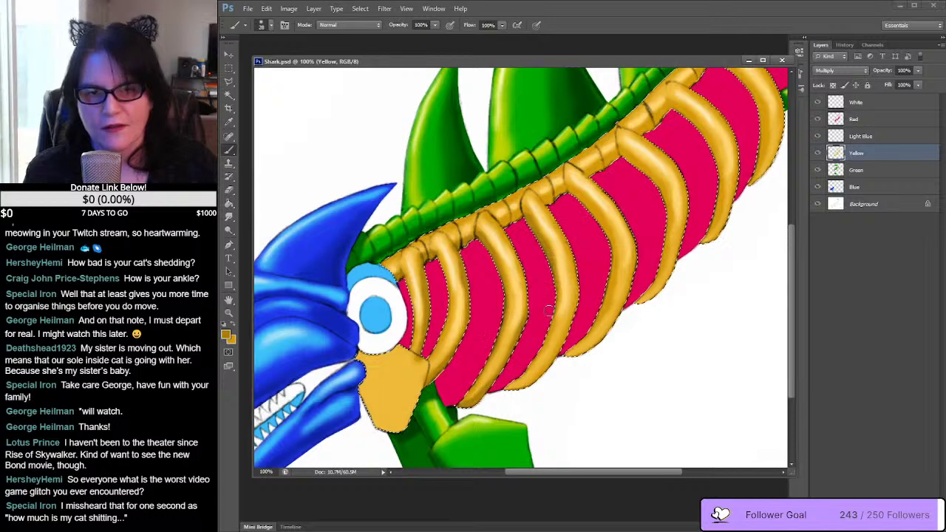
pyautogui.moveTo(520, 370)
pyautogui.mouseDown()
pyautogui.moveTo(556, 320)
pyautogui.moveTo(589, 296)
pyautogui.mouseUp()
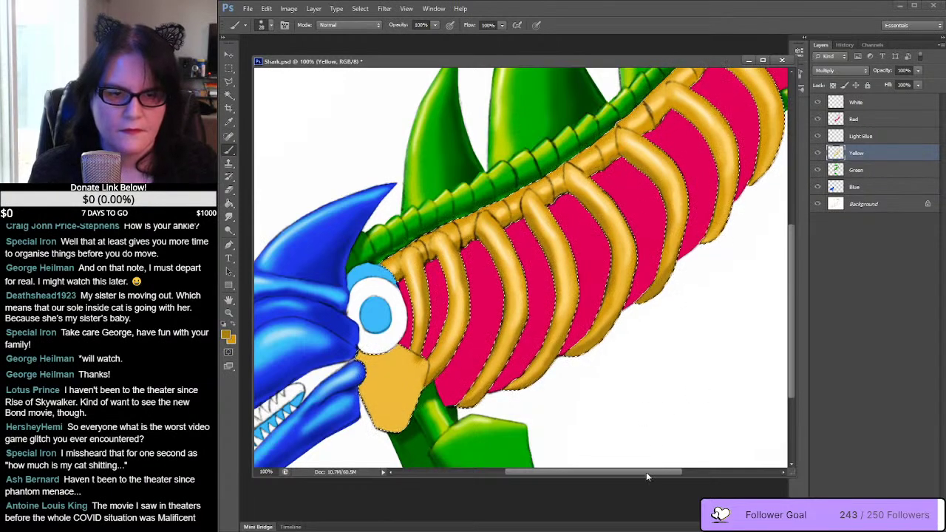
pyautogui.moveTo(646, 471); pyautogui.dragTo(713, 472)
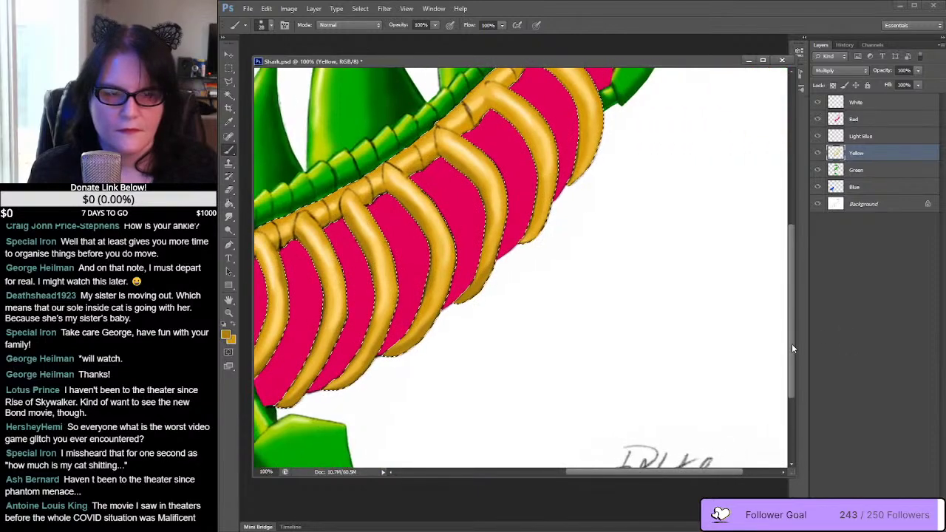
pyautogui.moveTo(791, 344); pyautogui.dragTo(801, 271)
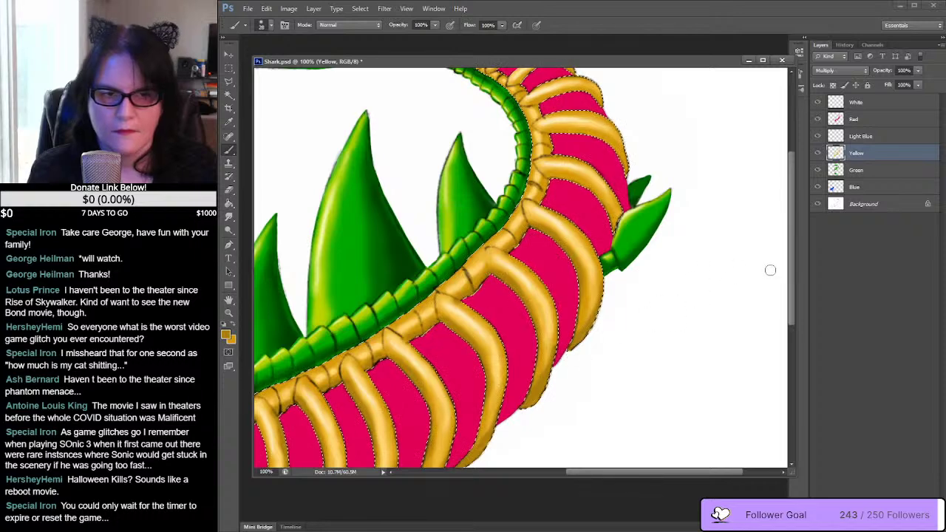
pyautogui.moveTo(793, 261); pyautogui.dragTo(790, 199)
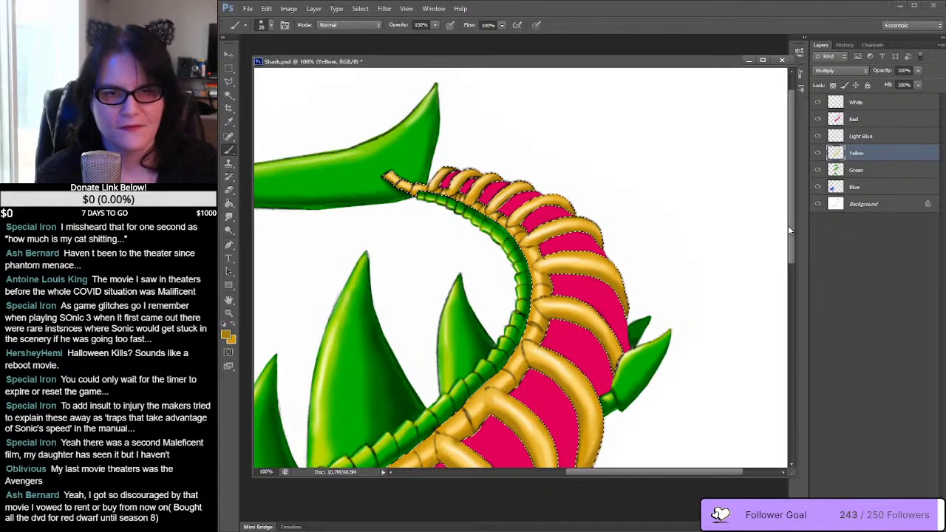
pyautogui.moveTo(788, 225)
pyautogui.mouseDown()
pyautogui.moveTo(792, 289)
pyautogui.moveTo(774, 370)
pyautogui.mouseUp()
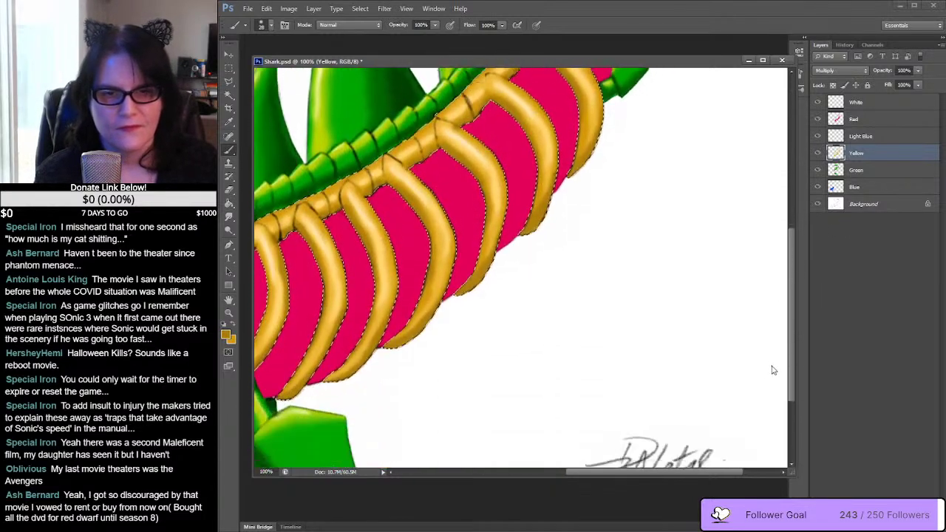
pyautogui.moveTo(680, 471)
pyautogui.mouseDown()
pyautogui.moveTo(585, 485)
pyautogui.moveTo(624, 471)
pyautogui.mouseUp()
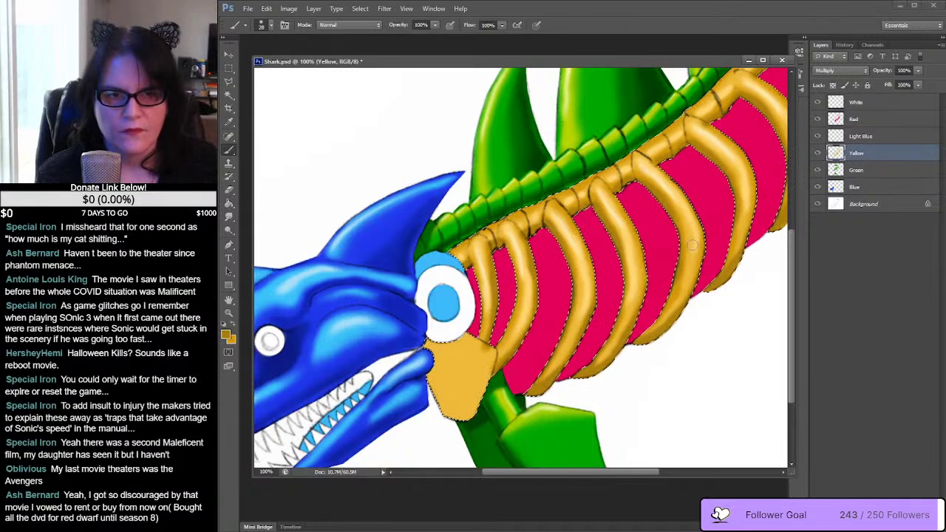
pyautogui.moveTo(794, 297); pyautogui.dragTo(796, 269)
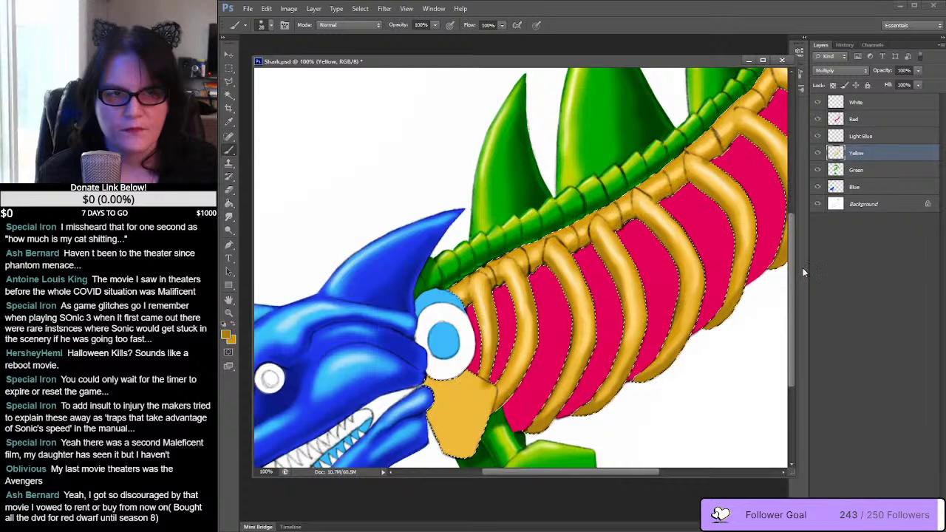
# Step: Subtract the ribs nearest the head from the yellow selection with the Polygonal Lasso, keeping the plate below the eye selected
pyautogui.click(229, 216)
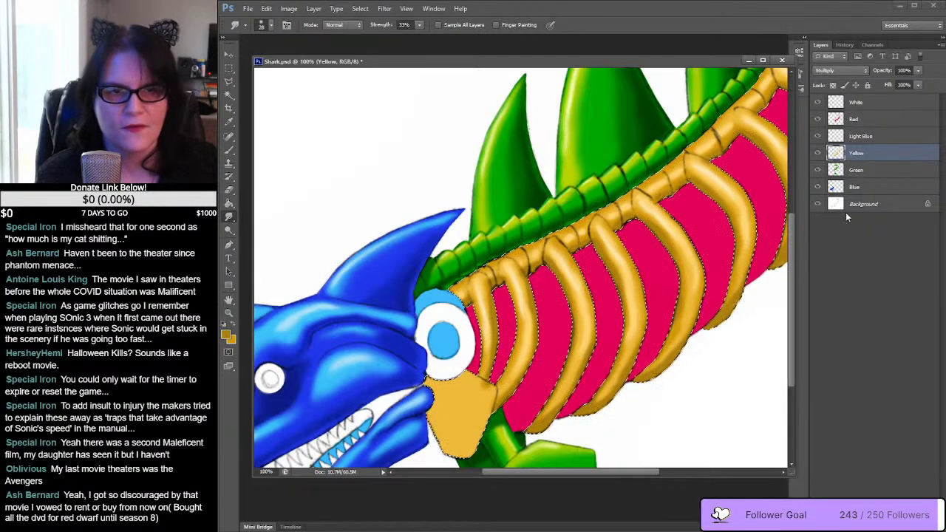
pyautogui.moveTo(619, 473); pyautogui.dragTo(666, 473)
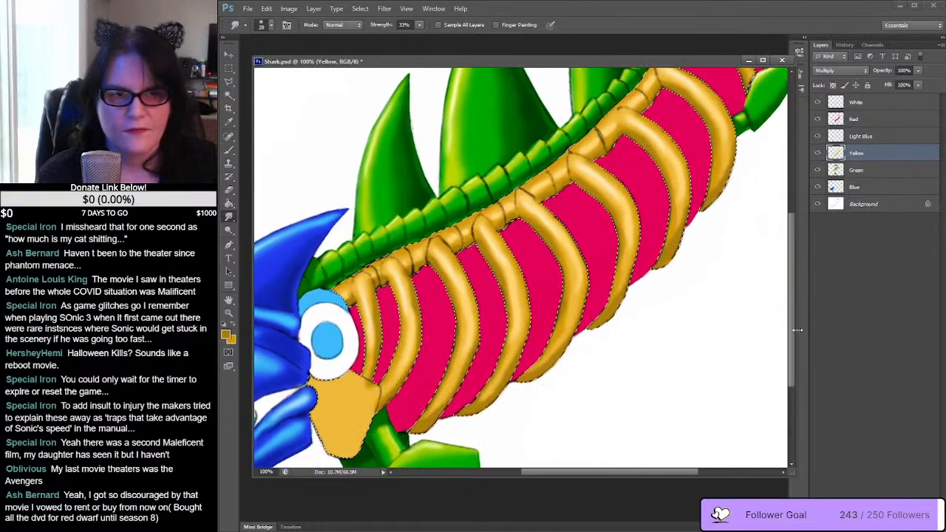
pyautogui.moveTo(792, 334)
pyautogui.mouseDown()
pyautogui.moveTo(807, 228)
pyautogui.moveTo(810, 354)
pyautogui.mouseUp()
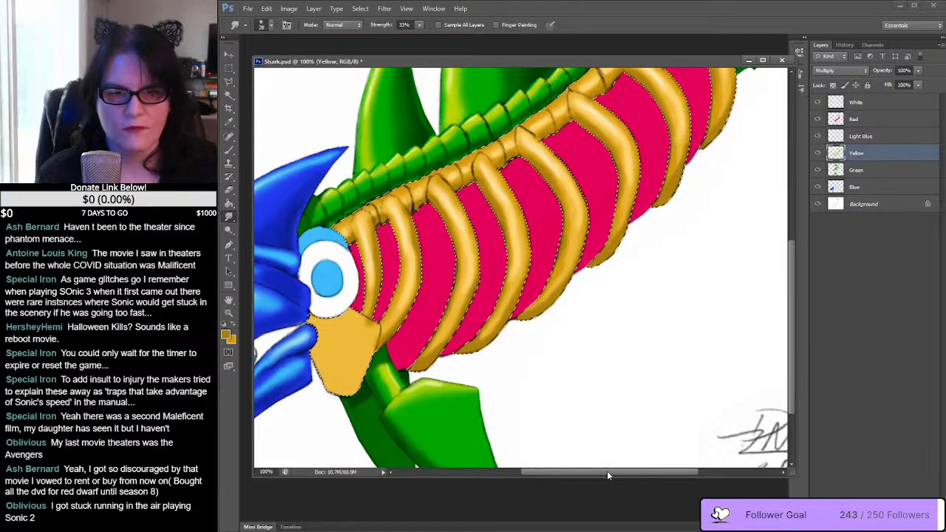
pyautogui.moveTo(629, 471); pyautogui.dragTo(581, 475)
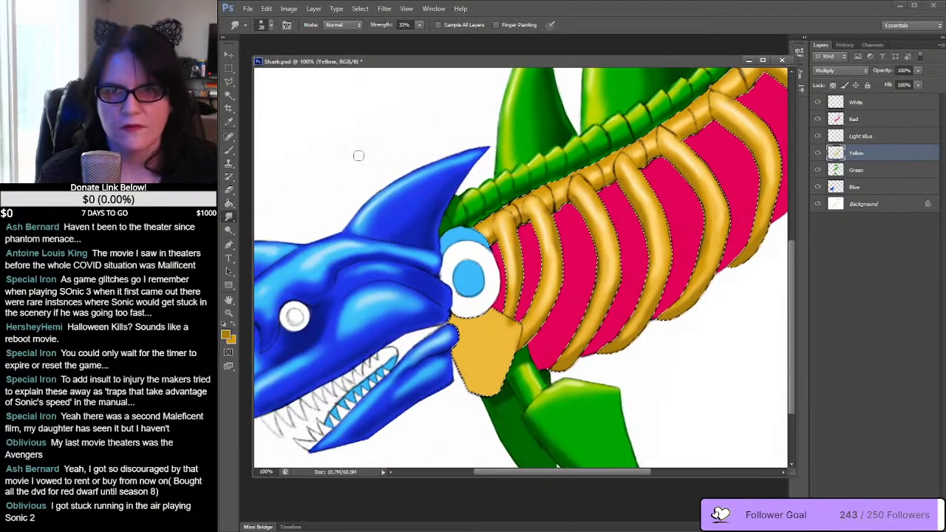
pyautogui.press('l')
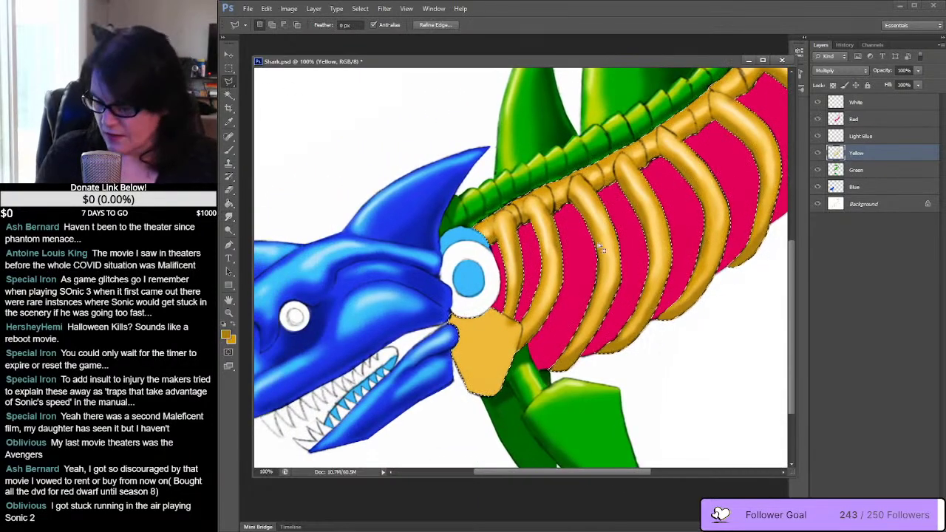
pyautogui.click(485, 283)
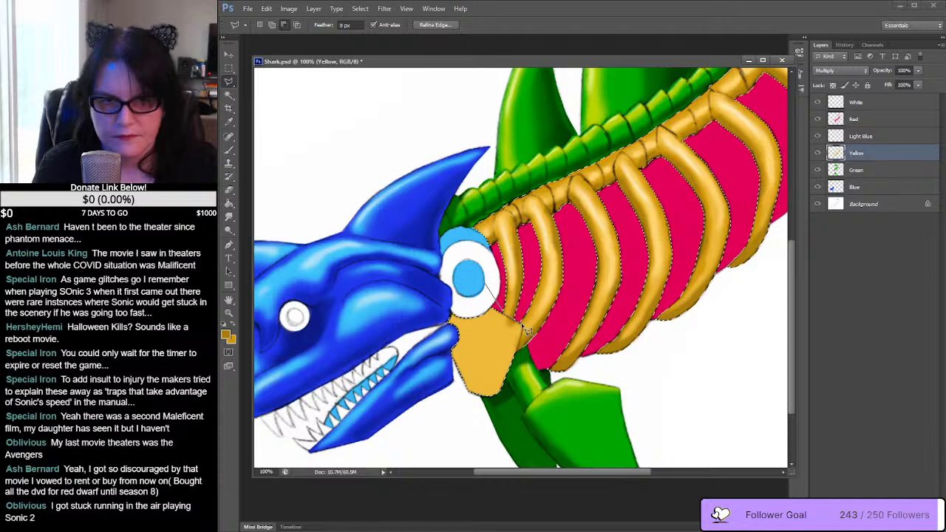
pyautogui.click(528, 334)
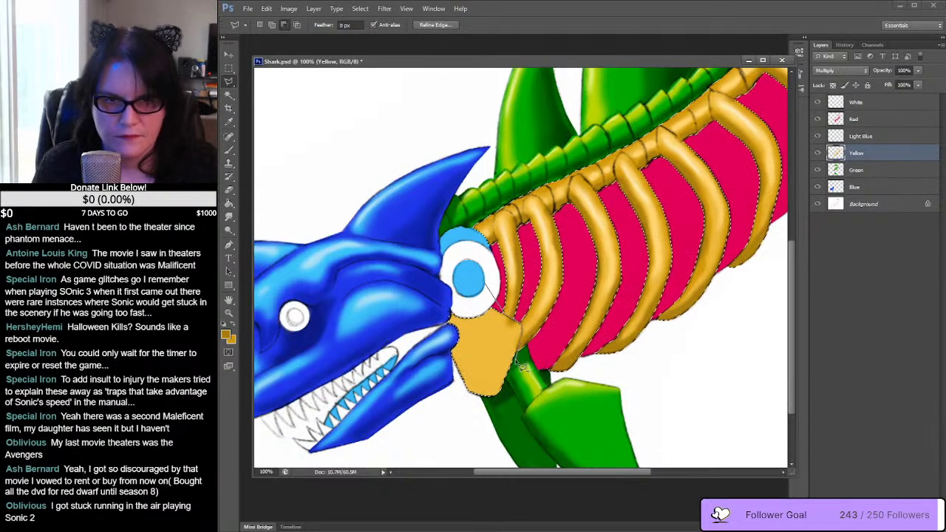
pyautogui.click(545, 381)
pyautogui.click(660, 357)
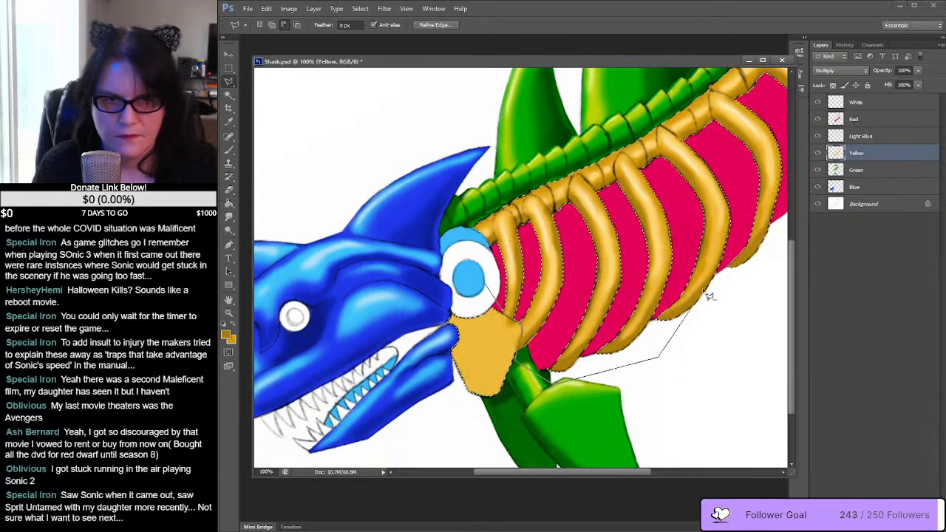
pyautogui.click(573, 136)
pyautogui.click(405, 201)
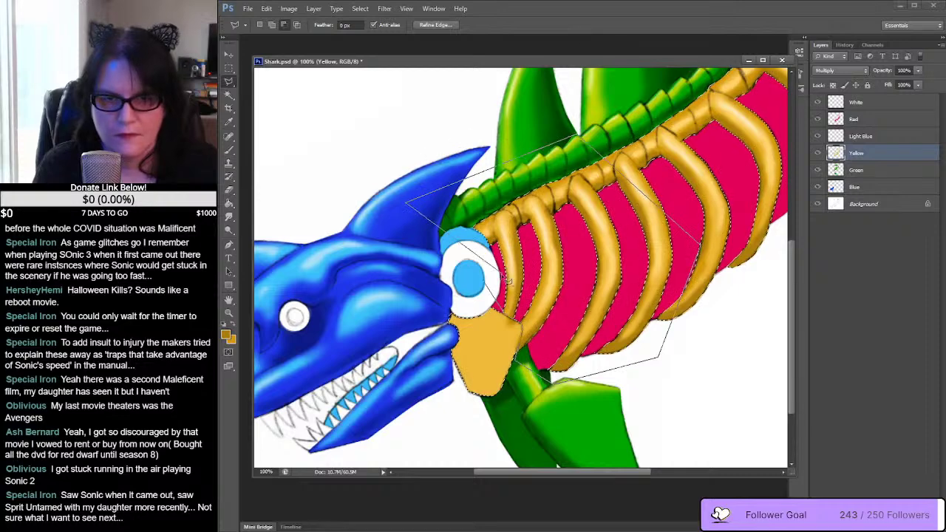
pyautogui.click(489, 290)
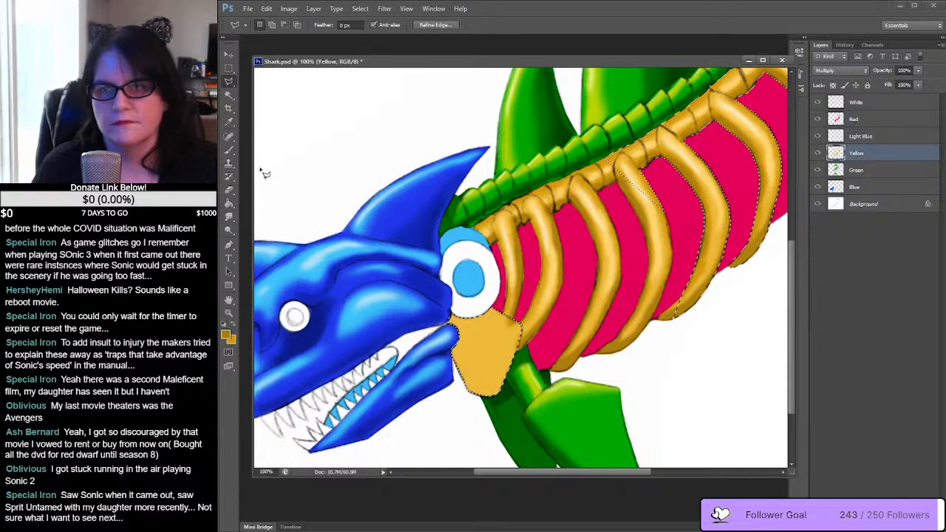
# Step: Sample a golden yellow and shade the edges of the yellow plate below the eye with a soft 100 px brush
pyautogui.click(229, 122)
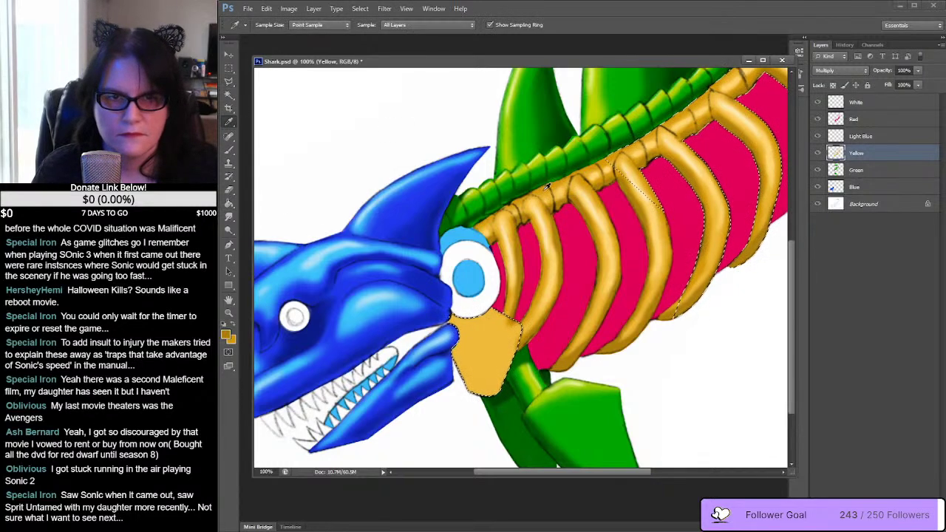
pyautogui.click(518, 180)
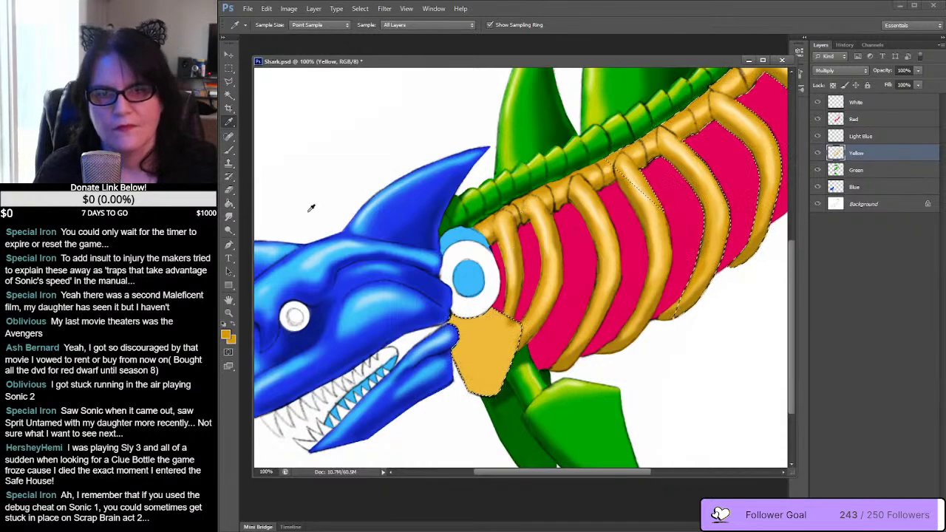
pyautogui.click(230, 150)
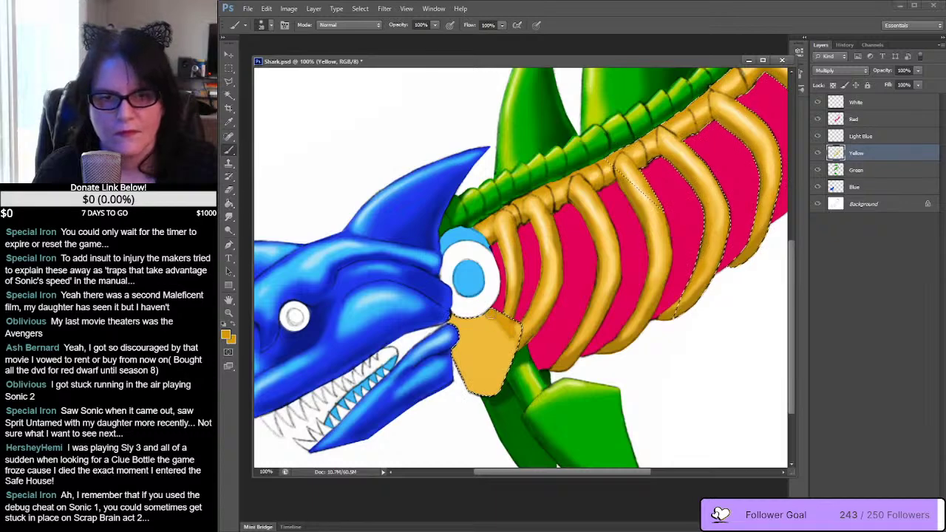
pyautogui.rightClick(358, 155)
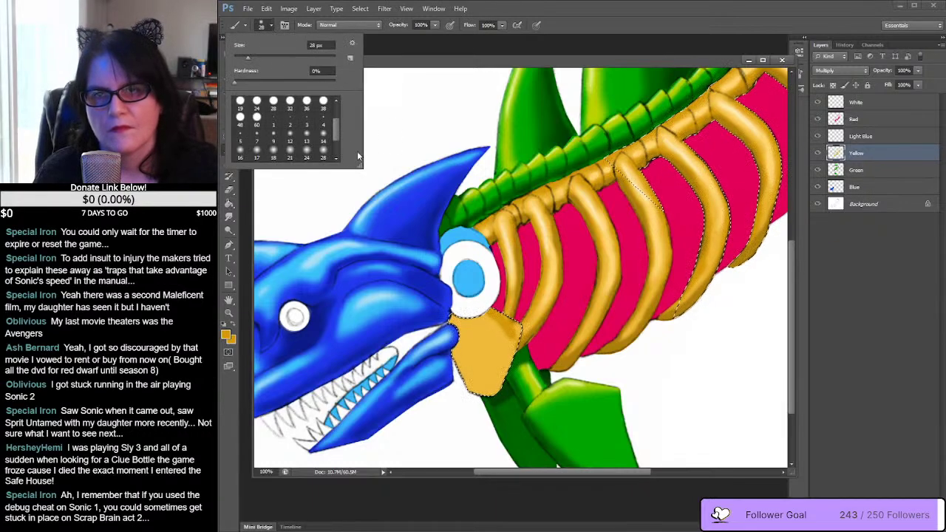
pyautogui.moveTo(335, 130); pyautogui.dragTo(336, 144)
pyautogui.click(323, 141)
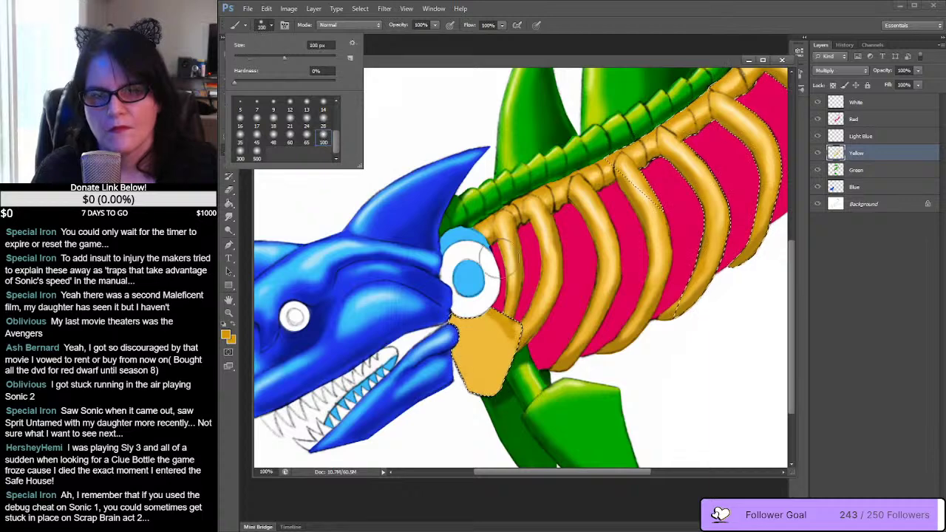
pyautogui.press('Return')
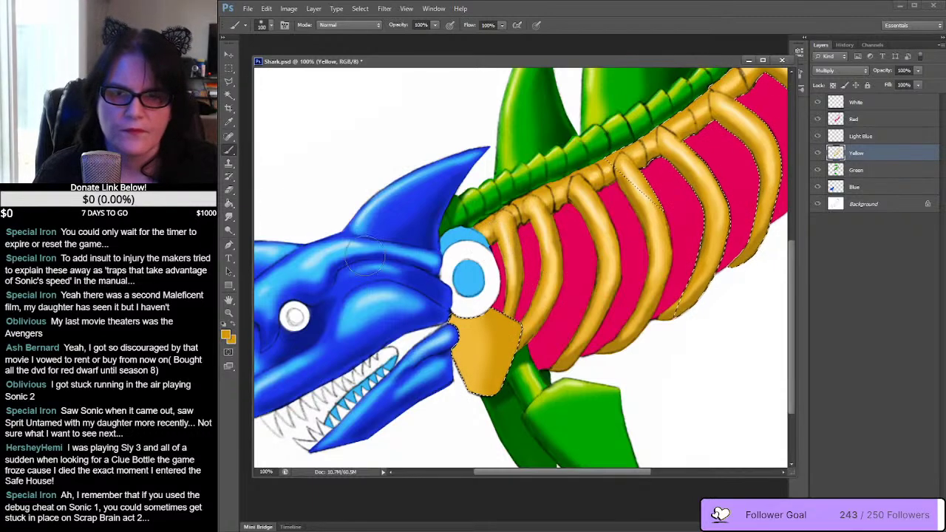
# Step: Sample a light yellow from the ribs and brush a soft highlight onto the plate below the eye
pyautogui.click(229, 122)
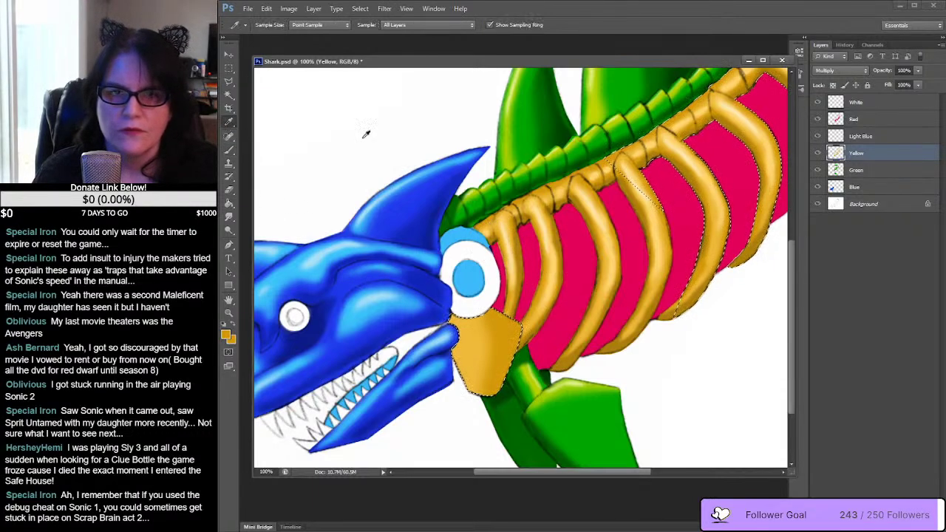
pyautogui.click(548, 214)
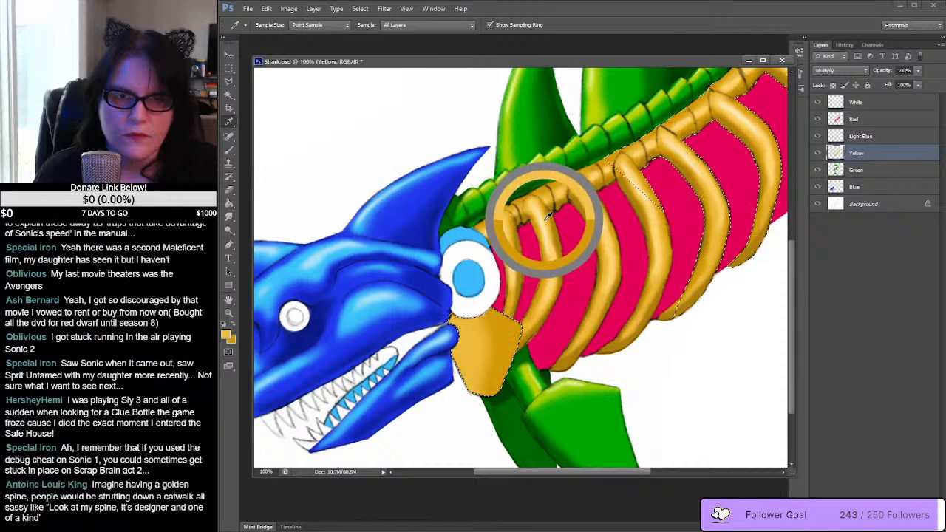
pyautogui.click(563, 188)
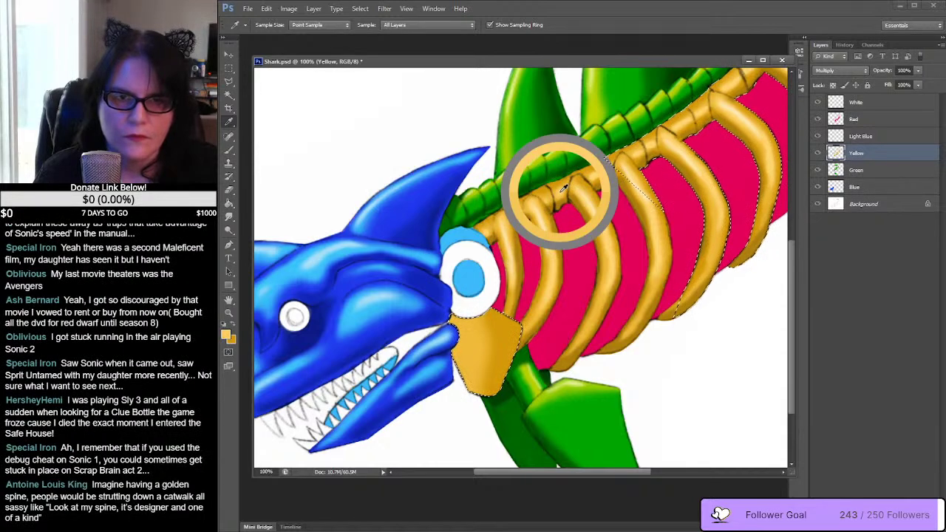
pyautogui.click(604, 256)
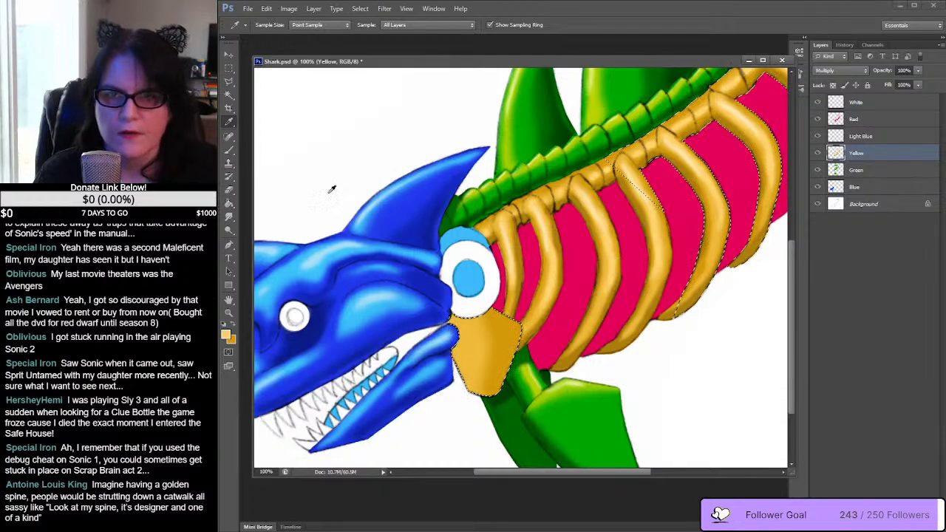
pyautogui.press('b')
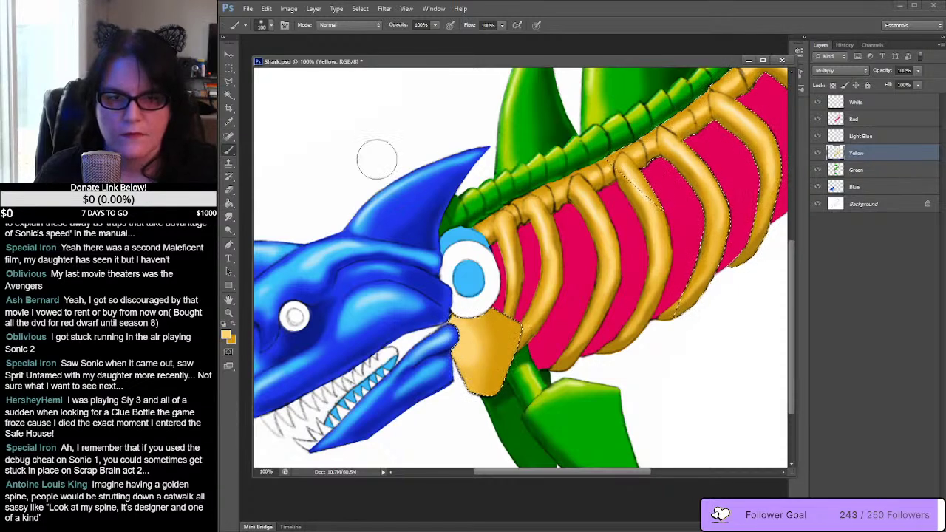
# Step: Sample a paler yellow from a rib highlight and brush a brighter highlight onto the upper part of the plate below the eye
pyautogui.click(229, 123)
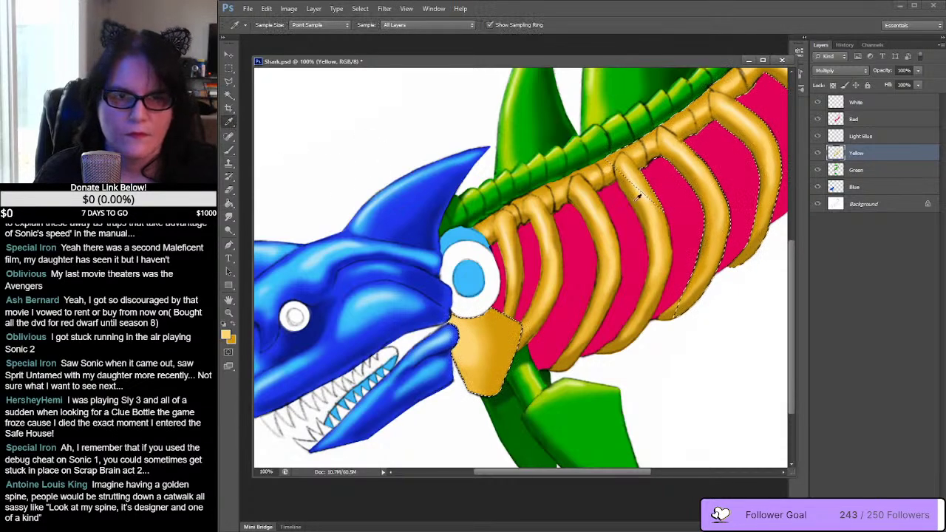
pyautogui.click(599, 212)
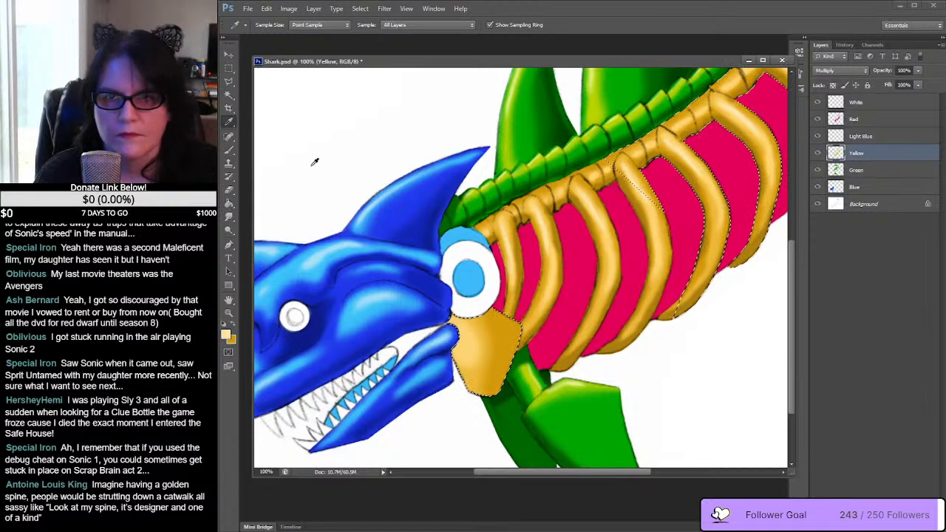
pyautogui.click(229, 148)
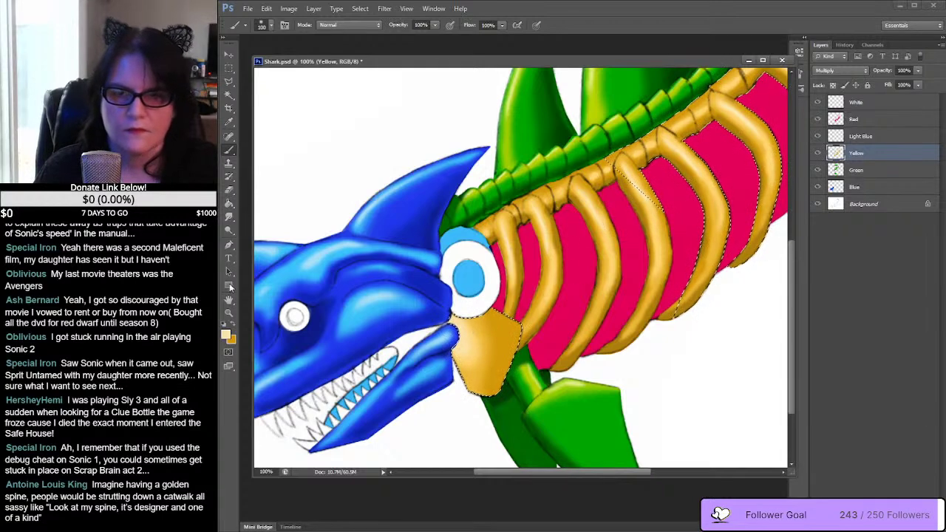
# Step: Sample golden yellow tones from the ribs and deepen the soft shading along the edges of the plate below the eye
pyautogui.click(230, 123)
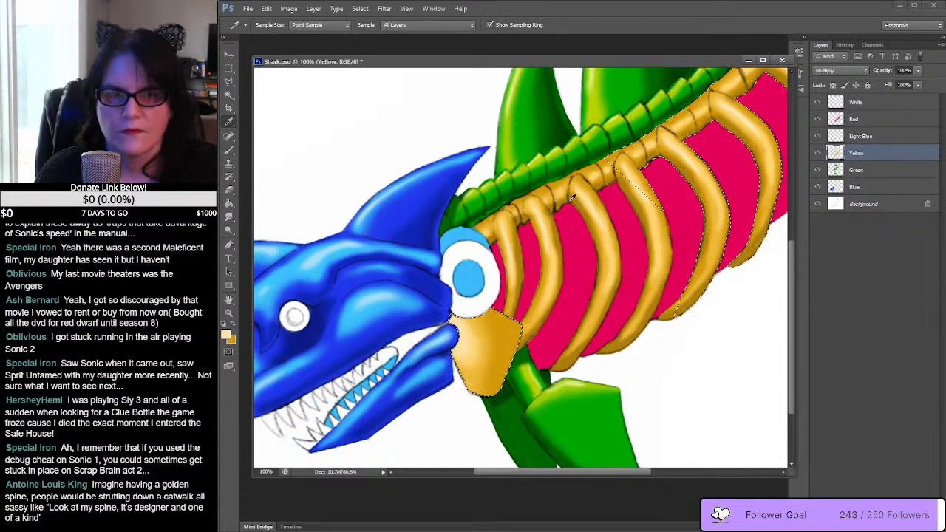
pyautogui.click(559, 229)
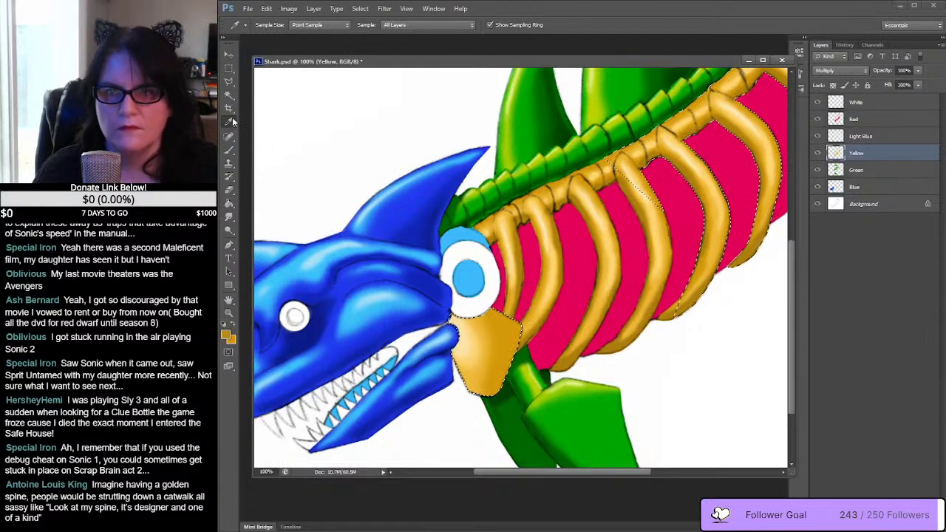
pyautogui.click(229, 150)
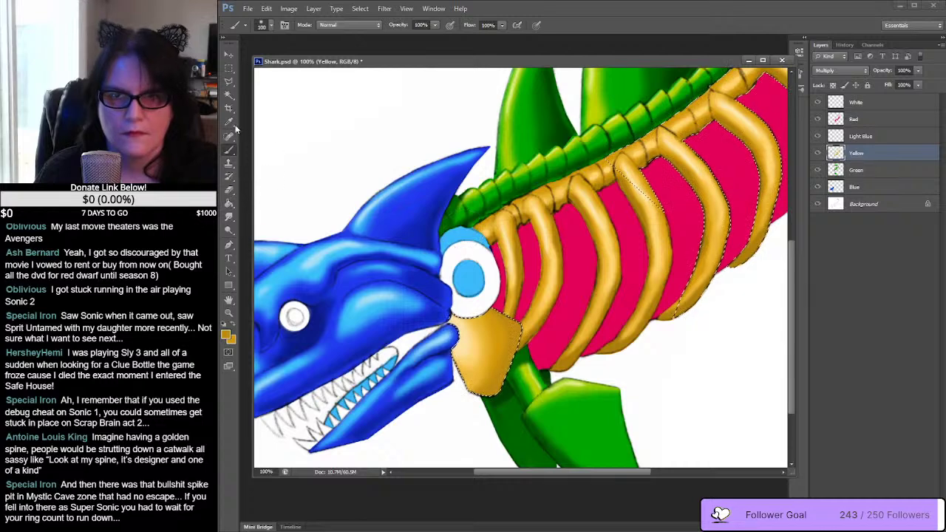
pyautogui.press('i')
pyautogui.click(569, 362)
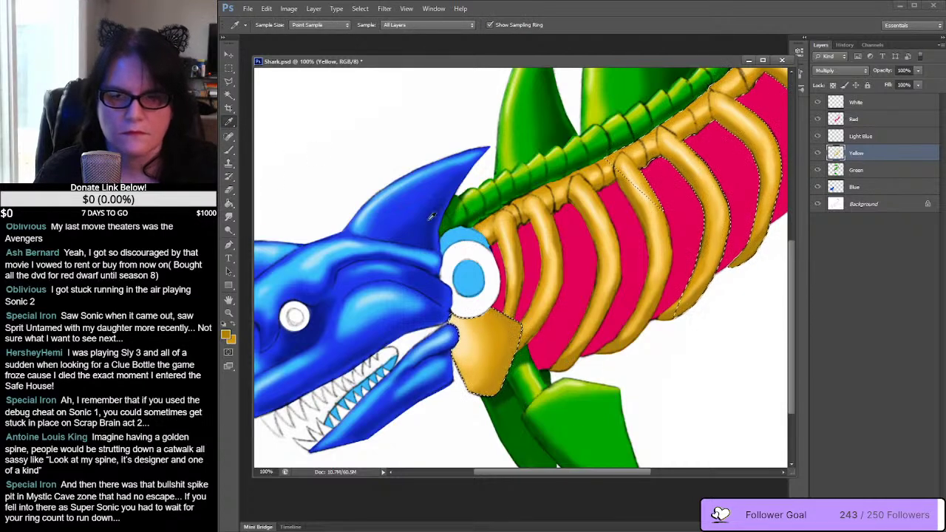
pyautogui.press('b')
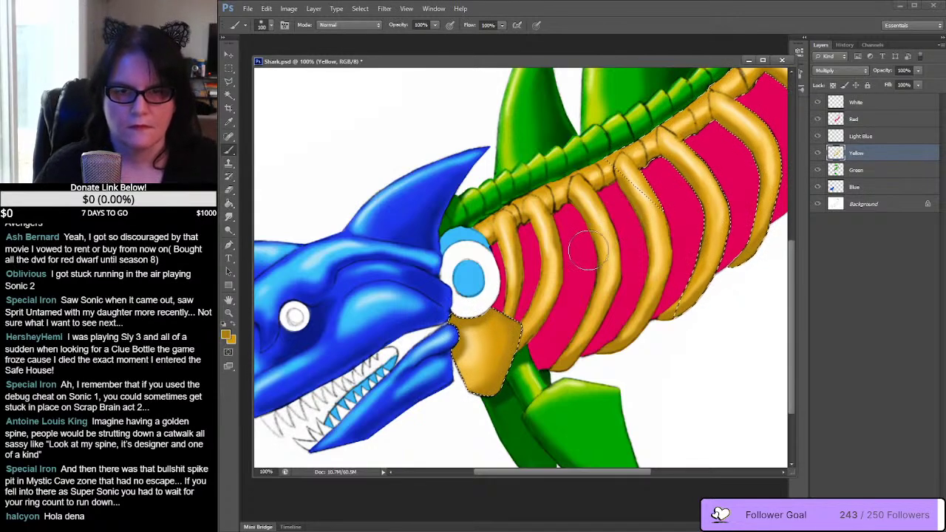
# Step: Sample a light yellow from the rib nearest the eye and brush a soft highlight back onto the plate
pyautogui.click(229, 121)
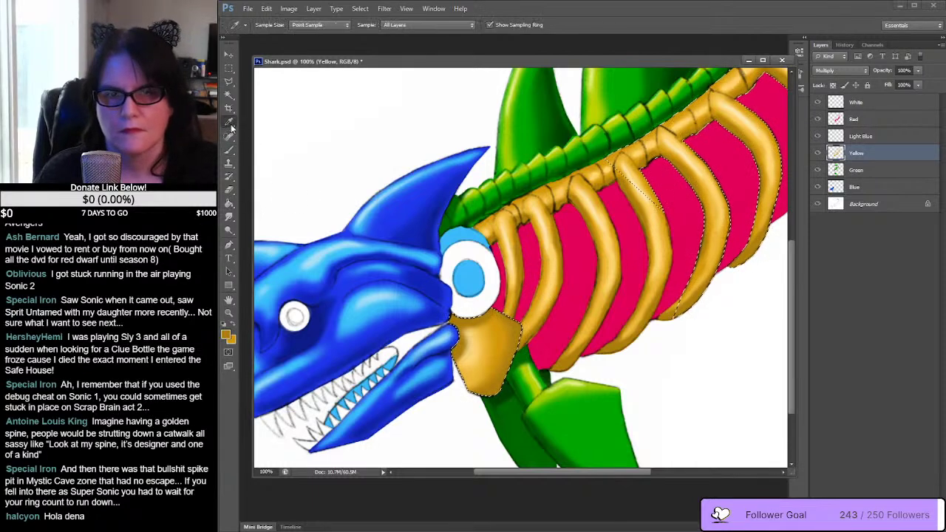
pyautogui.click(505, 244)
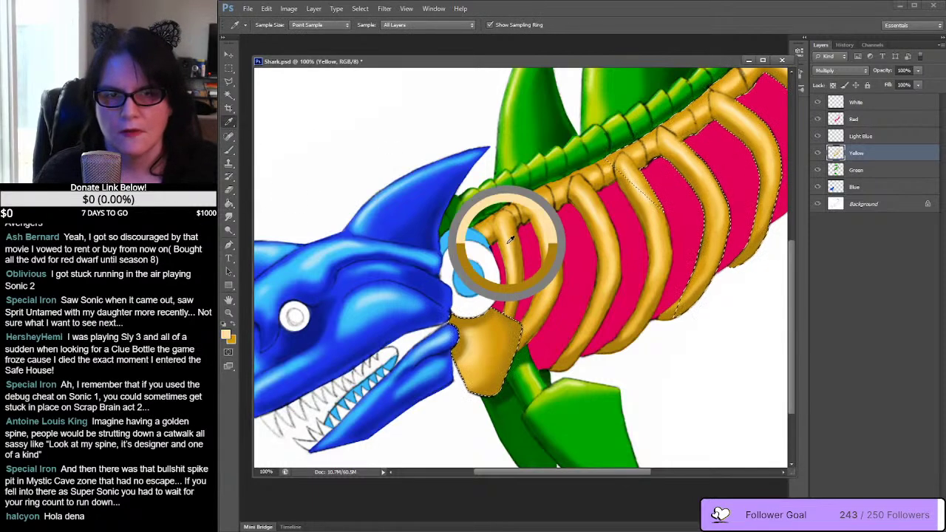
pyautogui.click(229, 149)
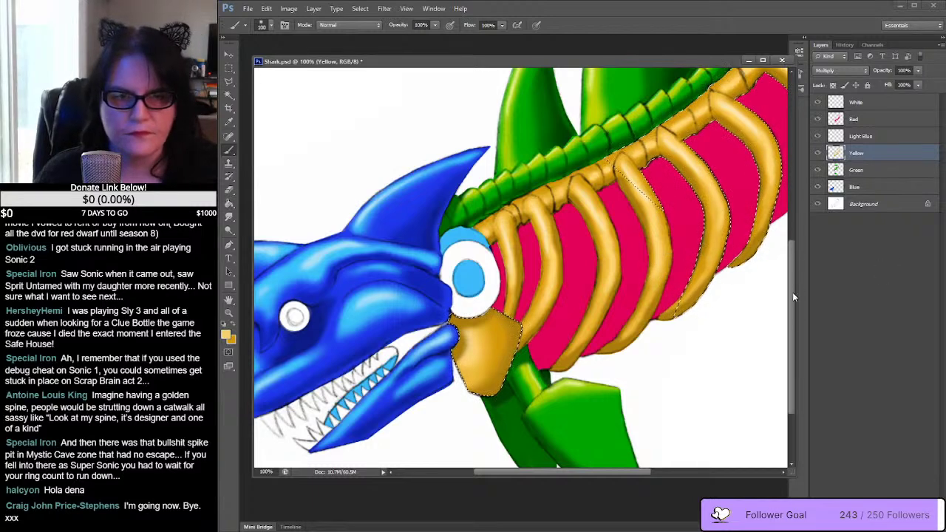
# Step: Load all painted areas of the Yellow layer as the selection and choose a soft 28 px brush with 0% hardness
pyautogui.scroll(2, 793, 290)
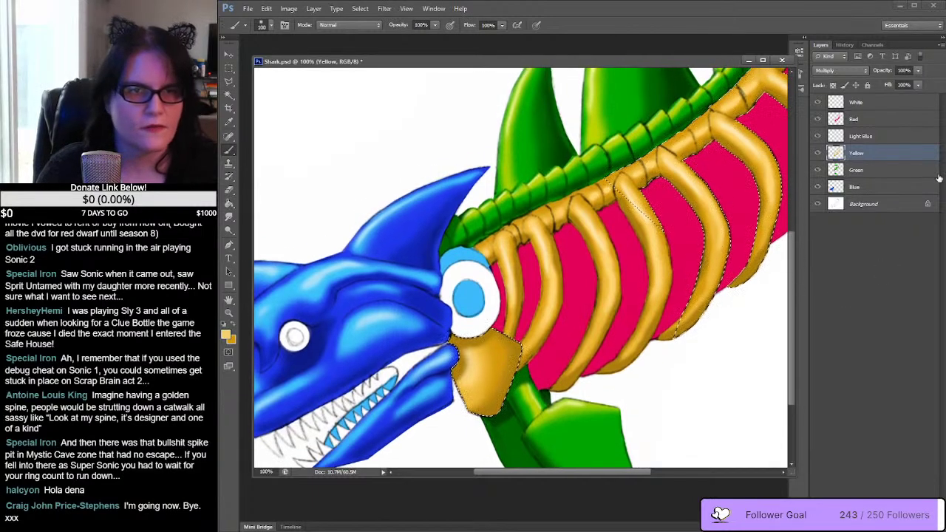
pyautogui.keyDown('ctrl'); pyautogui.click(835, 153); pyautogui.keyUp('ctrl')
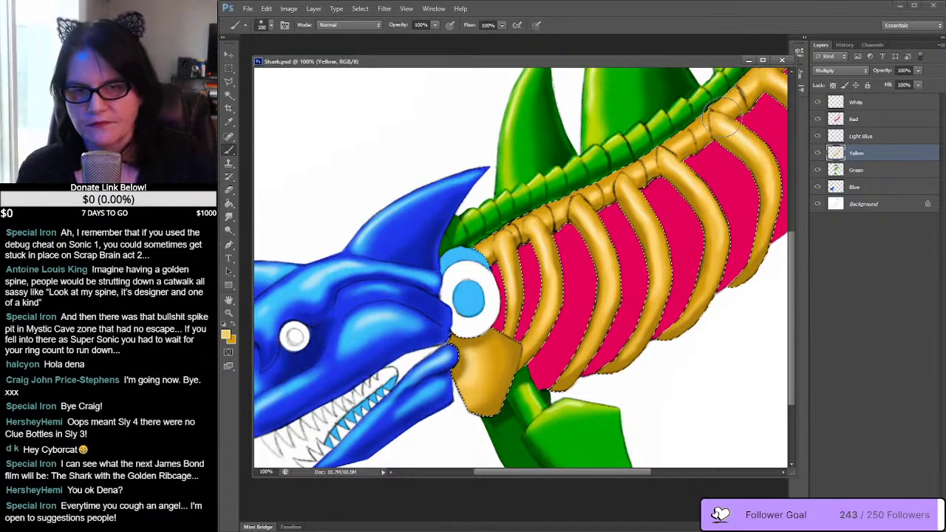
pyautogui.click(270, 25)
pyautogui.click(326, 118)
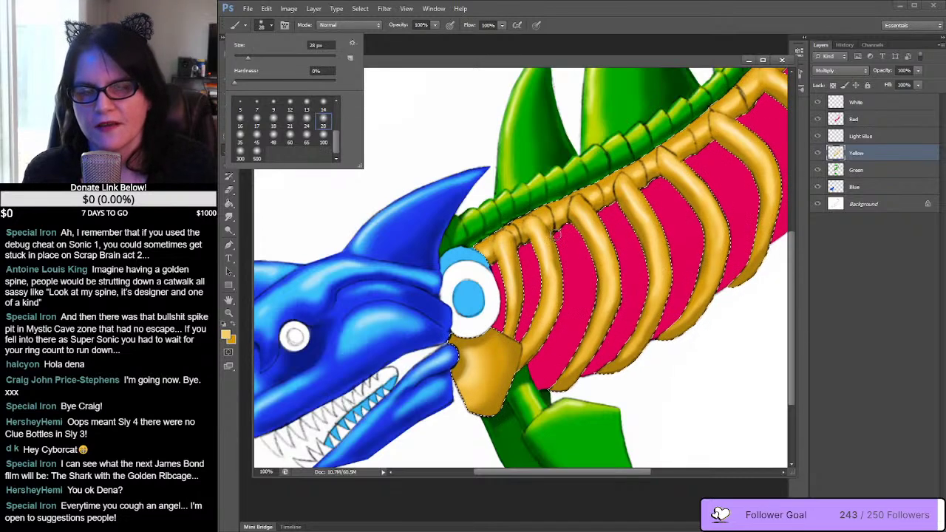
pyautogui.click(502, 65)
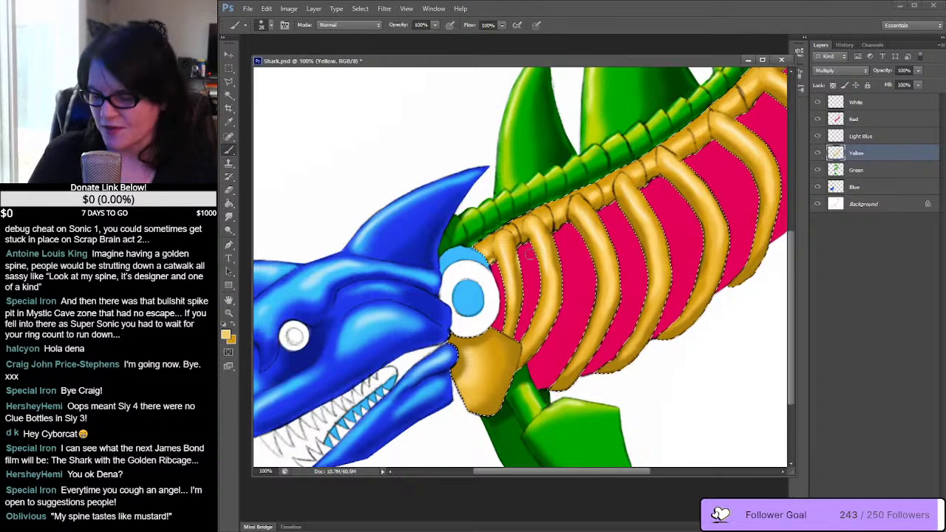
# Step: Sample a golden yellow and shade the spine segments and rib joints from the head to the tail with the 28 px brush
pyautogui.click(229, 122)
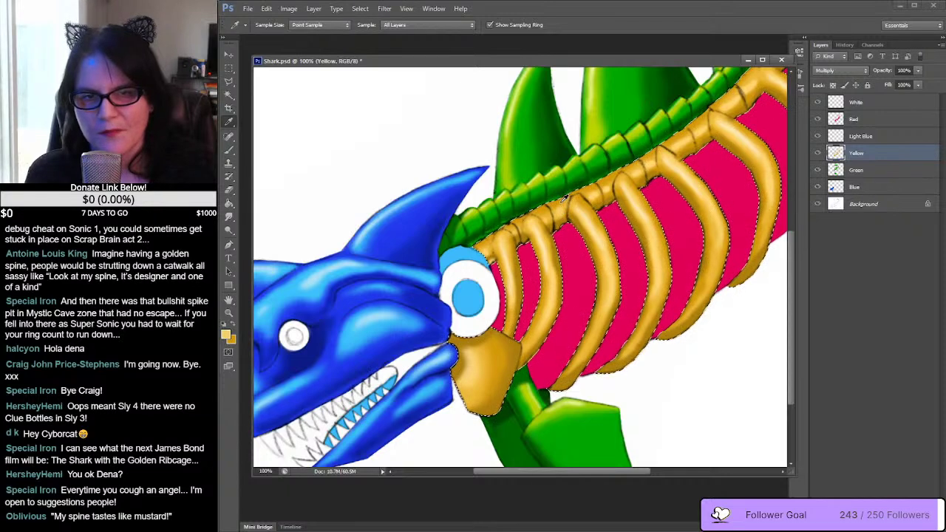
pyautogui.click(560, 199)
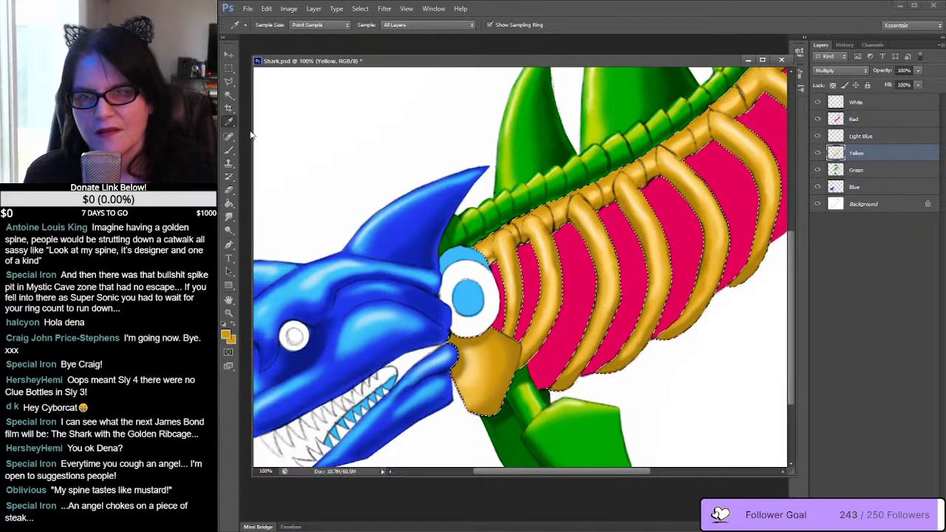
pyautogui.click(229, 150)
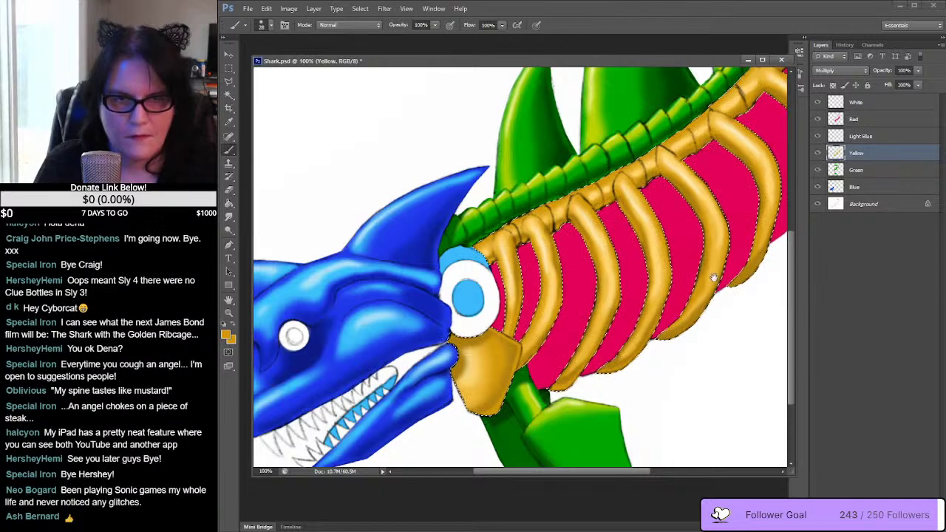
pyautogui.moveTo(713, 274)
pyautogui.mouseDown()
pyautogui.moveTo(615, 305)
pyautogui.moveTo(553, 341)
pyautogui.mouseUp()
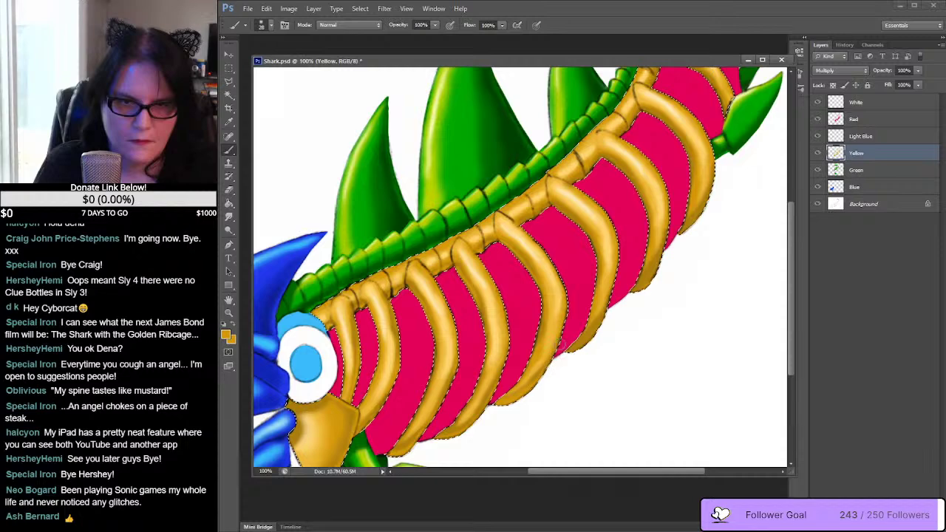
pyautogui.moveTo(668, 297); pyautogui.dragTo(559, 342)
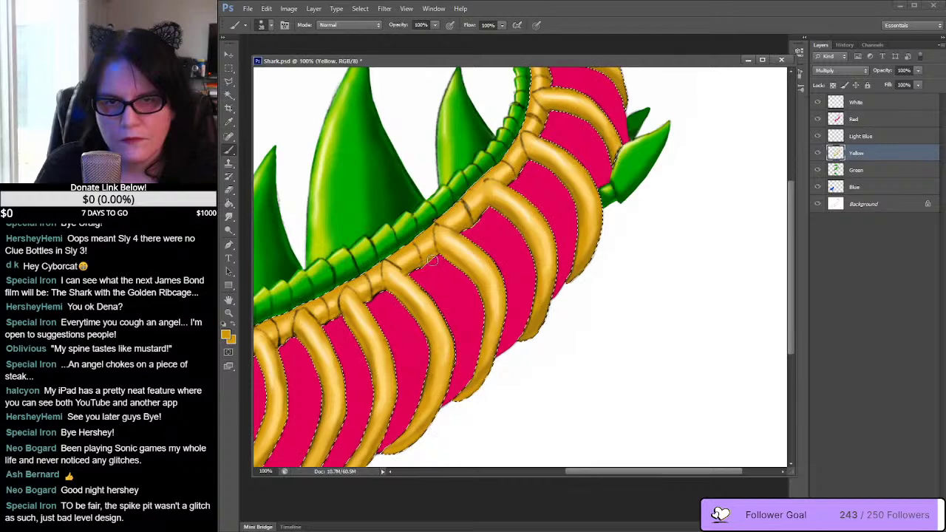
pyautogui.hotkey('ctrl', 'z')
pyautogui.moveTo(530, 253); pyautogui.dragTo(450, 299)
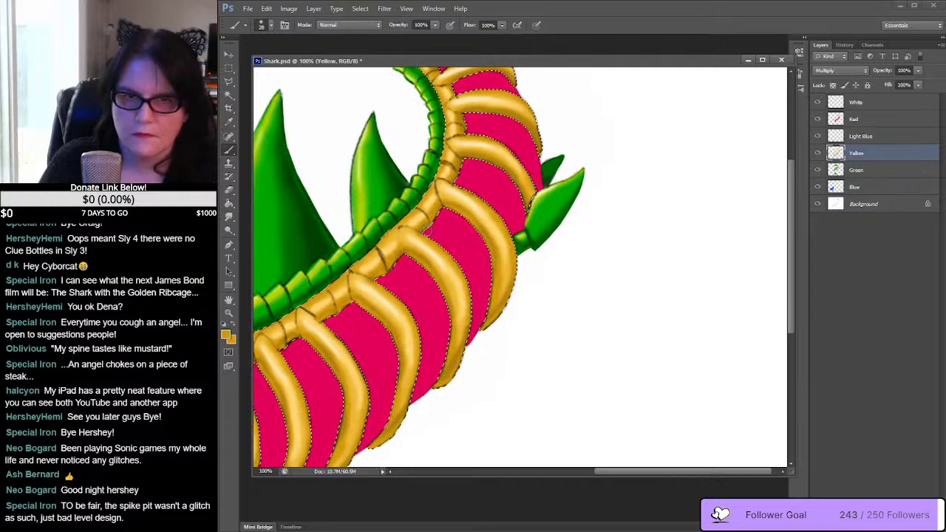
pyautogui.moveTo(459, 172); pyautogui.dragTo(442, 305)
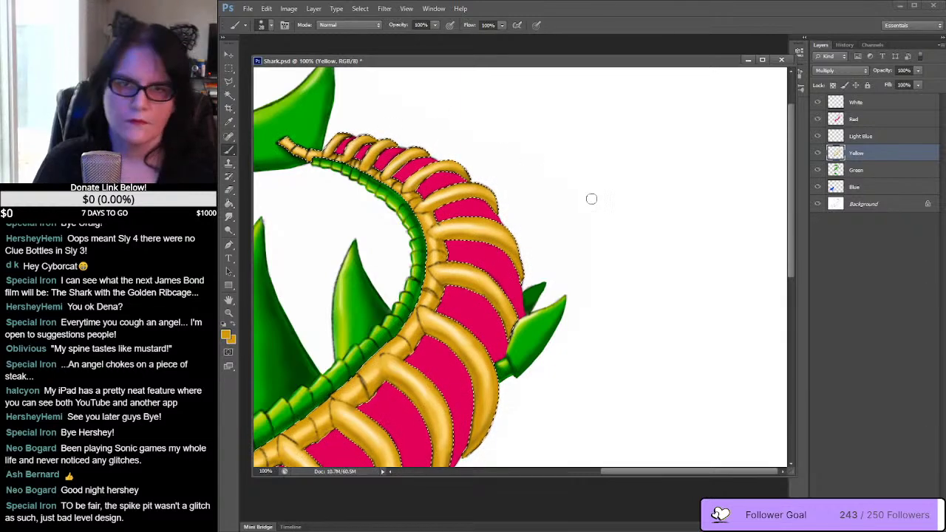
pyautogui.moveTo(551, 277); pyautogui.dragTo(712, 104)
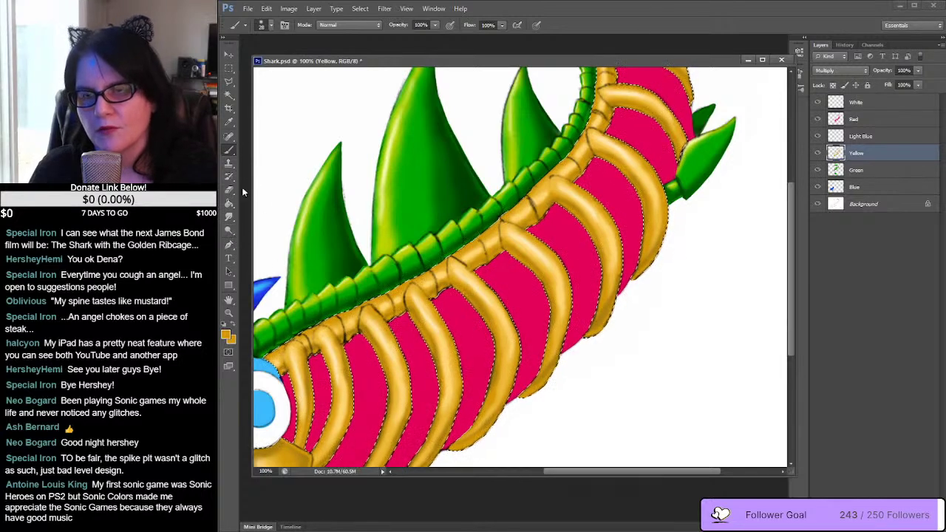
# Step: Deselect the yellow areas and save Shark.psd
pyautogui.click(229, 67)
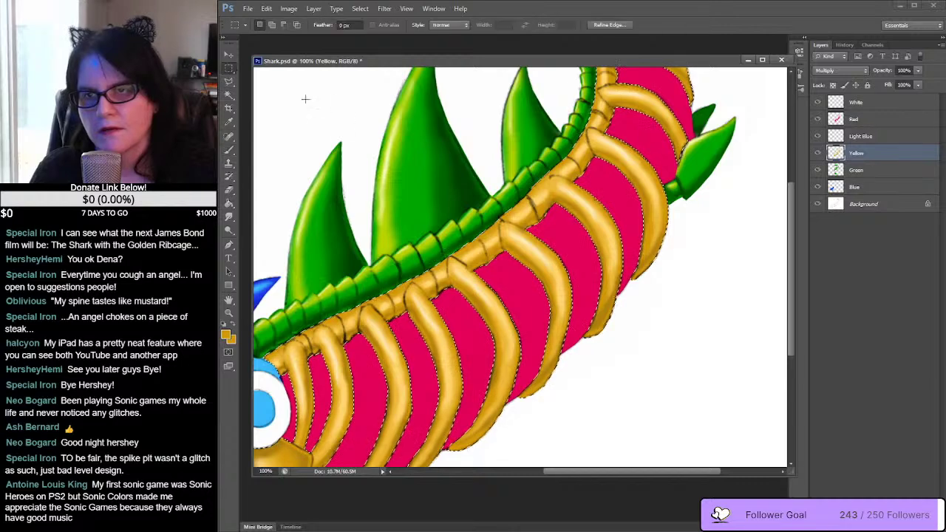
pyautogui.click(344, 129)
pyautogui.click(229, 312)
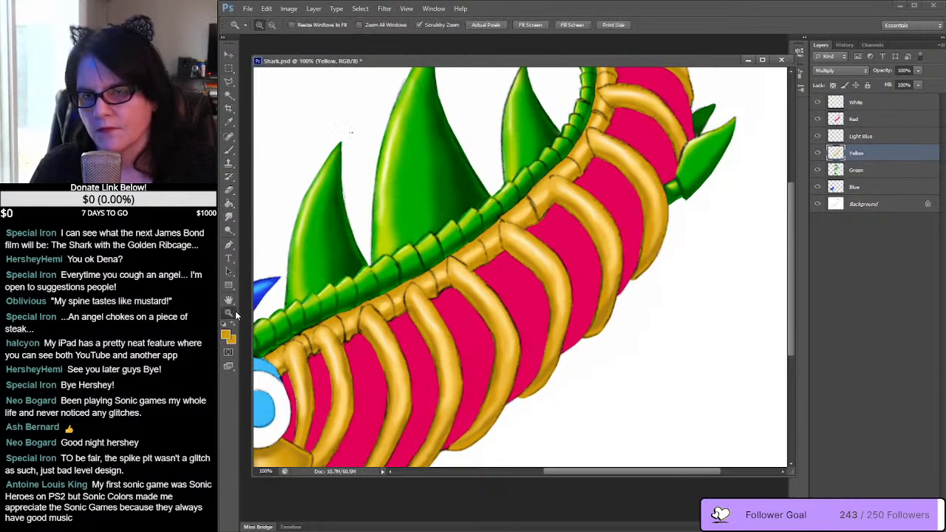
pyautogui.keyDown('alt'); pyautogui.click(629, 235); pyautogui.keyUp('alt')
pyautogui.keyDown('alt'); pyautogui.click(629, 236); pyautogui.keyUp('alt')
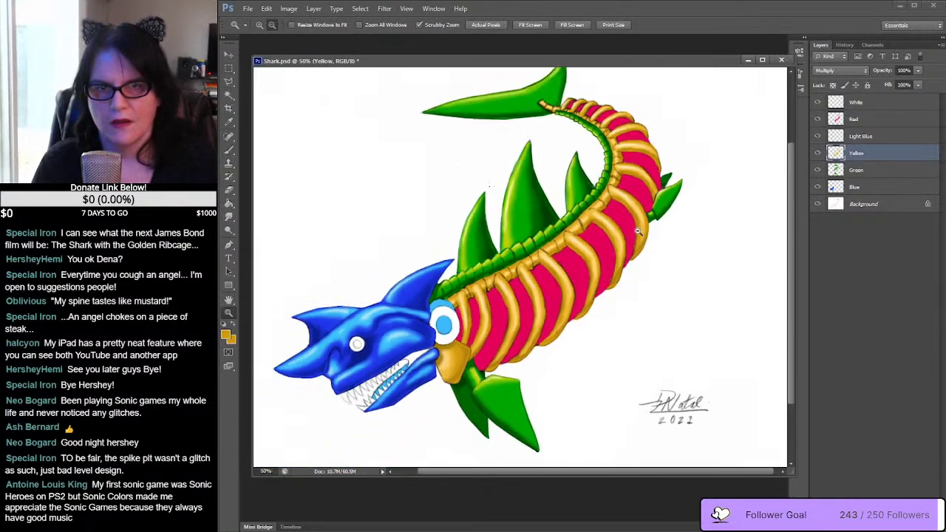
pyautogui.click(229, 68)
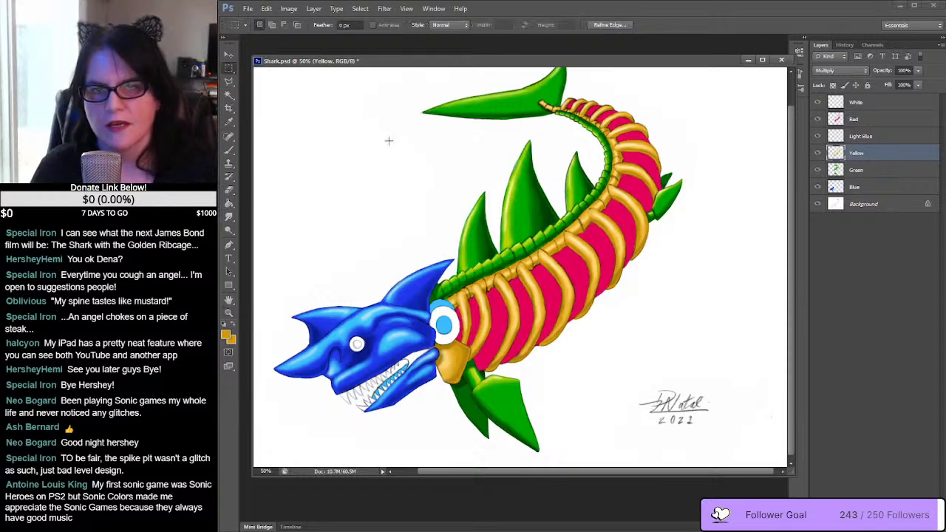
pyautogui.hotkey('ctrl', 's')
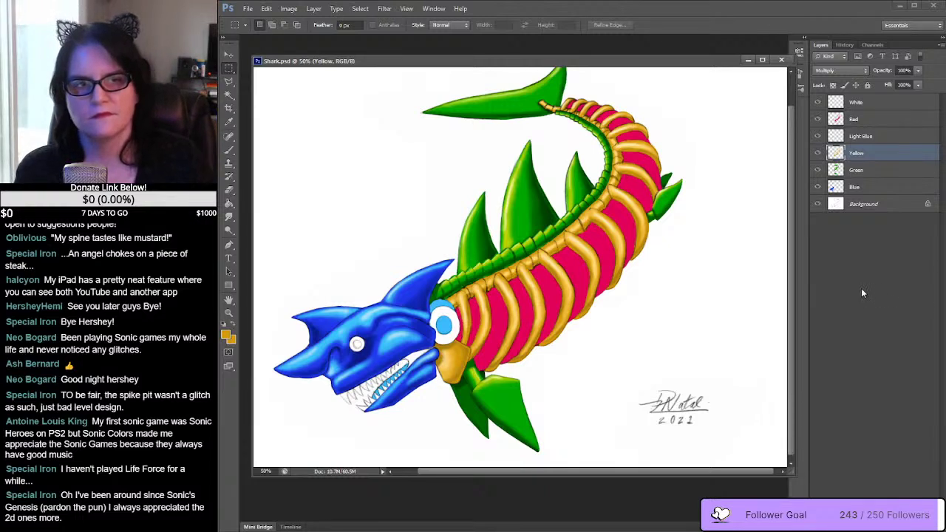
# Step: Make the Light Blue layer active and load its painted areas around the eye and teeth as the selection
pyautogui.click(851, 140)
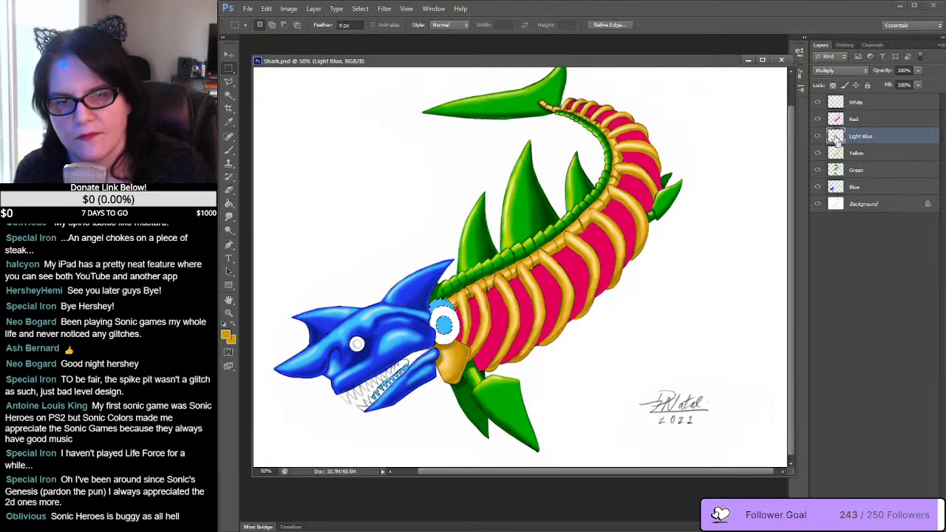
pyautogui.click(230, 314)
pyautogui.moveTo(377, 347); pyautogui.dragTo(551, 194)
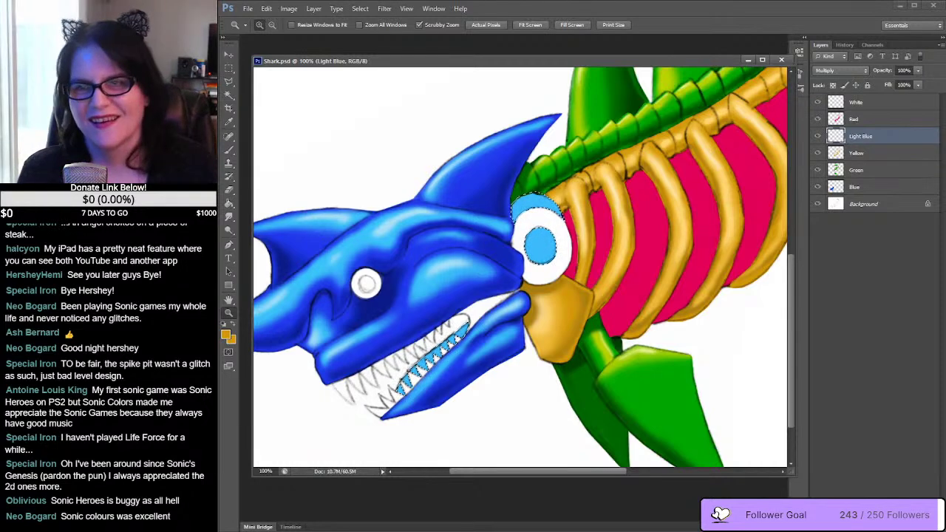
# Step: Sample the light blue of the eye as both the foreground and background colour
pyautogui.click(231, 151)
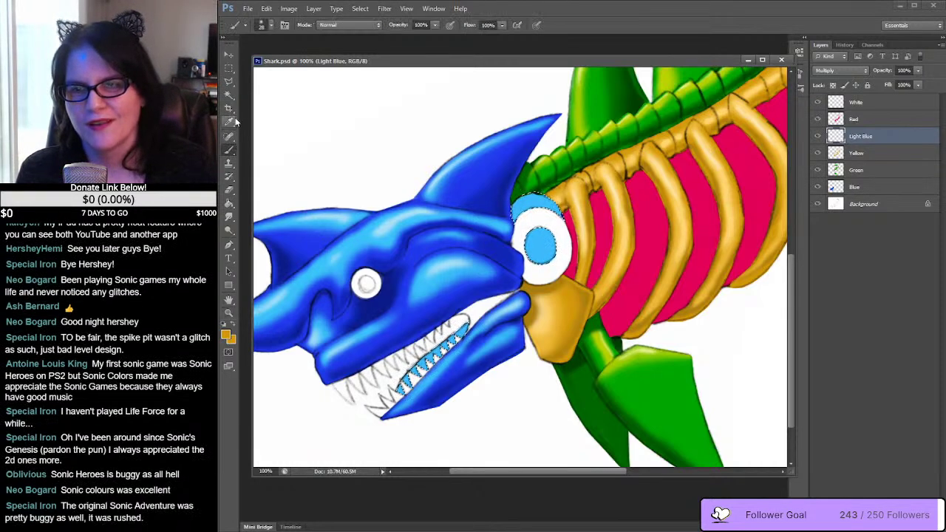
pyautogui.click(231, 122)
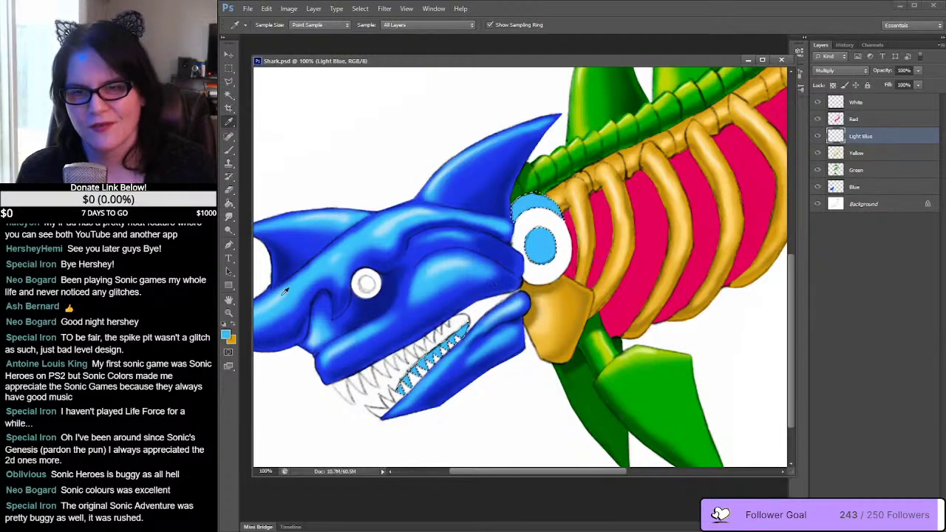
pyautogui.click(534, 232)
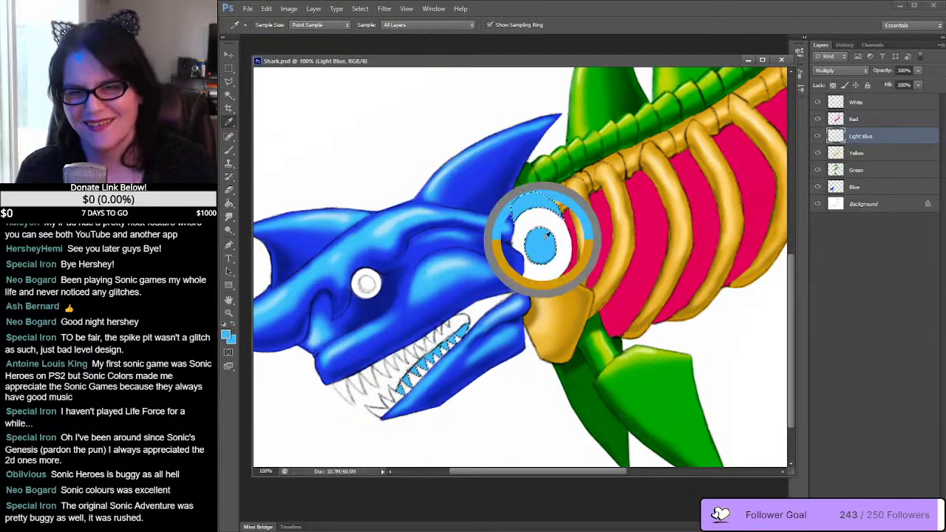
# Step: Darken the foreground colour to #0090d9 and shade the iris, the eyelid and the areas between the teeth with the 28 px brush
pyautogui.click(226, 336)
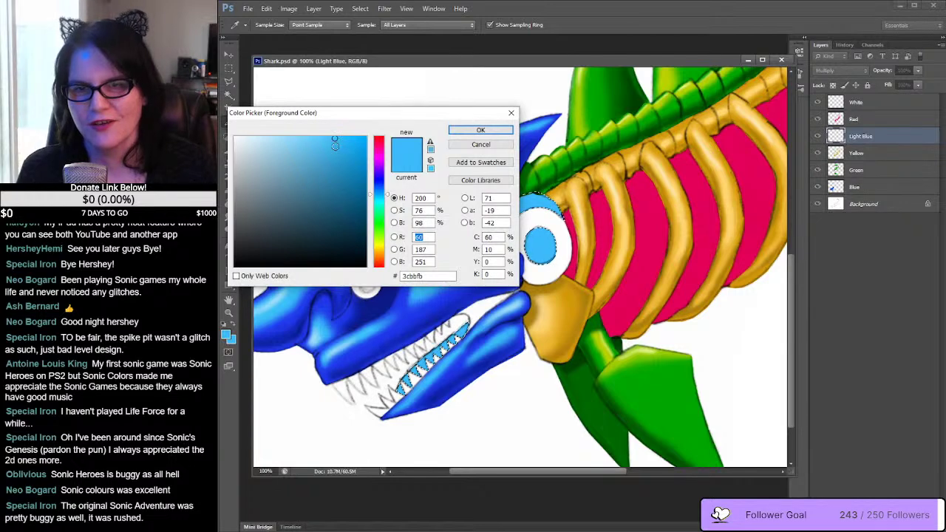
pyautogui.moveTo(346, 153); pyautogui.dragTo(370, 155)
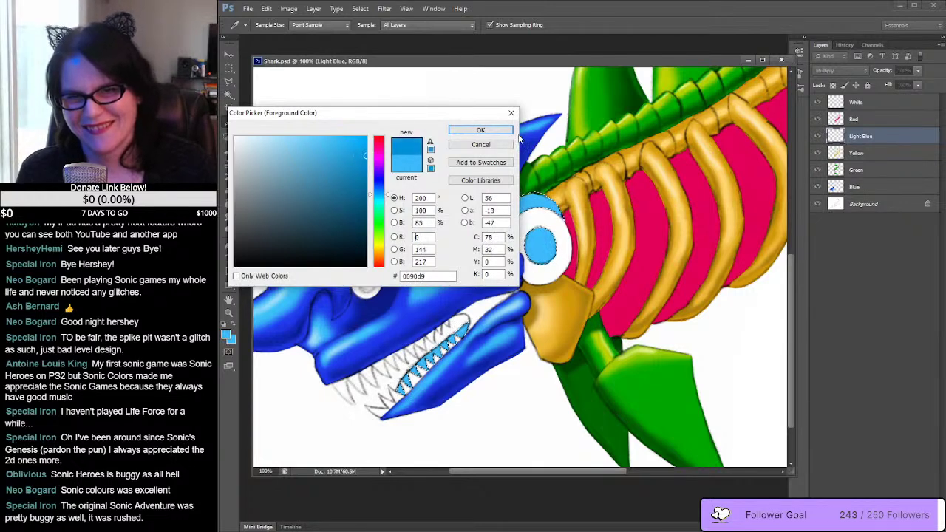
pyautogui.click(480, 131)
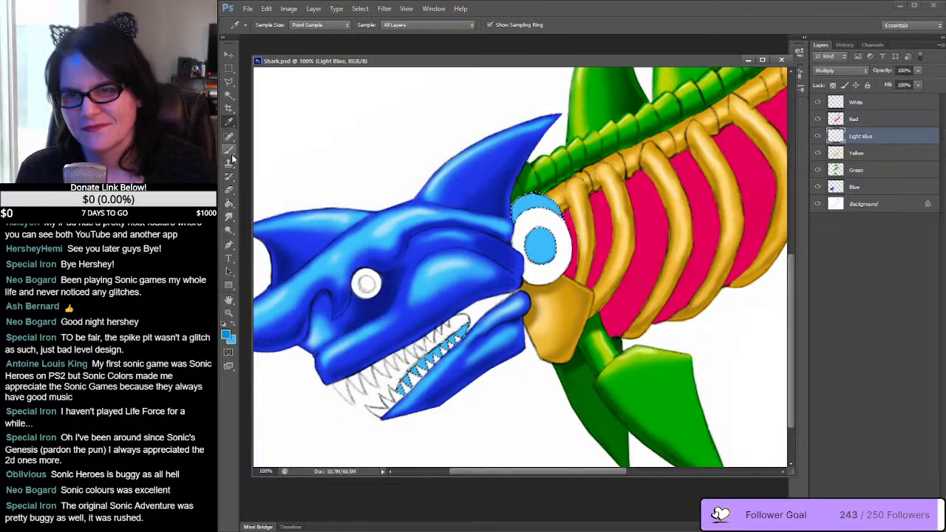
pyautogui.click(229, 150)
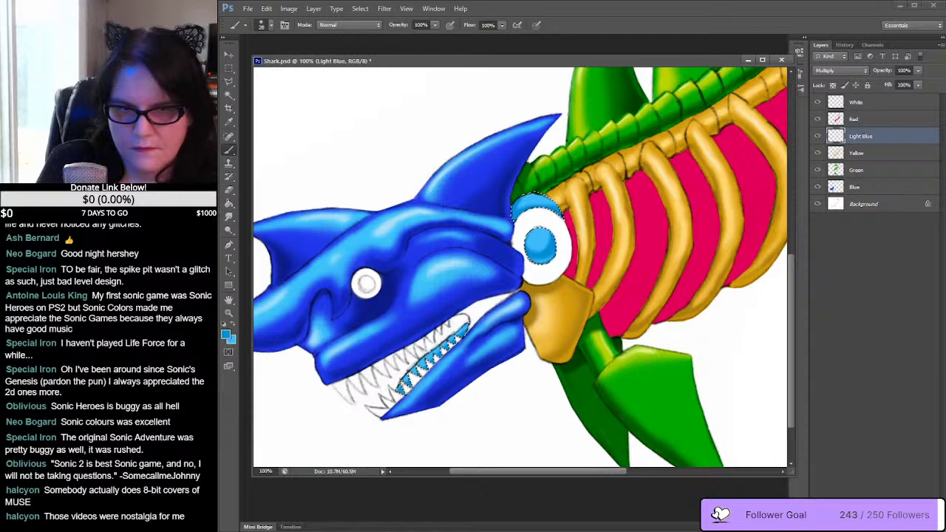
# Step: Darken the foreground colour to #006ea6 and deepen the shadows on the iris and between the teeth
pyautogui.click(226, 334)
pyautogui.moveTo(366, 173); pyautogui.dragTo(366, 180)
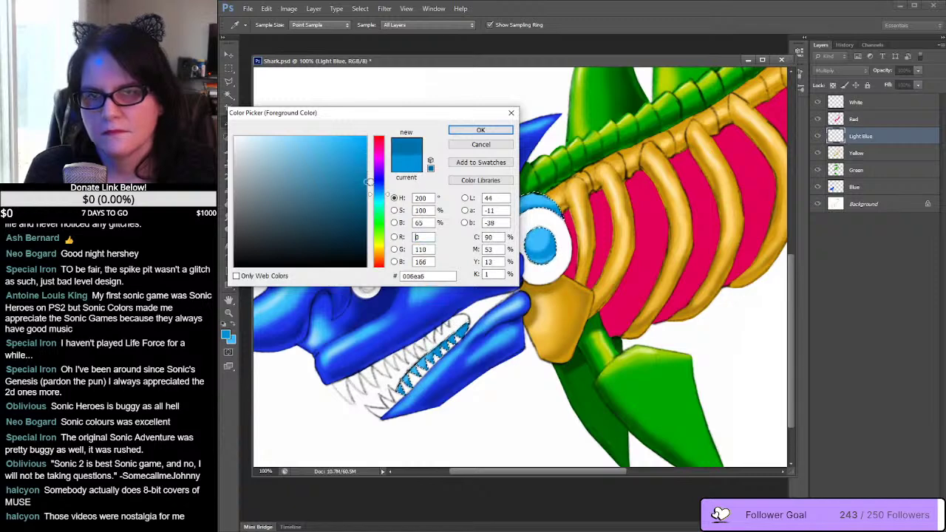
pyautogui.click(481, 130)
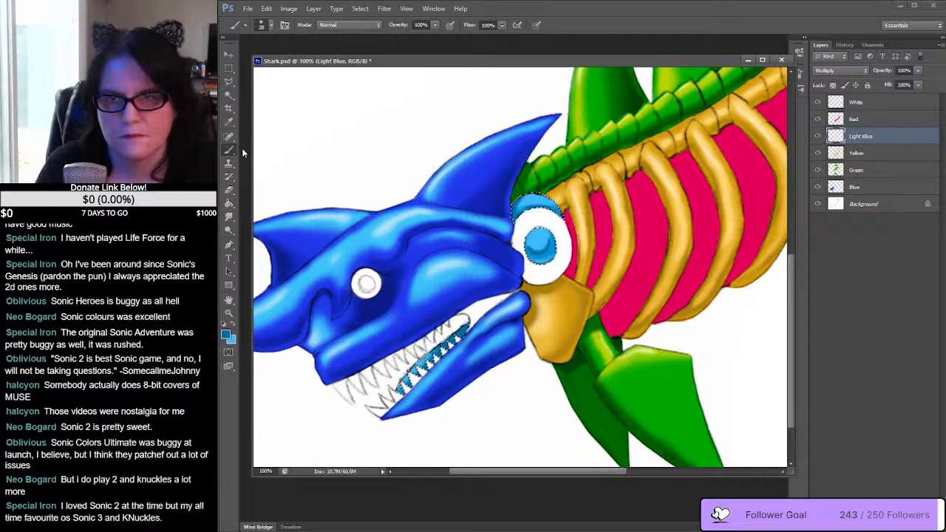
# Step: Sample the iris's light blue, lighten it to #7bd3ff and brush highlights onto the iris, eyelid and areas between the teeth
pyautogui.click(228, 122)
pyautogui.click(542, 236)
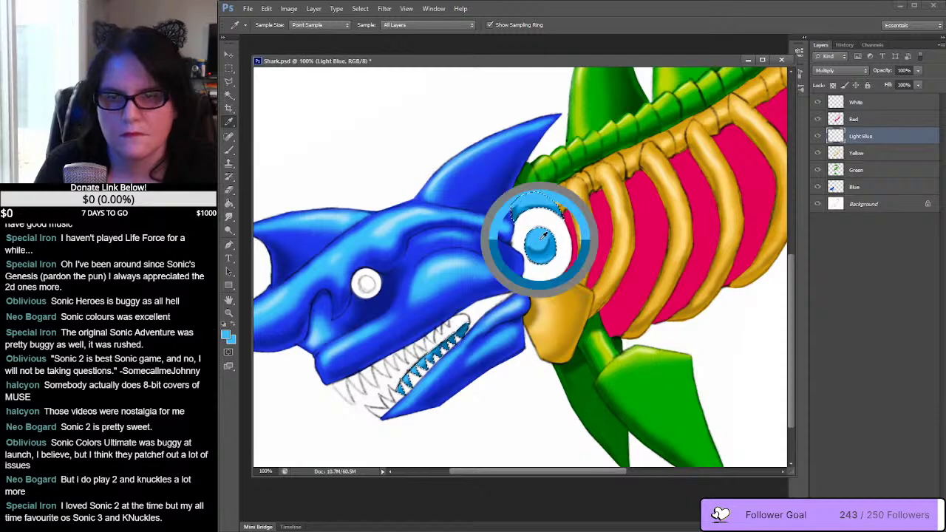
pyautogui.click(226, 335)
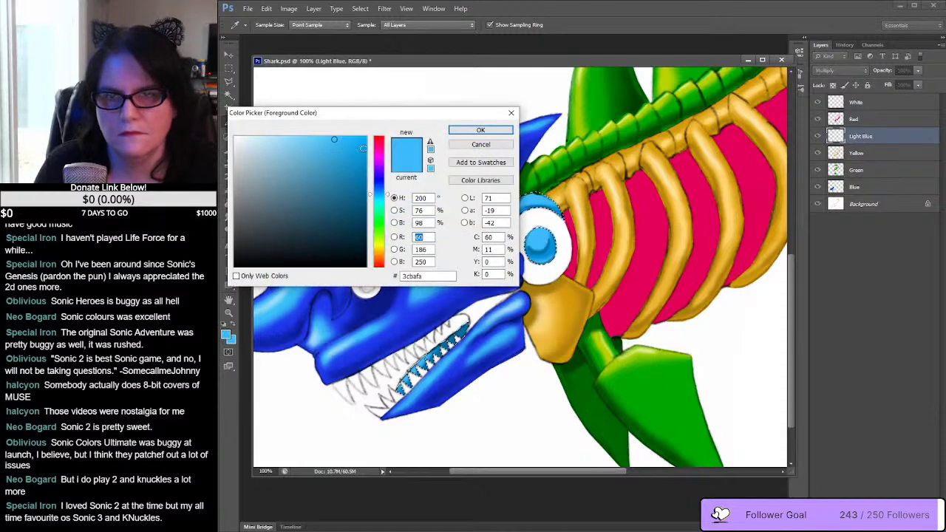
pyautogui.moveTo(334, 139); pyautogui.dragTo(303, 136)
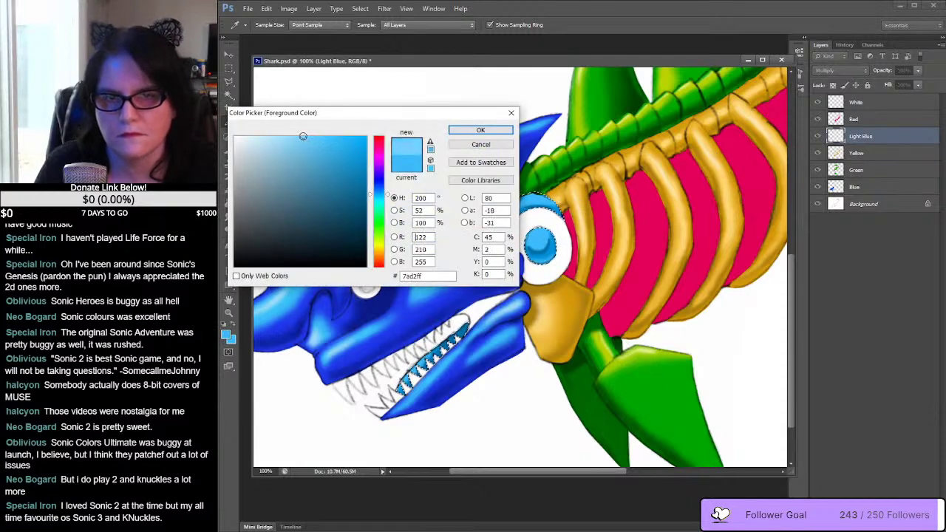
pyautogui.click(478, 131)
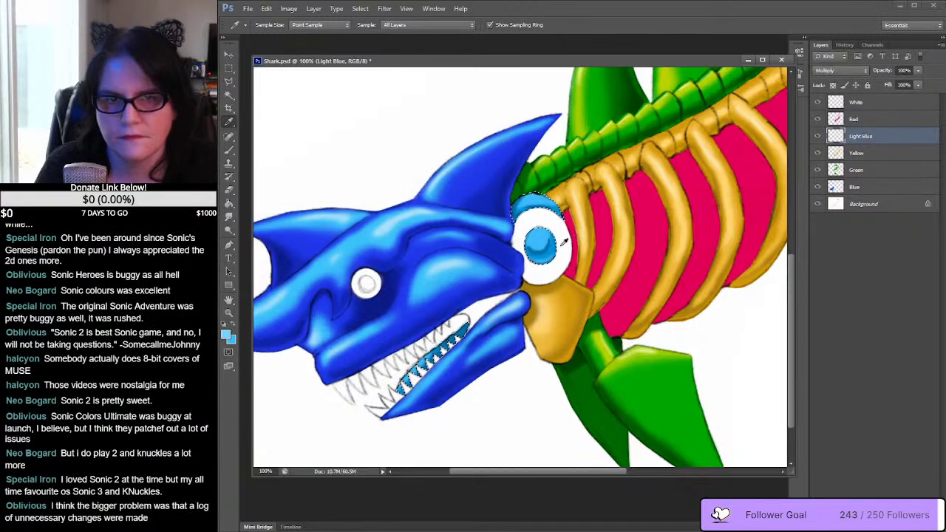
pyautogui.click(229, 149)
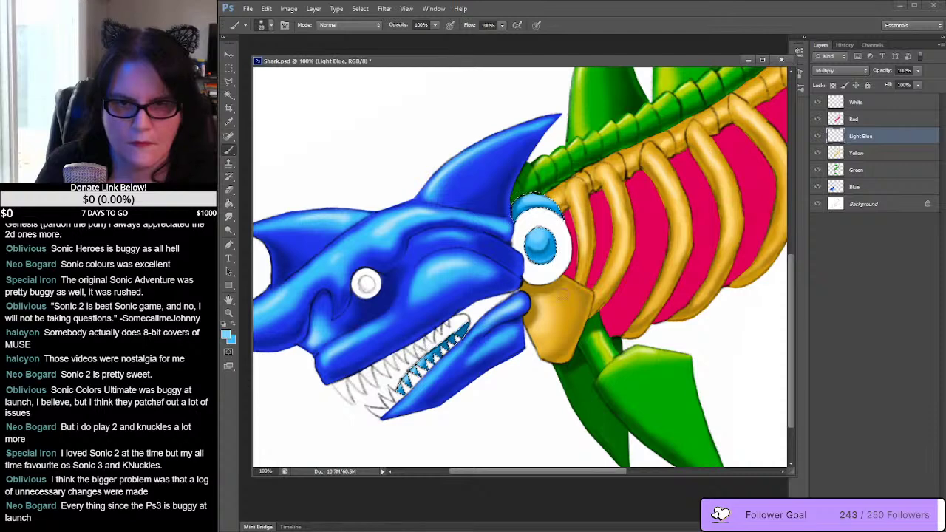
# Step: Lighten the foreground colour to #bfe5f8 and brush brighter highlights onto the iris, eyelid and areas between the teeth
pyautogui.click(228, 336)
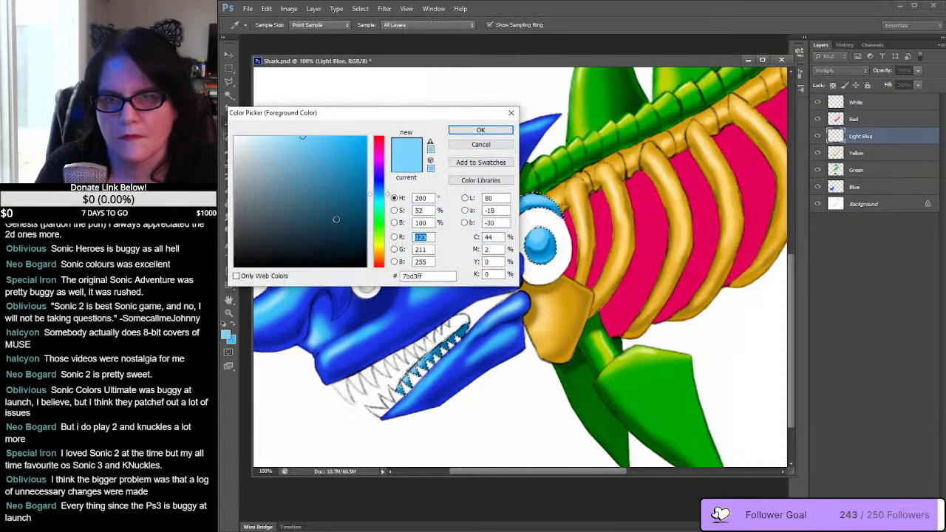
pyautogui.moveTo(281, 138); pyautogui.dragTo(265, 138)
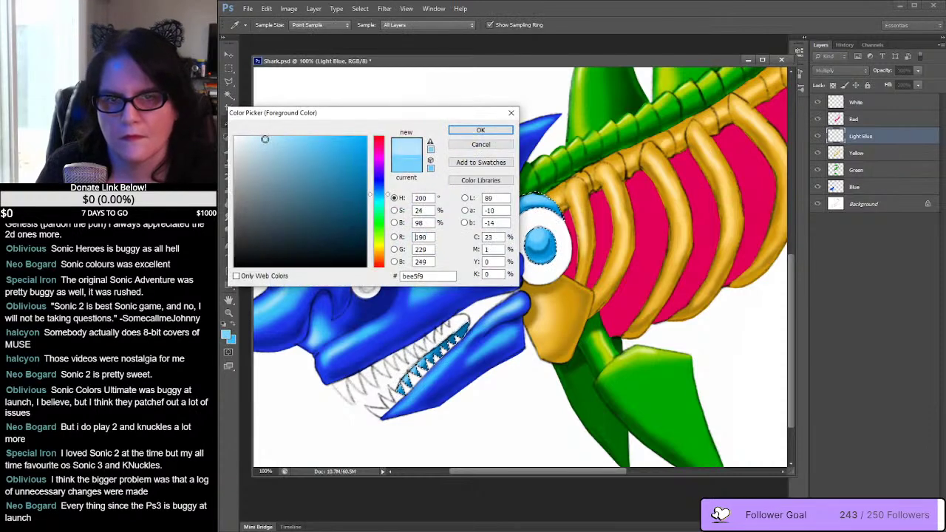
pyautogui.click(480, 130)
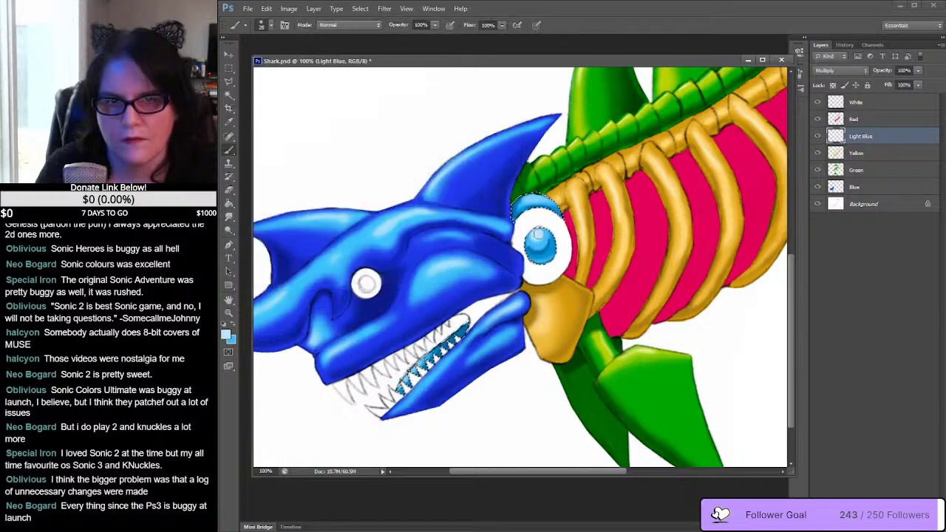
pyautogui.click(538, 235)
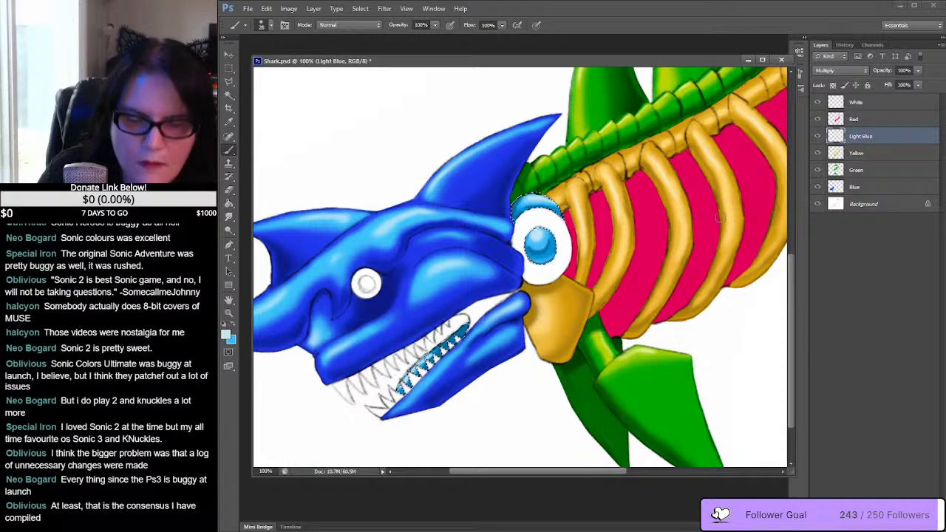
# Step: Blend the light blue shading between the lower teeth with a 16 px Smudge tool at 33% strength
pyautogui.click(229, 311)
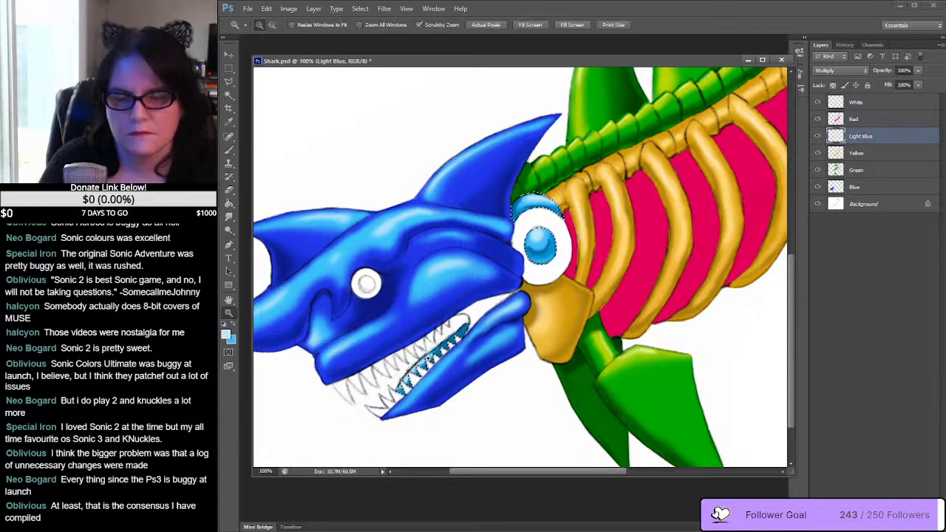
pyautogui.click(460, 355)
pyautogui.click(460, 355)
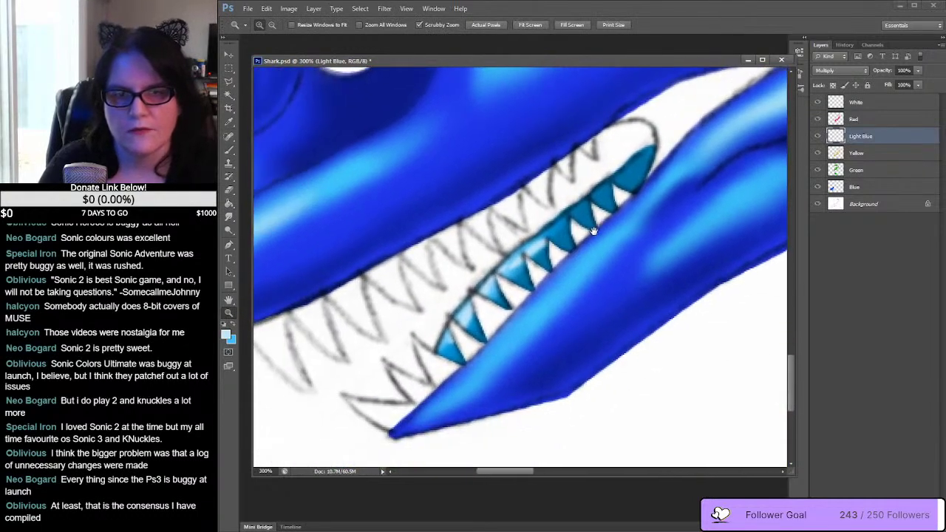
pyautogui.click(229, 150)
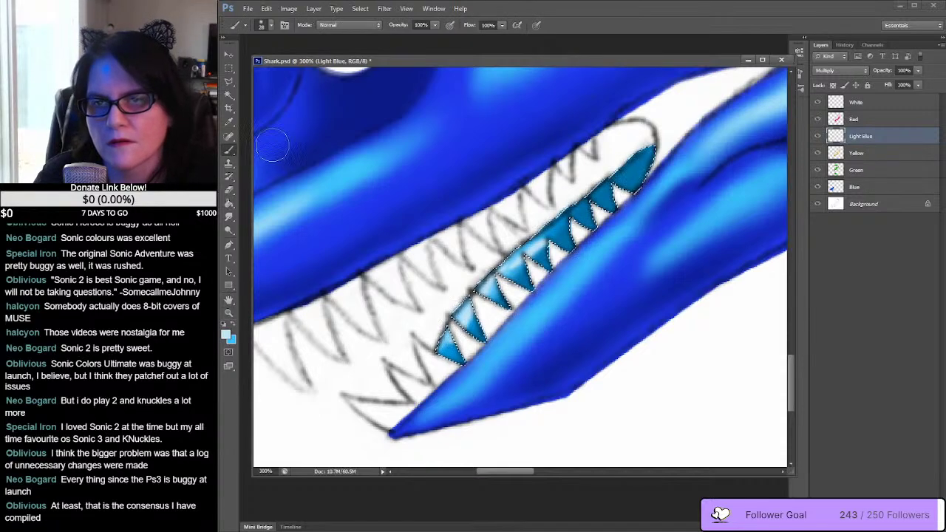
pyautogui.click(229, 218)
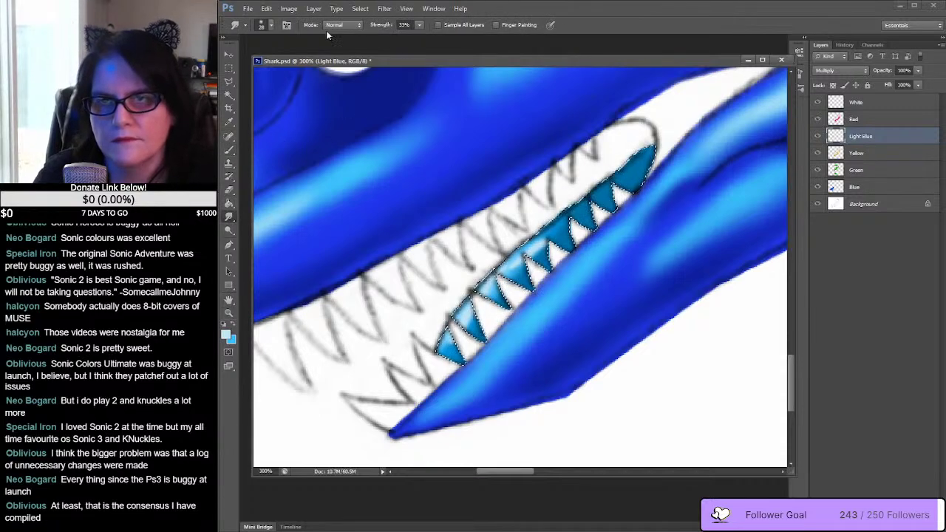
pyautogui.click(270, 25)
pyautogui.click(273, 125)
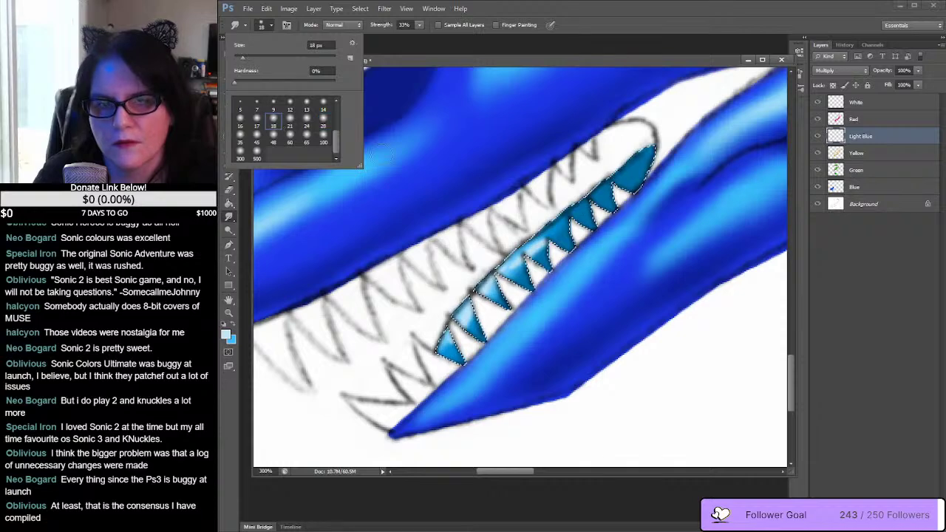
pyautogui.click(240, 126)
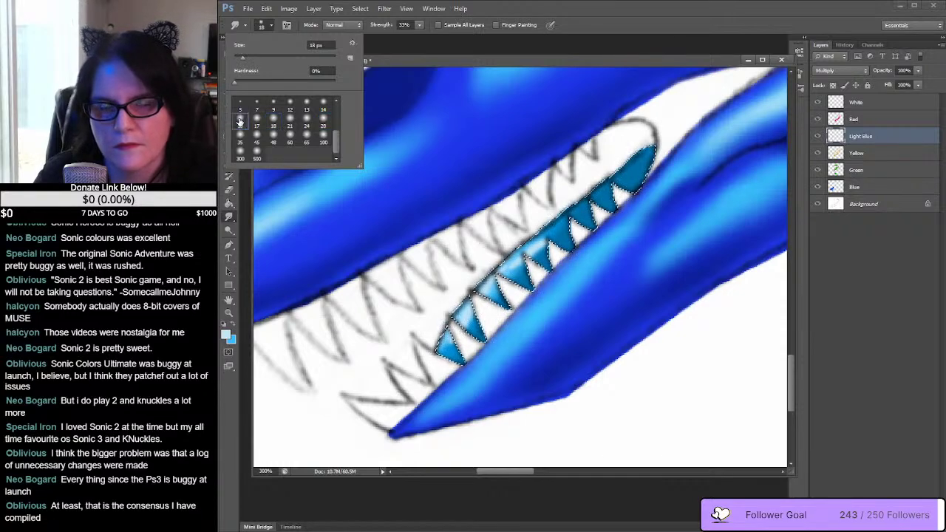
pyautogui.click(539, 251)
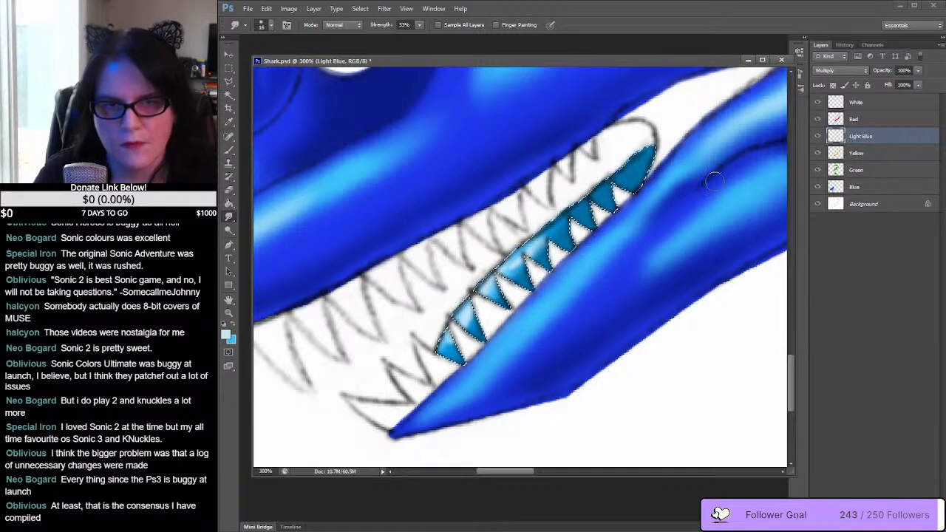
# Step: Smudge the highlights and shadows on the iris and the eyelid to soften their transitions
pyautogui.moveTo(698, 191); pyautogui.dragTo(473, 335)
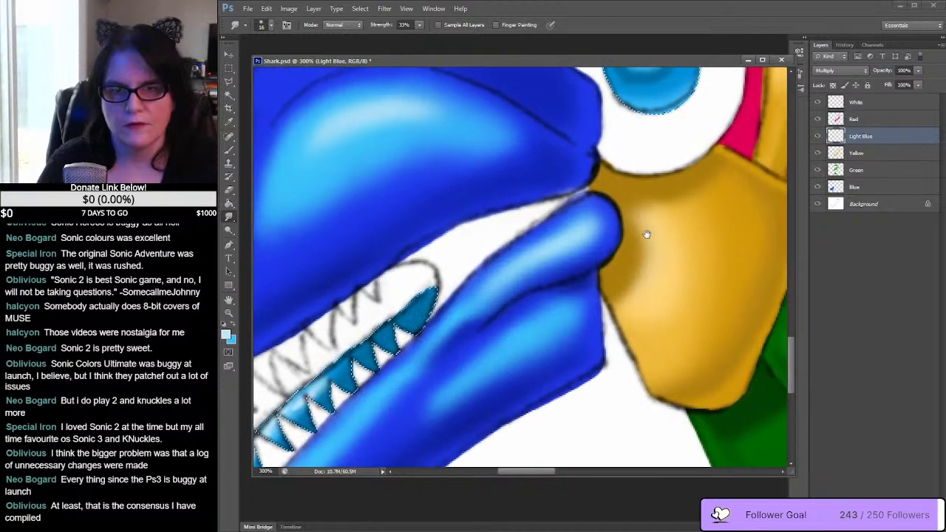
pyautogui.moveTo(643, 216); pyautogui.dragTo(489, 458)
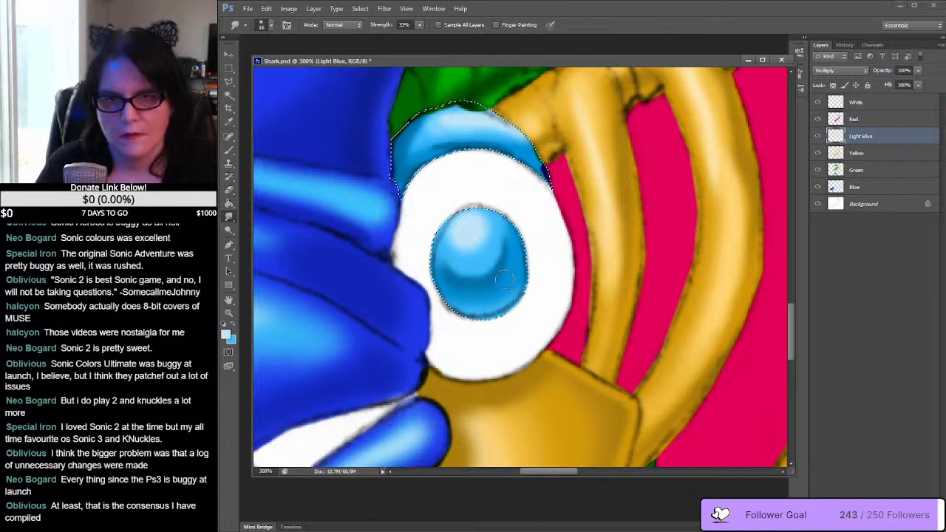
pyautogui.moveTo(538, 159); pyautogui.dragTo(520, 150)
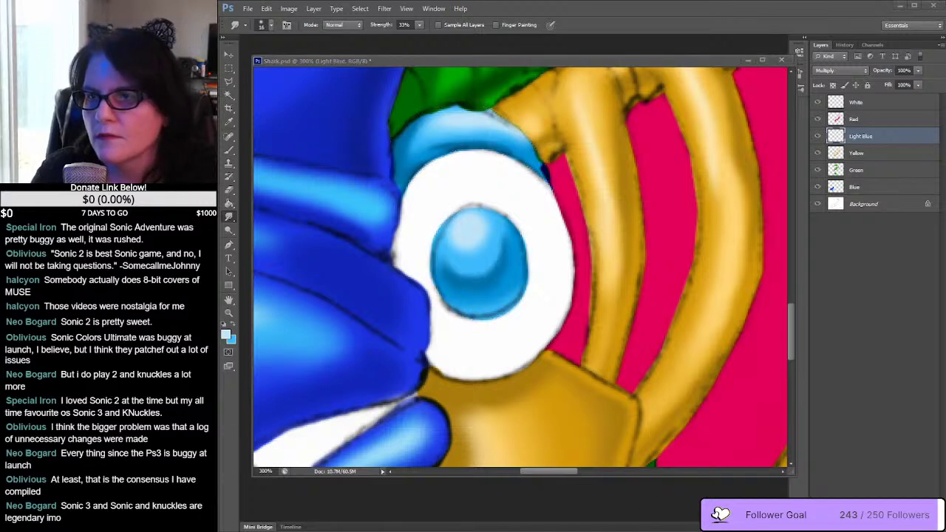
pyautogui.hotkey('alt', 'Tab')
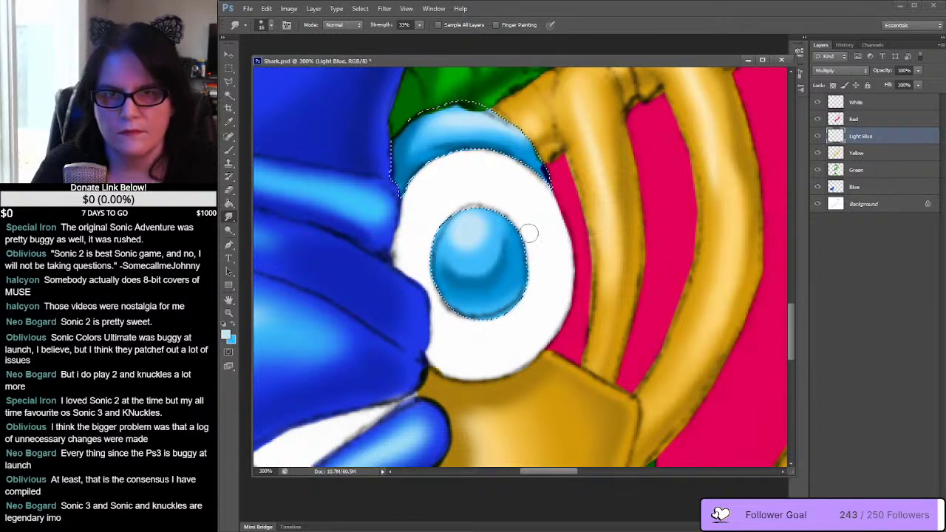
# Step: Deselect the light blue areas and save Shark.psd
pyautogui.press('z')
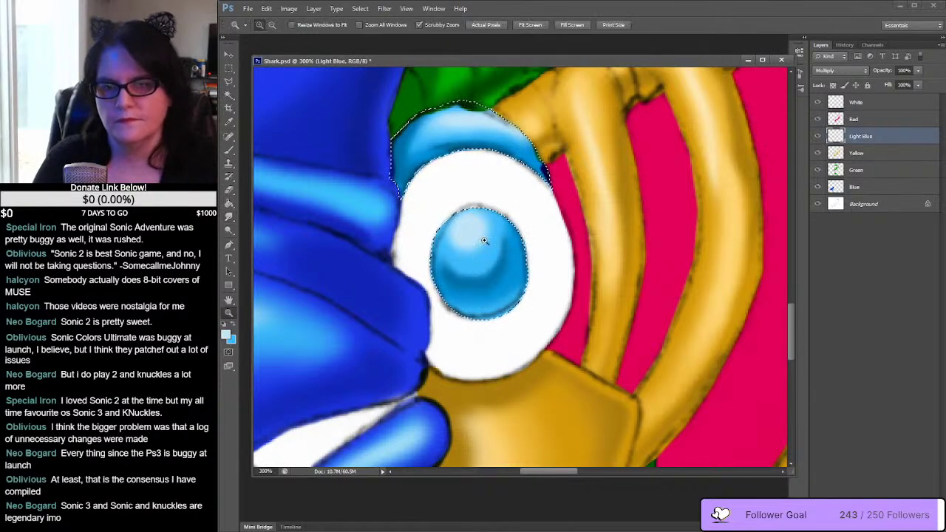
pyautogui.scroll(-5, 556, 226)
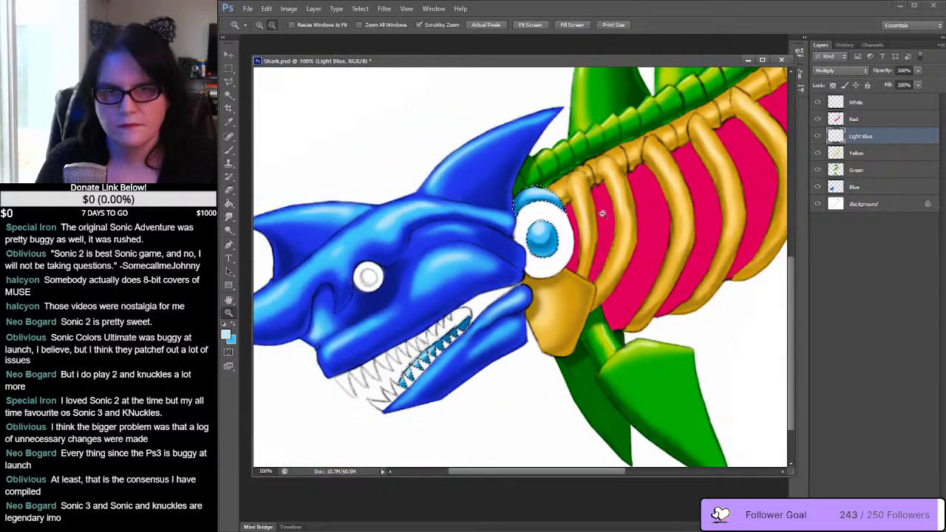
pyautogui.moveTo(570, 212); pyautogui.dragTo(536, 208)
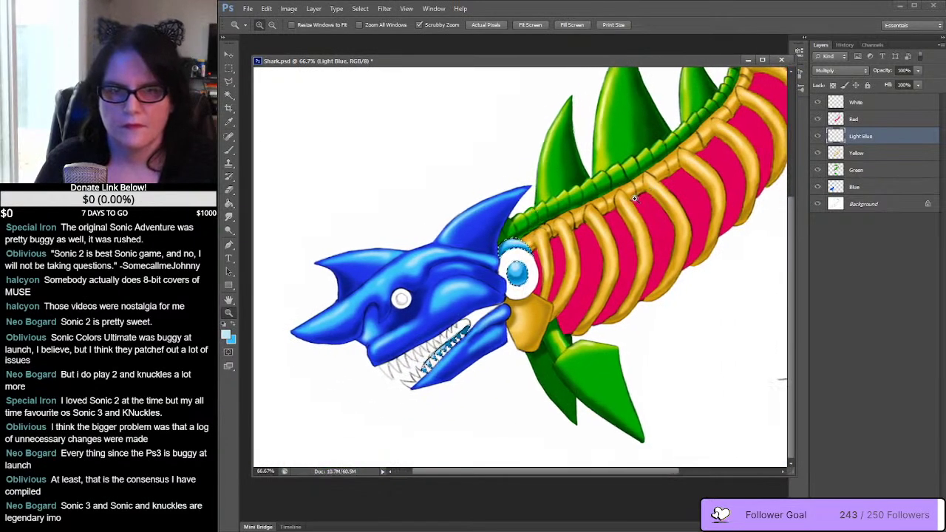
pyautogui.click(229, 68)
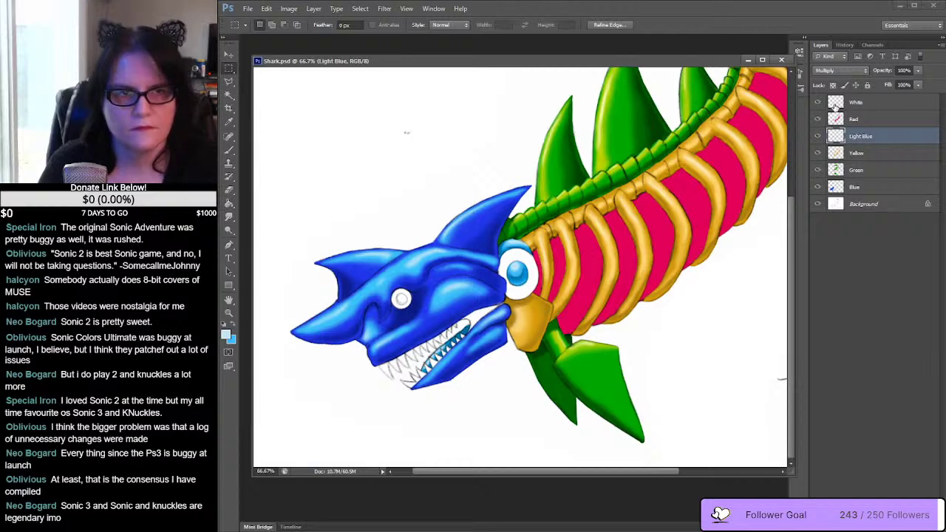
# Step: Move the Red layer between the Green and Blue layers
pyautogui.click(834, 104)
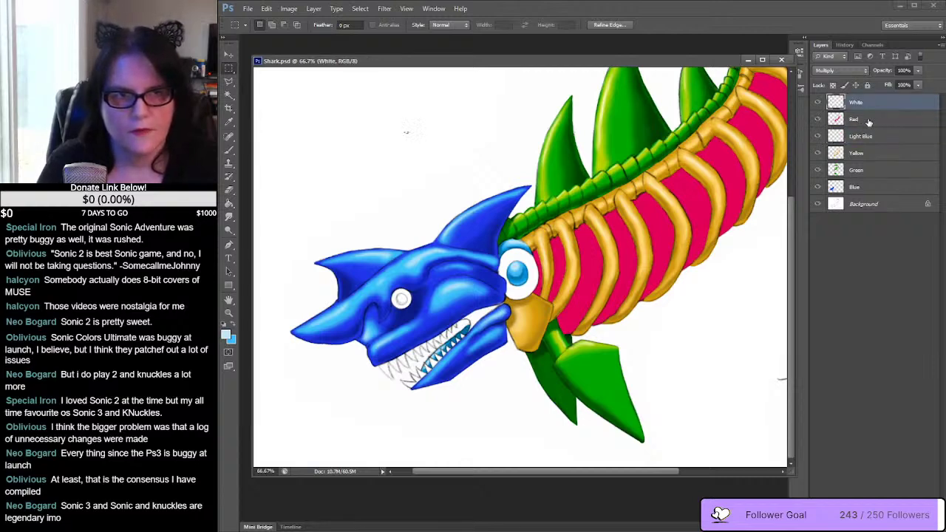
pyautogui.moveTo(870, 122); pyautogui.dragTo(852, 178)
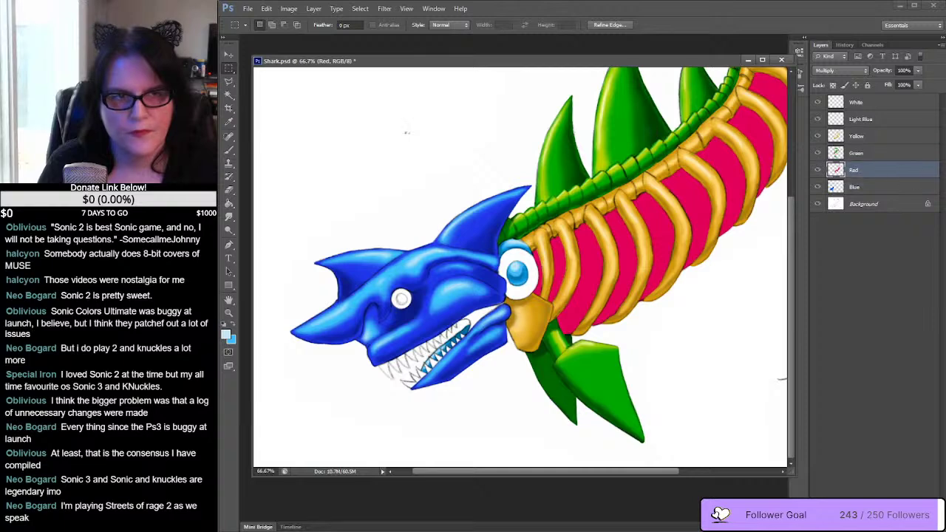
# Step: Make the White layer active and load its painted eye and teeth areas as the selection
pyautogui.click(856, 104)
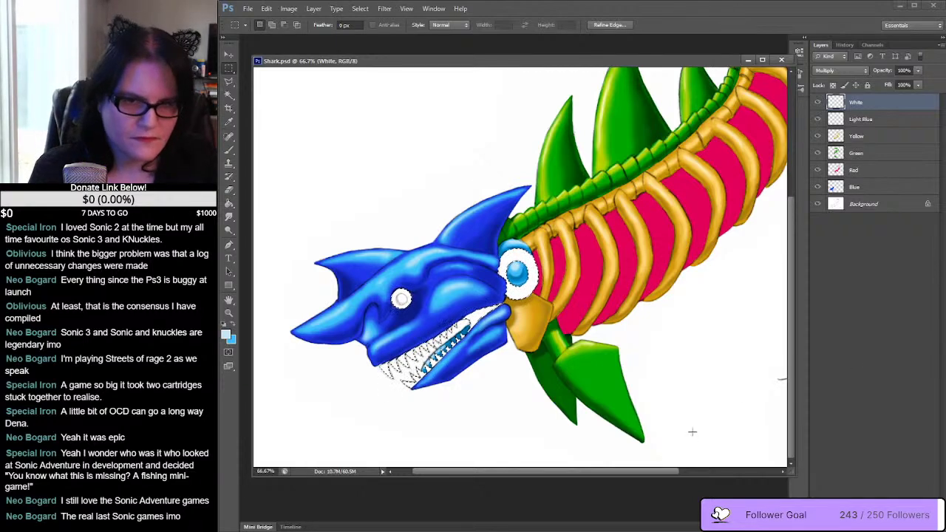
pyautogui.moveTo(673, 470); pyautogui.dragTo(773, 471)
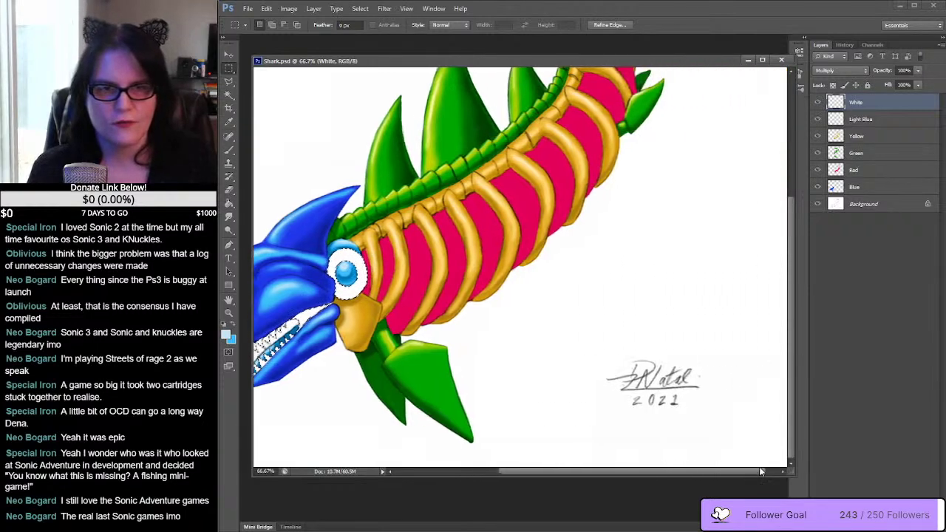
pyautogui.moveTo(793, 422)
pyautogui.mouseDown()
pyautogui.moveTo(809, 323)
pyautogui.moveTo(805, 436)
pyautogui.mouseUp()
pyautogui.moveTo(739, 471); pyautogui.dragTo(626, 471)
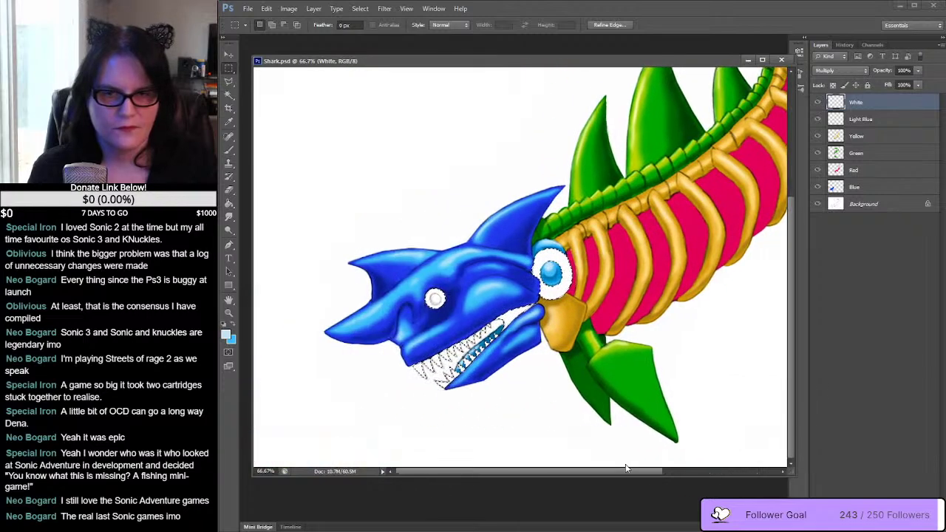
pyautogui.click(229, 313)
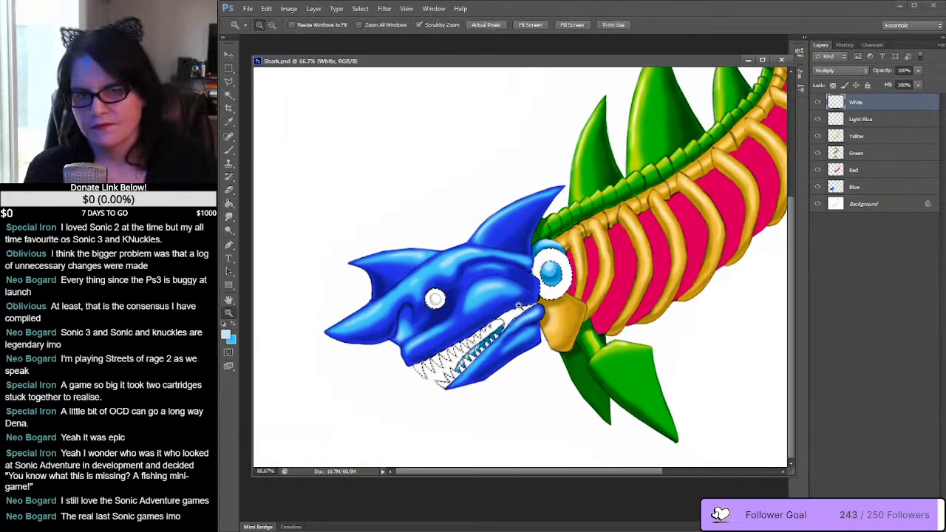
pyautogui.click(537, 299)
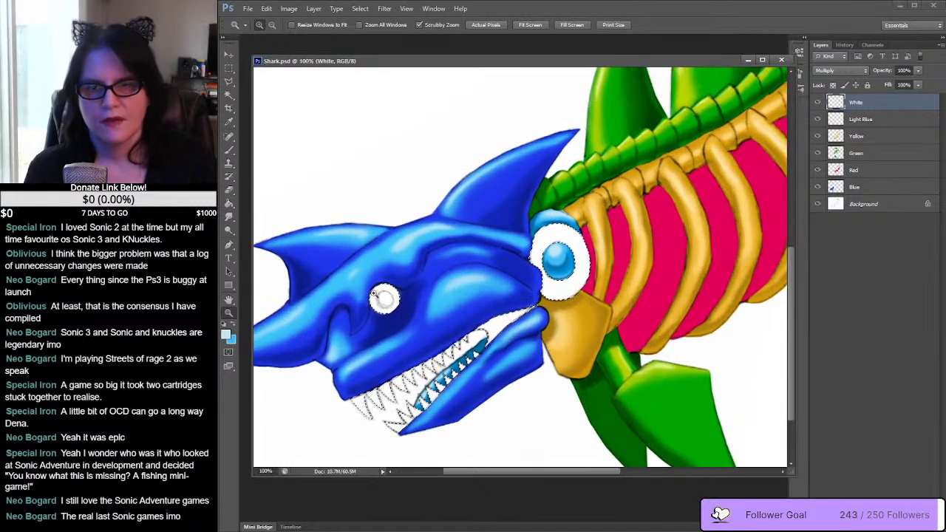
# Step: Set the foreground colour to light grey #c6c6c6 and the background colour to medium grey #939393
pyautogui.click(228, 336)
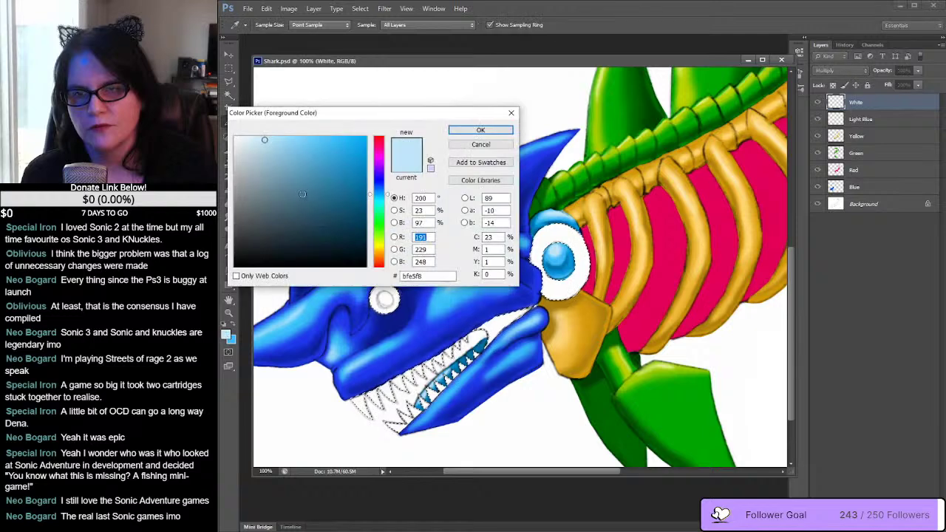
pyautogui.click(245, 184)
pyautogui.moveTo(245, 183)
pyautogui.mouseDown()
pyautogui.moveTo(228, 193)
pyautogui.moveTo(224, 165)
pyautogui.mouseUp()
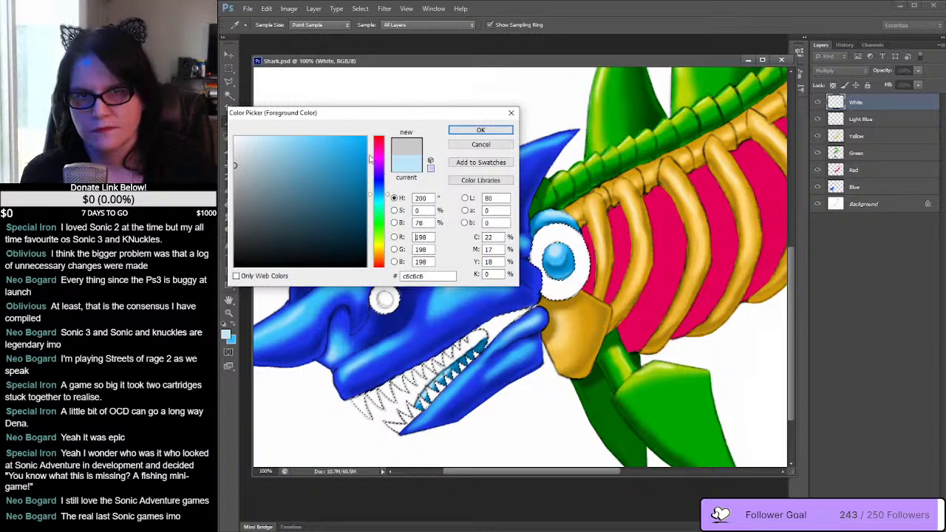
pyautogui.click(481, 131)
pyautogui.press('z')
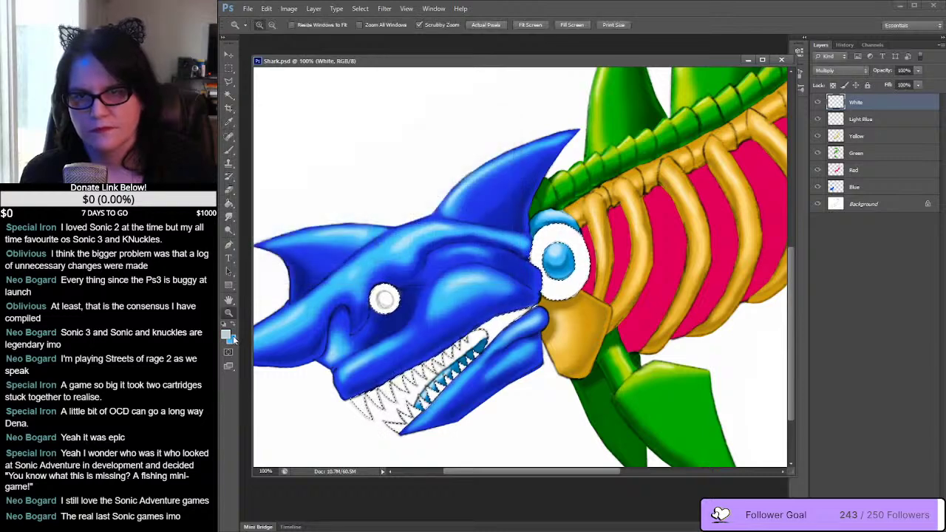
pyautogui.click(232, 339)
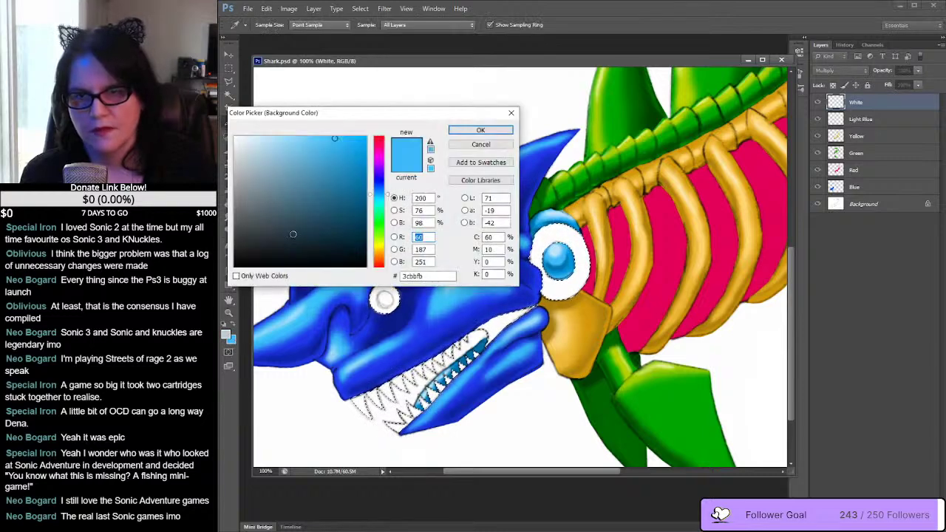
pyautogui.click(227, 332)
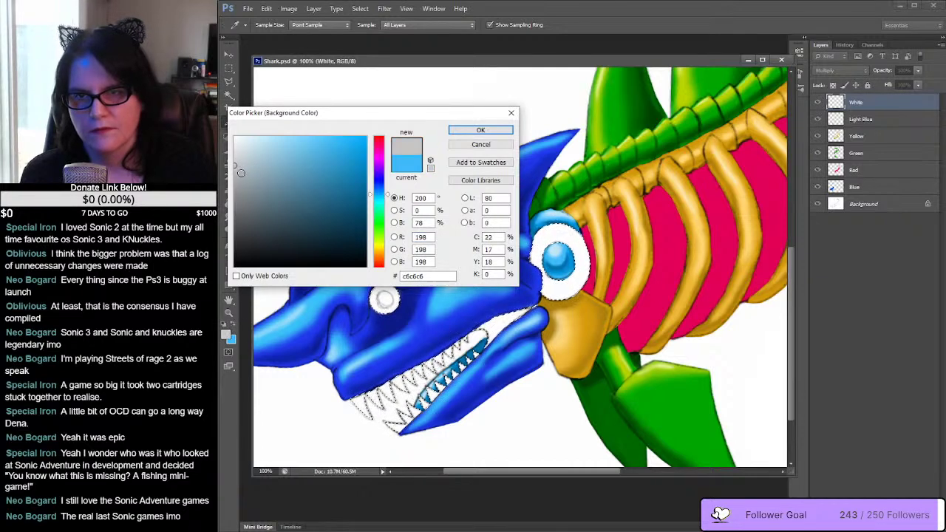
pyautogui.click(232, 191)
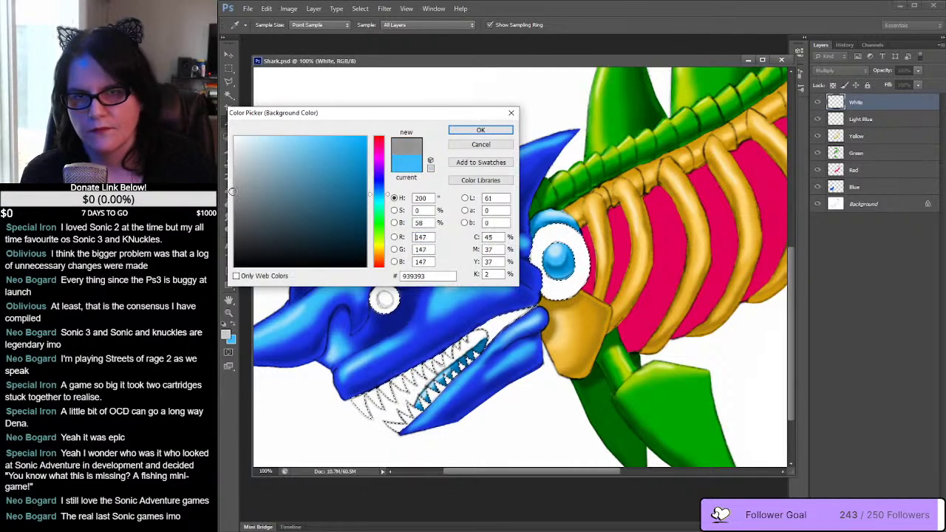
pyautogui.click(481, 131)
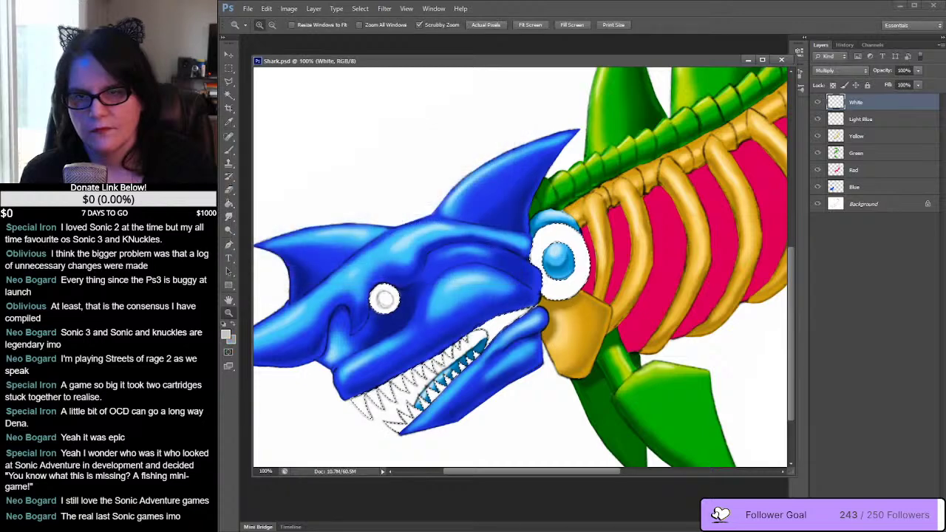
# Step: Paint the selected eye, teeth and mouth-corner areas light grey with a soft 100 px brush
pyautogui.click(229, 148)
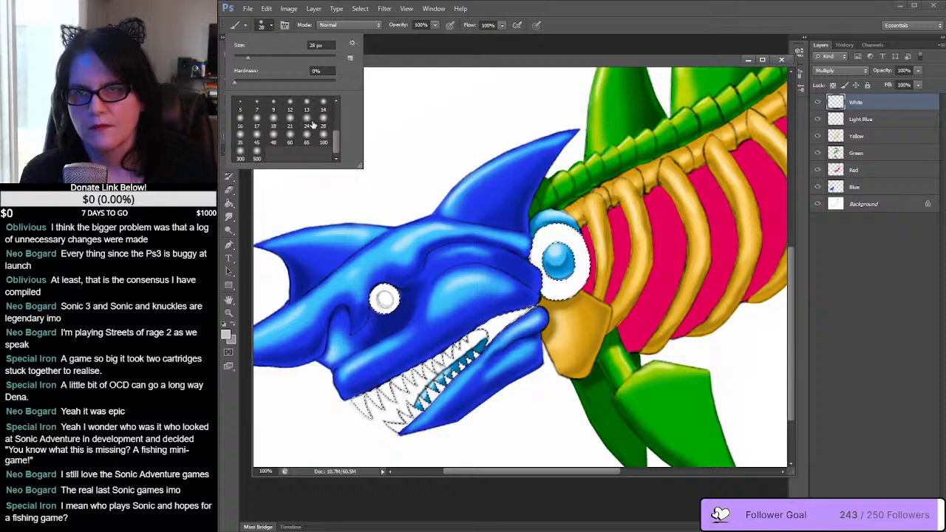
pyautogui.click(323, 142)
pyautogui.press('Return')
pyautogui.moveTo(536, 238)
pyautogui.mouseDown()
pyautogui.moveTo(618, 244)
pyautogui.moveTo(541, 261)
pyautogui.mouseUp()
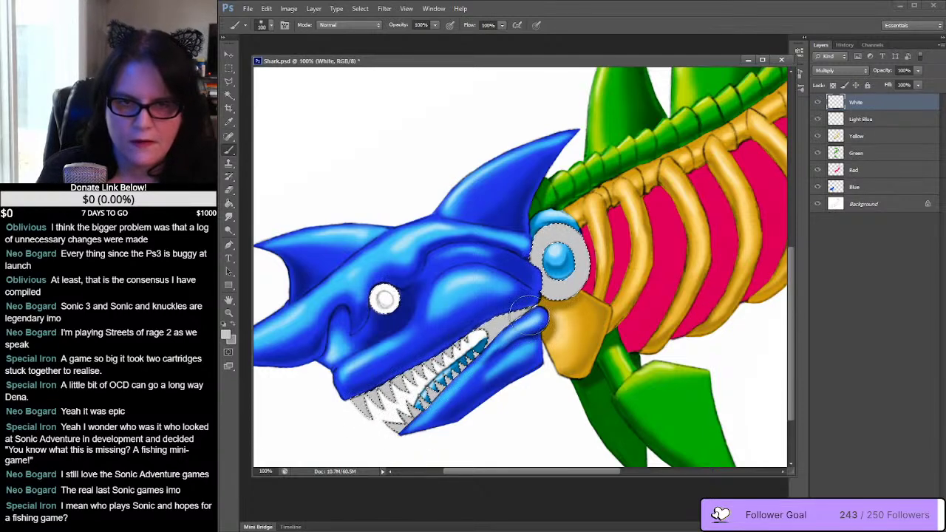
pyautogui.moveTo(395, 290); pyautogui.dragTo(365, 310)
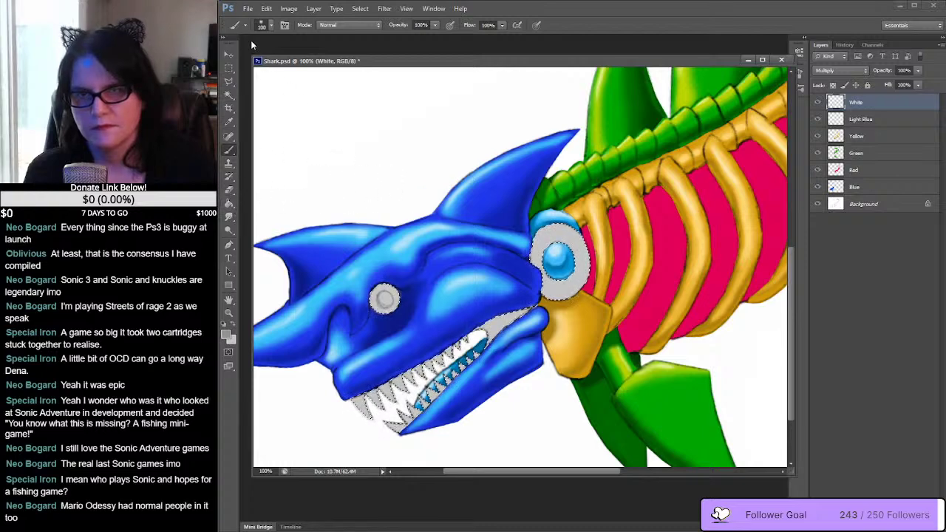
# Step: Shade the large eye's outer rim and the area around its iris in medium grey with a soft 48 px brush
pyautogui.click(270, 25)
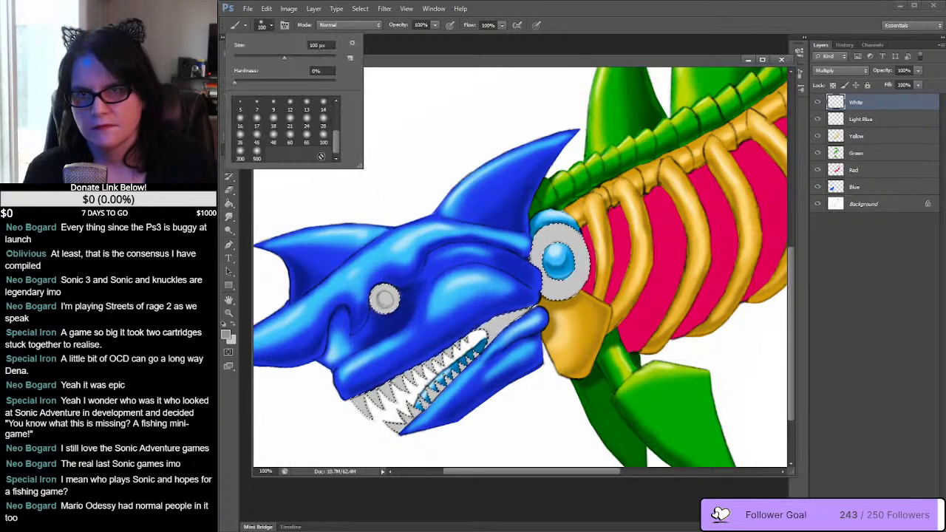
pyautogui.click(274, 142)
pyautogui.click(558, 73)
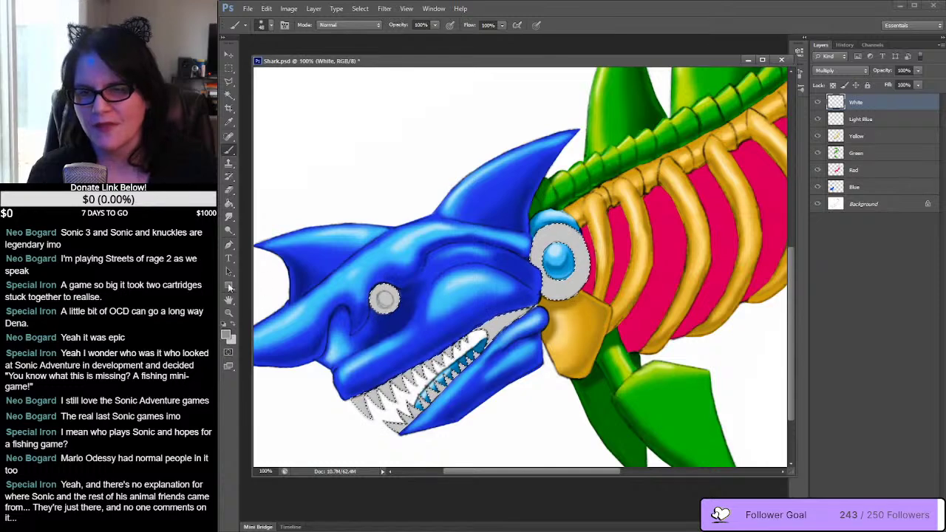
pyautogui.click(229, 313)
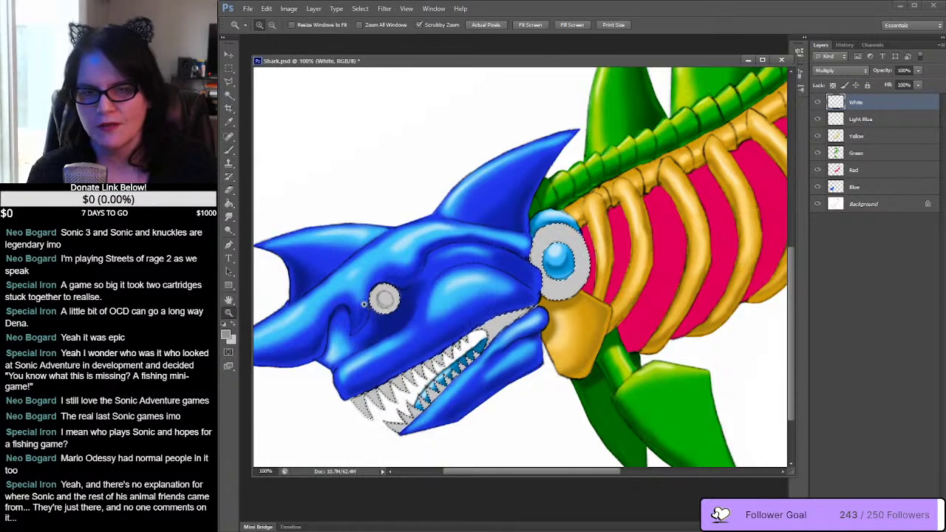
pyautogui.click(517, 296)
pyautogui.moveTo(614, 281); pyautogui.dragTo(574, 237)
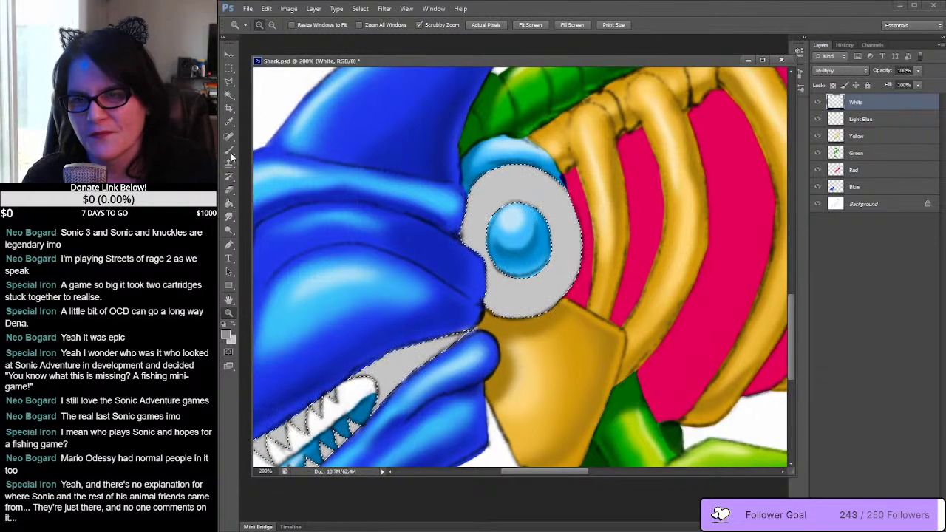
pyautogui.click(230, 150)
pyautogui.moveTo(608, 231); pyautogui.dragTo(570, 218)
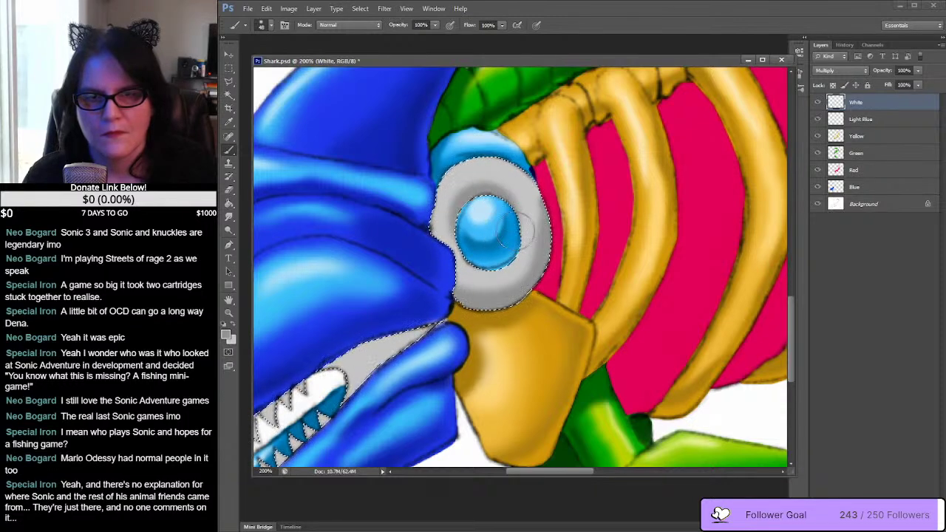
# Step: Shade the edges of the grey mouth corner behind the teeth with the medium grey brush
pyautogui.moveTo(518, 255); pyautogui.dragTo(744, 143)
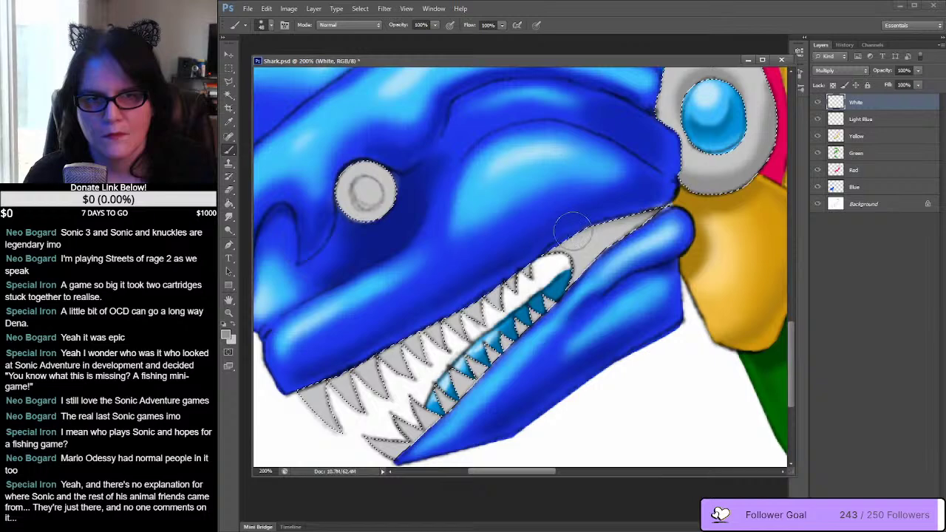
pyautogui.moveTo(545, 244)
pyautogui.mouseDown()
pyautogui.moveTo(599, 225)
pyautogui.moveTo(652, 222)
pyautogui.moveTo(555, 265)
pyautogui.mouseUp()
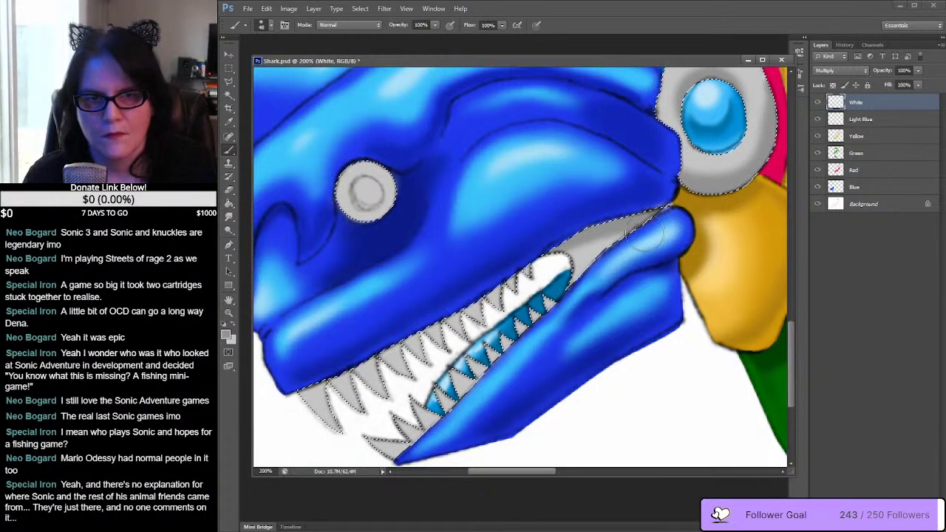
pyautogui.hotkey('ctrl', 'd')
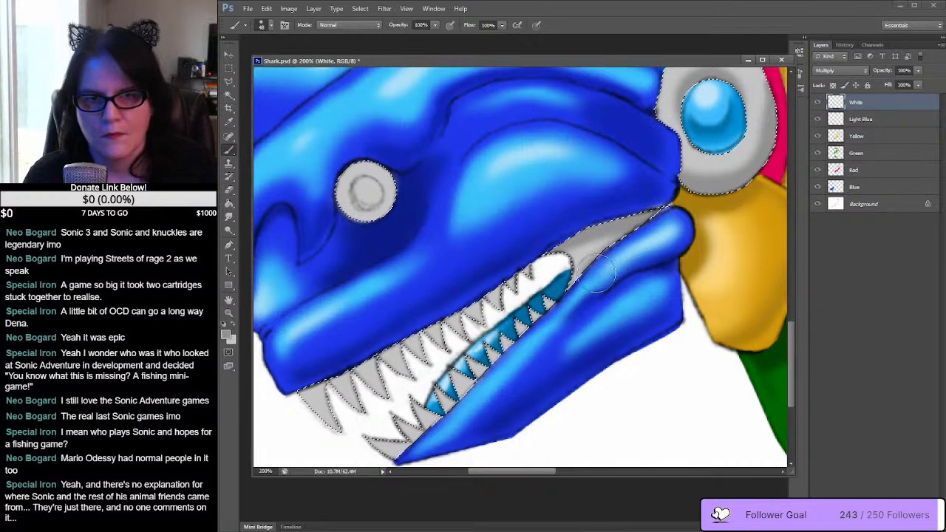
pyautogui.moveTo(606, 284); pyautogui.dragTo(676, 192)
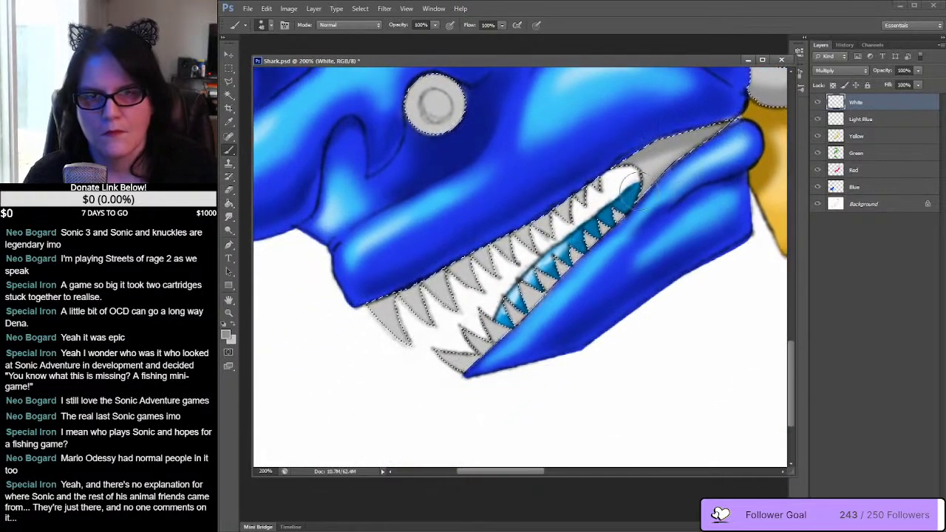
pyautogui.moveTo(492, 173)
pyautogui.mouseDown()
pyautogui.moveTo(507, 196)
pyautogui.moveTo(496, 232)
pyautogui.mouseUp()
pyautogui.hotkey('ctrl', 'shift', 'd')
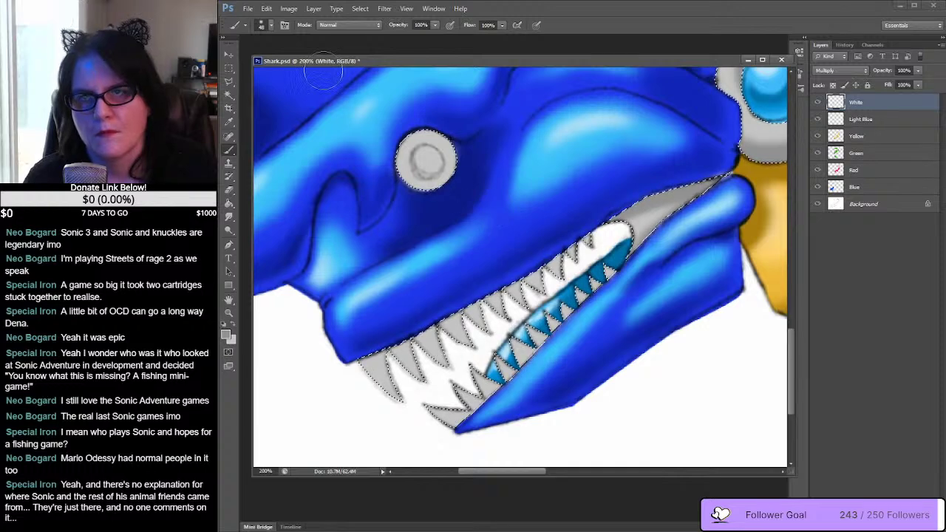
# Step: Shade the small round eye and the teeth in medium grey with a soft 21 px brush
pyautogui.click(271, 25)
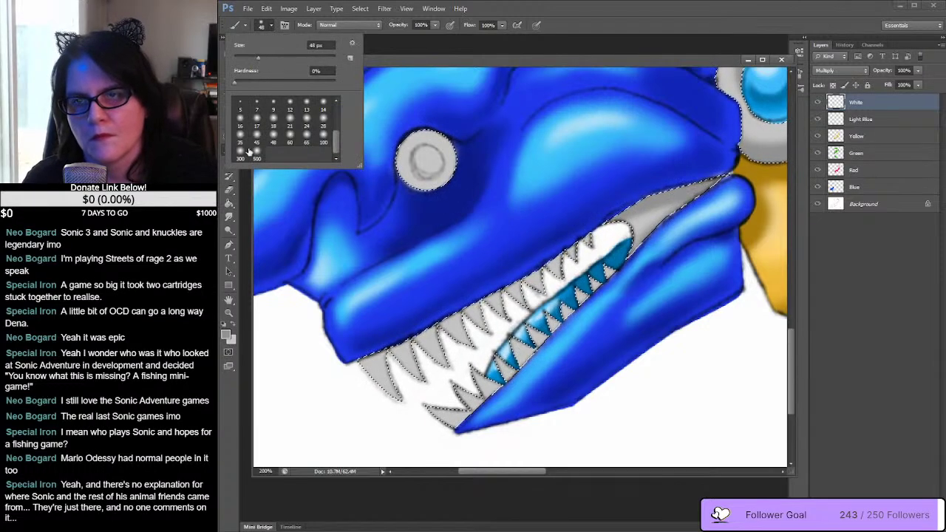
pyautogui.click(287, 122)
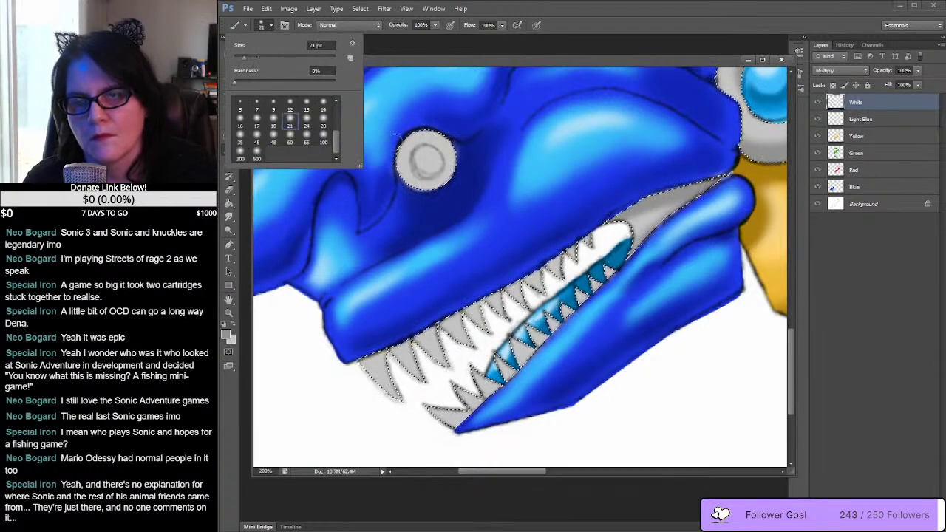
pyautogui.click(447, 148)
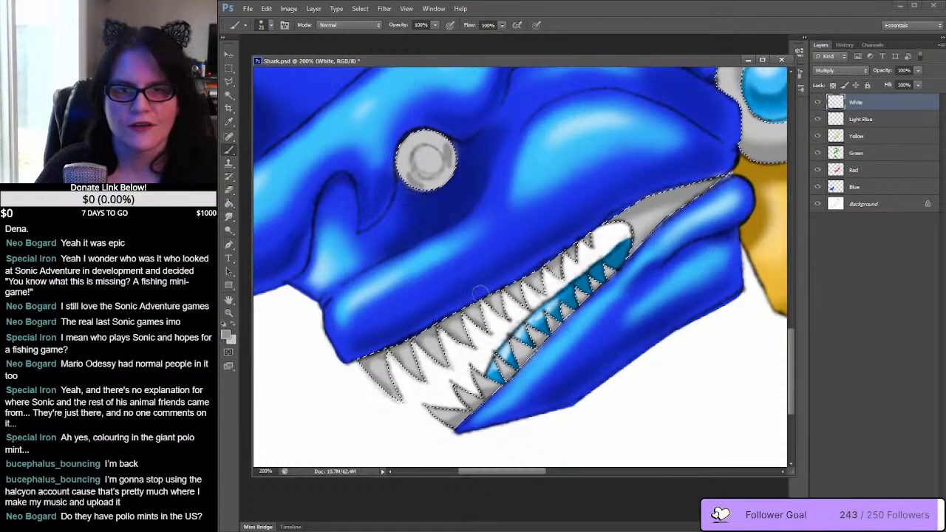
# Step: Set the foreground colour to dark grey #636363 and deepen the shadows at the roots of the upper teeth
pyautogui.click(226, 336)
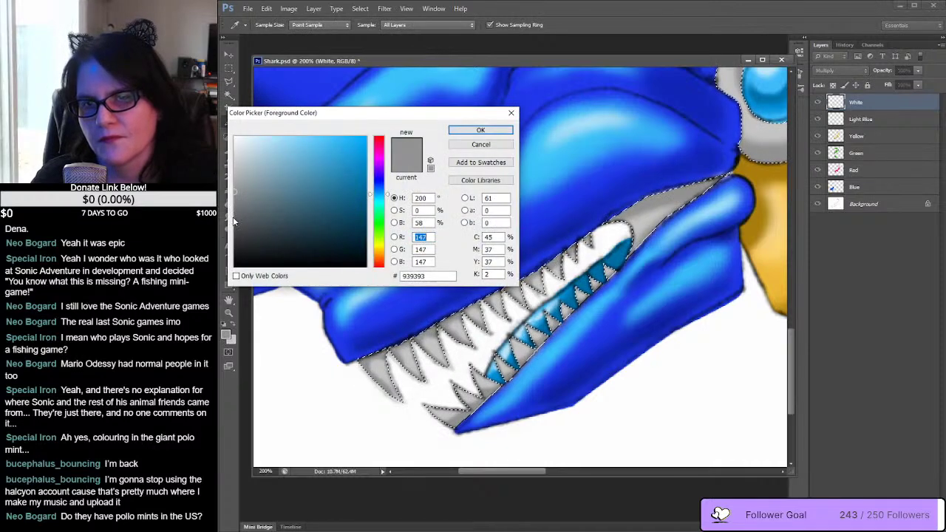
pyautogui.moveTo(235, 209); pyautogui.dragTo(234, 215)
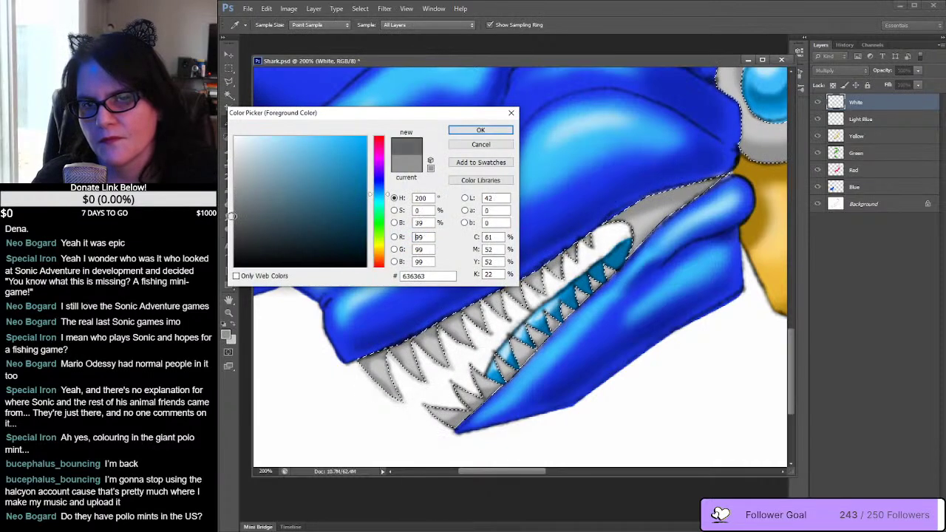
pyautogui.click(480, 130)
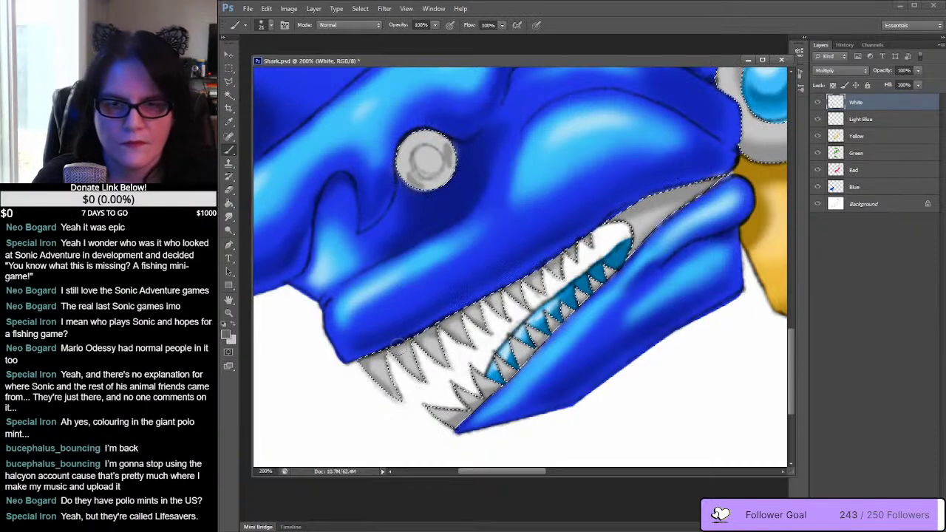
pyautogui.moveTo(357, 367); pyautogui.dragTo(396, 354)
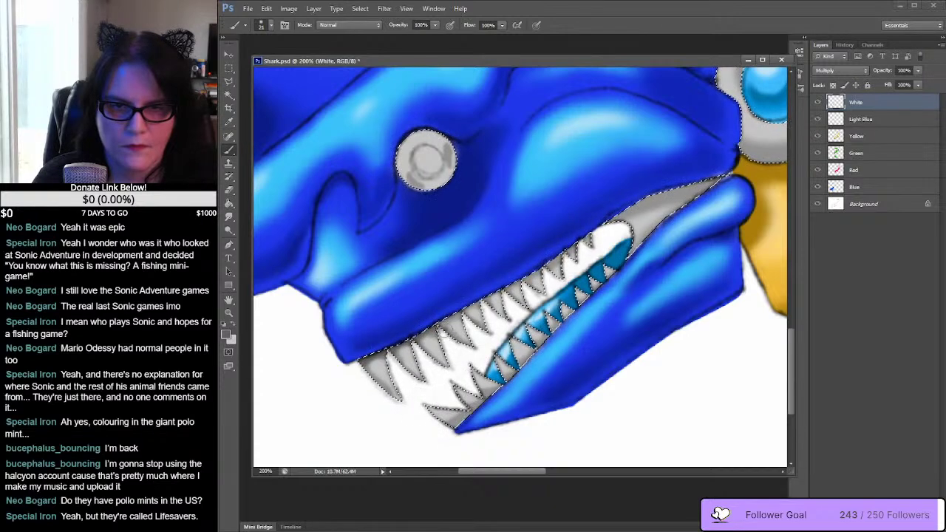
pyautogui.moveTo(446, 317); pyautogui.dragTo(473, 297)
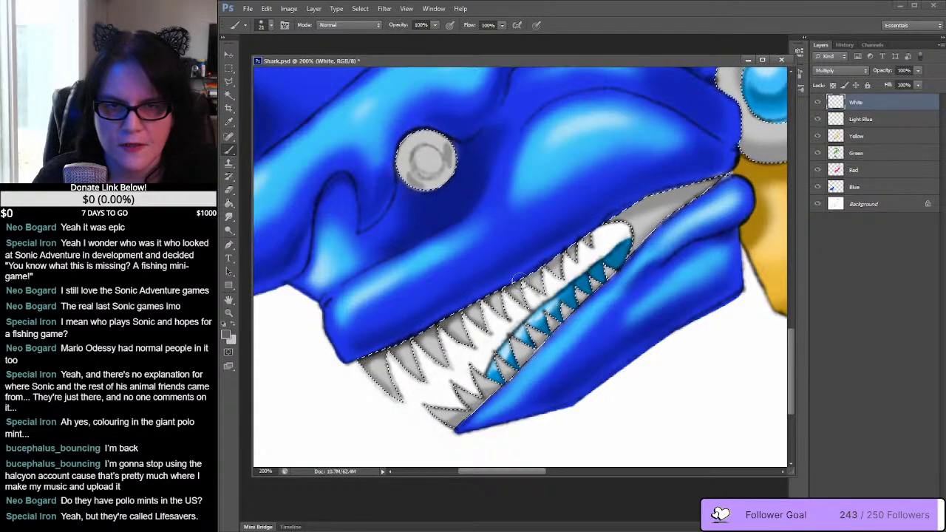
pyautogui.moveTo(520, 279); pyautogui.dragTo(527, 288)
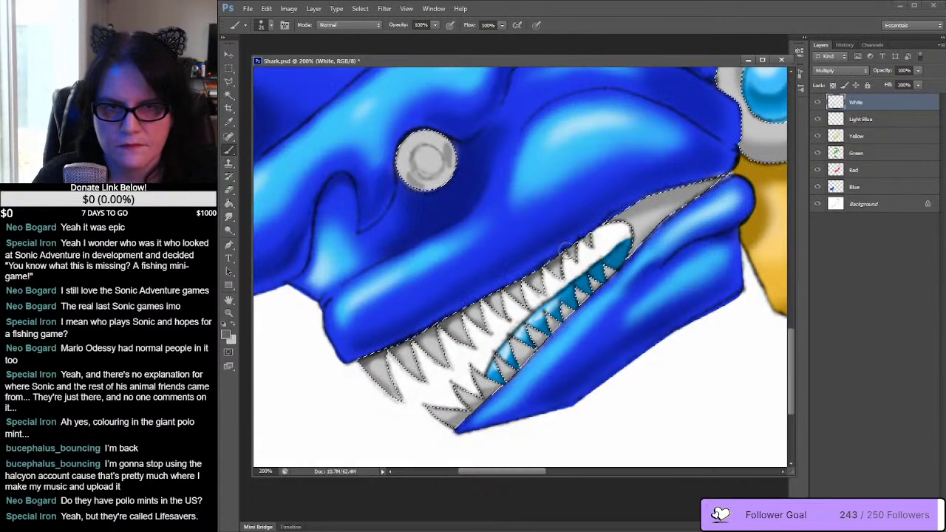
# Step: Deepen the shadows along the mouth corner and the roots of the lower teeth with dark grey
pyautogui.moveTo(637, 226)
pyautogui.mouseDown()
pyautogui.moveTo(733, 181)
pyautogui.moveTo(730, 168)
pyautogui.moveTo(709, 179)
pyautogui.mouseUp()
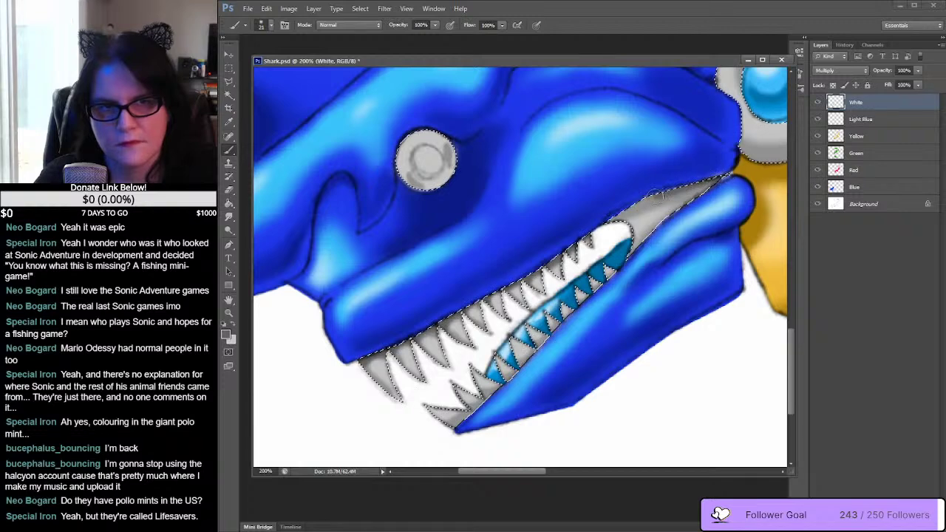
pyautogui.moveTo(655, 194); pyautogui.dragTo(607, 227)
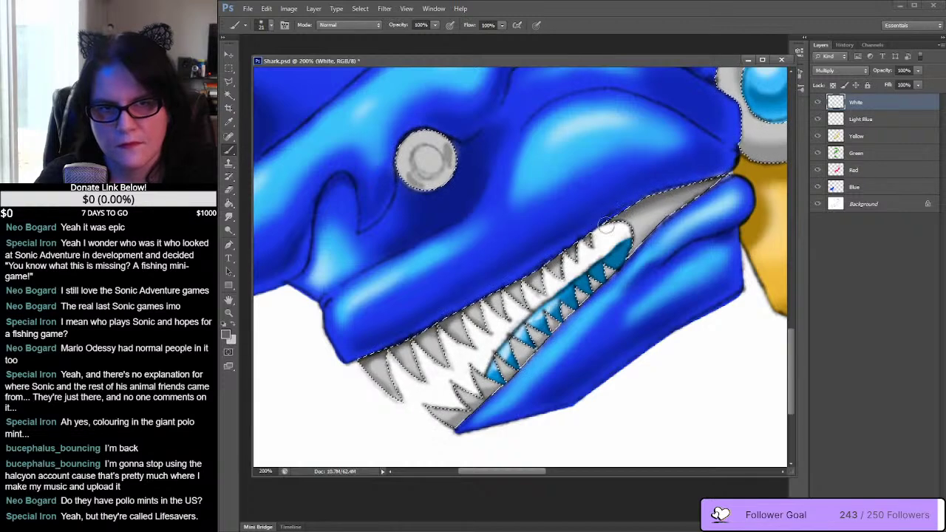
pyautogui.moveTo(745, 204)
pyautogui.mouseDown()
pyautogui.moveTo(671, 188)
pyautogui.moveTo(689, 188)
pyautogui.moveTo(634, 273)
pyautogui.moveTo(612, 281)
pyautogui.moveTo(619, 268)
pyautogui.moveTo(563, 326)
pyautogui.mouseUp()
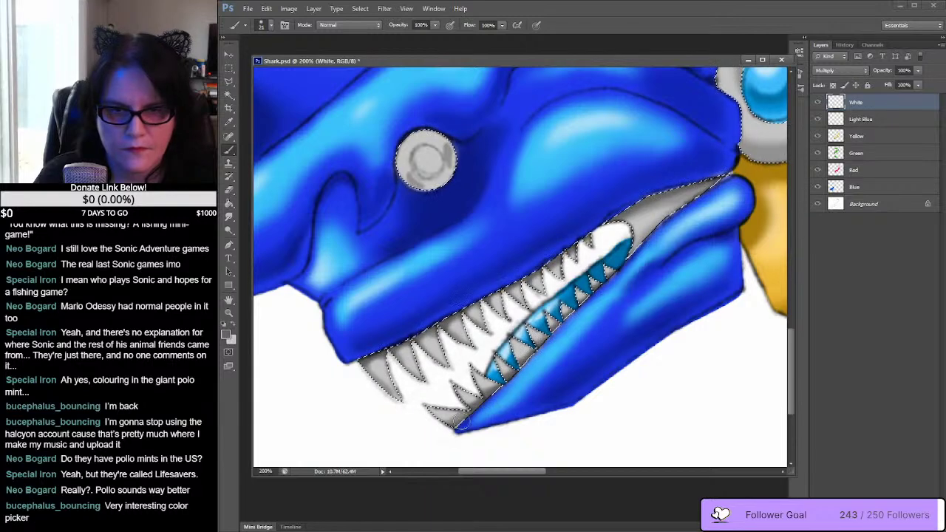
# Step: Keep the #636363 foreground colour and paint dark grey shadow accents on both sides of the small round eye's inner ring
pyautogui.click(226, 333)
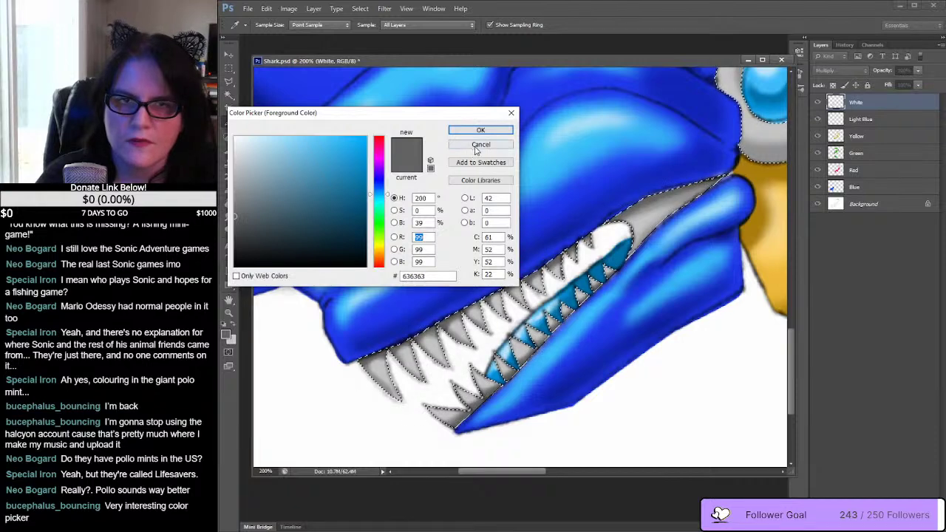
pyautogui.click(504, 132)
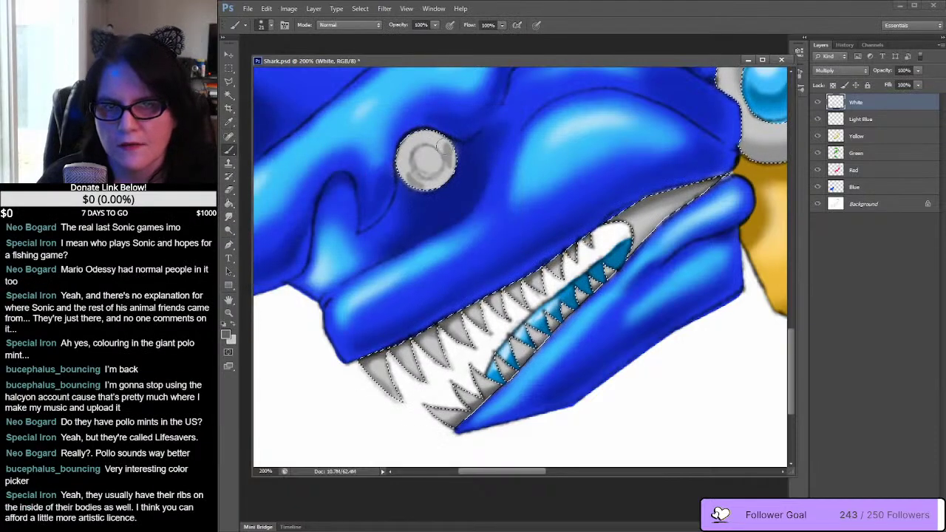
pyautogui.moveTo(443, 148); pyautogui.dragTo(426, 178)
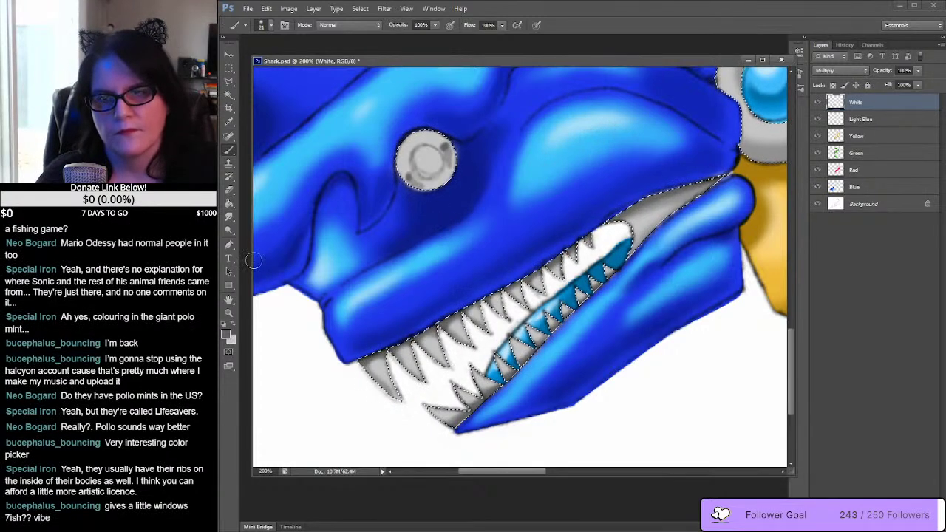
# Step: Smudge the dark grey shadow accents on the small round eye's ring to blend them at 33% strength
pyautogui.click(230, 216)
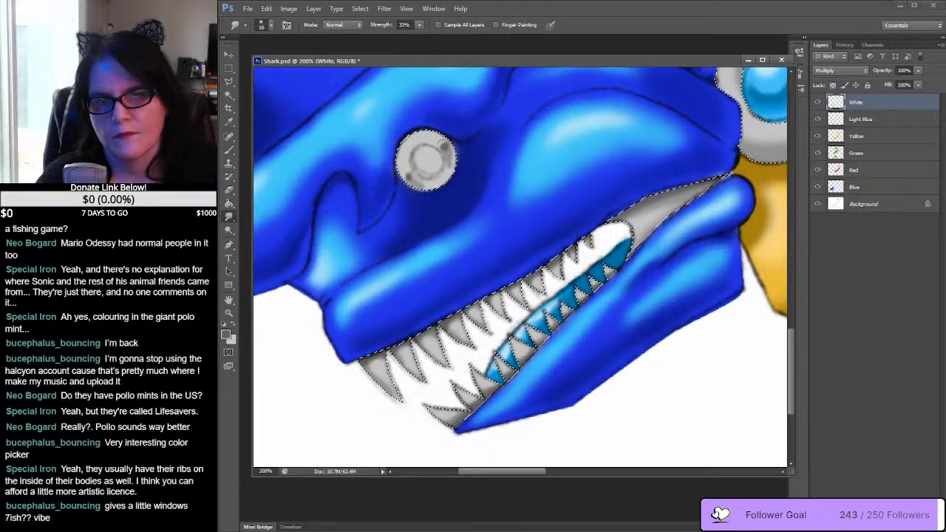
pyautogui.moveTo(446, 146); pyautogui.dragTo(453, 157)
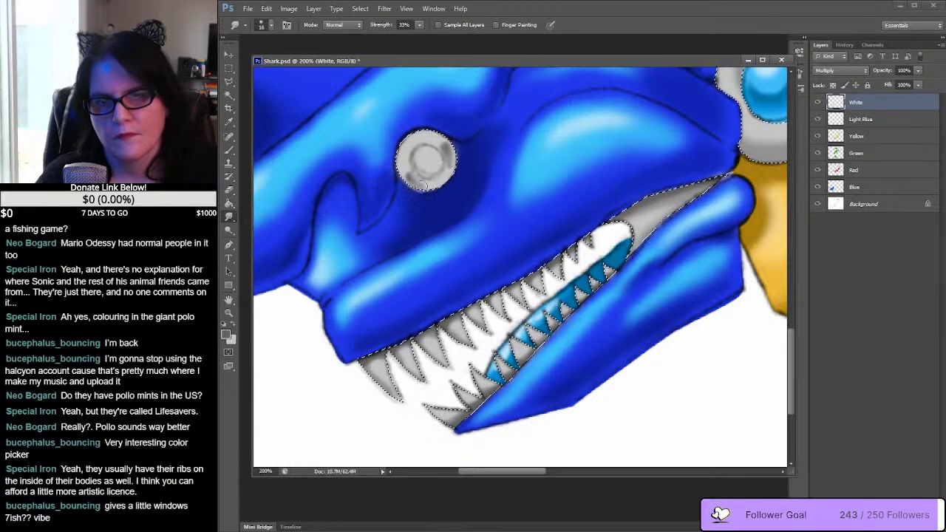
pyautogui.moveTo(454, 176)
pyautogui.mouseDown()
pyautogui.moveTo(454, 148)
pyautogui.moveTo(454, 170)
pyautogui.mouseUp()
# Step: Keep the #636363 foreground colour and paint dark grey shadow accents around the large eye's ring with the 21 px brush
pyautogui.press('i')
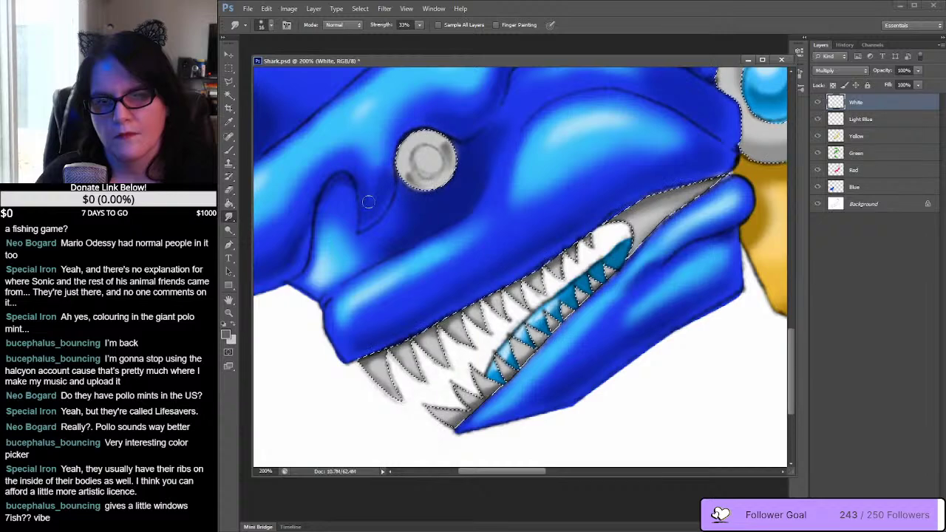
pyautogui.click(454, 163)
pyautogui.click(226, 335)
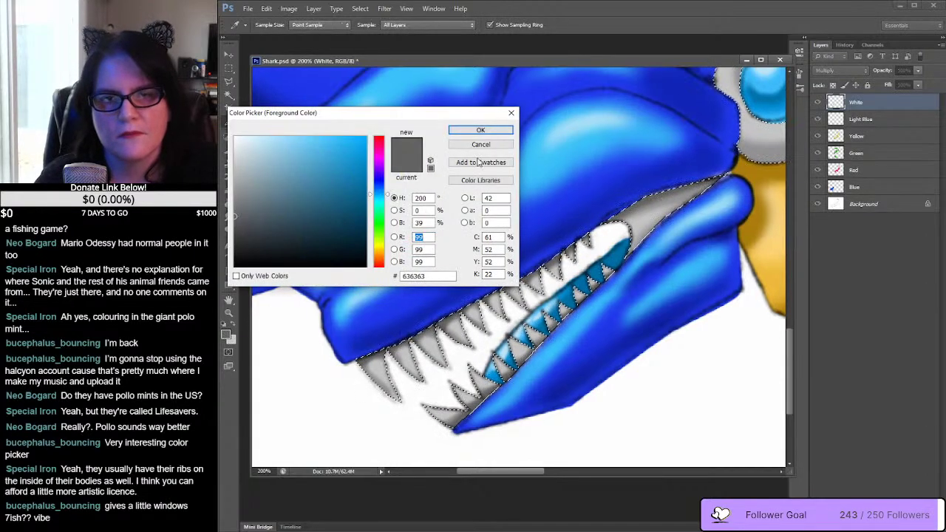
pyautogui.click(480, 130)
pyautogui.press('r')
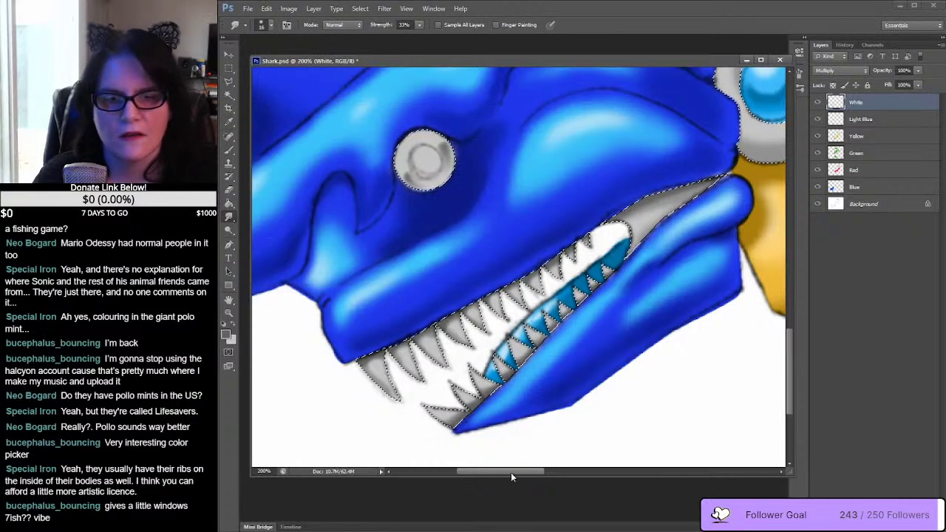
pyautogui.moveTo(511, 472); pyautogui.dragTo(548, 471)
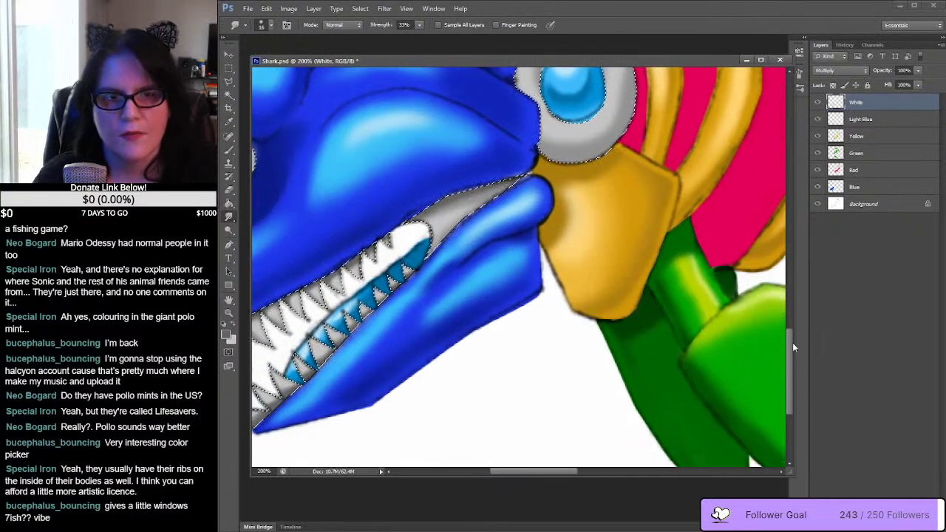
pyautogui.moveTo(791, 346); pyautogui.dragTo(804, 311)
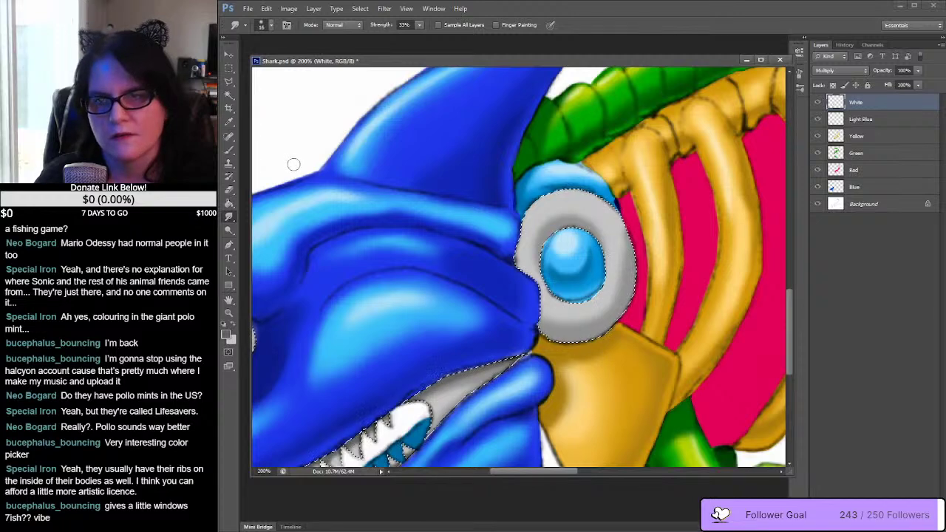
pyautogui.press('b')
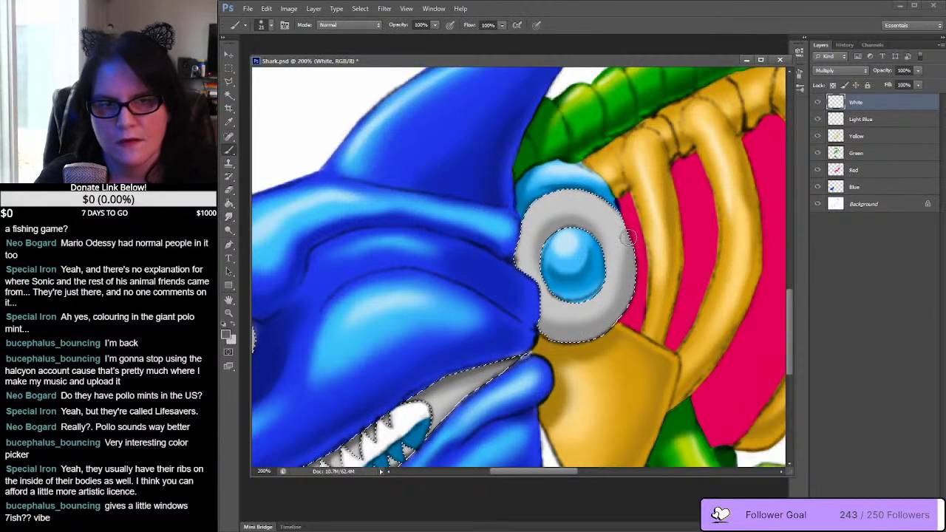
pyautogui.moveTo(621, 258); pyautogui.dragTo(618, 279)
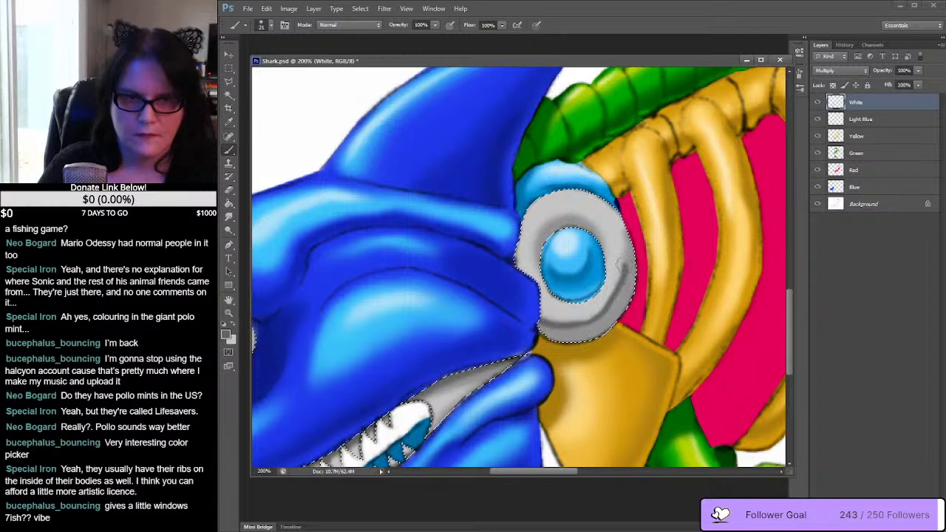
pyautogui.moveTo(595, 222)
pyautogui.mouseDown()
pyautogui.moveTo(547, 222)
pyautogui.moveTo(543, 248)
pyautogui.moveTo(527, 260)
pyautogui.moveTo(532, 275)
pyautogui.moveTo(518, 255)
pyautogui.moveTo(710, 214)
pyautogui.moveTo(640, 214)
pyautogui.moveTo(628, 194)
pyautogui.mouseUp()
# Step: Set the foreground colour to white, paint highlights on the small round eye's ring and smudge them smooth
pyautogui.click(226, 335)
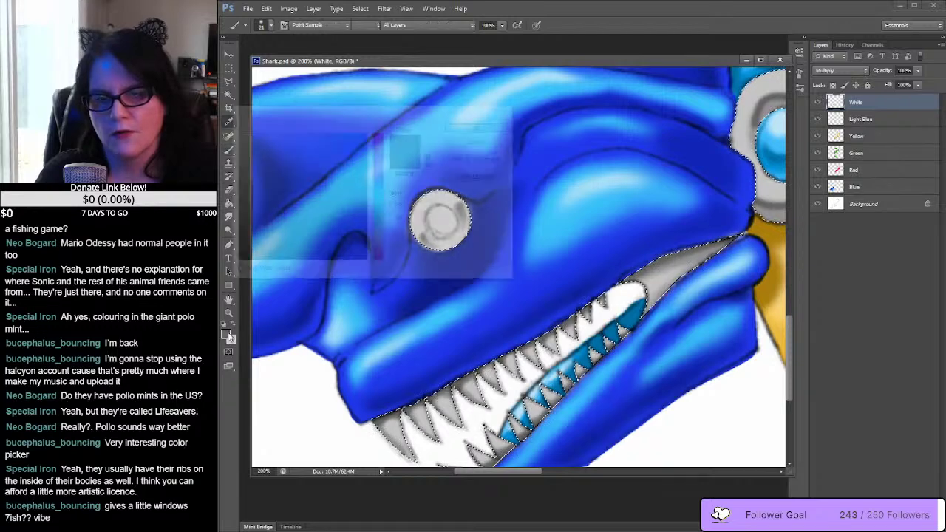
pyautogui.click(237, 136)
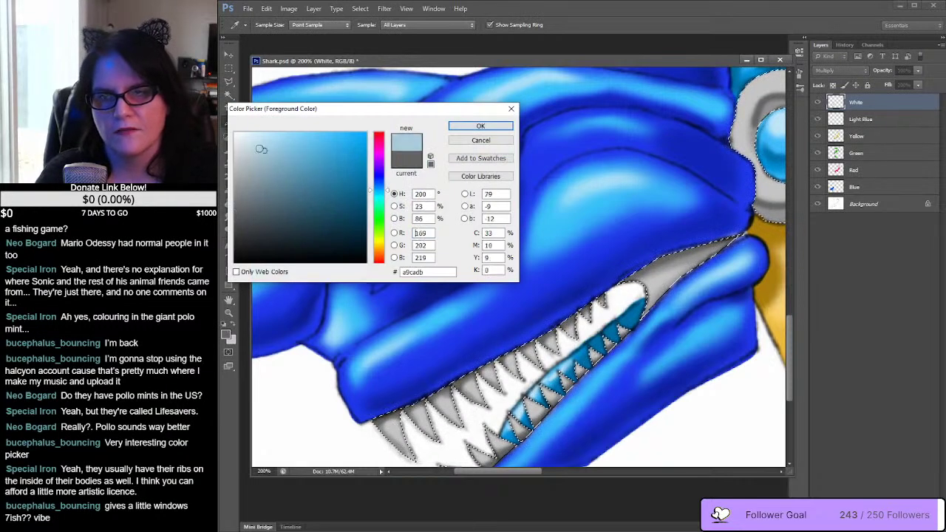
pyautogui.click(481, 126)
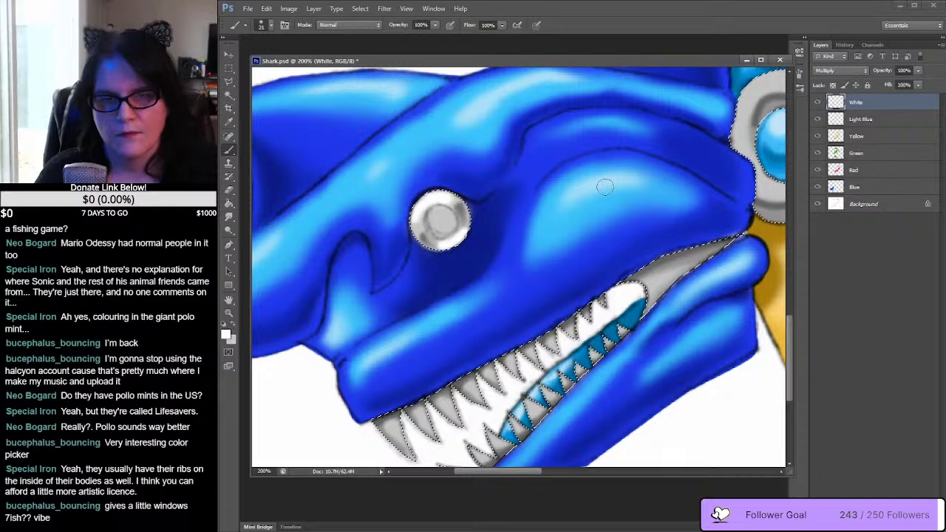
pyautogui.click(229, 217)
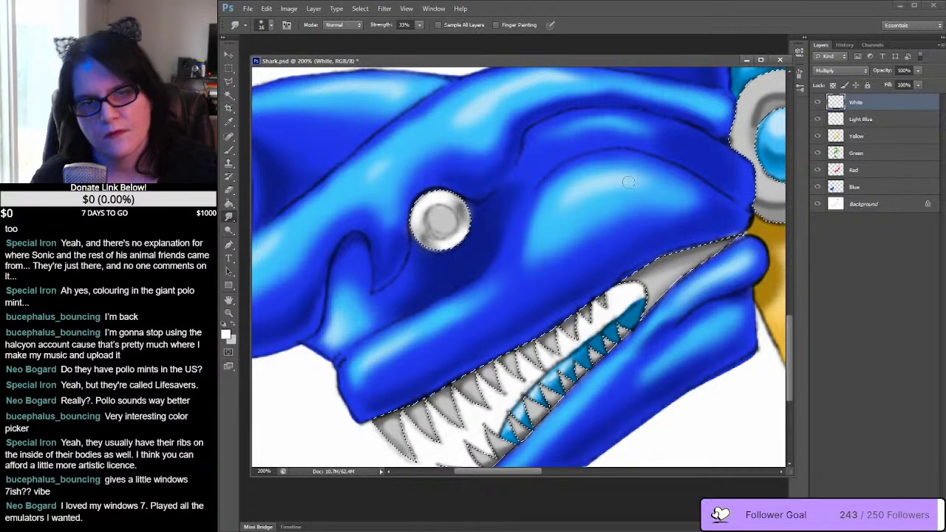
# Step: Paint white highlights on the mouth corner and along the upper and lower teeth with the 21 px brush
pyautogui.scroll(-3, 695, 219)
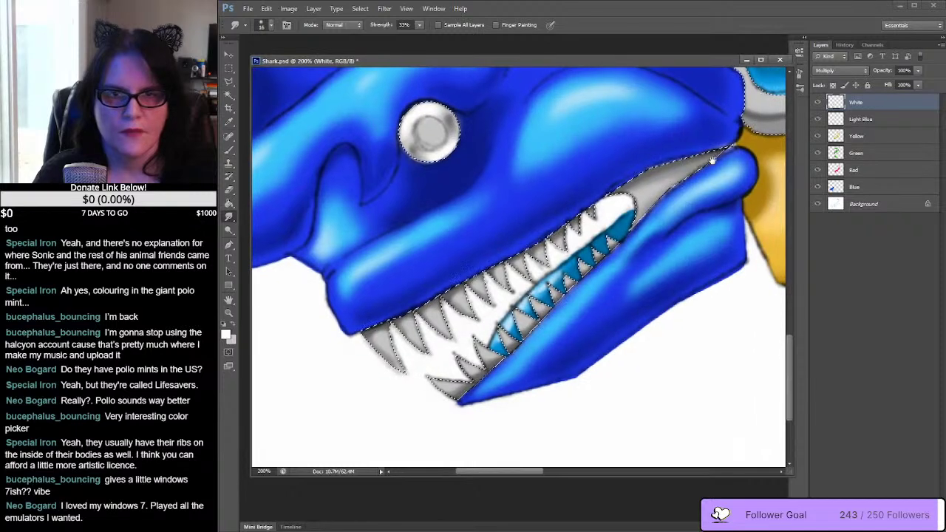
pyautogui.moveTo(673, 174); pyautogui.dragTo(653, 186)
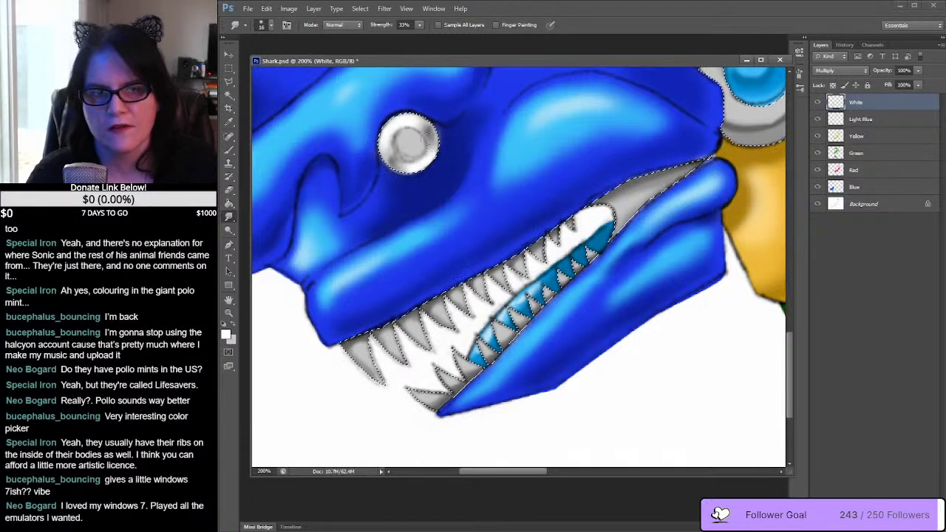
pyautogui.click(229, 152)
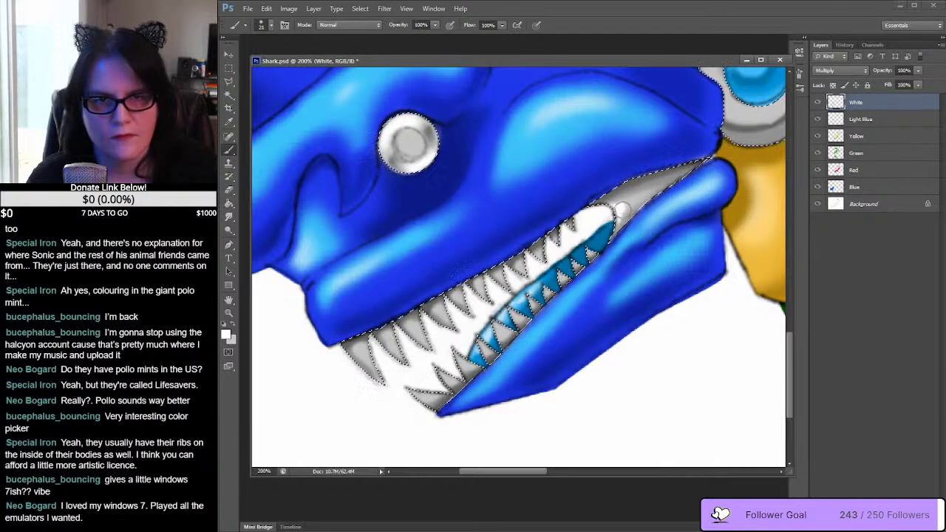
pyautogui.moveTo(642, 194); pyautogui.dragTo(621, 213)
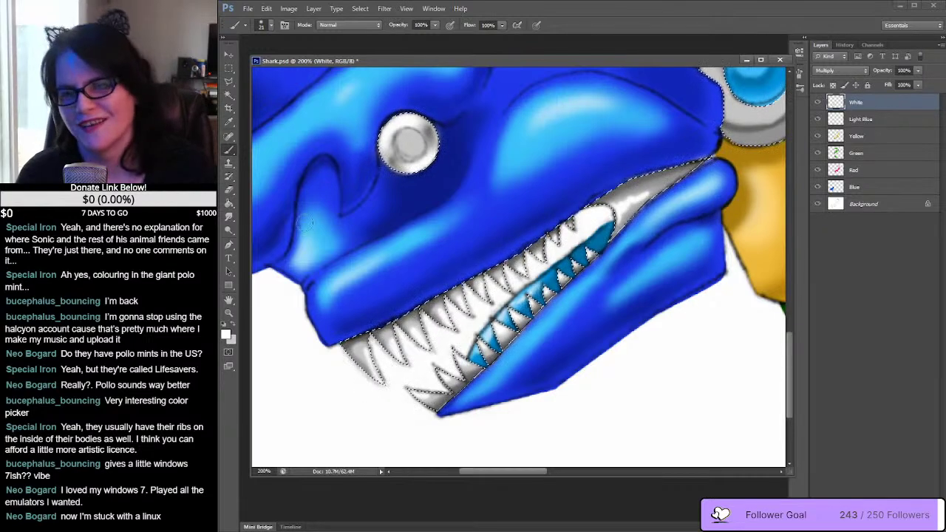
# Step: Smudge the white highlights on the teeth and mouth corner into the grey shading
pyautogui.press('r')
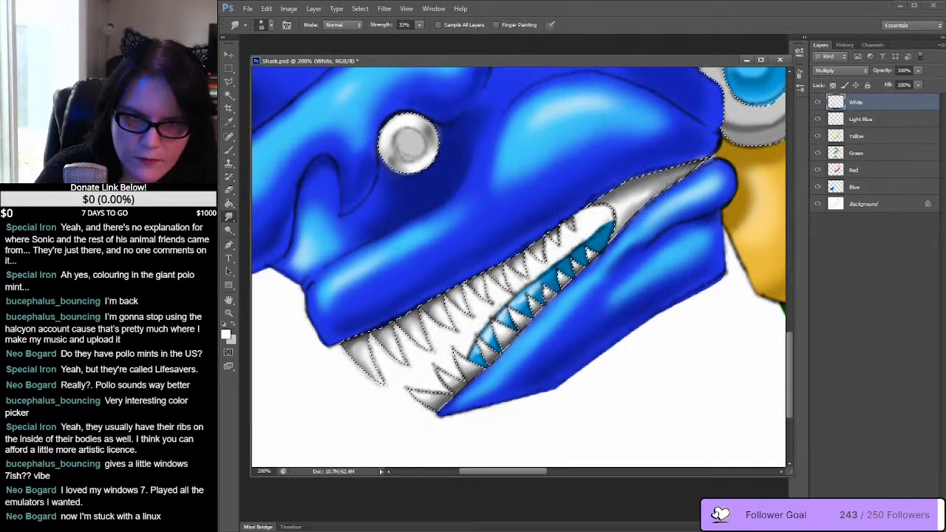
pyautogui.moveTo(547, 244); pyautogui.dragTo(586, 256)
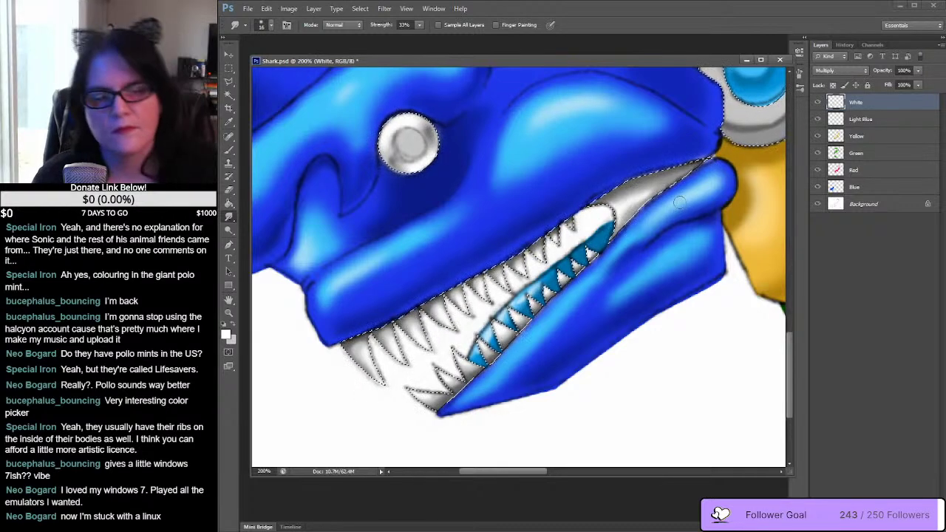
pyautogui.moveTo(651, 216); pyautogui.dragTo(640, 224)
# Step: Paint white highlights on the large eye's ring and smudge them into the grey shadows
pyautogui.moveTo(503, 329); pyautogui.dragTo(482, 370)
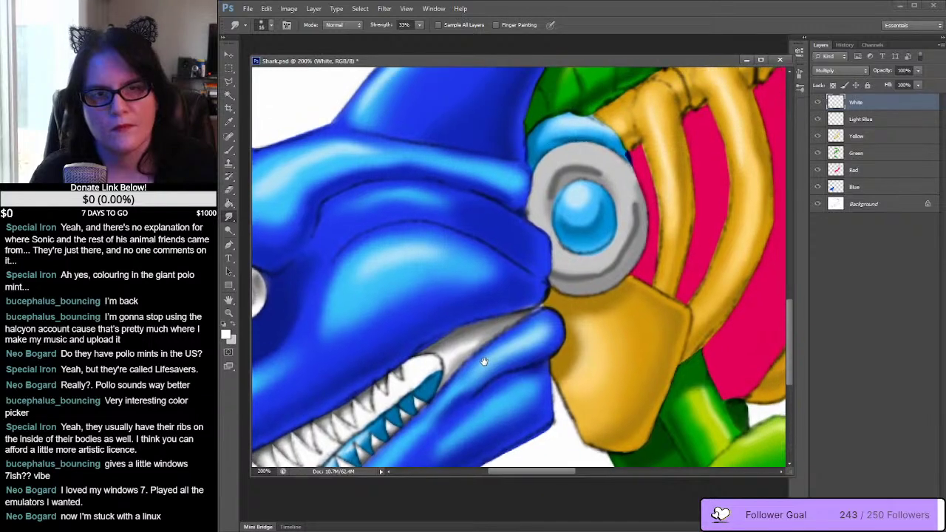
pyautogui.click(229, 150)
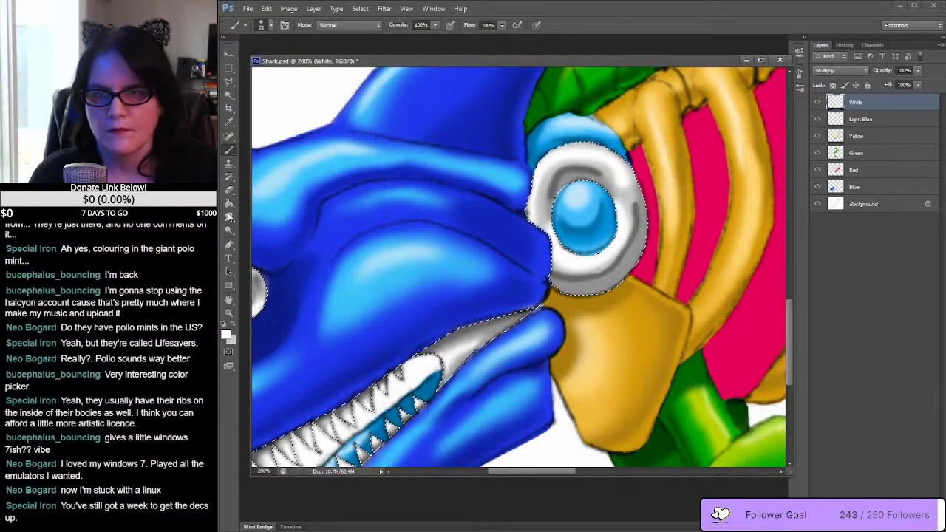
pyautogui.press('r')
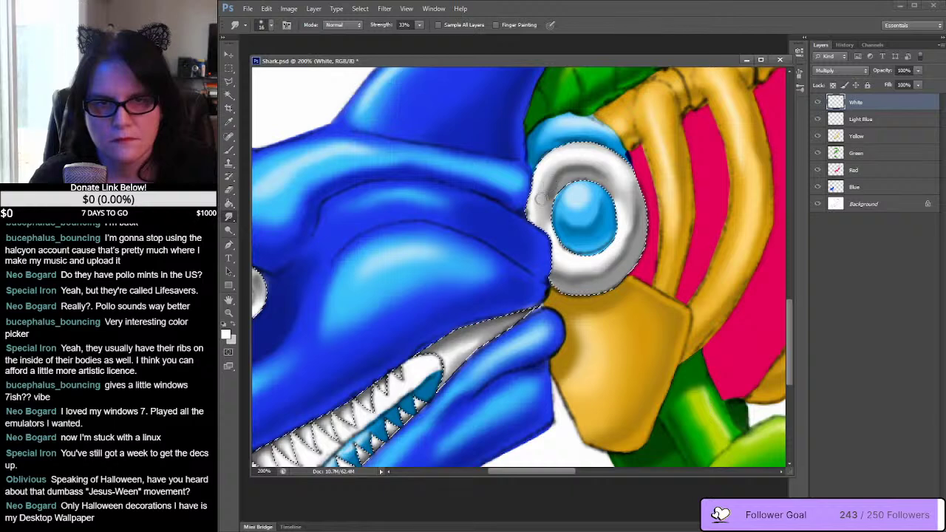
pyautogui.moveTo(547, 191); pyautogui.dragTo(542, 212)
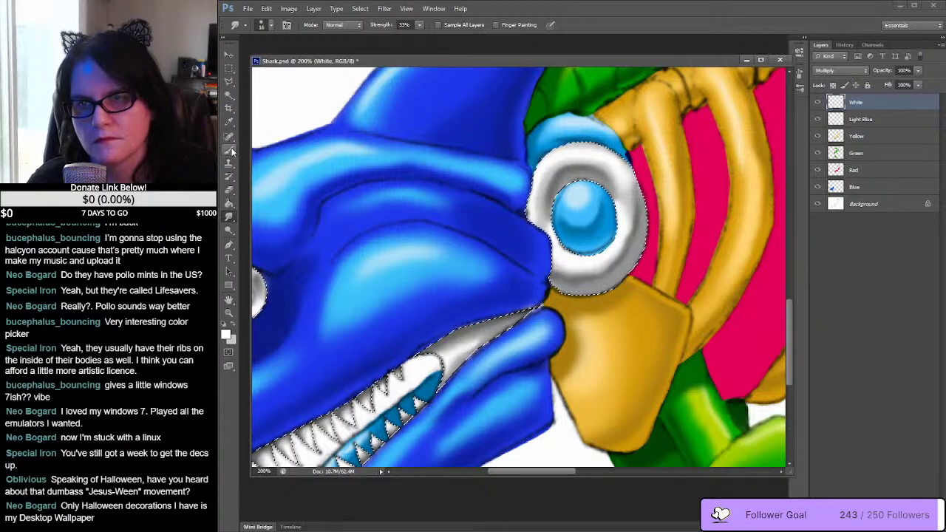
# Step: Sample medium grey #747575 from the shadow on the large eye's ring as the brush colour
pyautogui.click(229, 122)
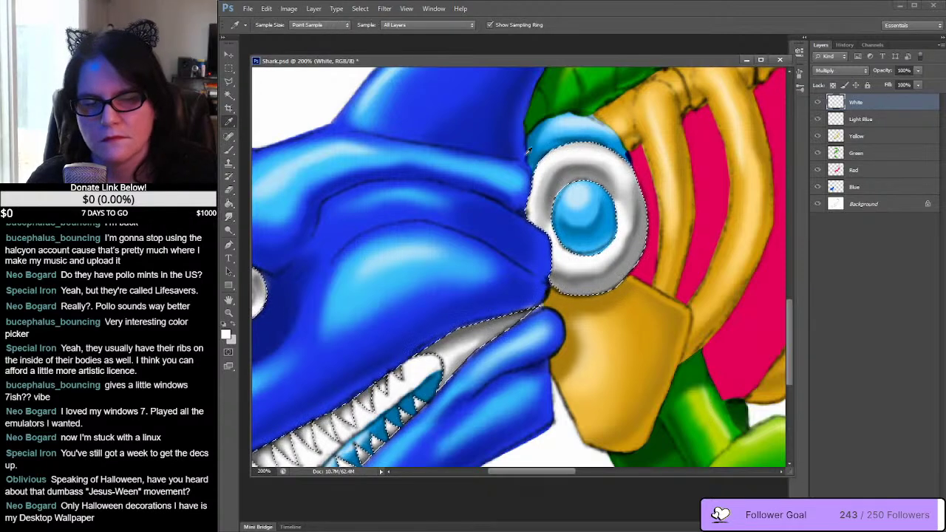
pyautogui.click(569, 165)
pyautogui.press('b')
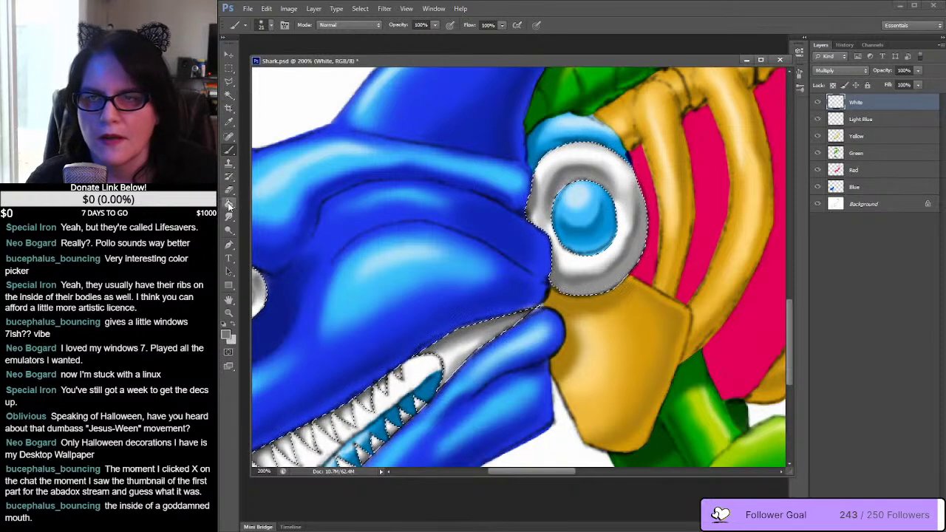
# Step: Deselect the white areas and review the shaded head together with the front of the body
pyautogui.click(229, 68)
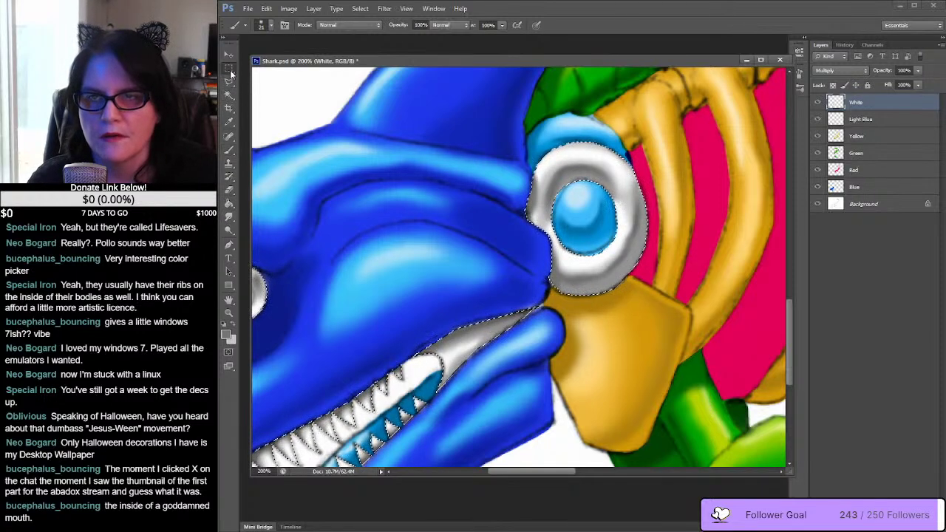
pyautogui.click(418, 214)
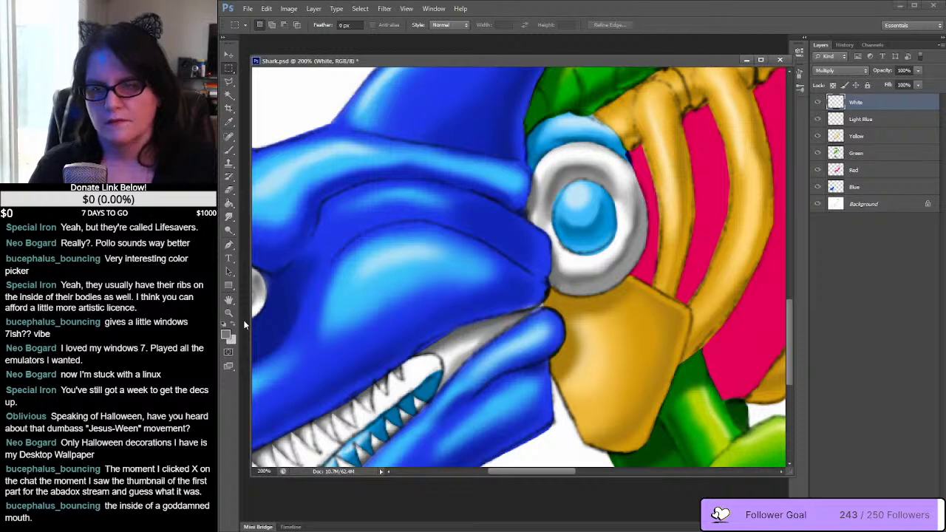
pyautogui.click(229, 312)
pyautogui.keyDown('alt'); pyautogui.click(629, 274); pyautogui.keyUp('alt')
pyautogui.keyDown('alt'); pyautogui.click(628, 274); pyautogui.keyUp('alt')
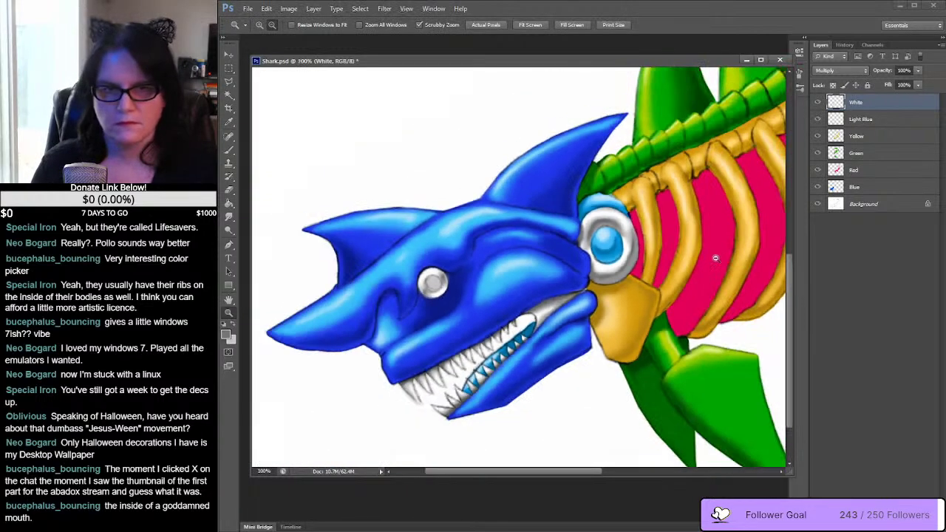
pyautogui.keyDown('alt'); pyautogui.click(702, 260); pyautogui.keyUp('alt')
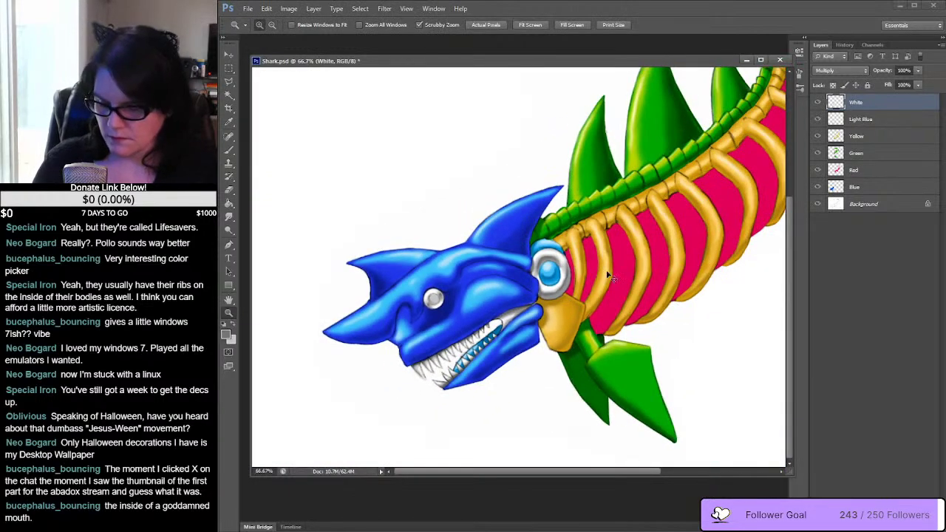
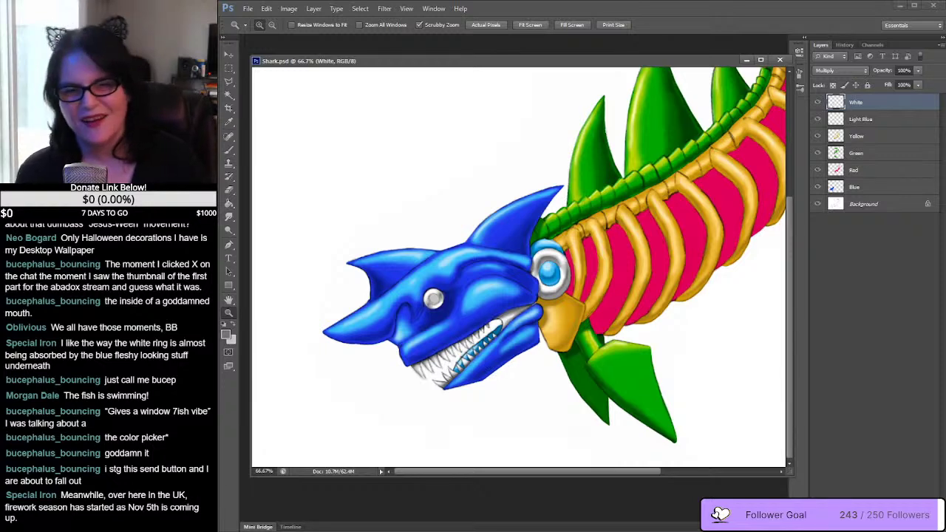
# Step: Set the foreground colour to black #000000 for work around the small round eye
pyautogui.click(440, 300)
pyautogui.click(440, 299)
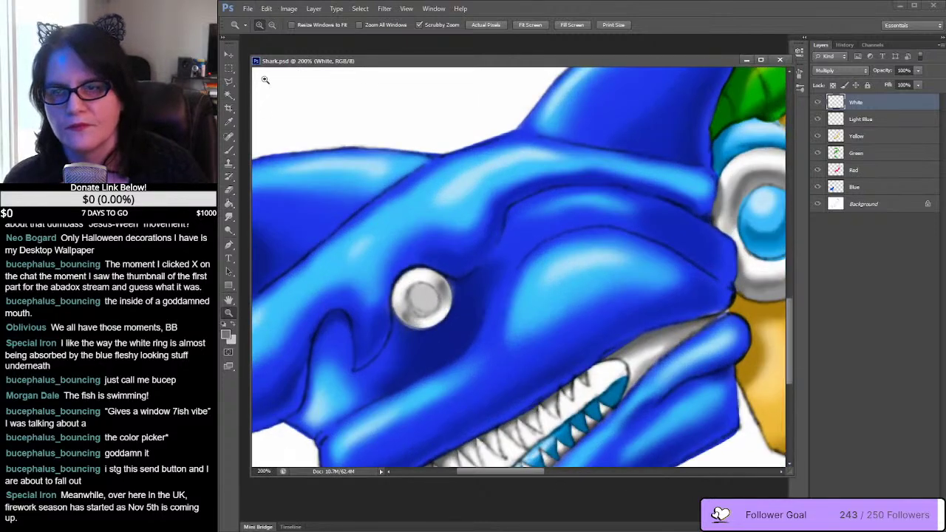
pyautogui.click(226, 332)
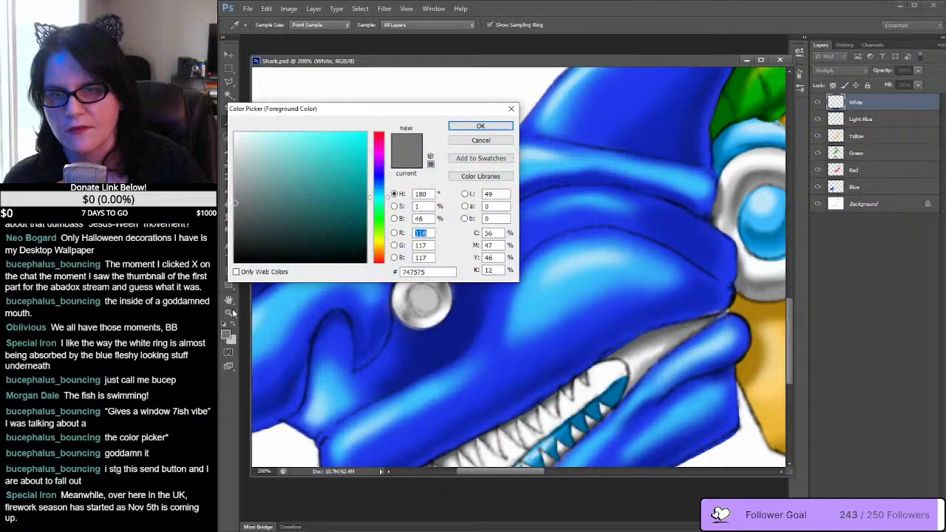
pyautogui.moveTo(241, 226); pyautogui.dragTo(235, 263)
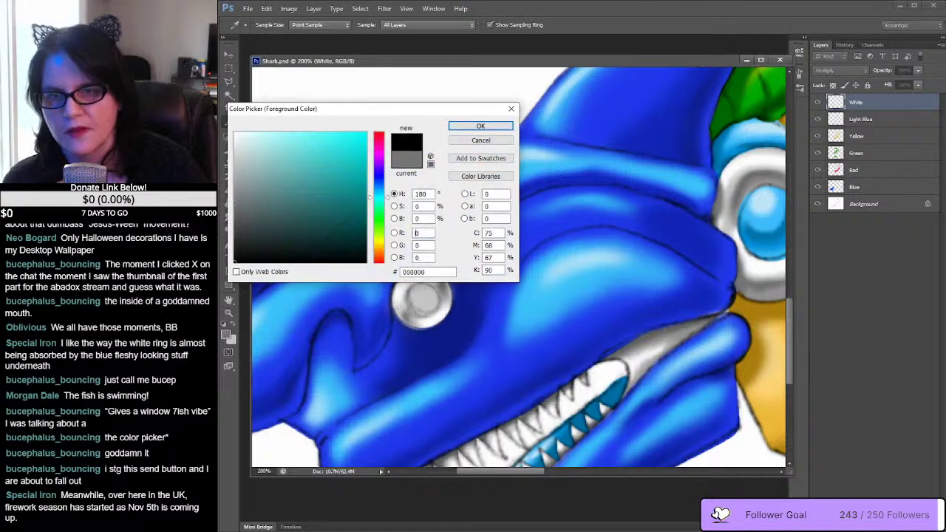
pyautogui.click(481, 127)
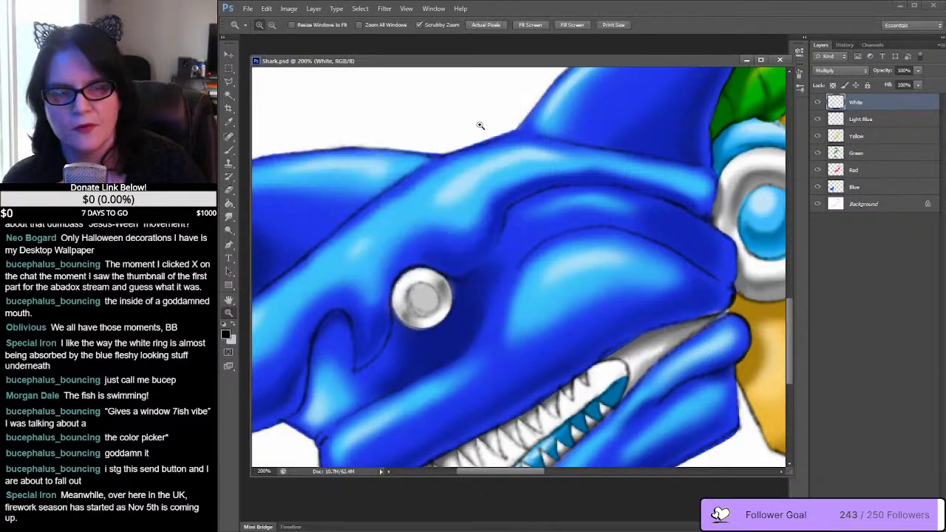
# Step: Create a new layer named "pupil" above the White layer
pyautogui.click(315, 9)
pyautogui.moveTo(320, 22)
pyautogui.click(457, 25)
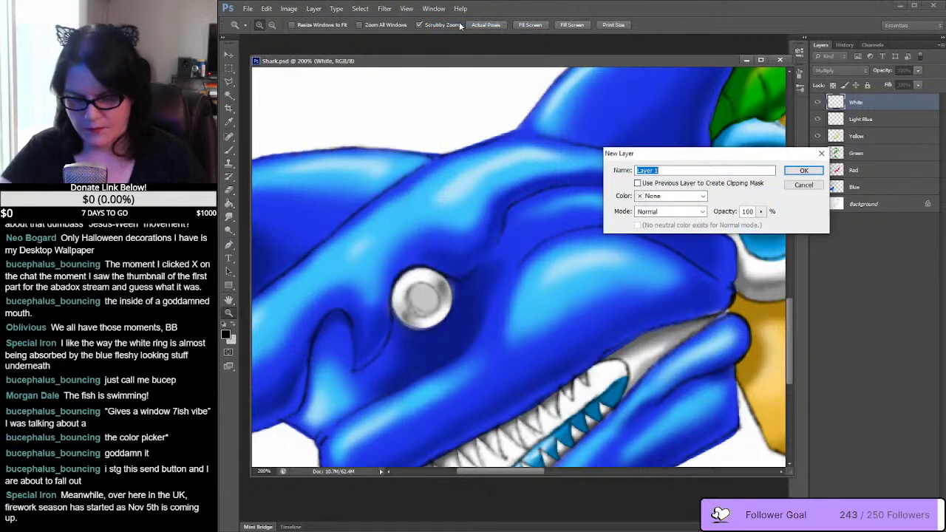
pyautogui.write('pupil')
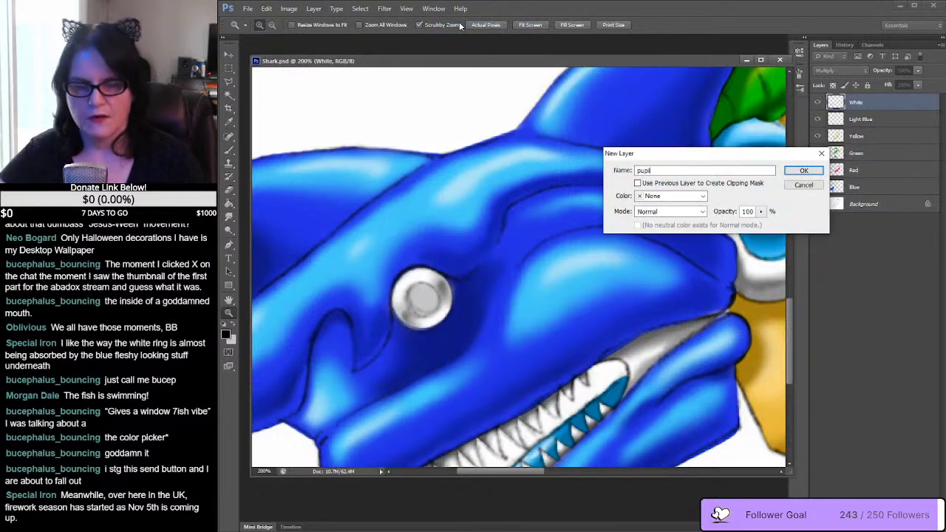
pyautogui.press('Return')
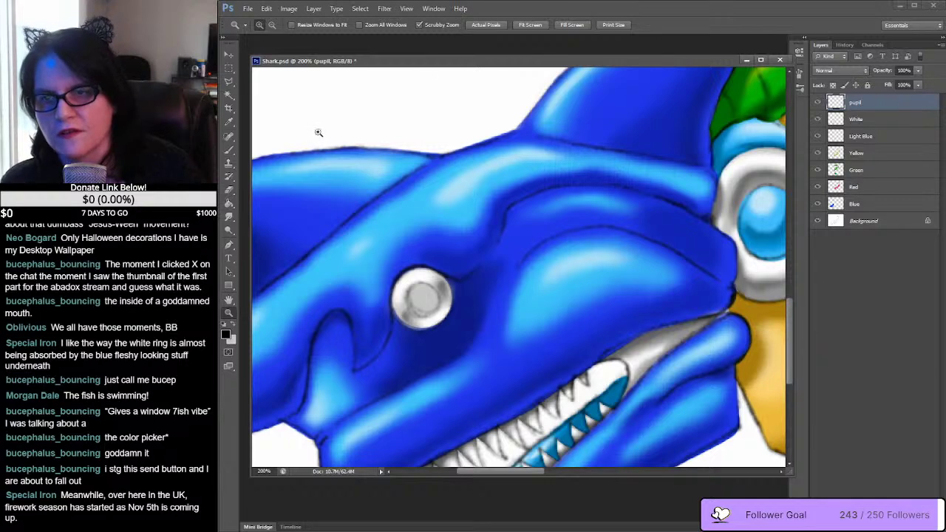
# Step: Paint a black pupil in the centre of the small round eye with a 32 px hard round brush
pyautogui.click(229, 151)
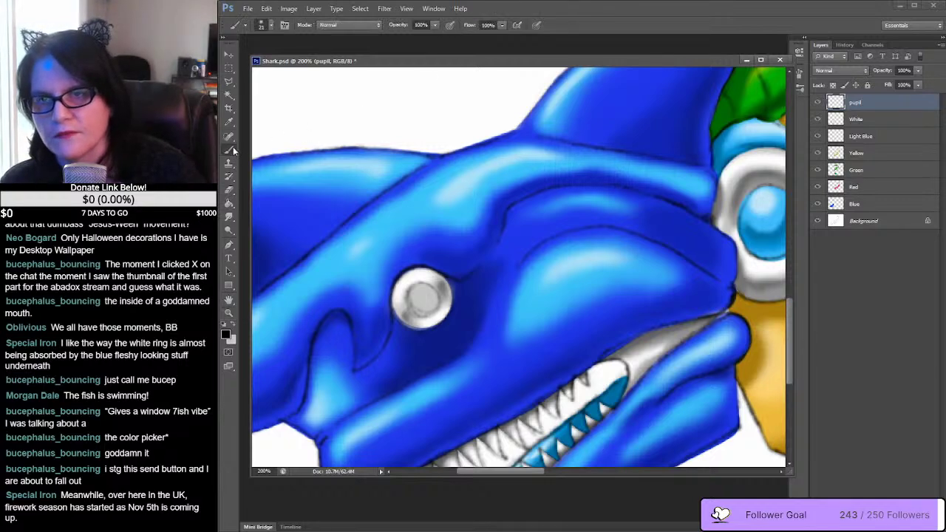
pyautogui.click(271, 25)
pyautogui.scroll(4, 336, 134)
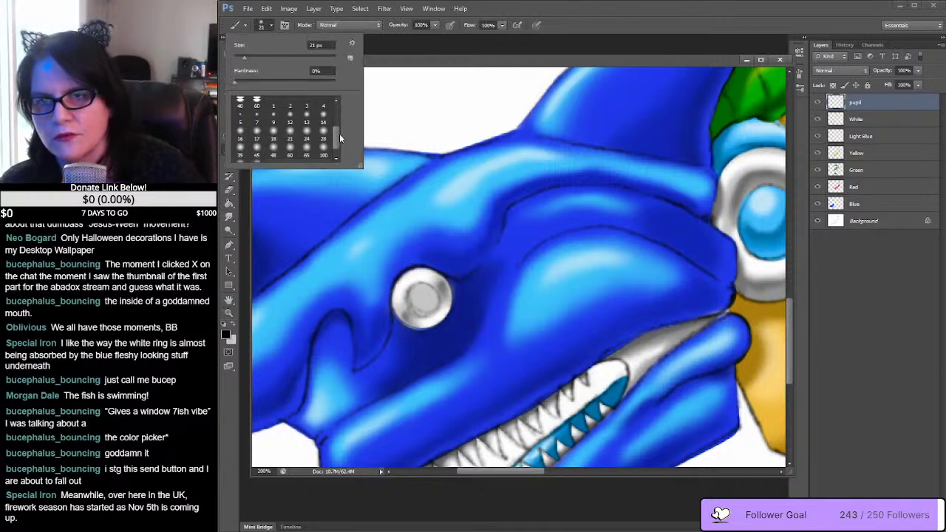
pyautogui.click(323, 123)
pyautogui.click(323, 123)
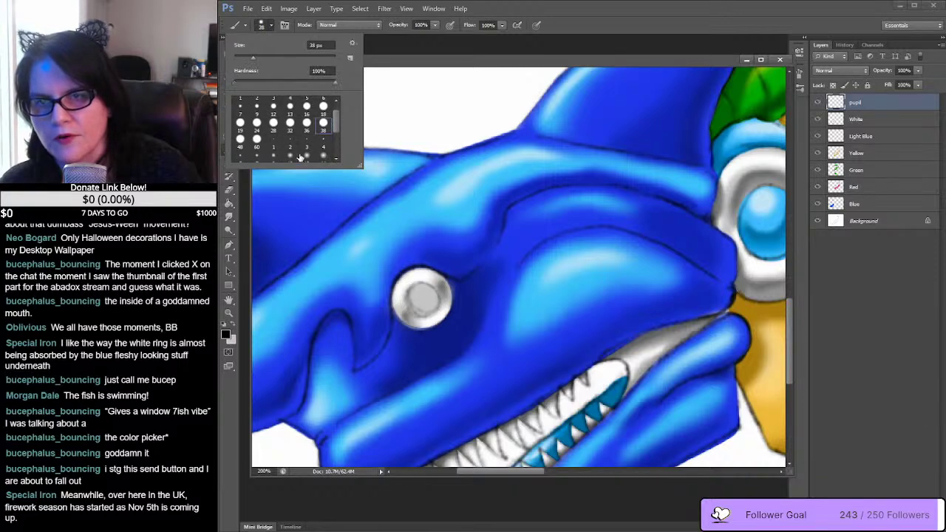
pyautogui.click(290, 123)
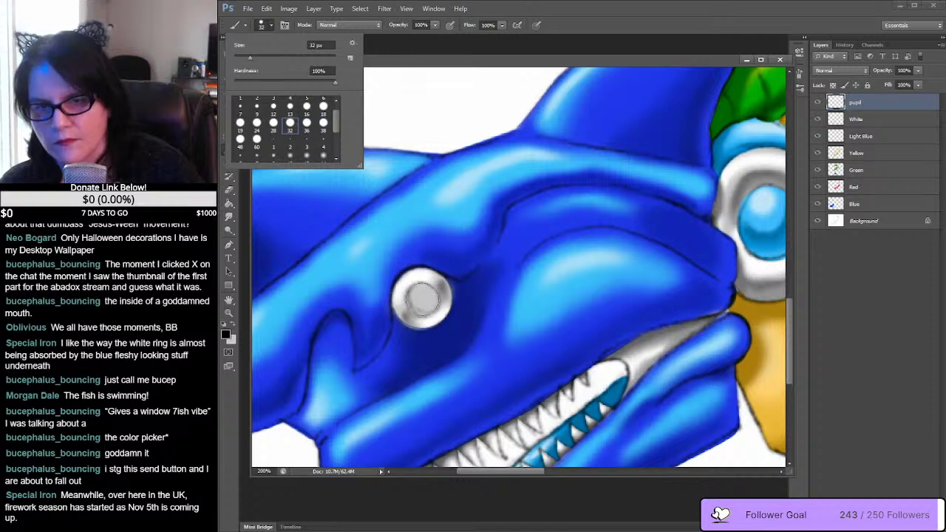
pyautogui.click(421, 299)
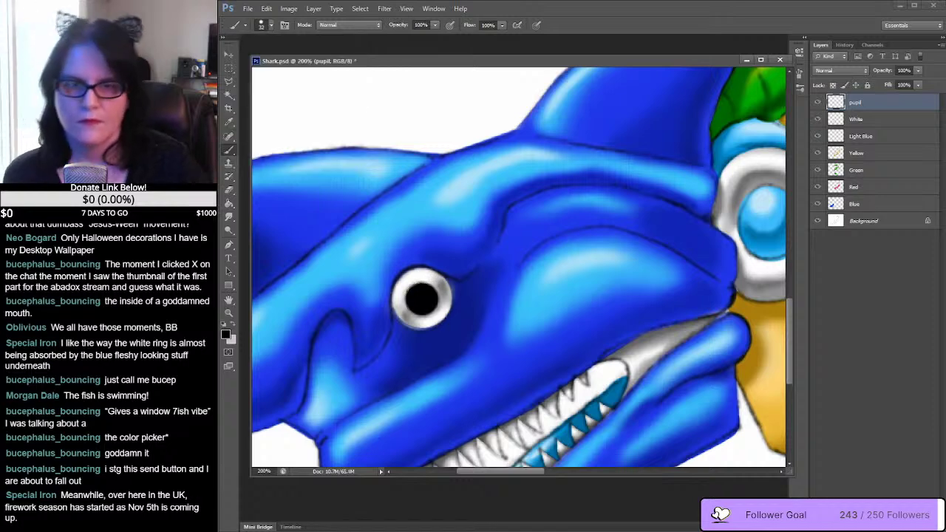
# Step: Nudge the black pupil slightly to the right within the small eye
pyautogui.click(232, 57)
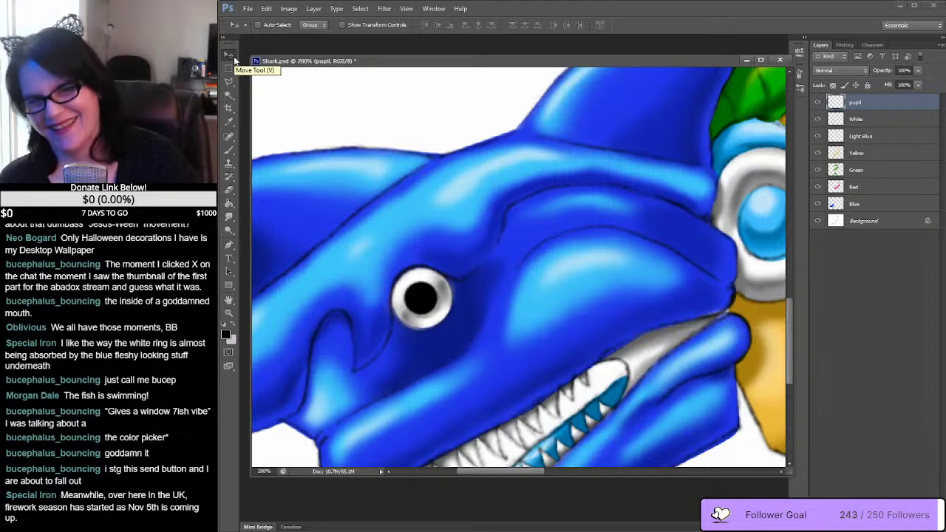
pyautogui.press('Right')
pyautogui.press('Right')
pyautogui.press('Right')
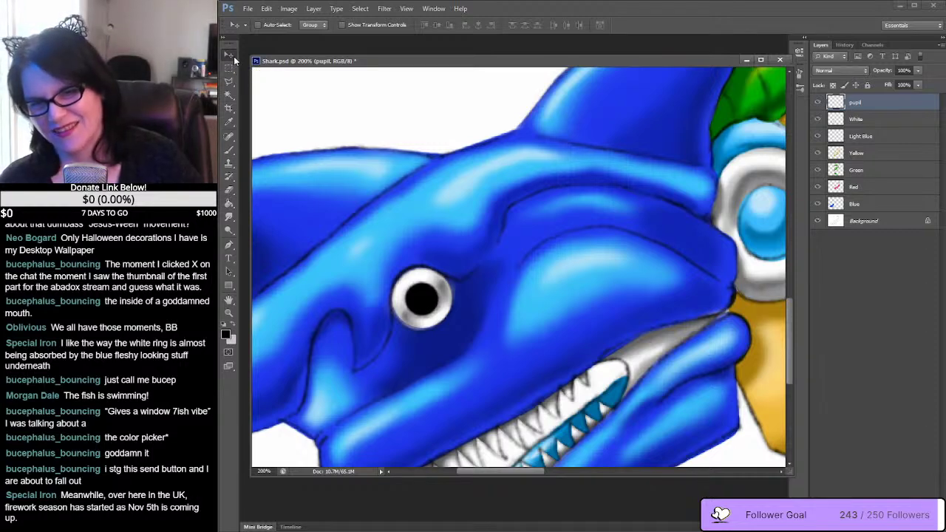
# Step: Hide the pupil layer and make the Background layer active for work on the small eye
pyautogui.click(817, 103)
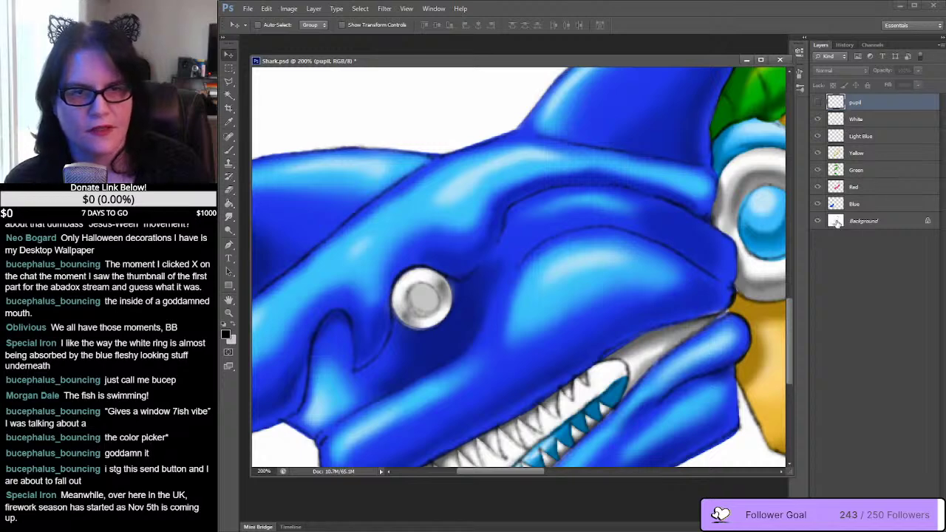
pyautogui.click(835, 222)
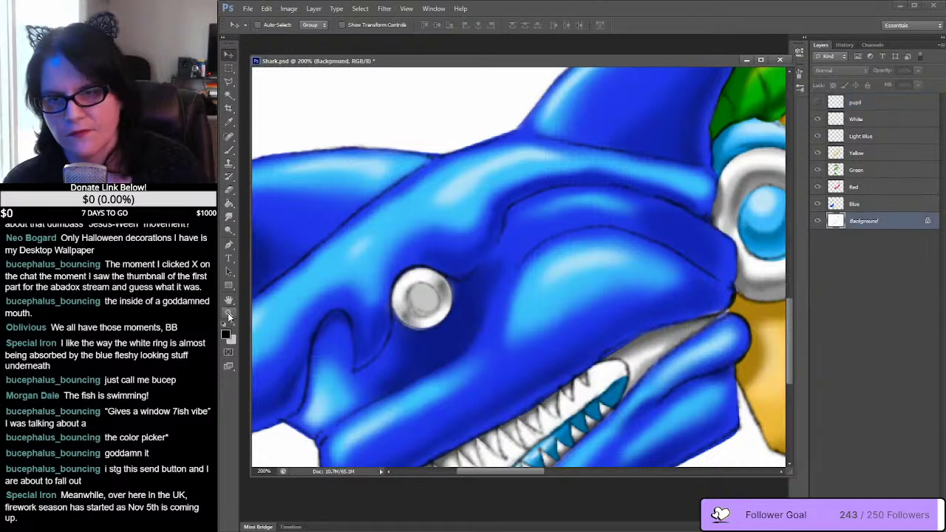
pyautogui.press('z')
pyautogui.click(413, 309)
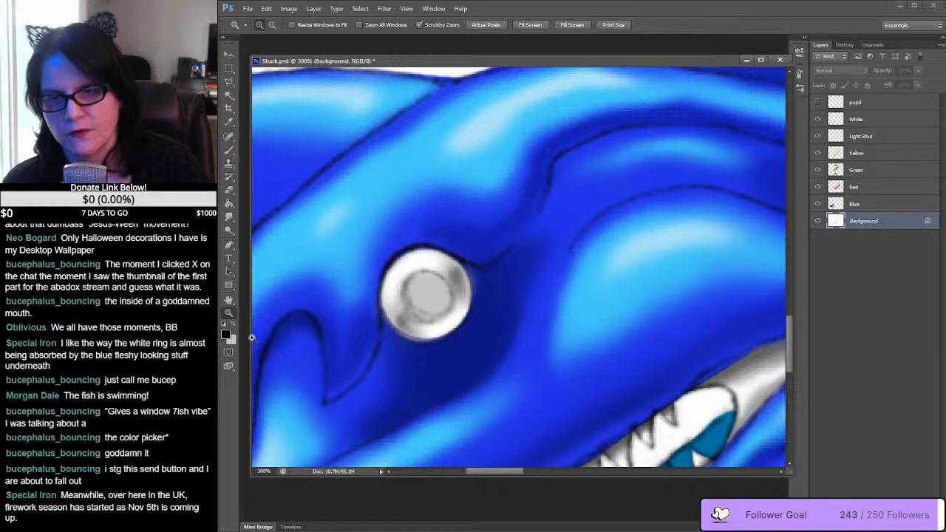
# Step: Set the background colour to white #ffffff
pyautogui.click(232, 339)
pyautogui.click(287, 184)
pyautogui.click(235, 134)
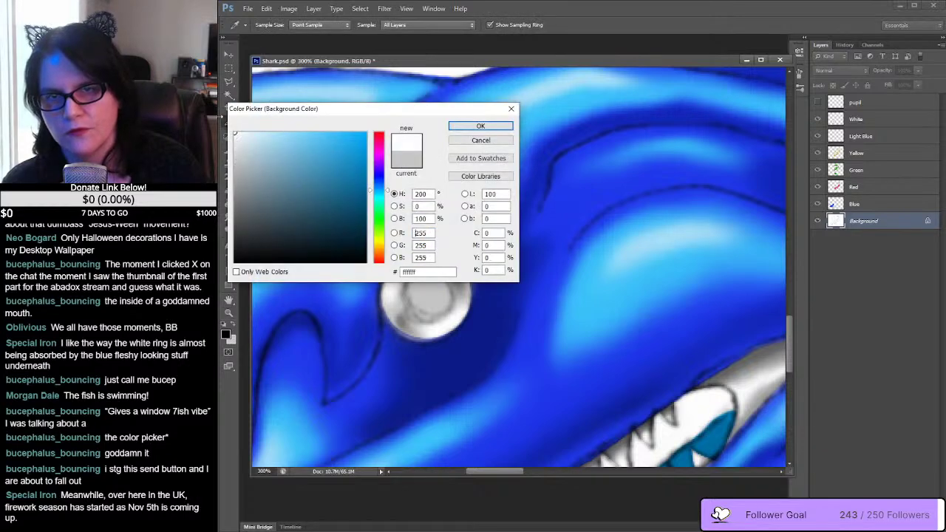
pyautogui.click(480, 126)
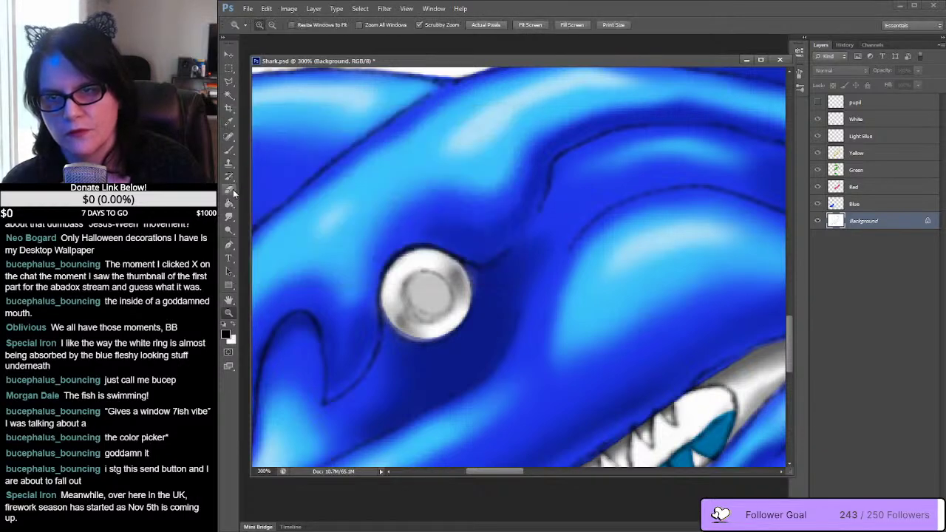
# Step: Erase the sketched pupil outline inside the small eye on the Background layer with a soft 28 px eraser
pyautogui.click(232, 192)
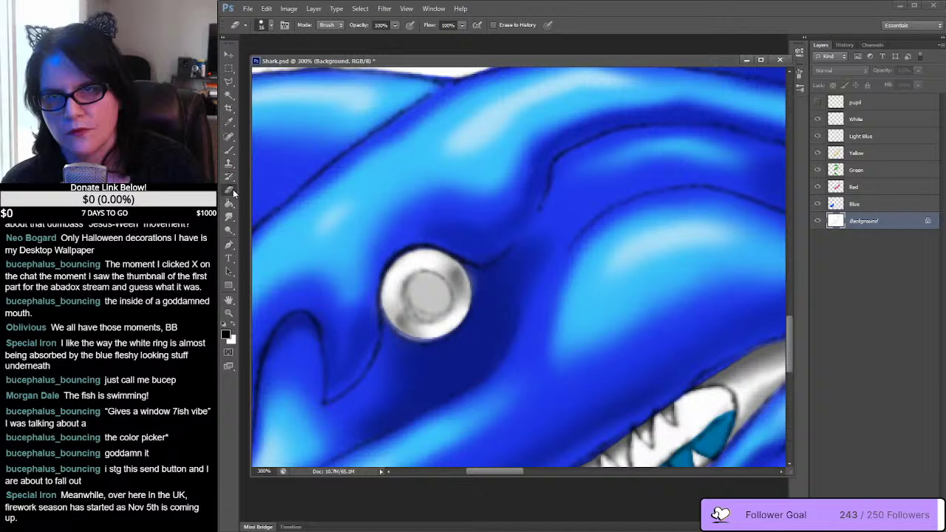
pyautogui.click(271, 27)
pyautogui.scroll(-2, 335, 129)
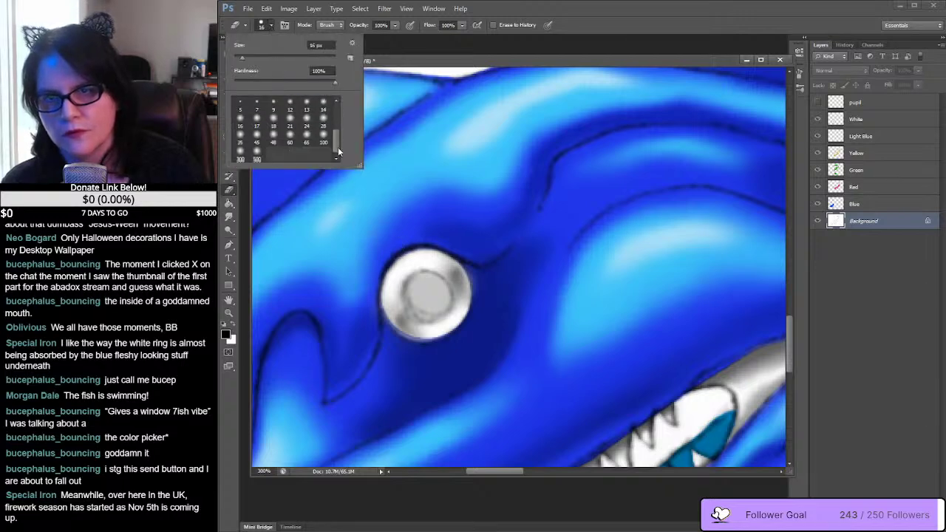
pyautogui.click(323, 142)
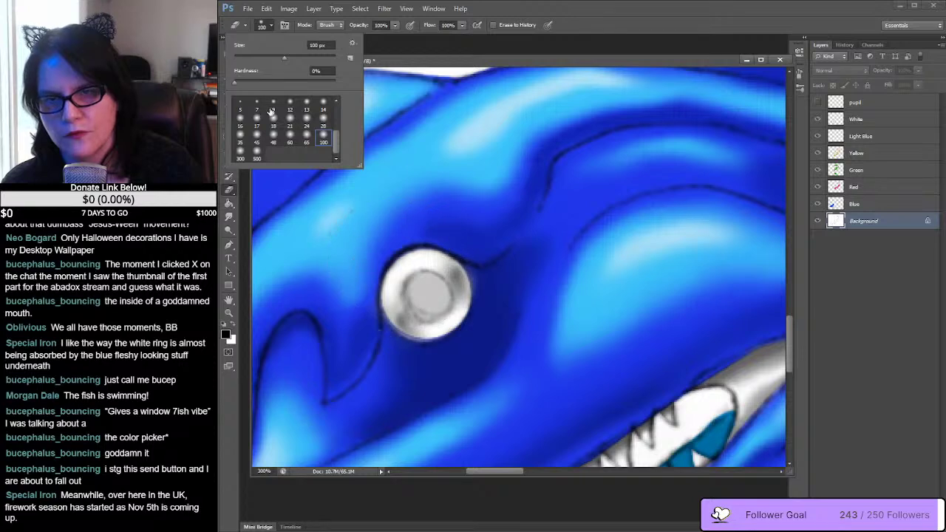
pyautogui.click(323, 126)
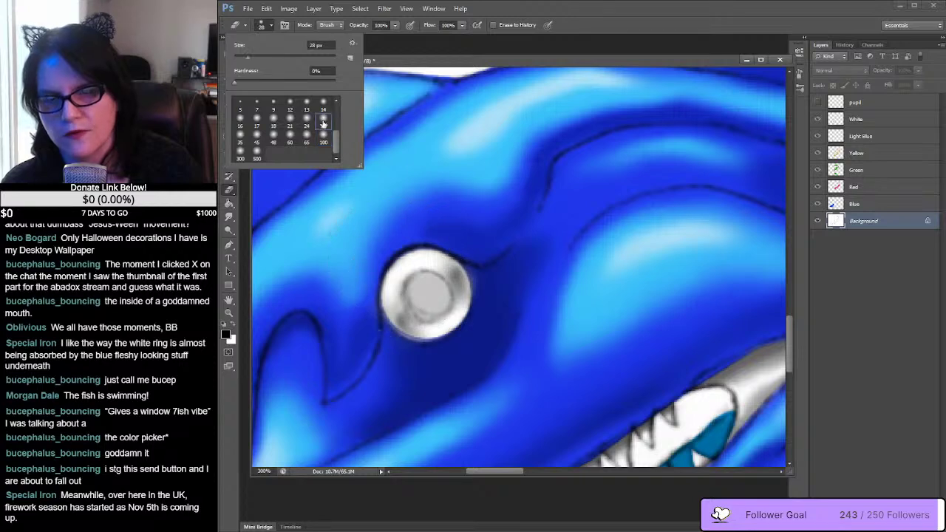
pyautogui.click(429, 281)
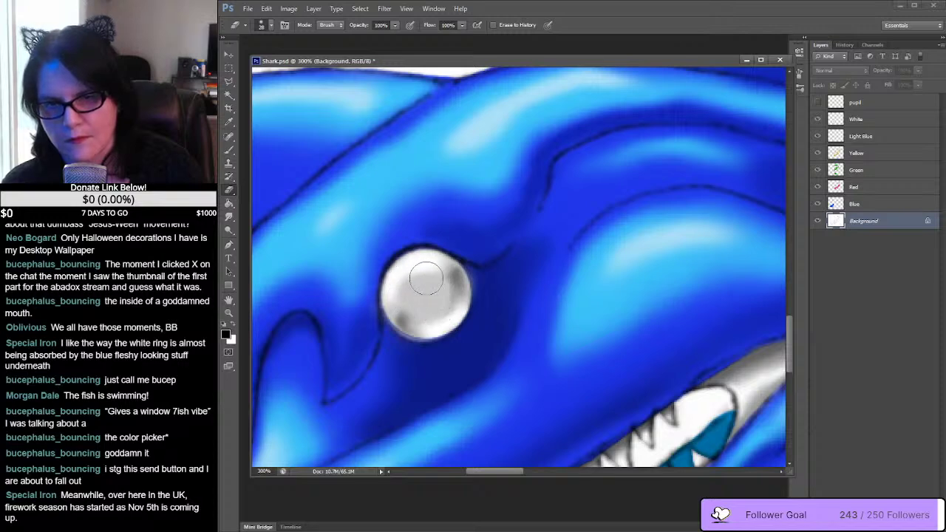
pyautogui.moveTo(427, 279)
pyautogui.mouseDown()
pyautogui.moveTo(445, 300)
pyautogui.moveTo(430, 318)
pyautogui.moveTo(418, 314)
pyautogui.moveTo(400, 272)
pyautogui.moveTo(444, 269)
pyautogui.mouseUp()
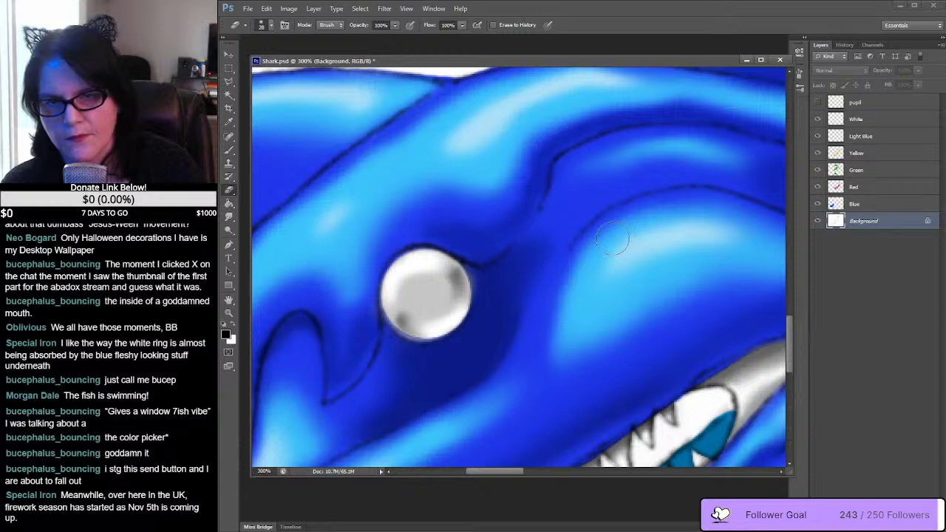
# Step: Make white the foreground colour for the Brush tool and make the White layer active
pyautogui.click(234, 329)
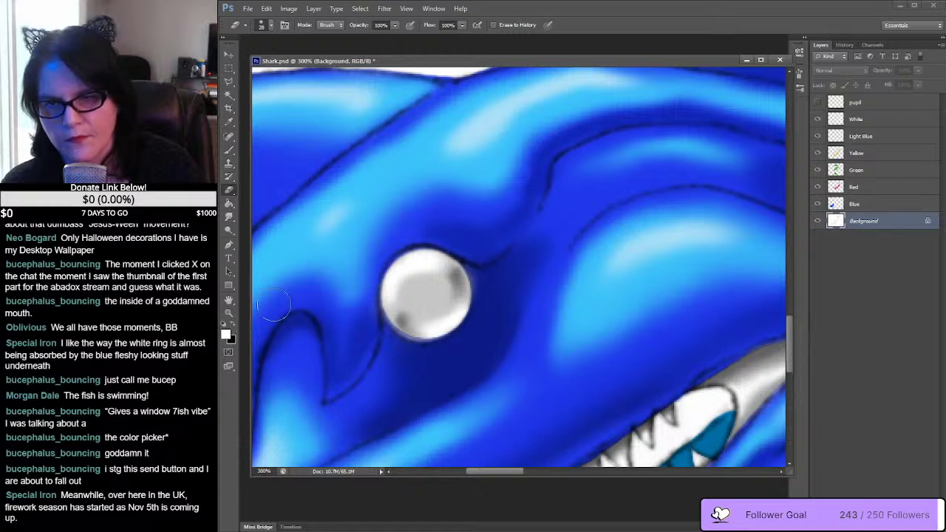
pyautogui.click(229, 148)
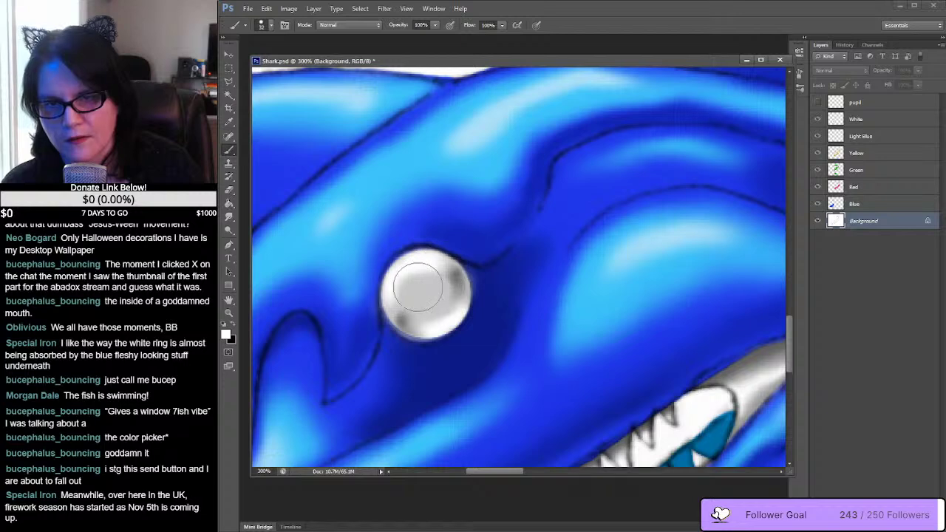
pyautogui.click(818, 122)
pyautogui.click(818, 120)
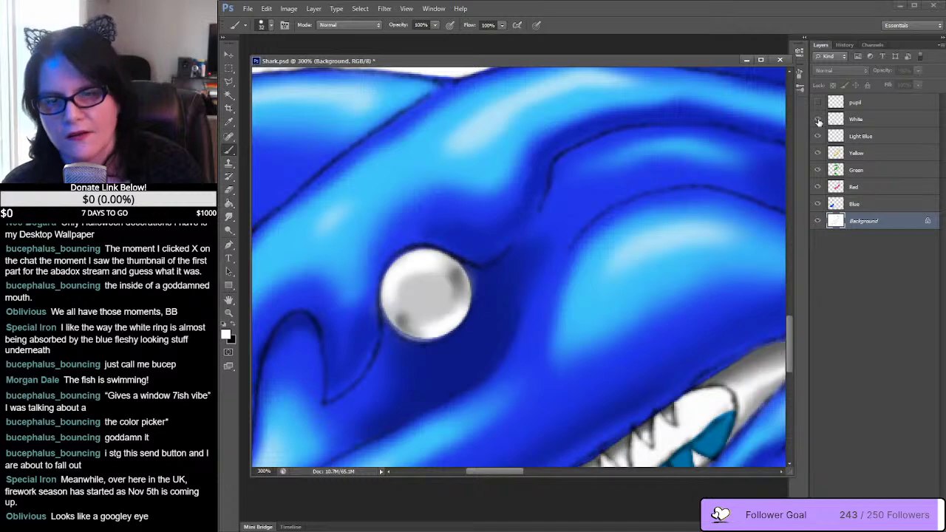
pyautogui.click(869, 123)
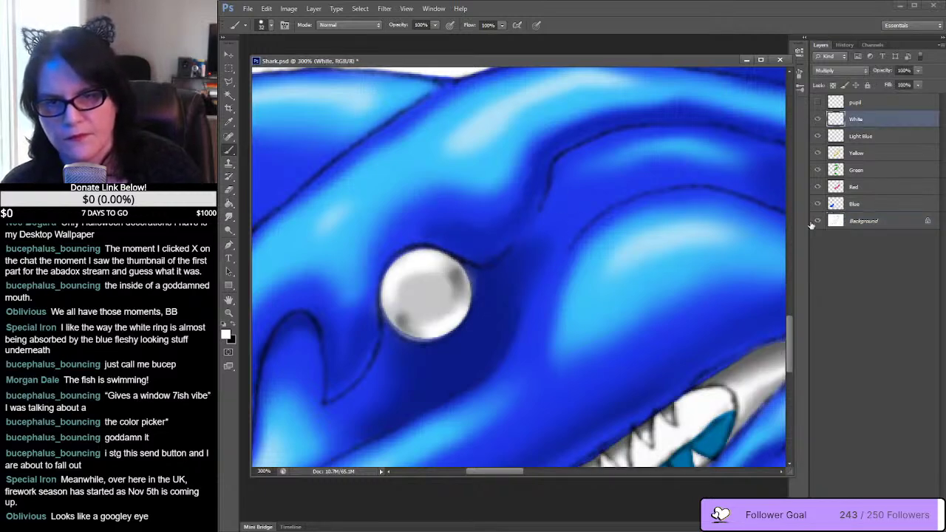
# Step: Show the pupil layer again and review the black pupil against the whole head
pyautogui.click(818, 103)
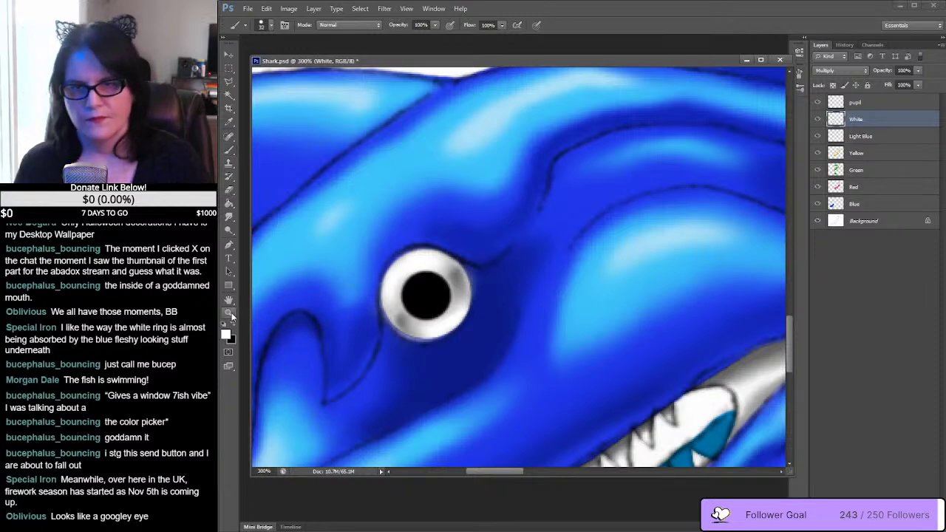
pyautogui.click(228, 312)
pyautogui.keyDown('alt'); pyautogui.click(562, 329); pyautogui.keyUp('alt')
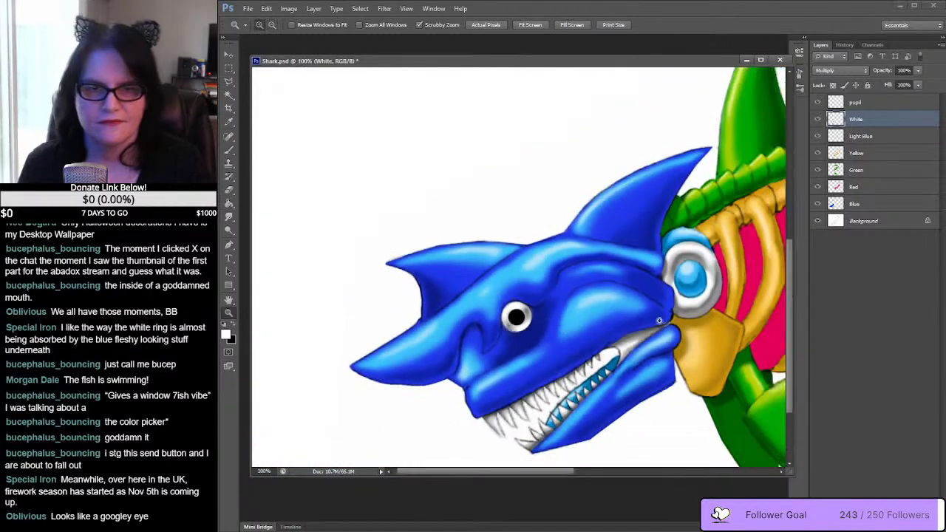
pyautogui.moveTo(659, 321); pyautogui.dragTo(602, 308)
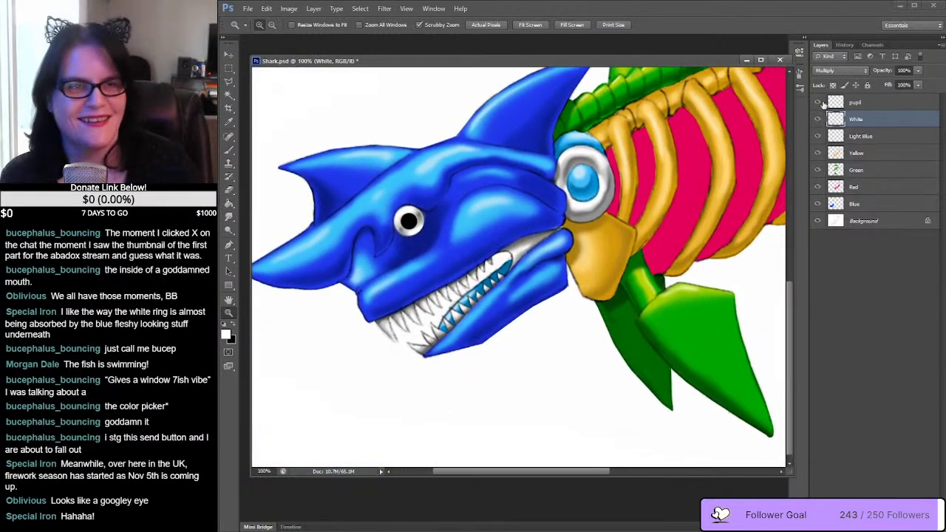
# Step: Lower the pupil layer's opacity to 14%
pyautogui.click(875, 102)
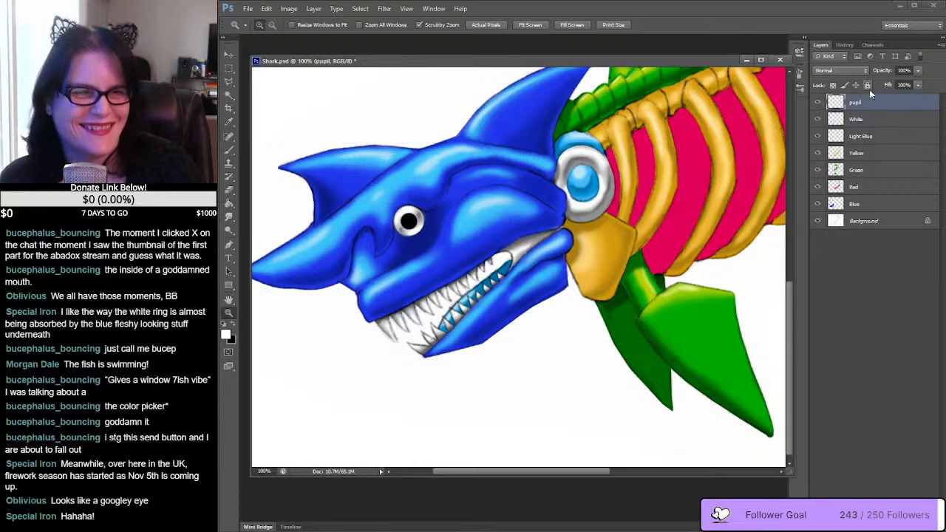
pyautogui.click(918, 71)
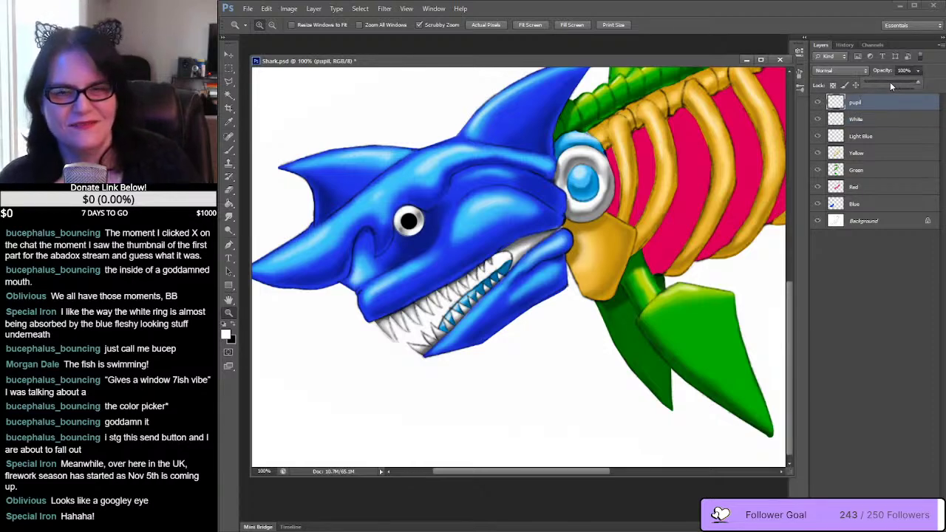
pyautogui.click(891, 85)
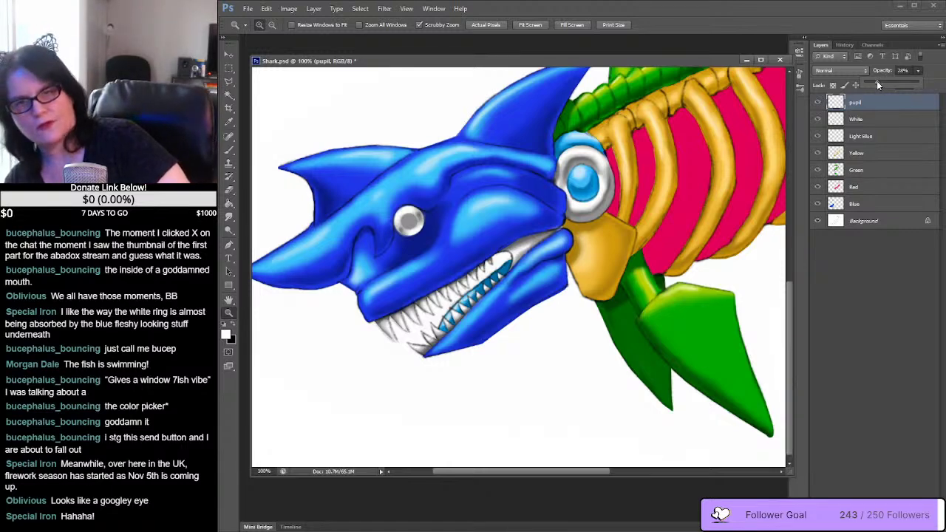
pyautogui.moveTo(878, 85); pyautogui.dragTo(876, 85)
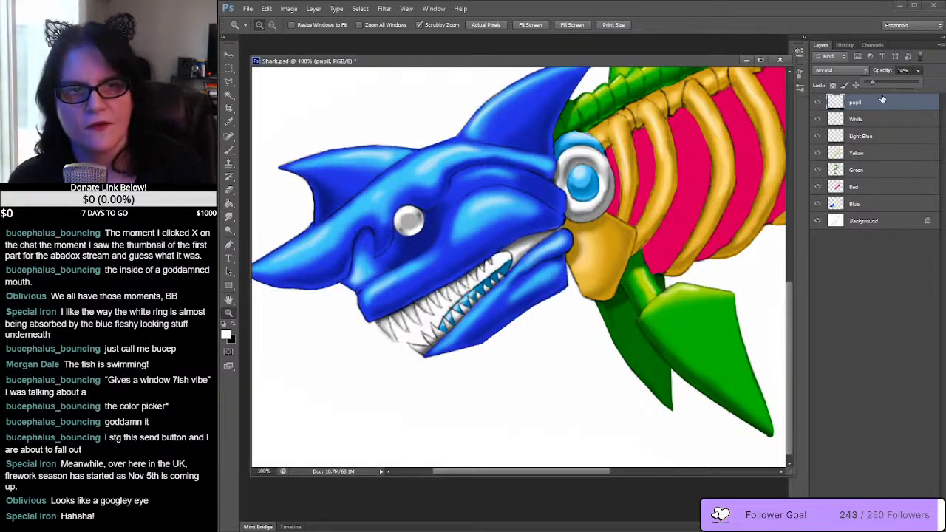
# Step: Compare the eyes and teeth with the White layer hidden and shown, and review the shark's front half
pyautogui.click(819, 119)
pyautogui.click(819, 120)
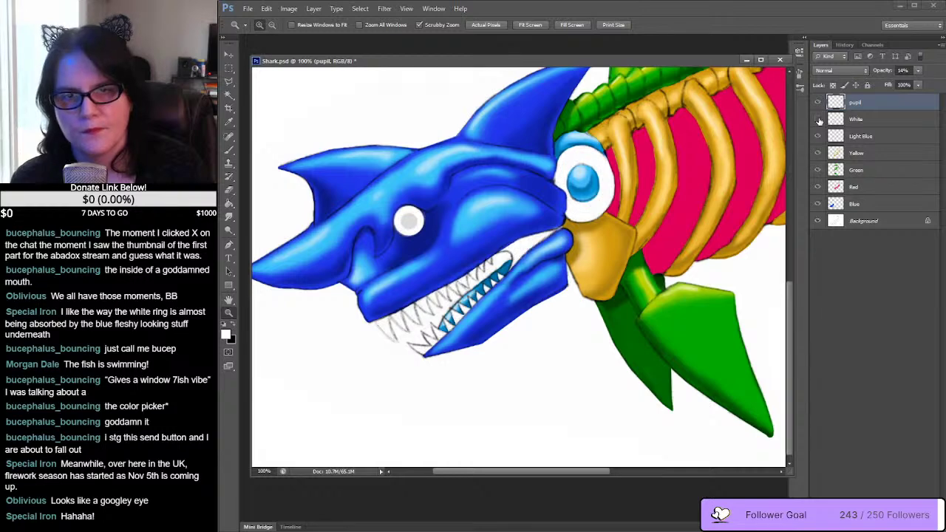
pyautogui.click(819, 120)
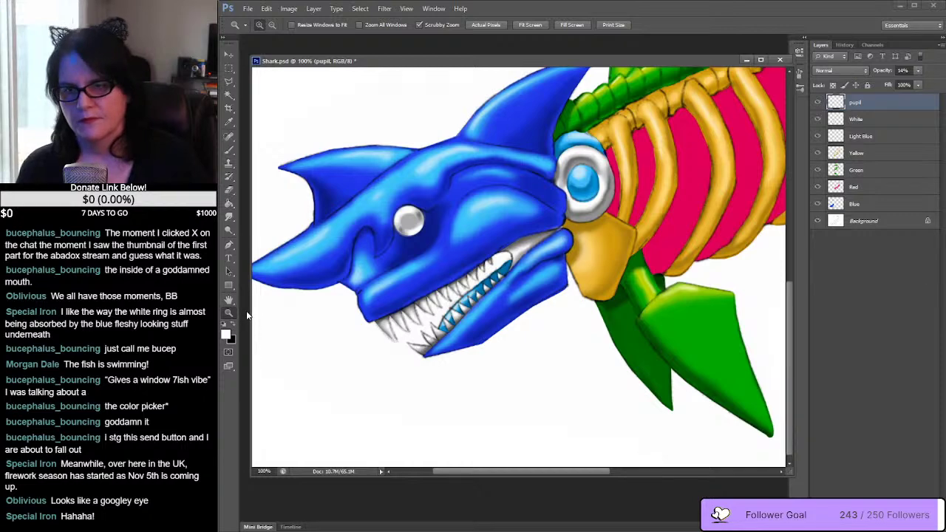
pyautogui.keyDown('alt'); pyautogui.click(552, 239); pyautogui.keyUp('alt')
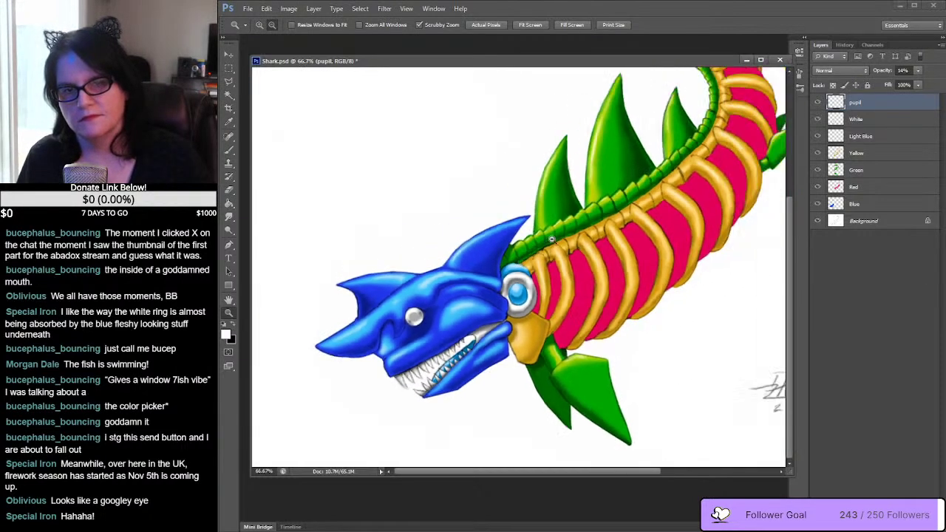
# Step: Load the contents of the pupil layer as a selection around the small eye's pupil
pyautogui.keyDown('alt'); pyautogui.click(551, 239); pyautogui.keyUp('alt')
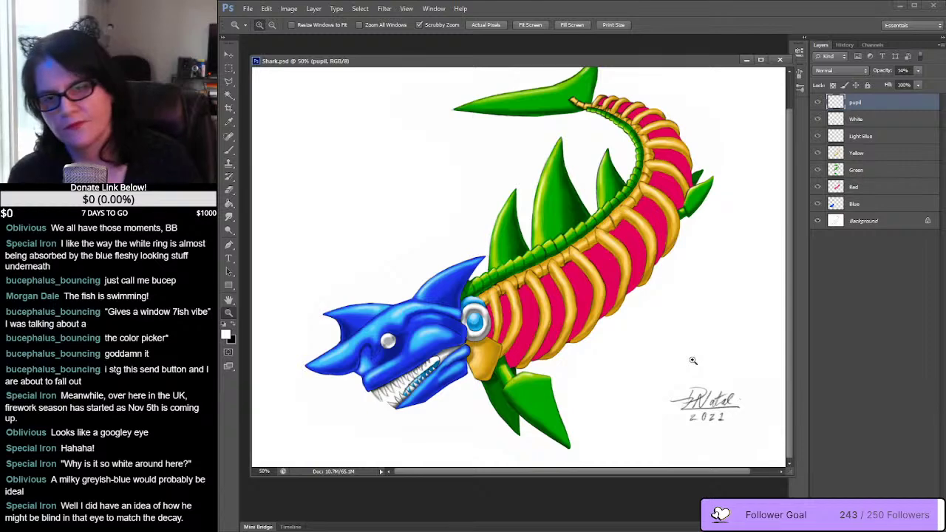
pyautogui.click(384, 349)
pyautogui.click(386, 346)
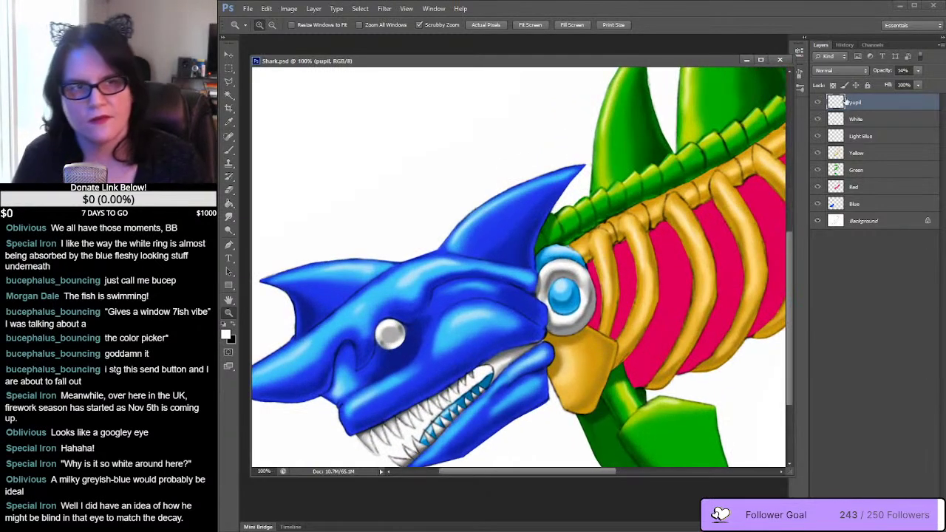
pyautogui.keyDown('ctrl'); pyautogui.click(836, 103); pyautogui.keyUp('ctrl')
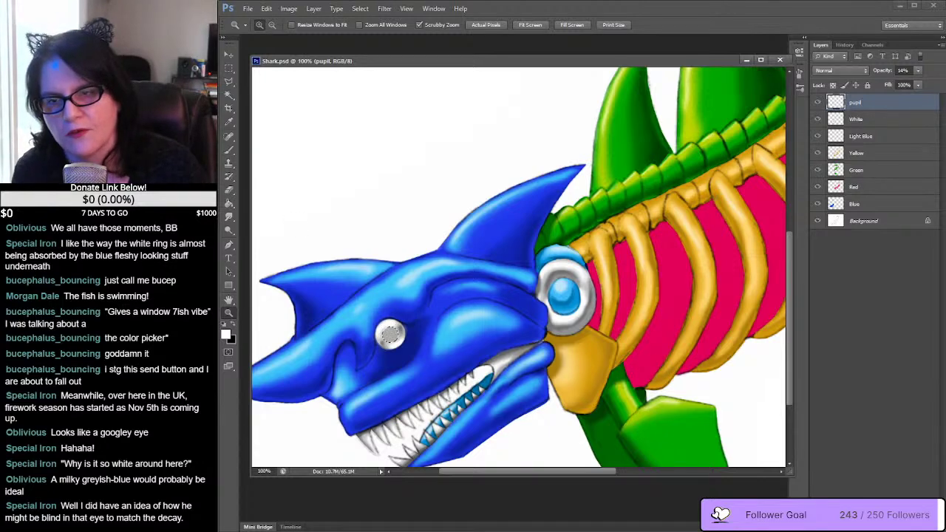
# Step: Set the foreground colour to dark blue 002859
pyautogui.click(228, 334)
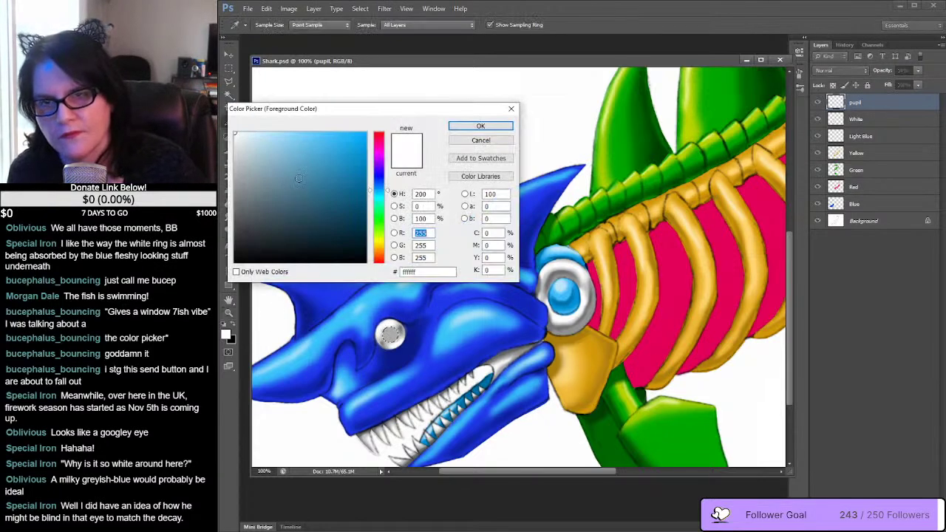
pyautogui.moveTo(359, 164); pyautogui.dragTo(369, 230)
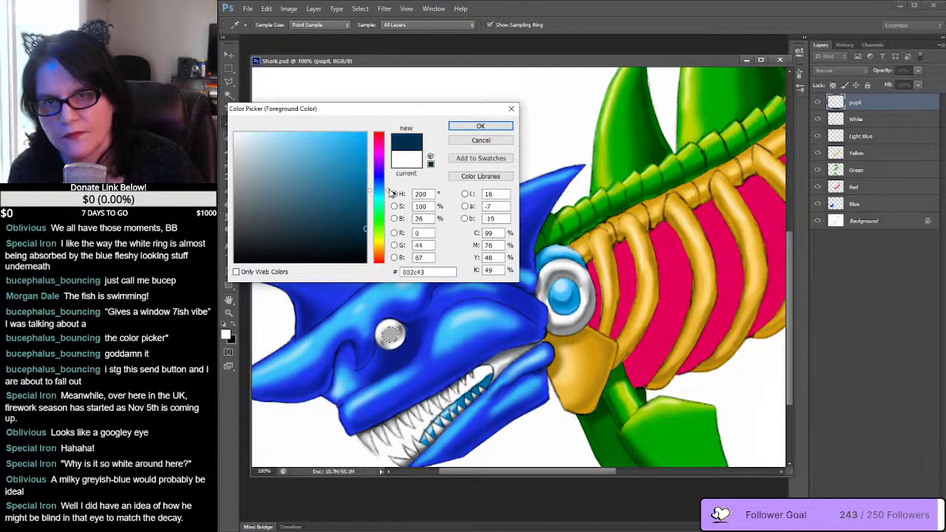
pyautogui.moveTo(392, 193); pyautogui.dragTo(366, 217)
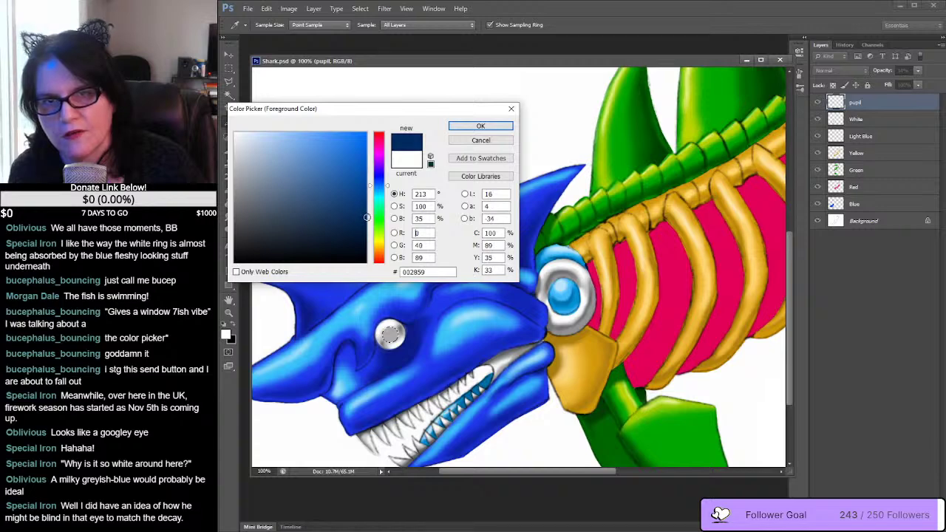
pyautogui.click(480, 126)
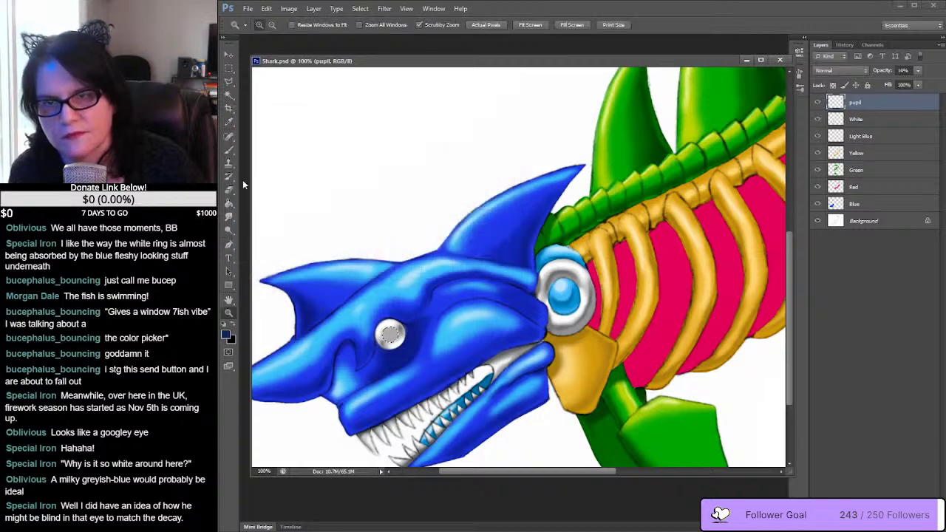
# Step: Fill the selected pupil with the dark blue using the Paint Bucket, and clear the selection
pyautogui.click(229, 204)
pyautogui.click(390, 336)
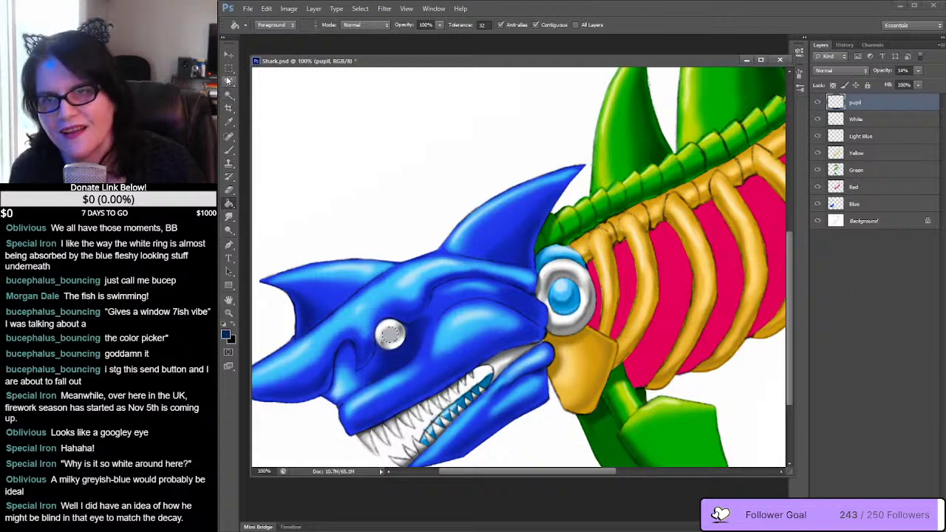
pyautogui.click(229, 67)
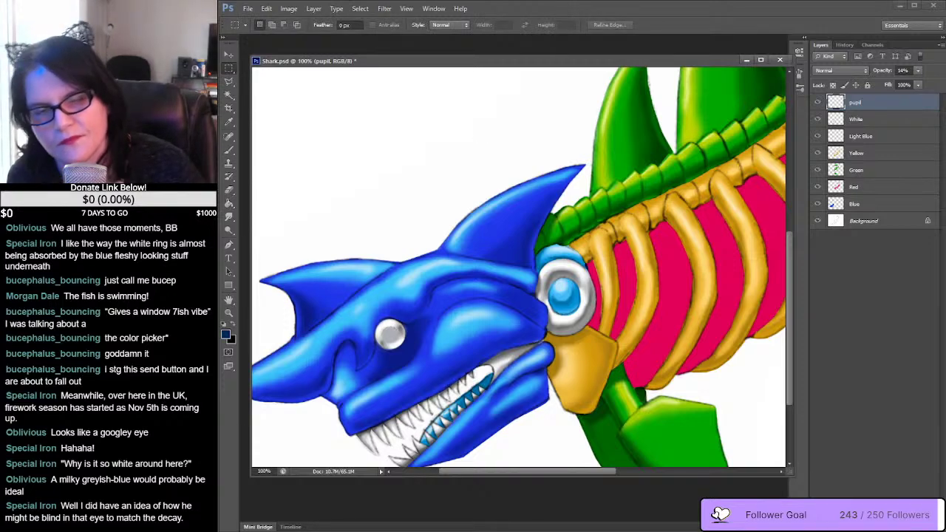
# Step: Set the pupil layer's opacity to 21% and review the small eye against the shark's front half
pyautogui.click(918, 73)
pyautogui.click(901, 82)
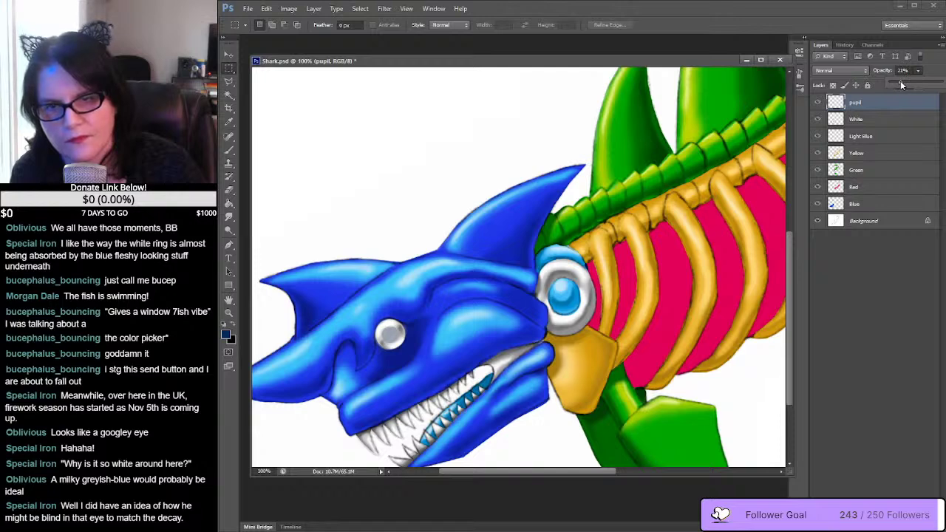
pyautogui.click(921, 315)
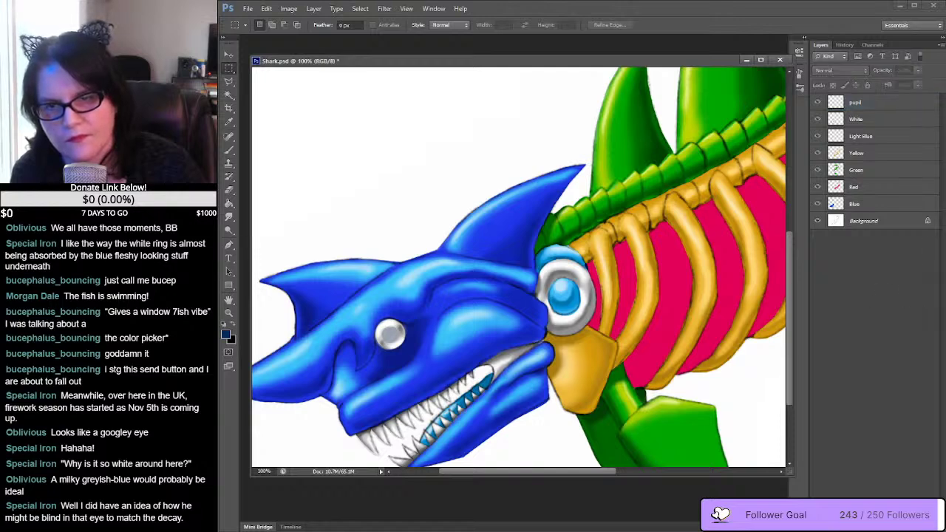
pyautogui.click(229, 312)
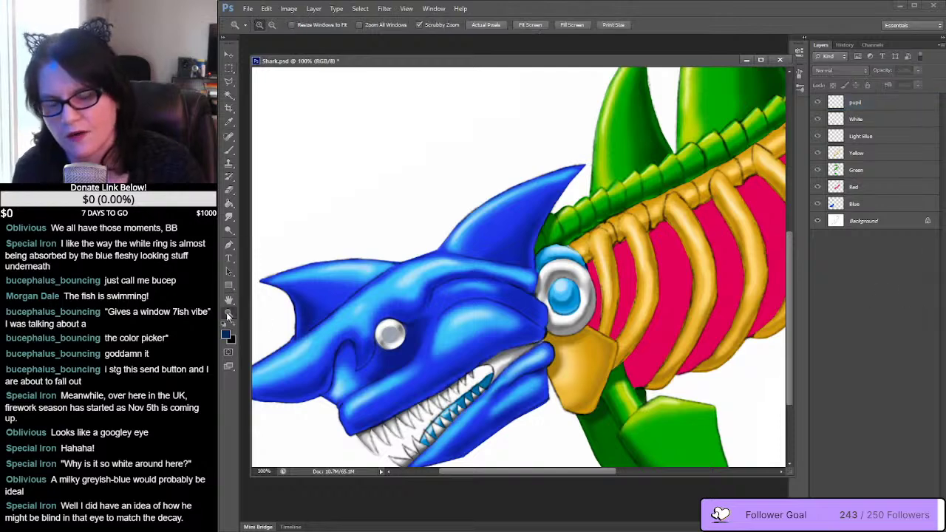
pyautogui.keyDown('alt'); pyautogui.click(522, 264); pyautogui.keyUp('alt')
pyautogui.moveTo(623, 471); pyautogui.dragTo(661, 466)
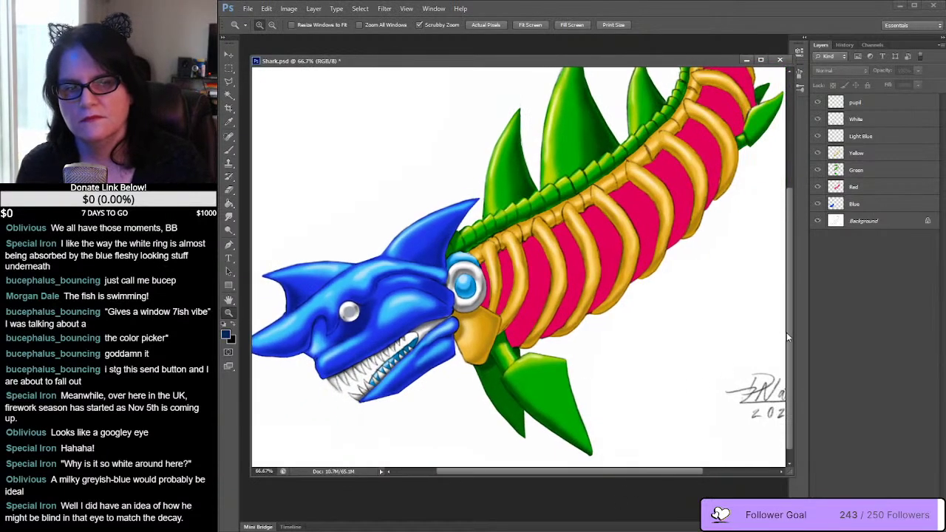
pyautogui.moveTo(788, 337); pyautogui.dragTo(789, 326)
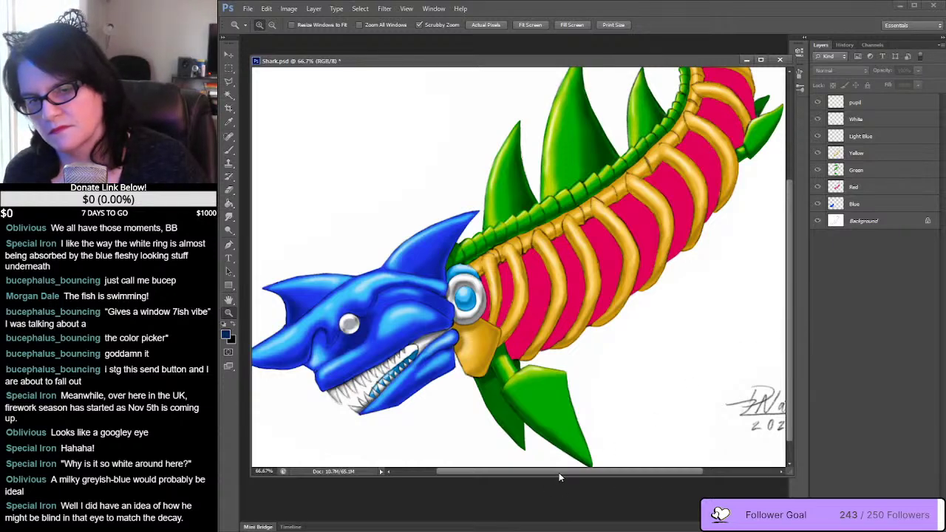
pyautogui.moveTo(559, 473); pyautogui.dragTo(551, 475)
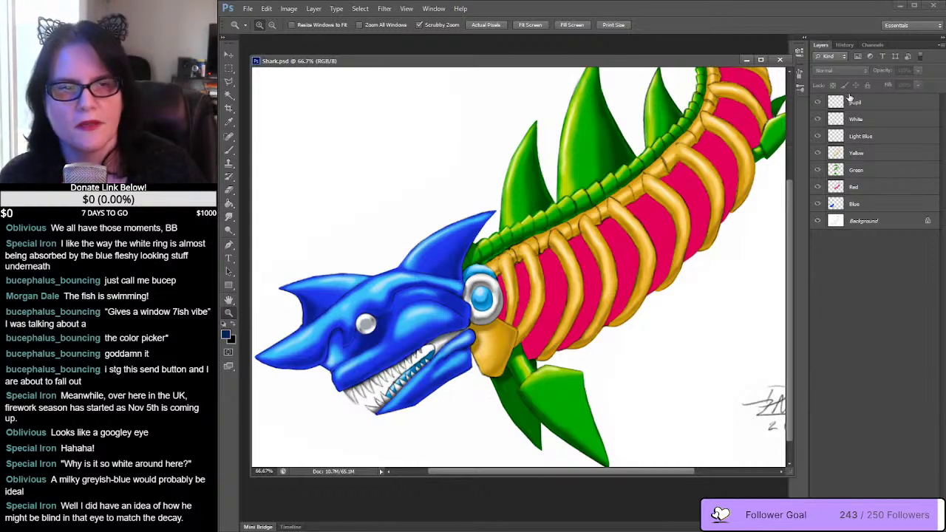
# Step: Create a new layer named hightlight above the pupil layer
pyautogui.click(852, 102)
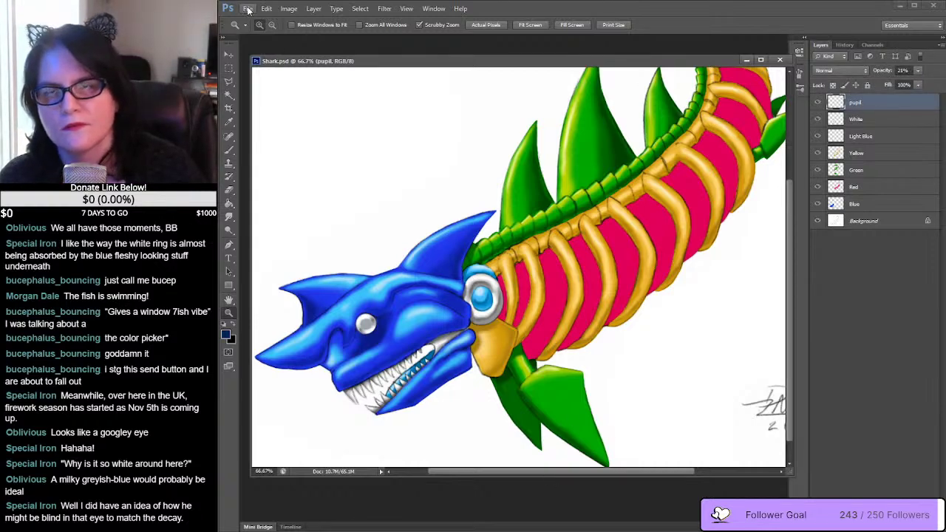
pyautogui.click(313, 9)
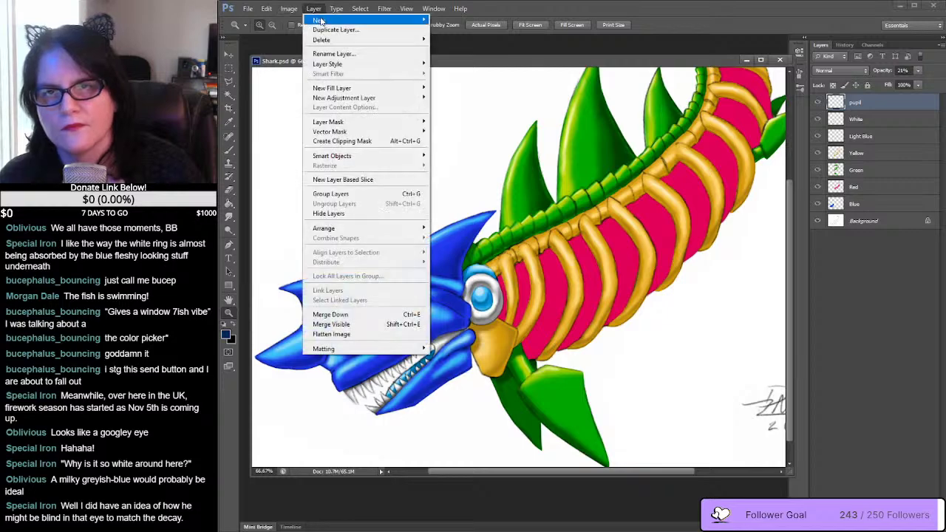
pyautogui.moveTo(324, 19)
pyautogui.click(445, 22)
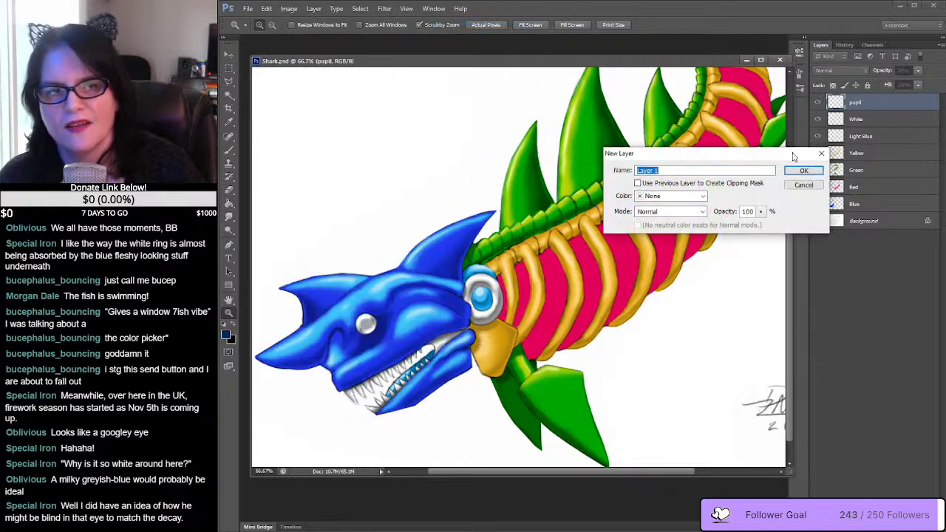
pyautogui.write('highlight')
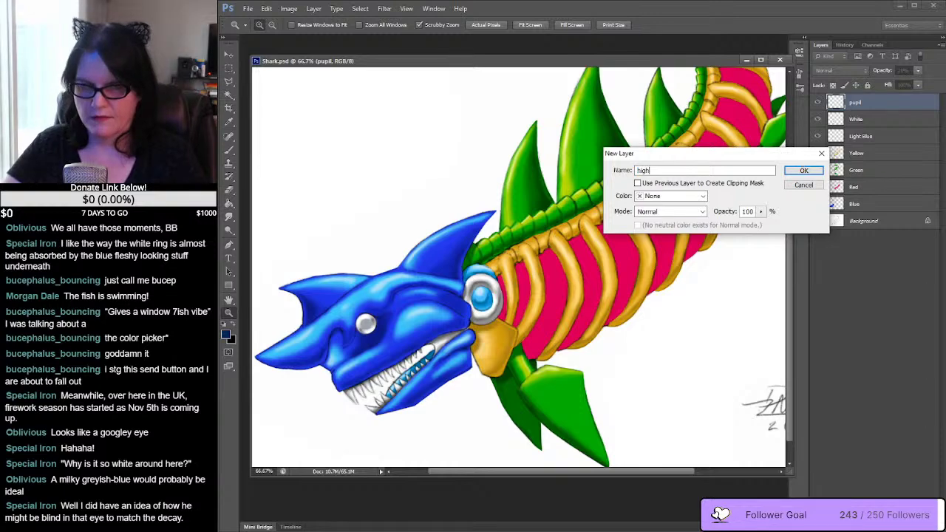
pyautogui.press('Return')
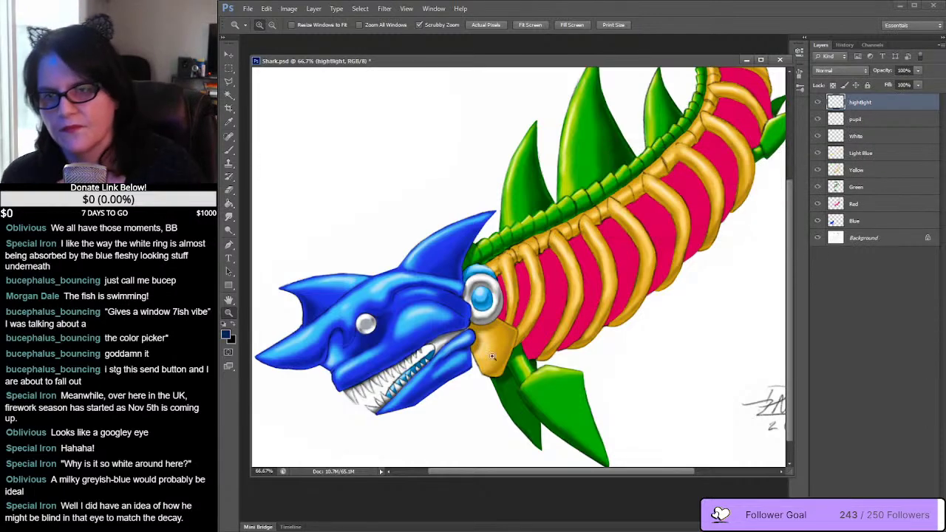
# Step: Set the foreground colour to white ffffff for highlighting the small eye
pyautogui.click(368, 326)
pyautogui.click(368, 326)
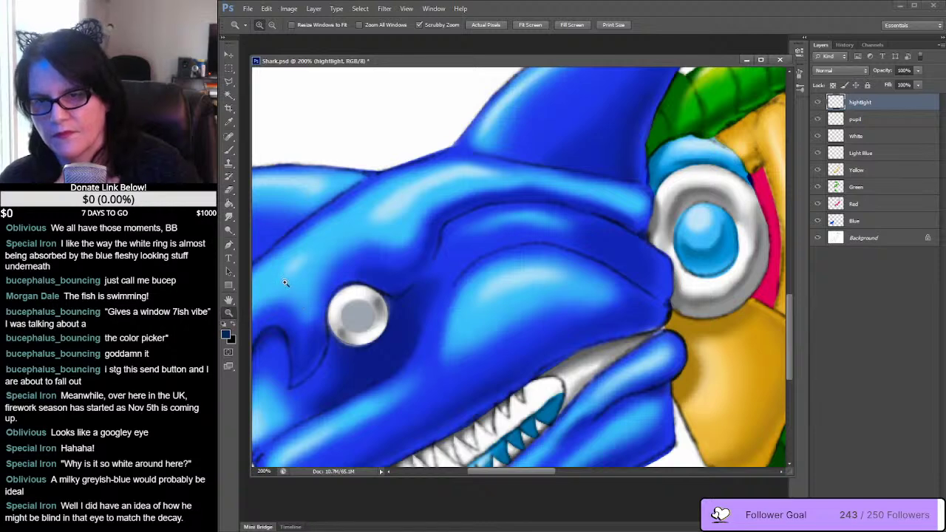
pyautogui.click(227, 334)
pyautogui.moveTo(278, 260); pyautogui.dragTo(223, 122)
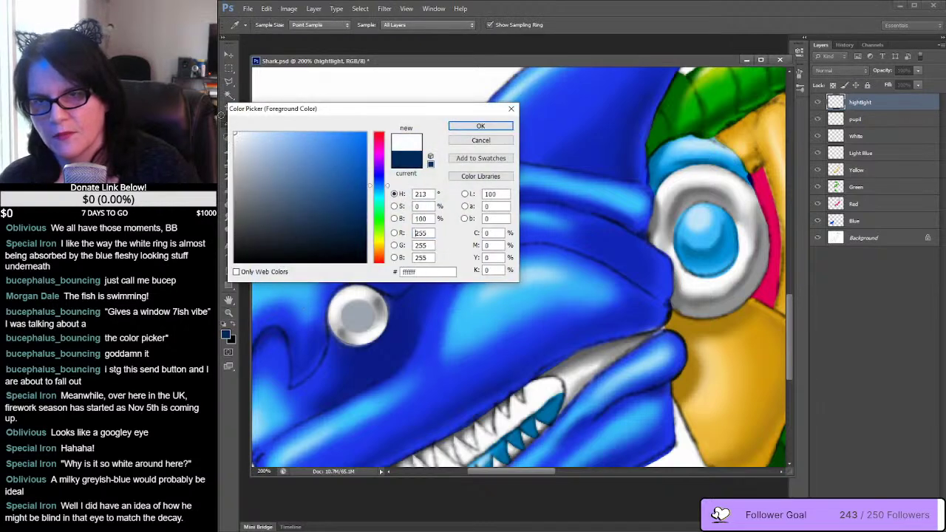
pyautogui.click(480, 126)
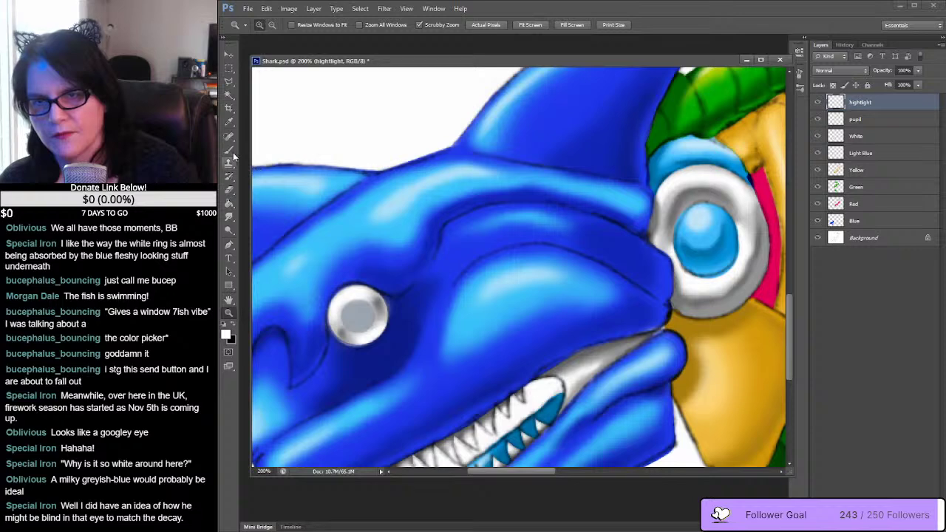
# Step: Dab a white highlight on the left part of the small eye's pupil with a soft 24 px brush
pyautogui.click(229, 150)
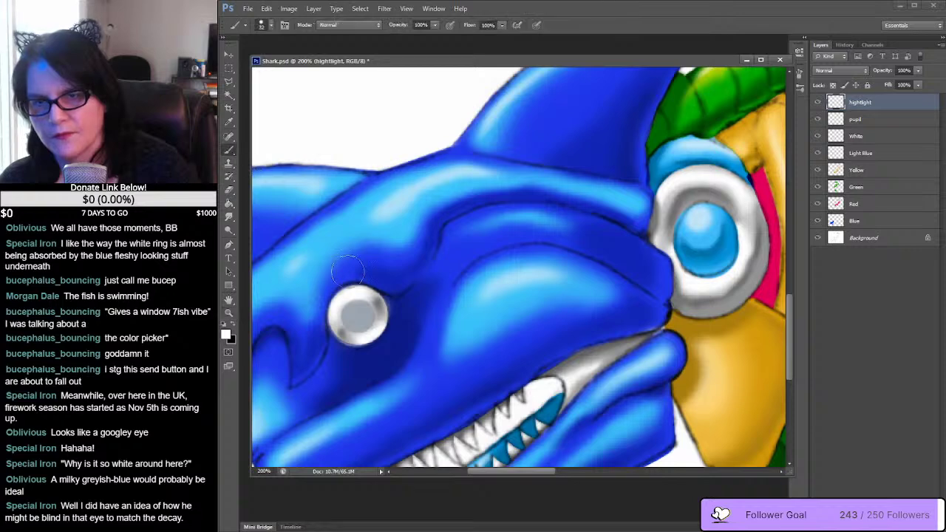
pyautogui.click(272, 26)
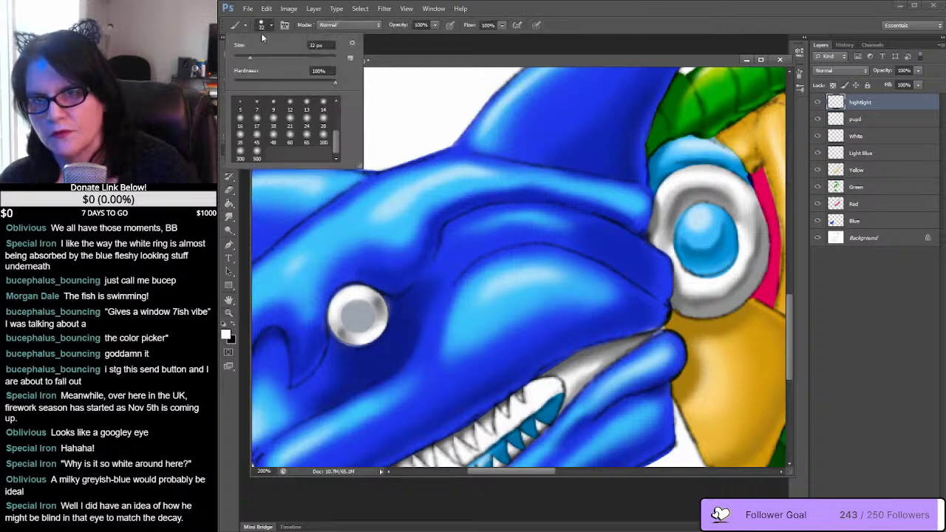
pyautogui.click(309, 122)
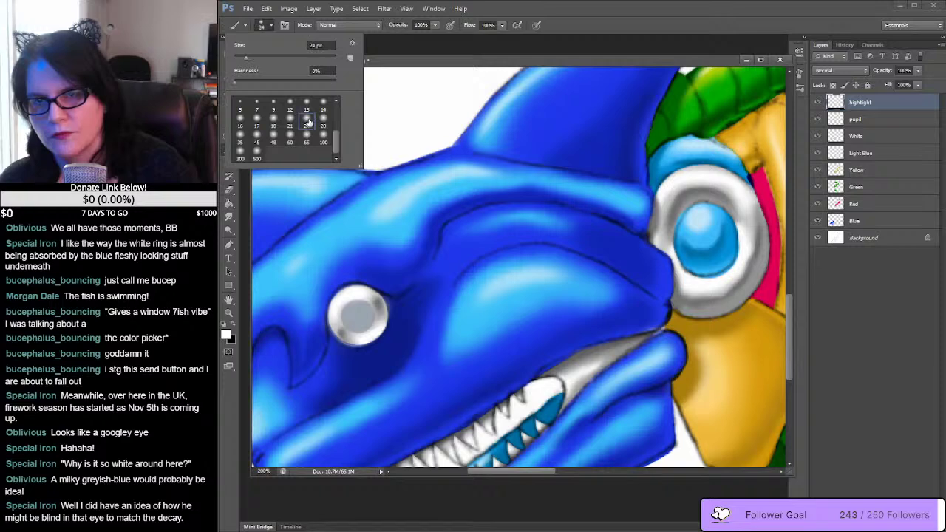
pyautogui.click(341, 313)
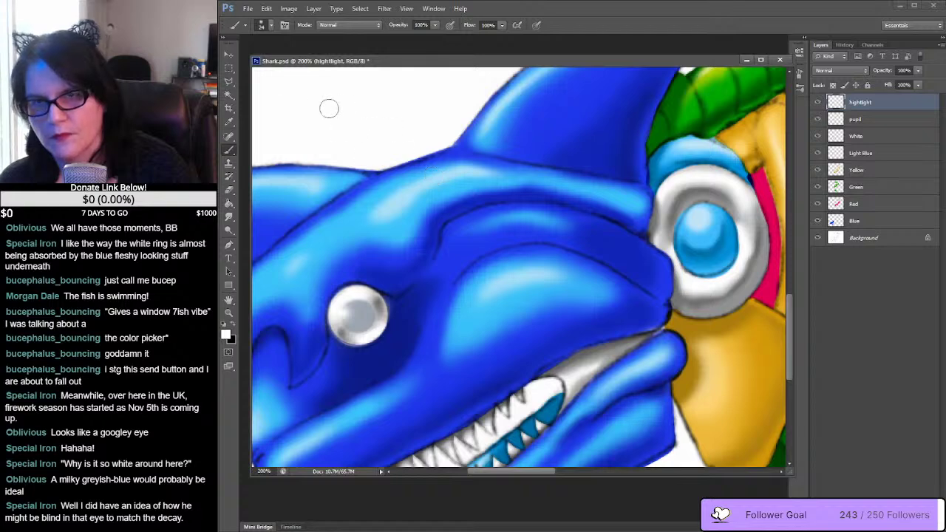
# Step: Add a smaller white highlight on the right part of the pupil with a soft 16 px brush
pyautogui.click(271, 26)
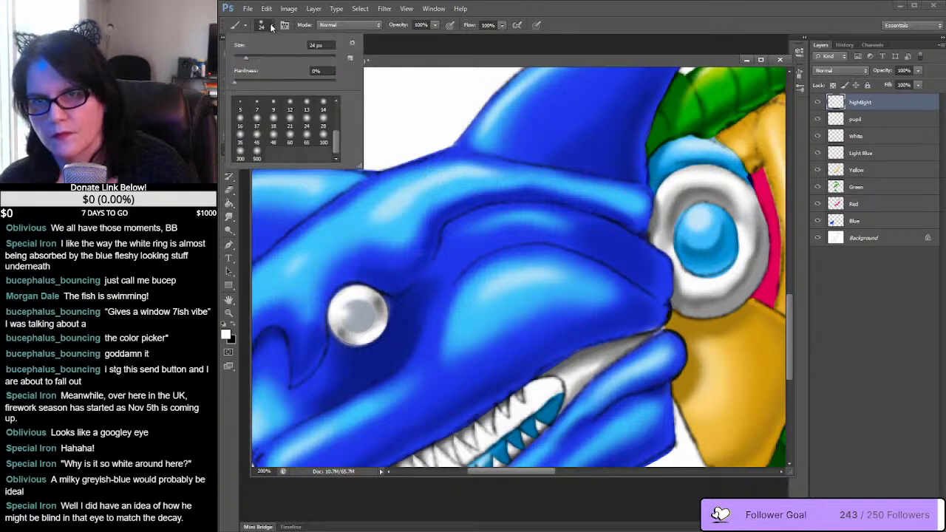
pyautogui.click(241, 120)
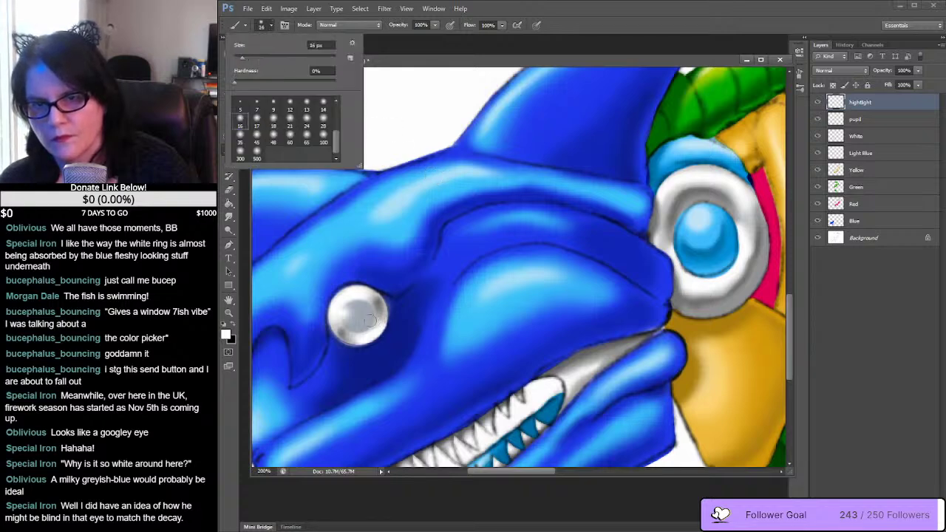
pyautogui.click(369, 319)
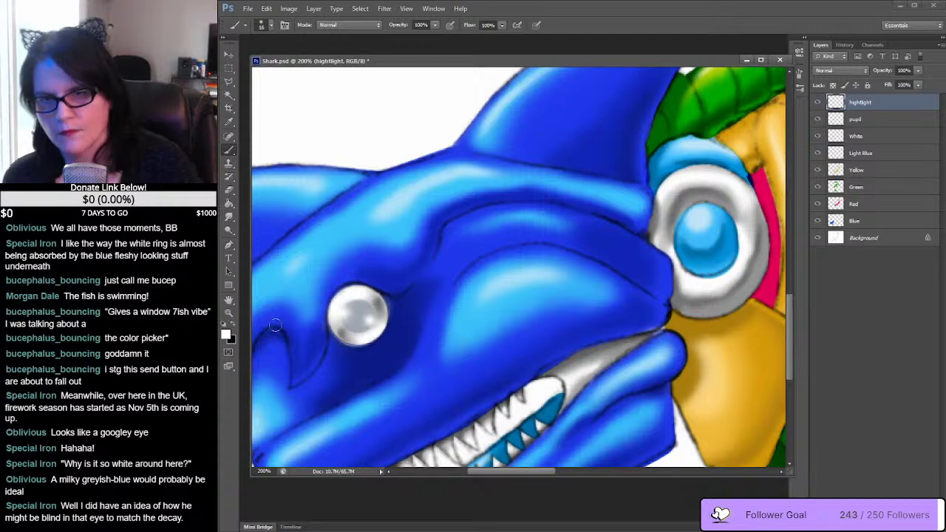
# Step: Review the highlighted small eye against the shark's head and front body, and inspect it again up close
pyautogui.press('z')
pyautogui.keyDown('alt'); pyautogui.click(591, 302); pyautogui.keyUp('alt')
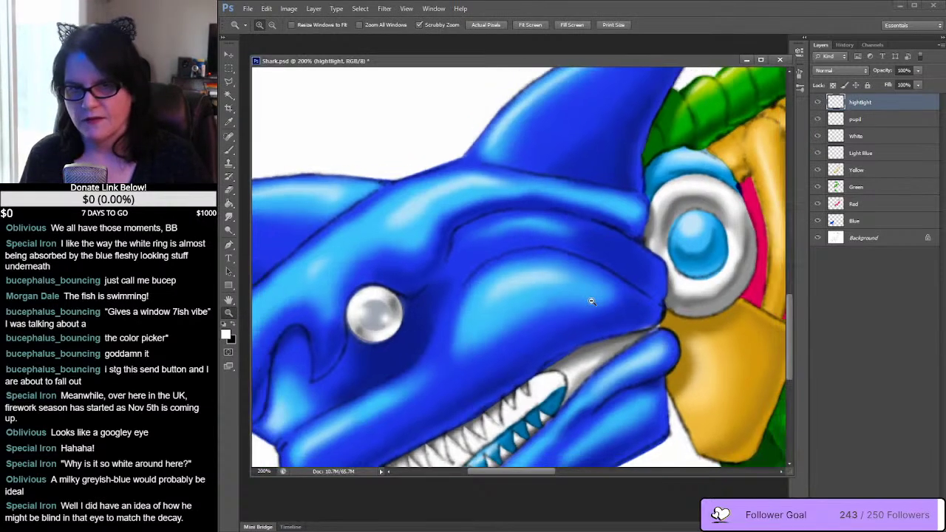
pyautogui.keyDown('alt'); pyautogui.click(591, 302); pyautogui.keyUp('alt')
pyautogui.keyDown('alt'); pyautogui.click(591, 300); pyautogui.keyUp('alt')
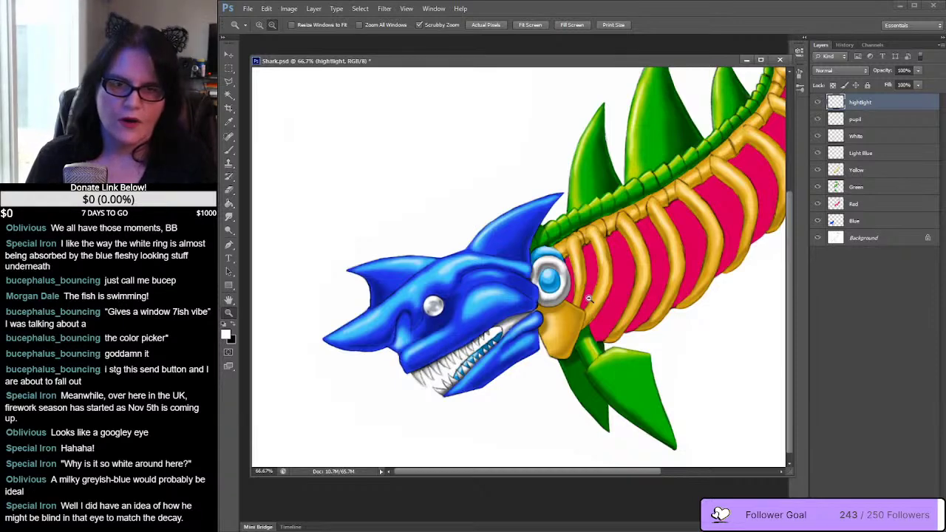
pyautogui.moveTo(653, 471); pyautogui.dragTo(680, 473)
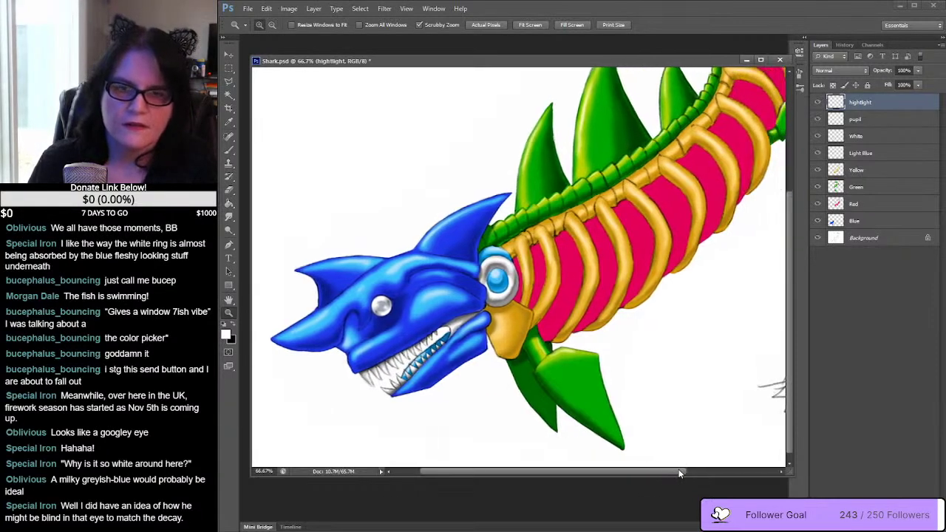
pyautogui.moveTo(789, 316); pyautogui.dragTo(792, 299)
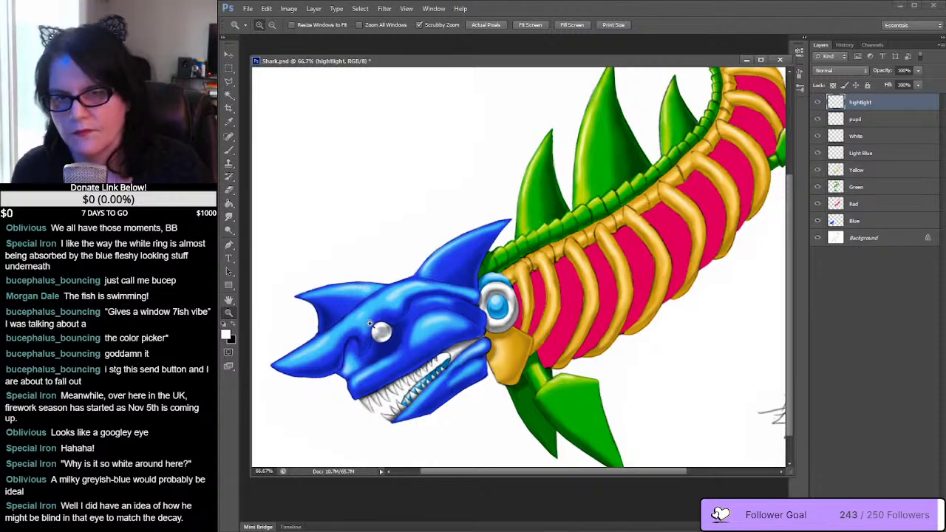
pyautogui.moveTo(381, 336); pyautogui.dragTo(384, 337)
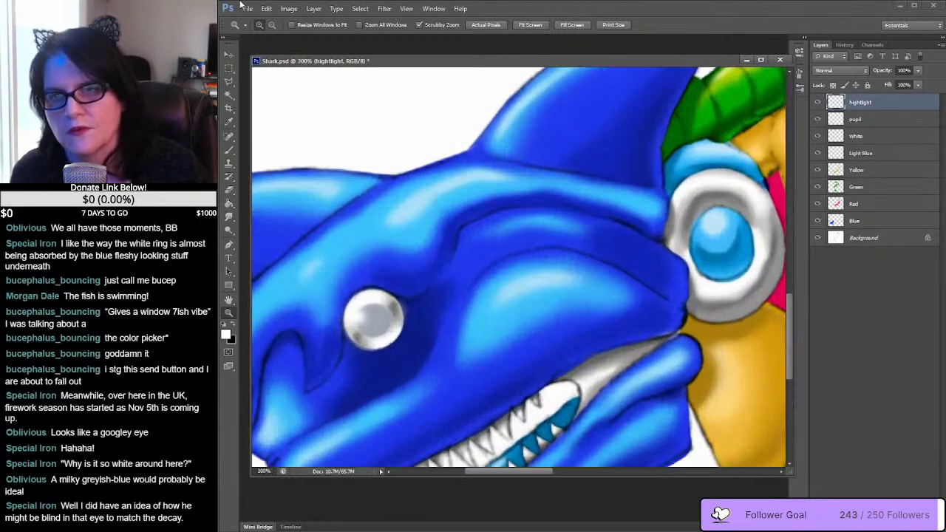
# Step: Dab a small white highlight on the lower right part of the small eye's pupil with a soft 12 px brush
pyautogui.click(229, 150)
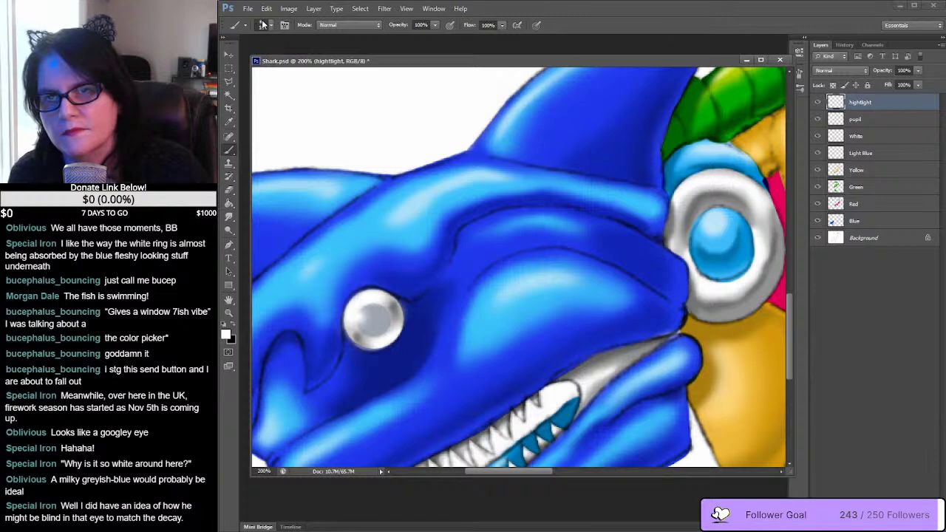
pyautogui.click(271, 24)
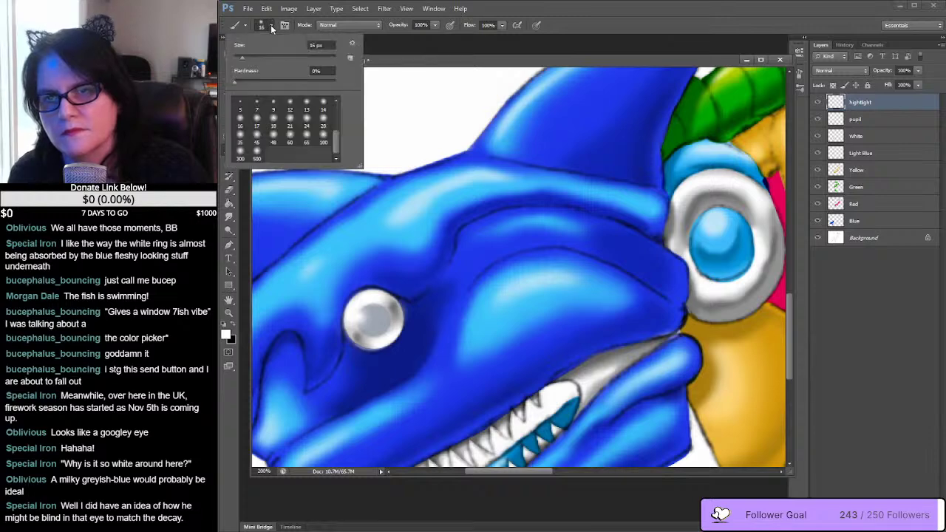
pyautogui.click(293, 109)
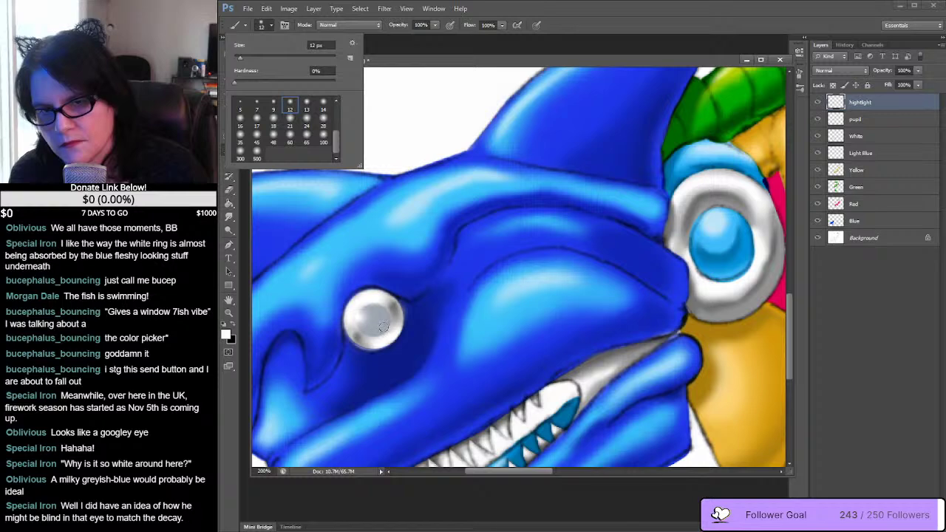
pyautogui.click(385, 325)
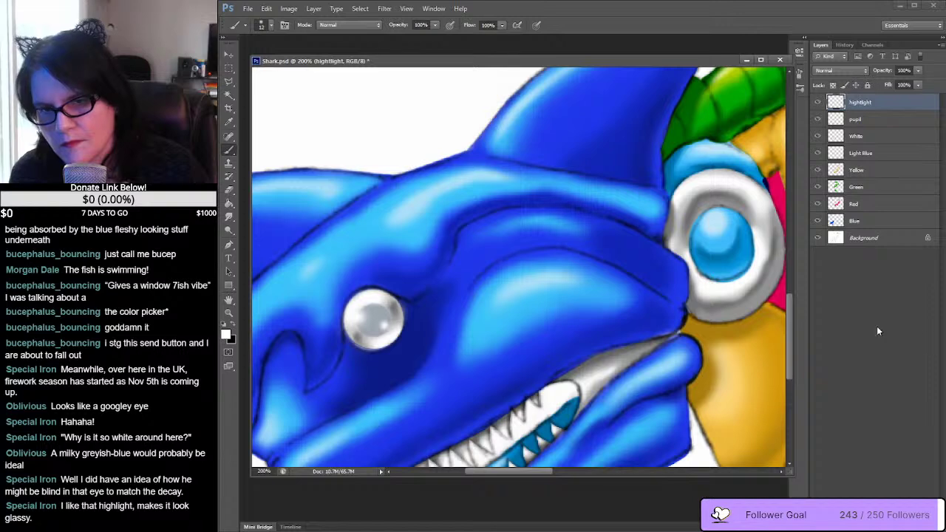
# Step: Review the whole shark and compare the small eye with the highlight layer hidden and shown
pyautogui.click(228, 313)
pyautogui.keyDown('alt'); pyautogui.click(467, 242); pyautogui.keyUp('alt')
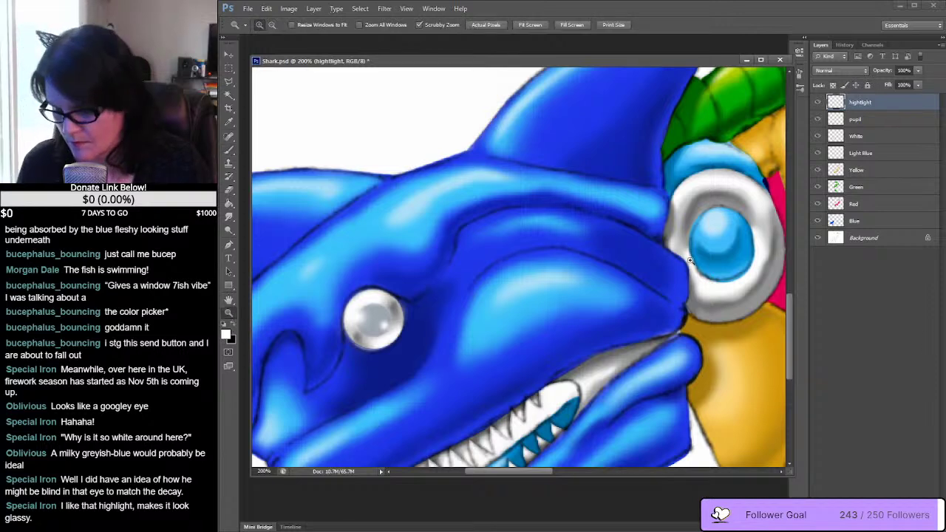
pyautogui.keyDown('alt'); pyautogui.click(467, 243); pyautogui.keyUp('alt')
pyautogui.keyDown('alt'); pyautogui.click(690, 261); pyautogui.keyUp('alt')
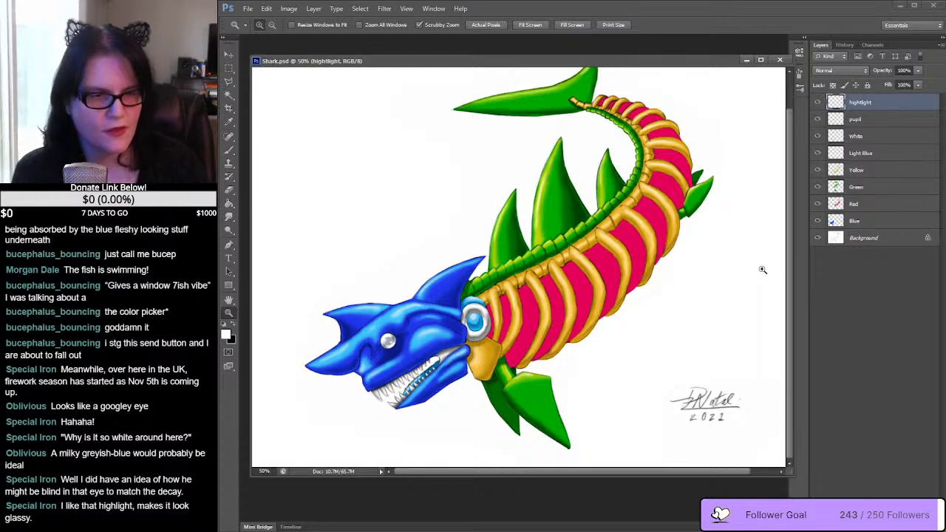
pyautogui.click(819, 103)
pyautogui.click(818, 103)
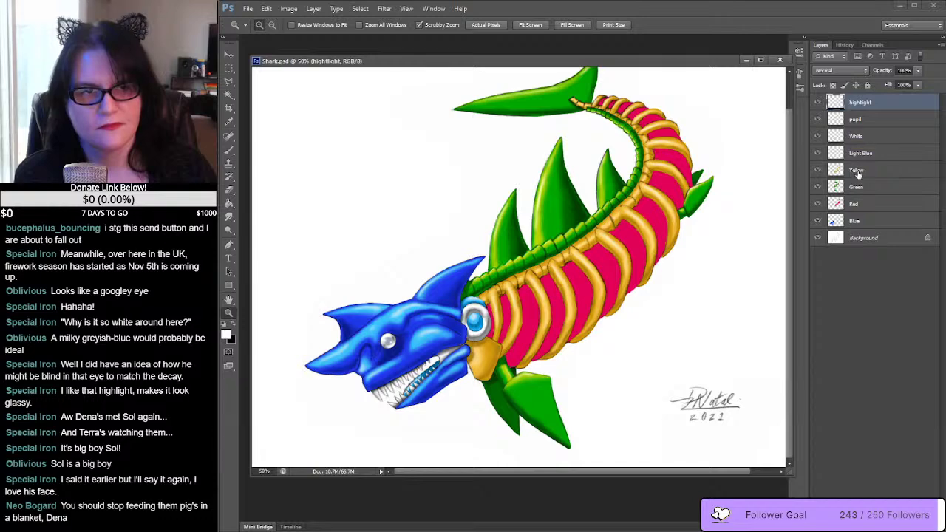
# Step: Activate the Red layer and load its painted areas between the ribs as a selection
pyautogui.click(858, 205)
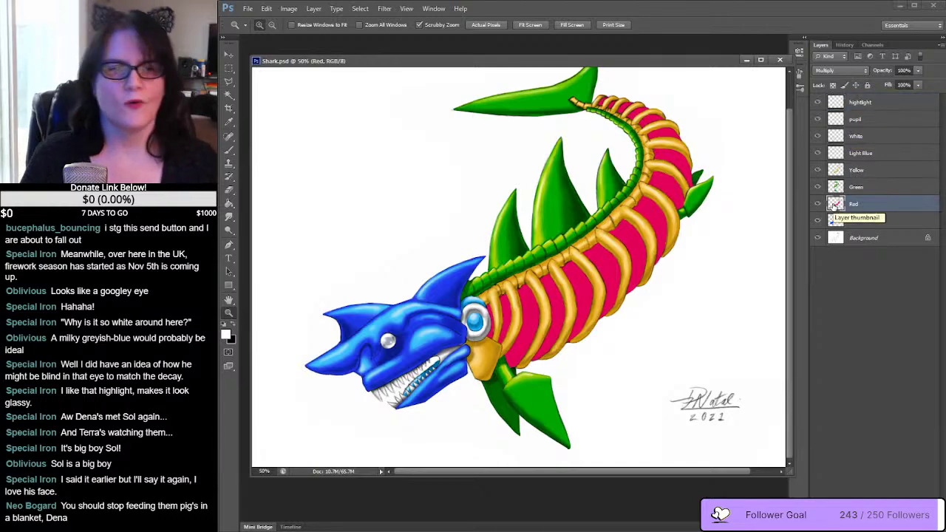
pyautogui.keyDown('ctrl'); pyautogui.click(836, 205); pyautogui.keyUp('ctrl')
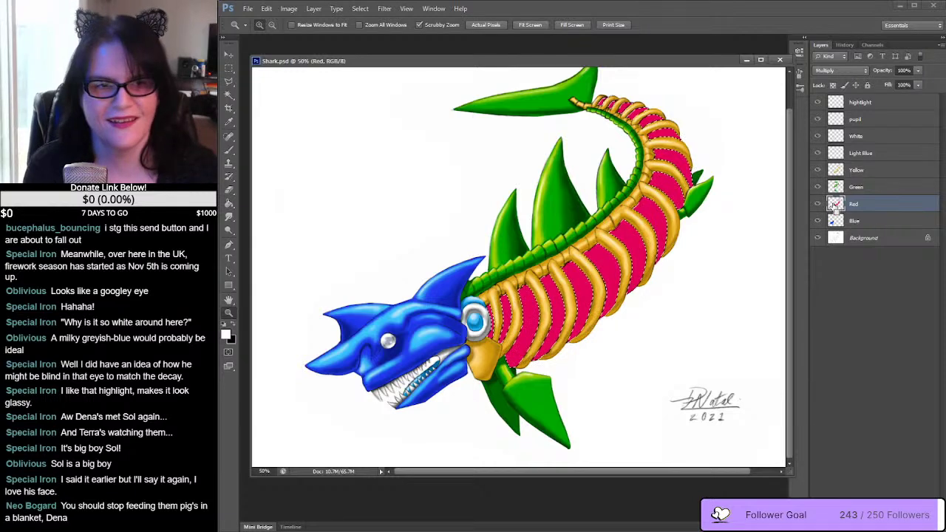
pyautogui.click(526, 332)
pyautogui.click(526, 332)
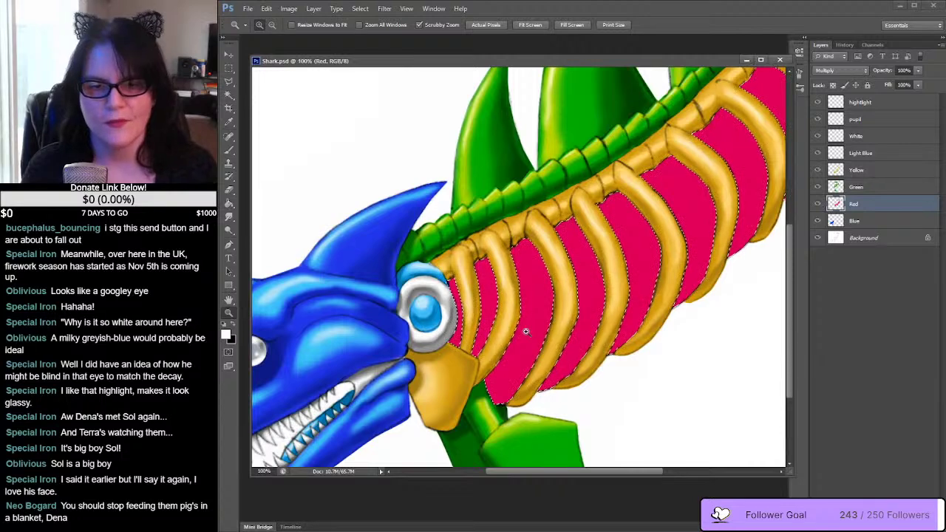
pyautogui.moveTo(498, 321); pyautogui.dragTo(517, 326)
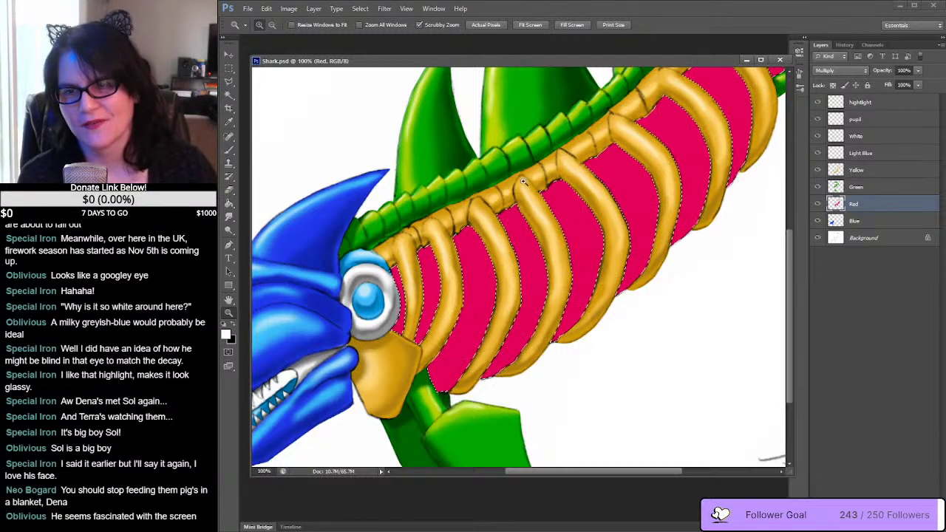
# Step: Sample the pinkish red between the ribs as both the foreground and the background colour
pyautogui.press('i')
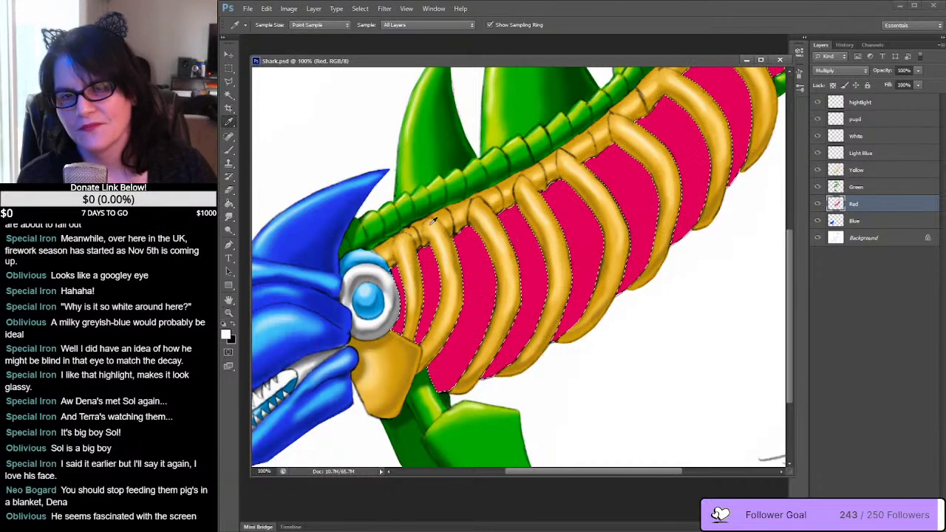
pyautogui.click(475, 249)
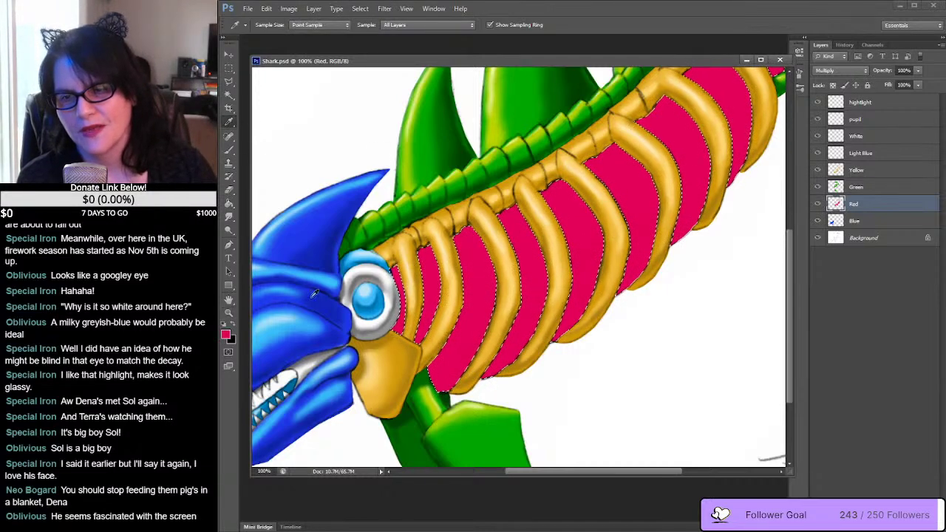
pyautogui.click(233, 327)
pyautogui.click(484, 300)
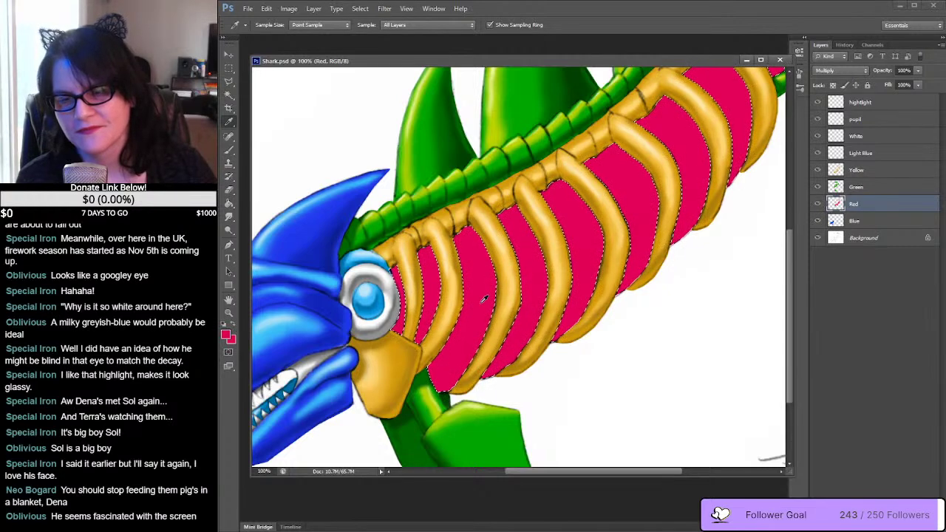
# Step: Set the foreground colour to the darker red a80141 for shading the flesh between the ribs
pyautogui.click(227, 335)
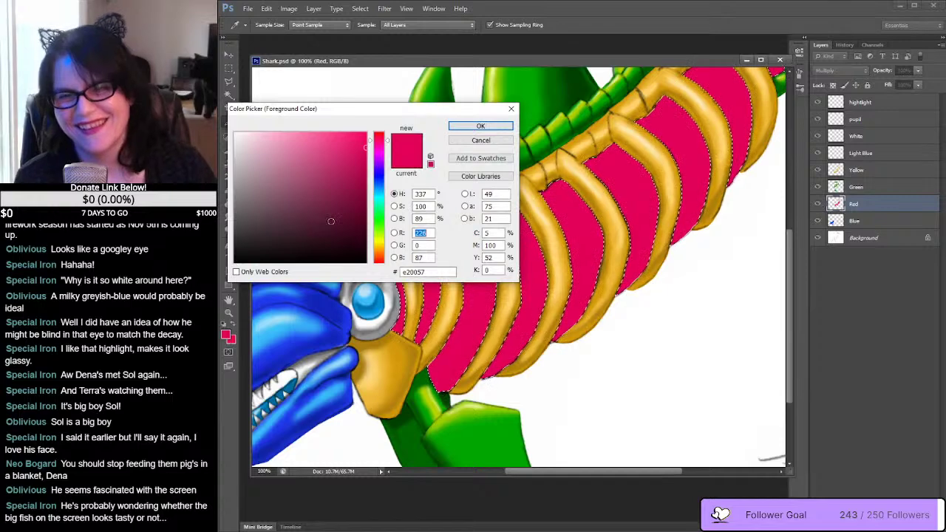
pyautogui.click(365, 170)
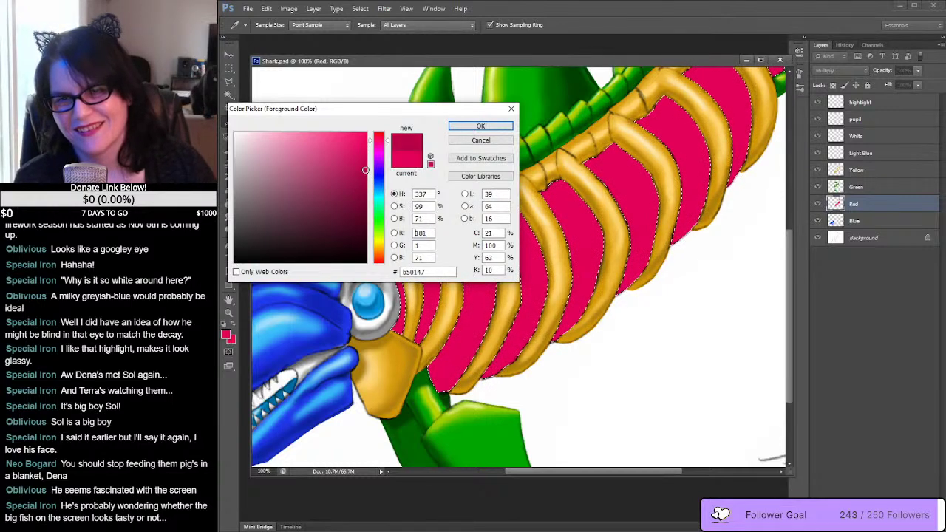
pyautogui.moveTo(364, 170); pyautogui.dragTo(365, 177)
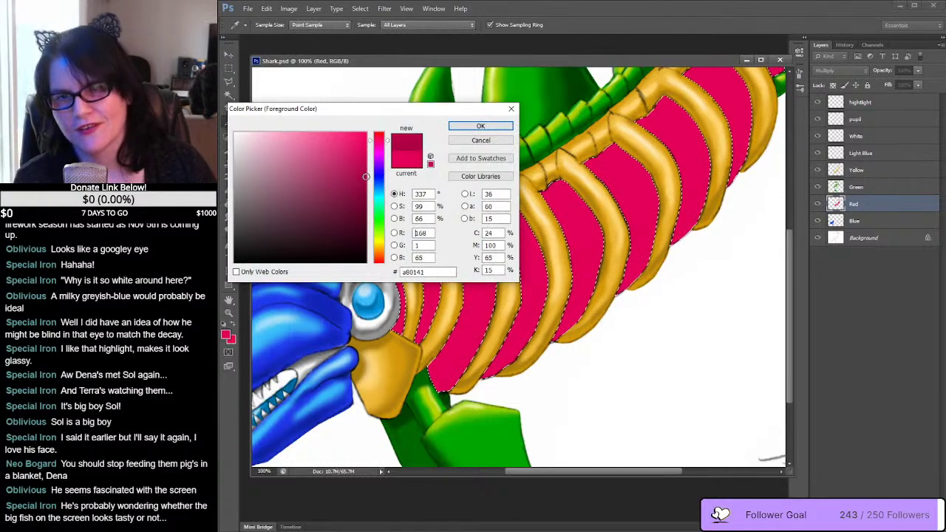
pyautogui.click(504, 124)
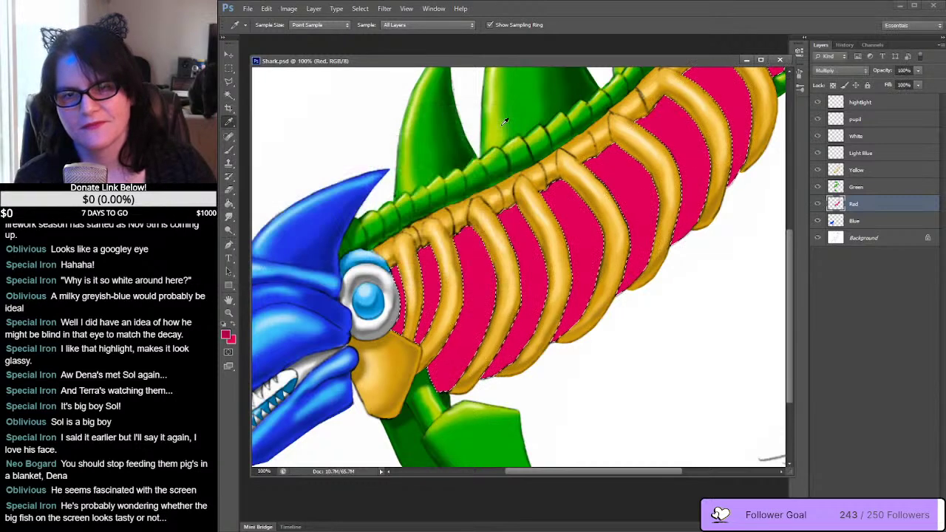
# Step: Choose a soft 100 px brush with 0% hardness for shading the red areas
pyautogui.click(232, 153)
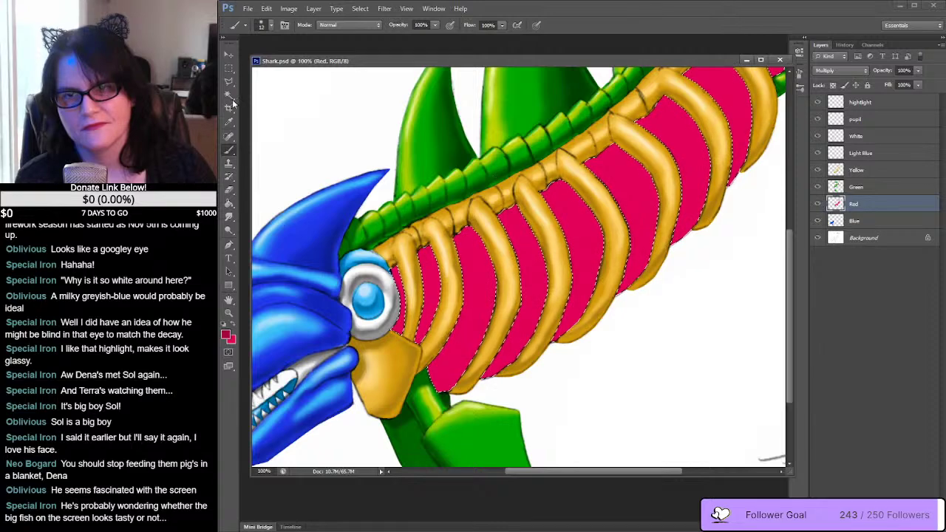
pyautogui.click(271, 26)
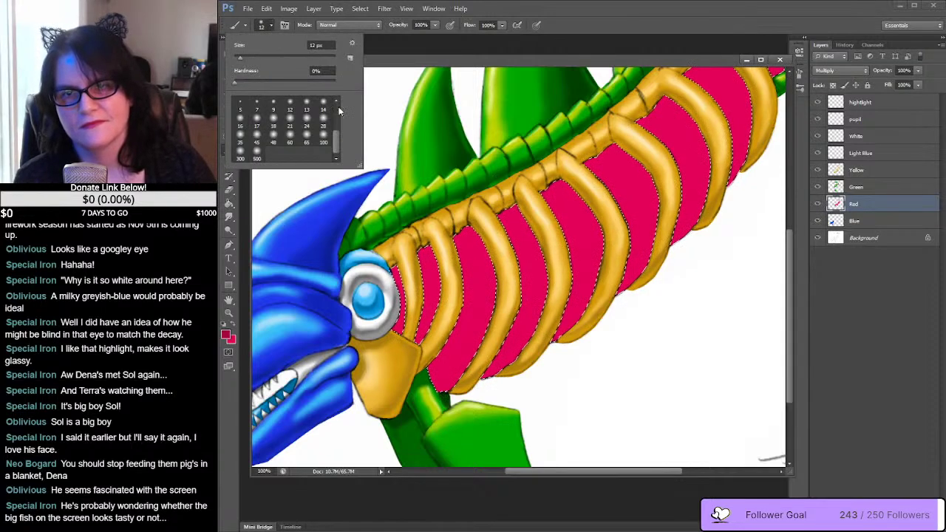
pyautogui.click(323, 142)
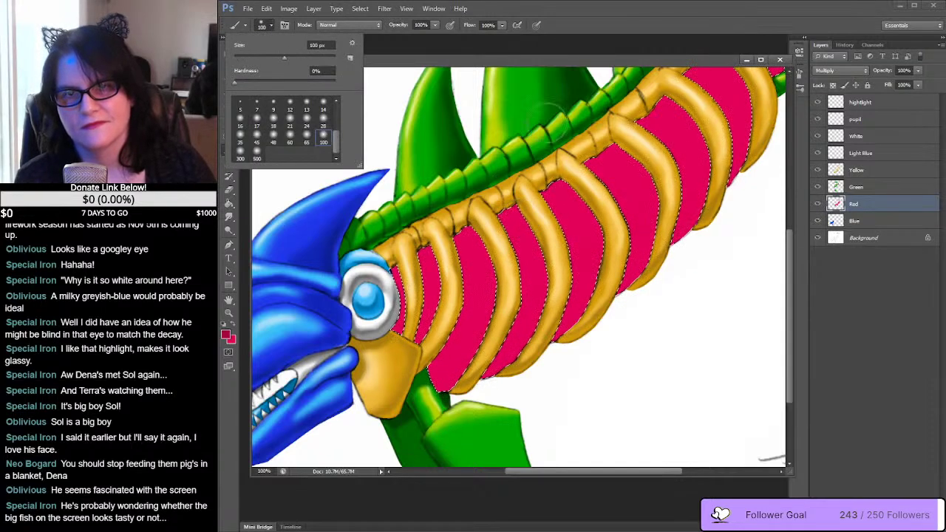
pyautogui.click(555, 62)
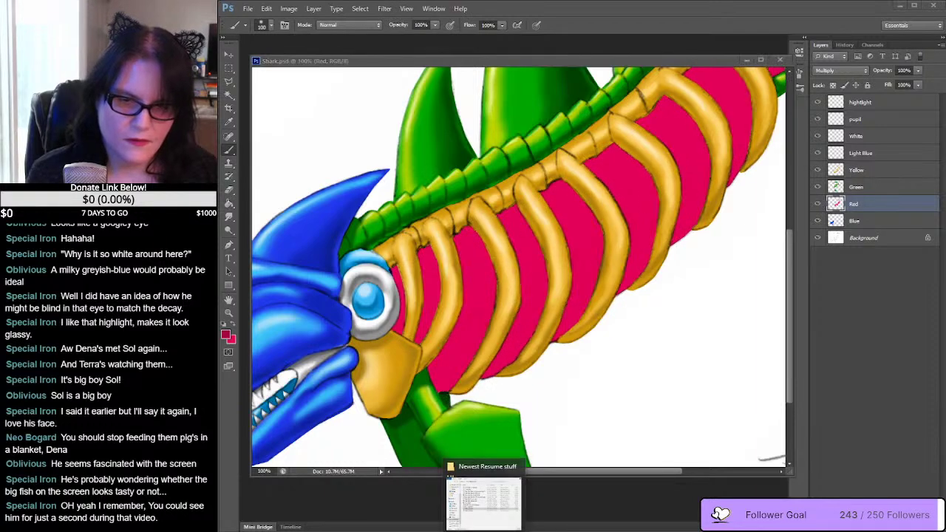
# Step: Switch to File Explorer and open the shark folder inside the reference folder of Abadox designs
pyautogui.rightClick(484, 529)
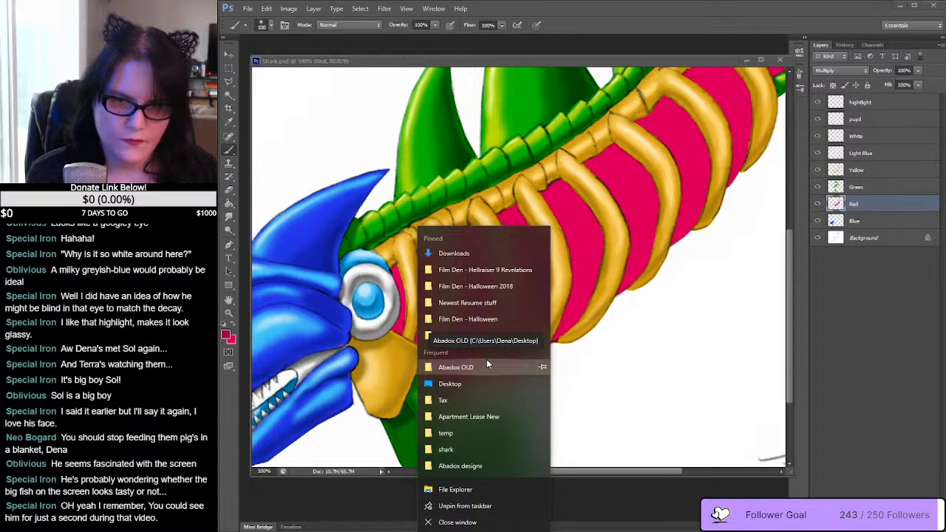
pyautogui.click(483, 466)
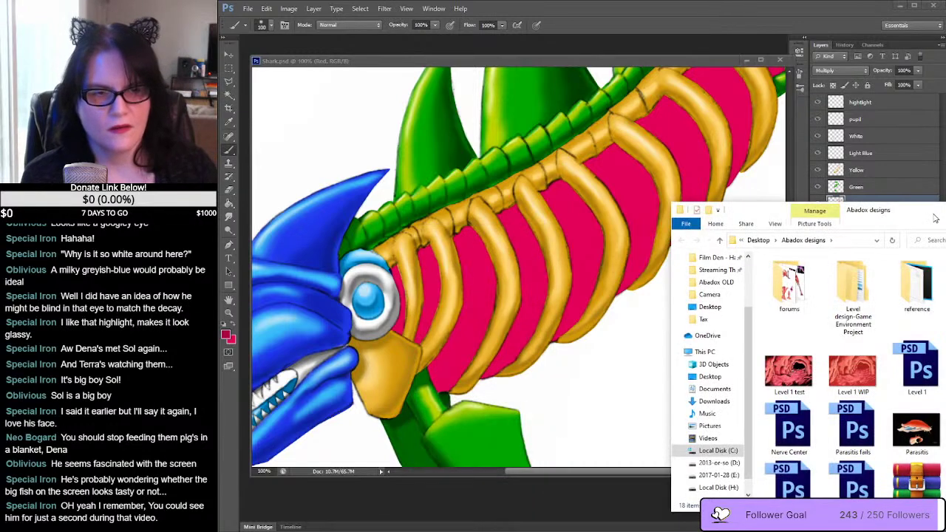
pyautogui.doubleClick(930, 299)
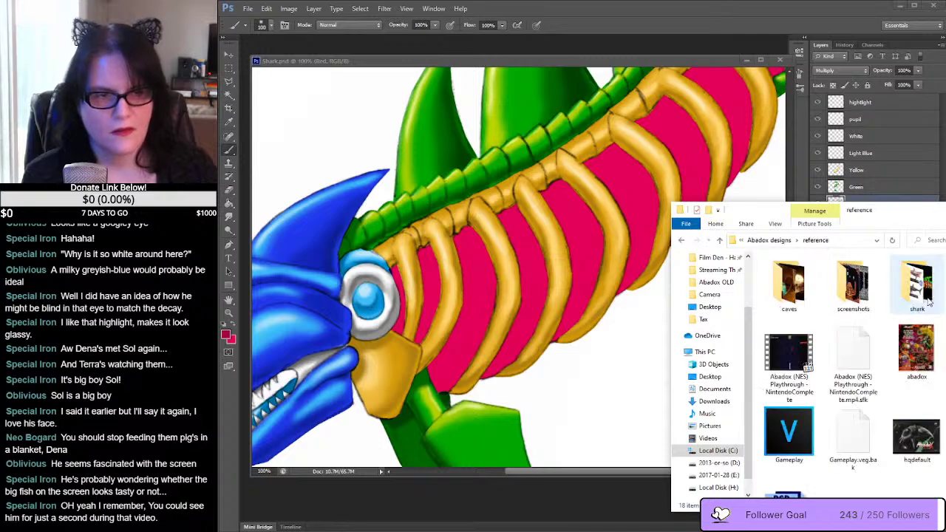
pyautogui.moveTo(927, 210); pyautogui.dragTo(640, 169)
pyautogui.doubleClick(625, 243)
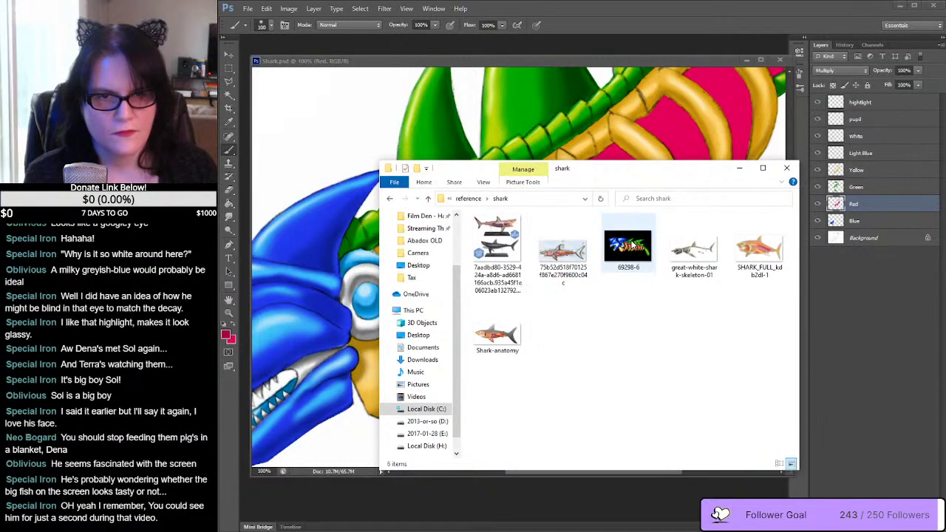
# Step: Examine the labelled anatomy chart, SHARK_FULL_kdb2dl-1 and Shark-anatomy reference images for the ribs and internal organs
pyautogui.doubleClick(563, 252)
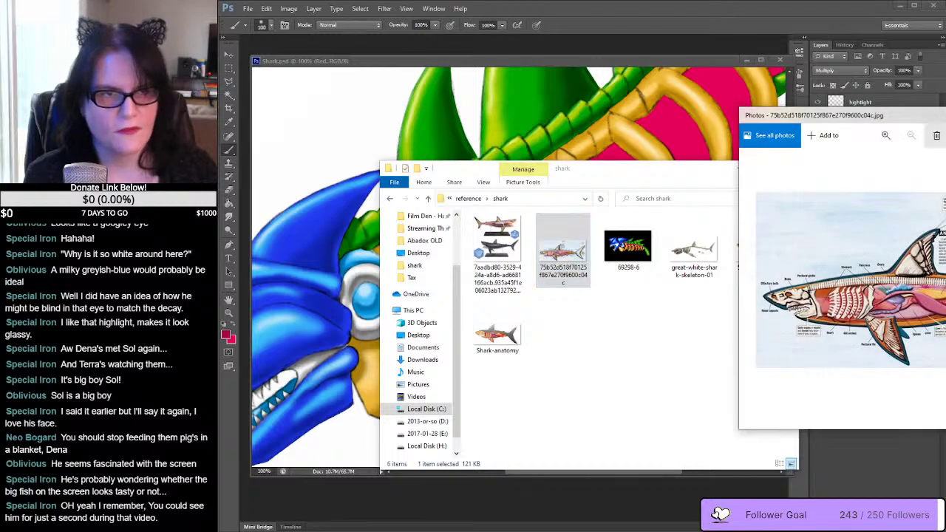
pyautogui.moveTo(642, 109); pyautogui.dragTo(530, 100)
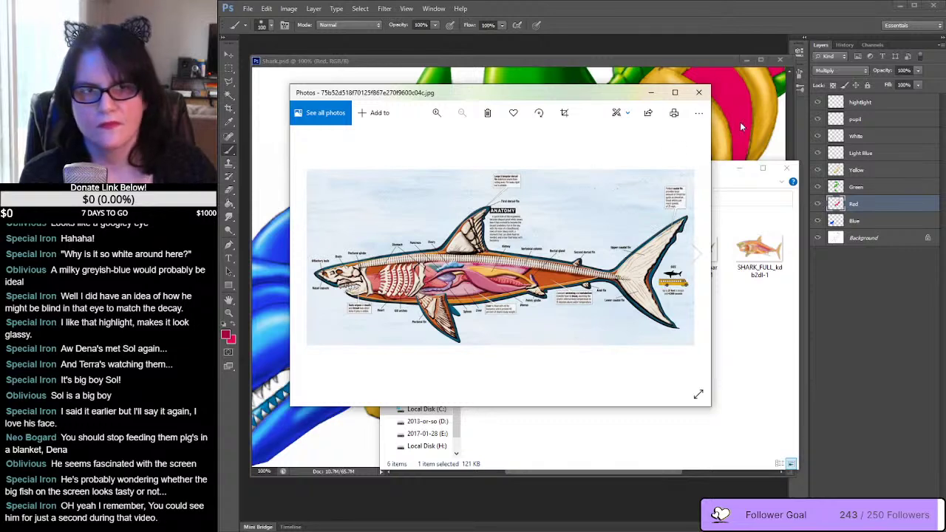
pyautogui.click(701, 94)
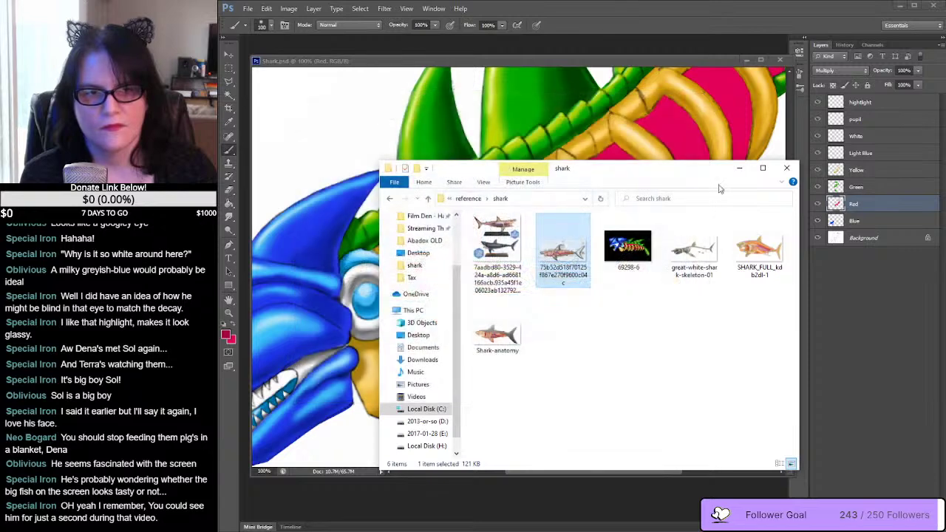
pyautogui.doubleClick(755, 251)
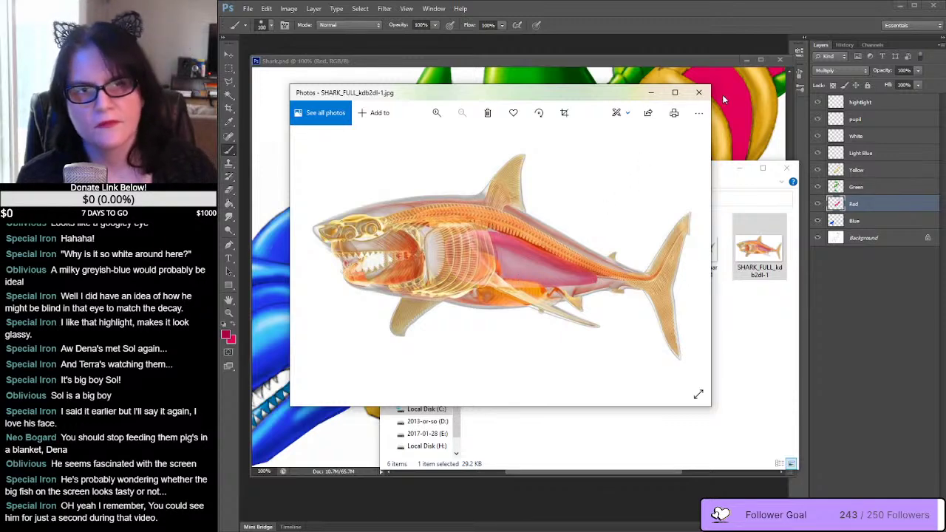
pyautogui.click(698, 92)
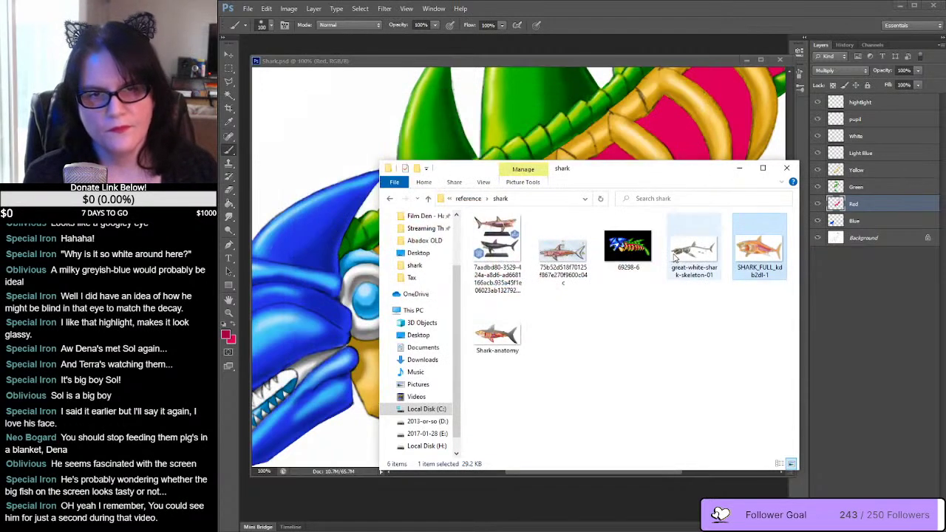
pyautogui.doubleClick(495, 338)
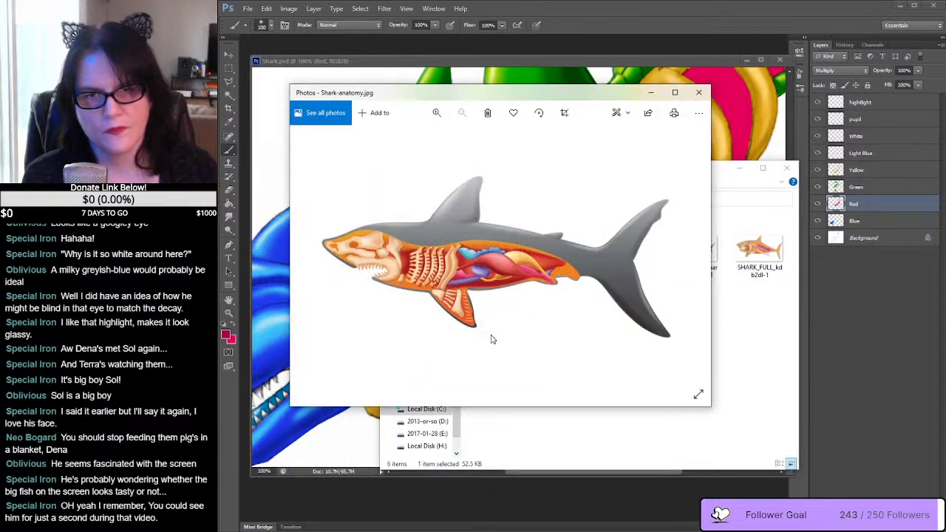
pyautogui.click(698, 92)
pyautogui.doubleClick(564, 259)
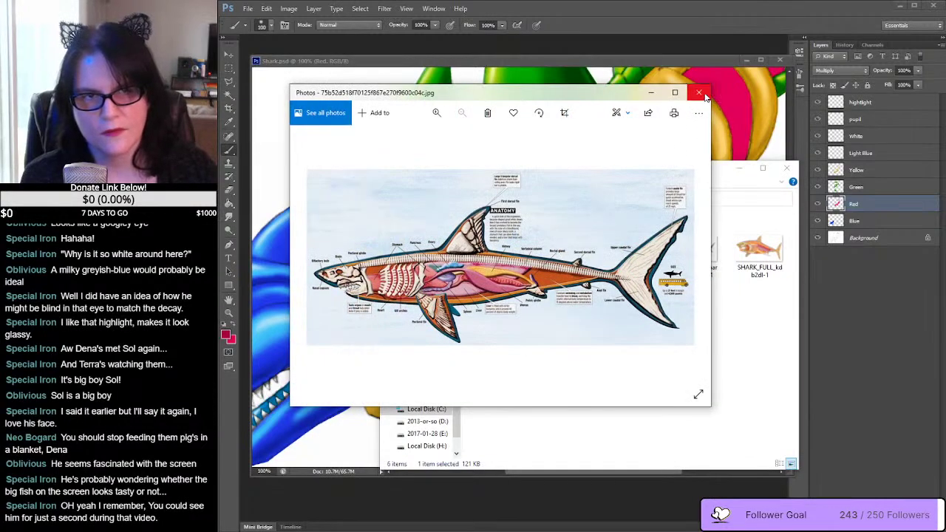
pyautogui.click(698, 93)
pyautogui.doubleClick(497, 339)
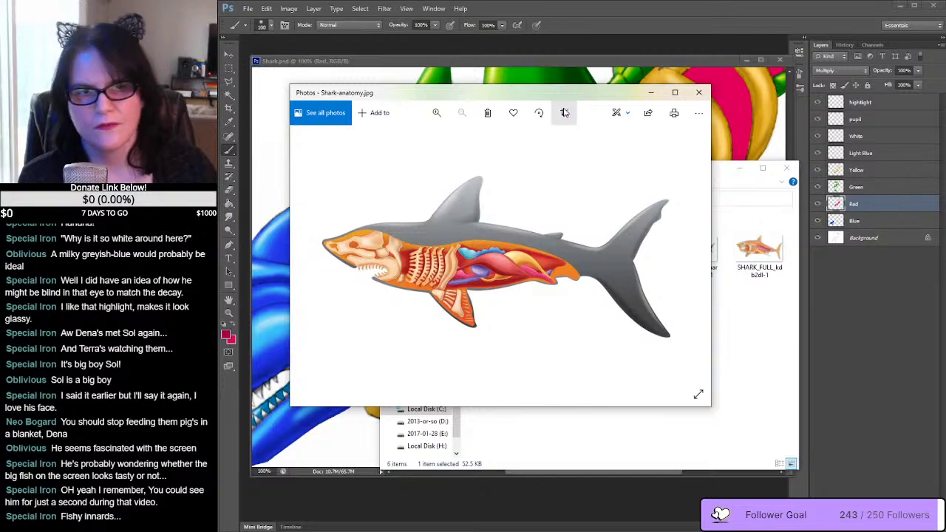
pyautogui.click(699, 93)
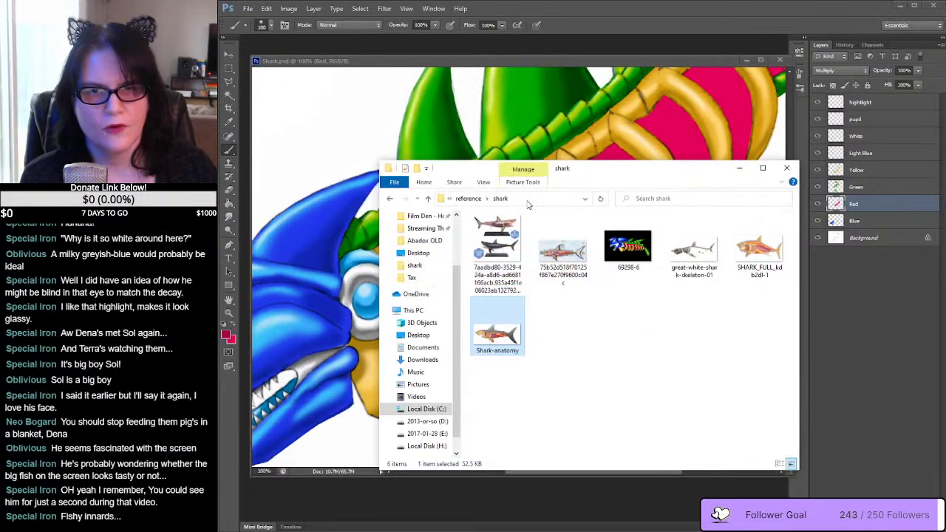
# Step: Examine the two-way shark model photo and the Shark-anatomy image for the internal organs, and return to the Shark.psd illustration
pyautogui.doubleClick(496, 238)
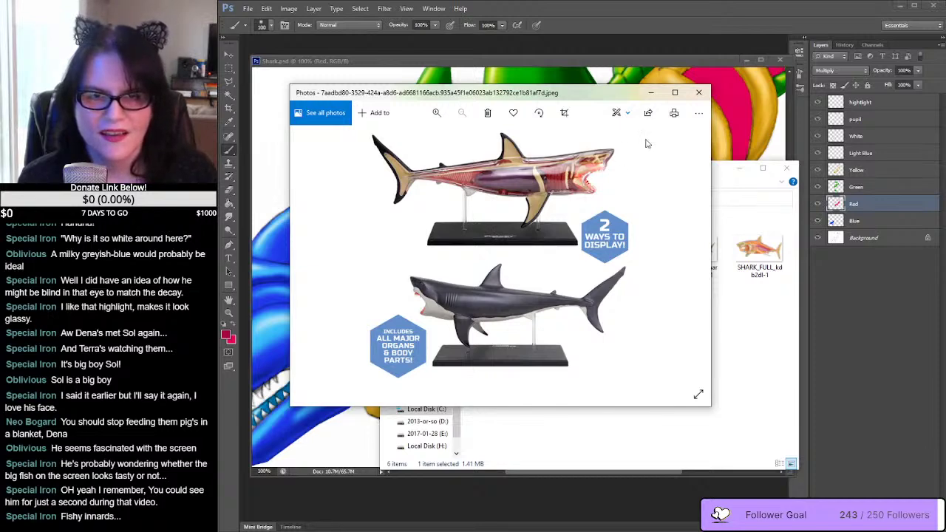
pyautogui.click(699, 94)
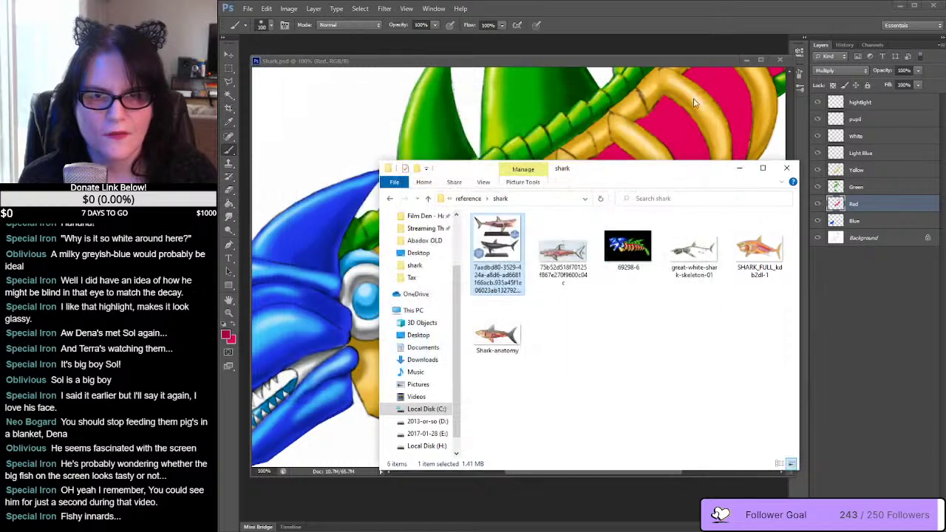
pyautogui.doubleClick(500, 335)
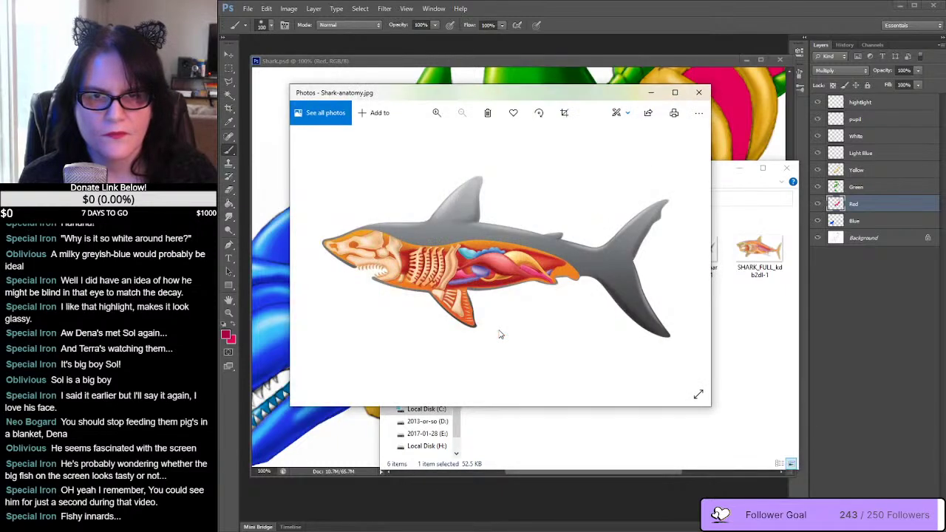
pyautogui.hotkey('alt', 'F4')
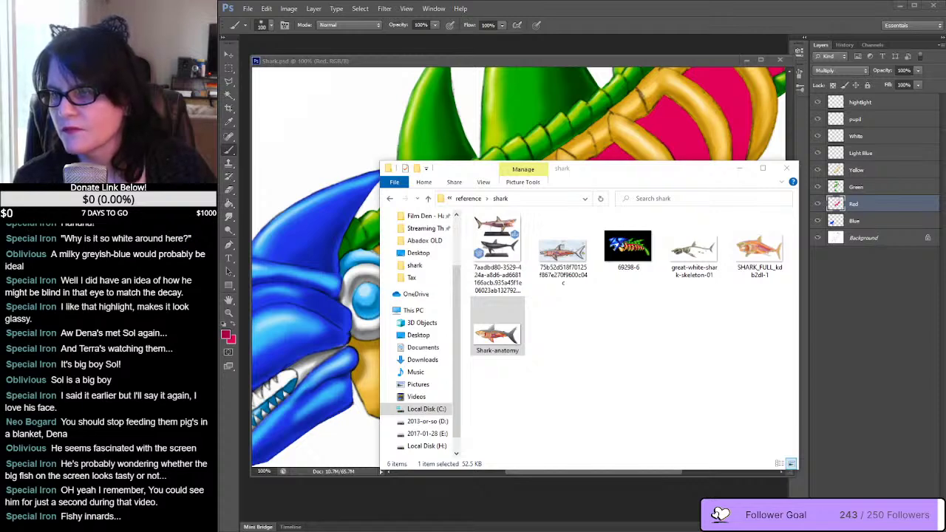
pyautogui.click(739, 168)
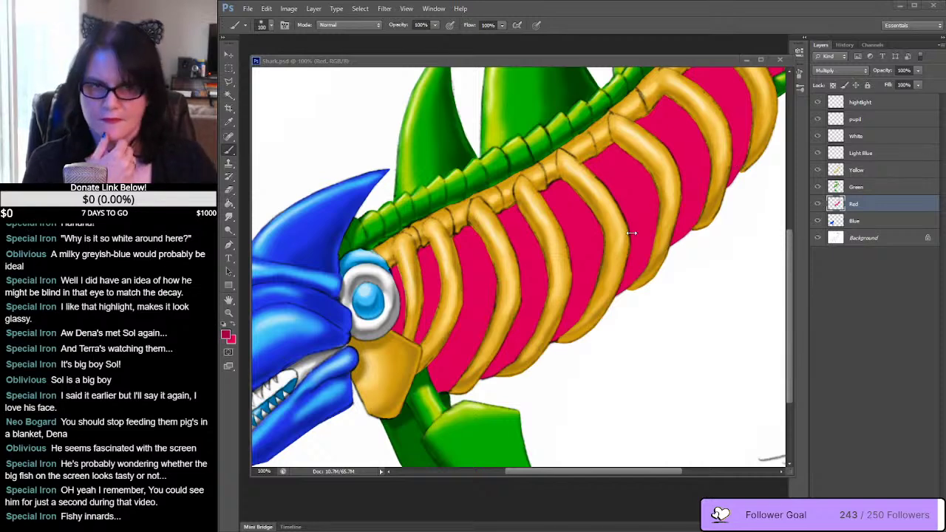
# Step: Load the Red layer's painted areas as a selection to confine the shading to the flesh between the ribs
pyautogui.keyDown('ctrl'); pyautogui.click(836, 204); pyautogui.keyUp('ctrl')
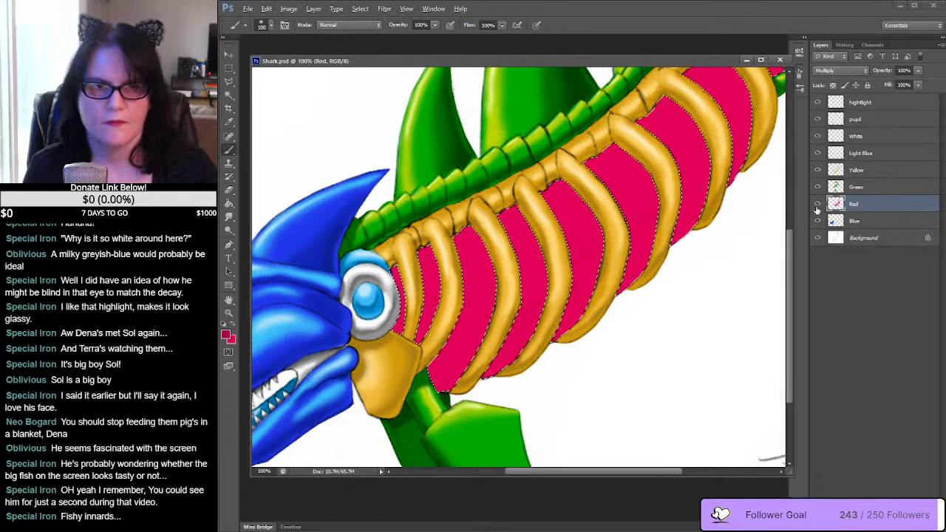
pyautogui.click(234, 329)
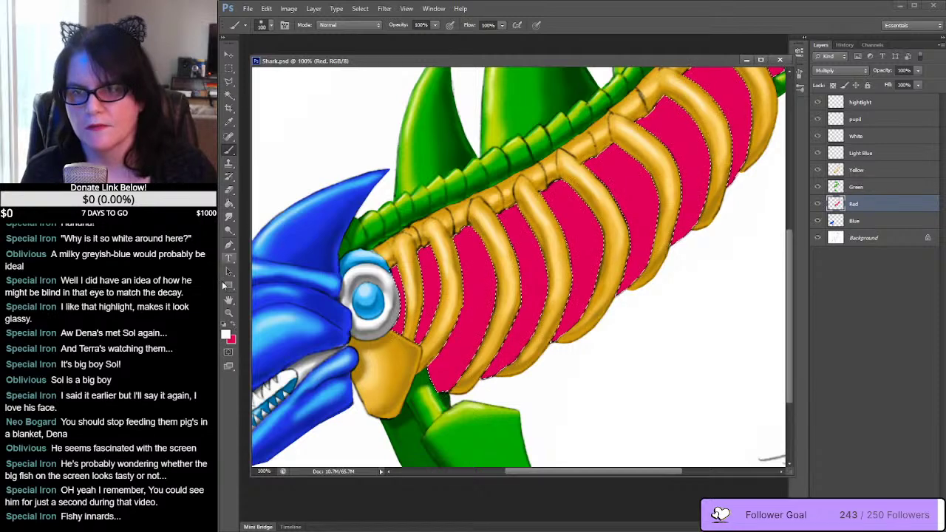
pyautogui.click(229, 313)
pyautogui.keyDown('alt'); pyautogui.click(654, 223); pyautogui.keyUp('alt')
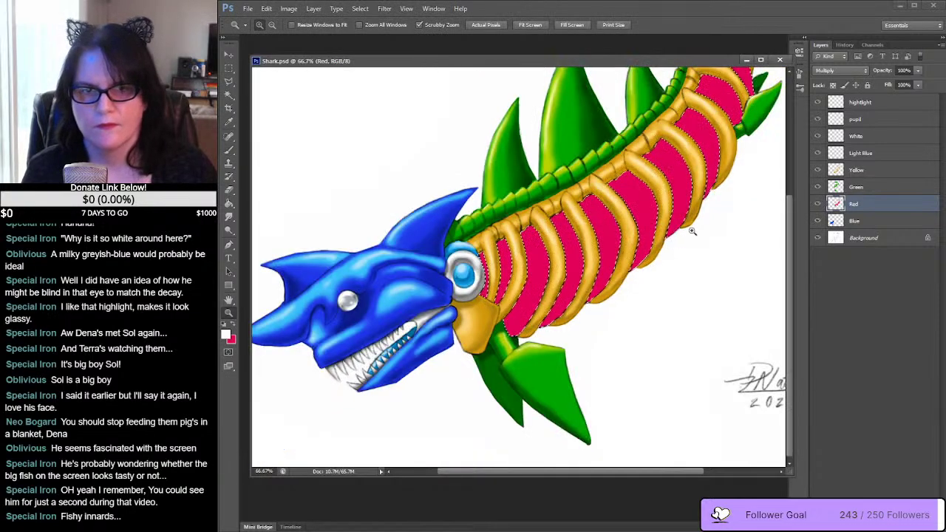
pyautogui.moveTo(654, 223); pyautogui.dragTo(667, 331)
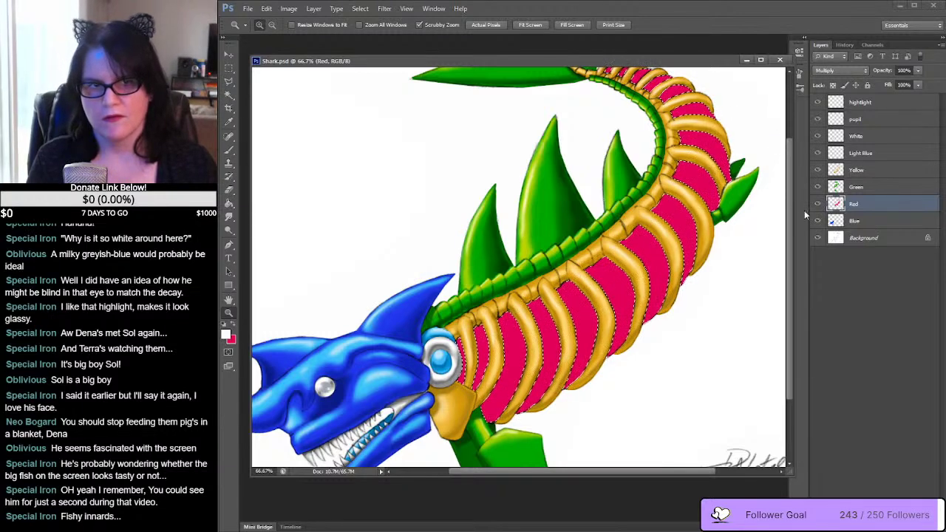
pyautogui.moveTo(786, 220); pyautogui.dragTo(788, 204)
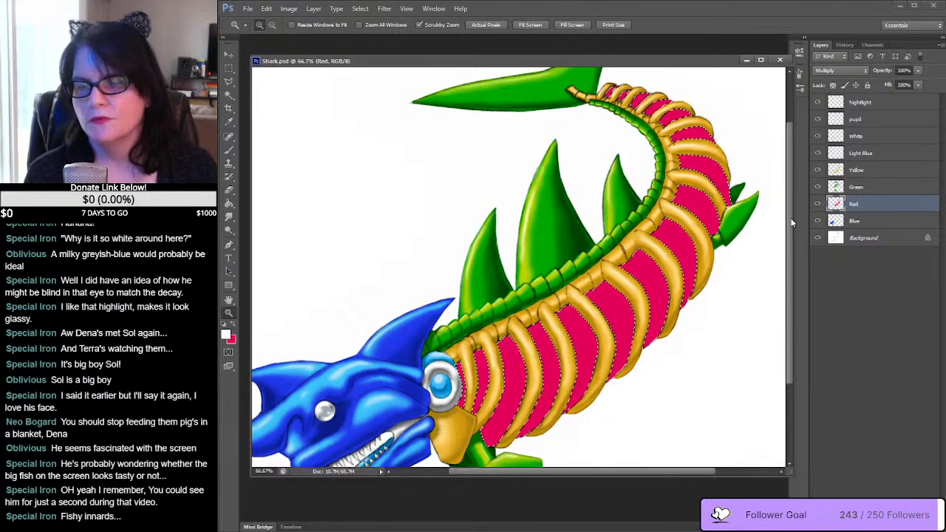
pyautogui.moveTo(791, 218); pyautogui.dragTo(808, 229)
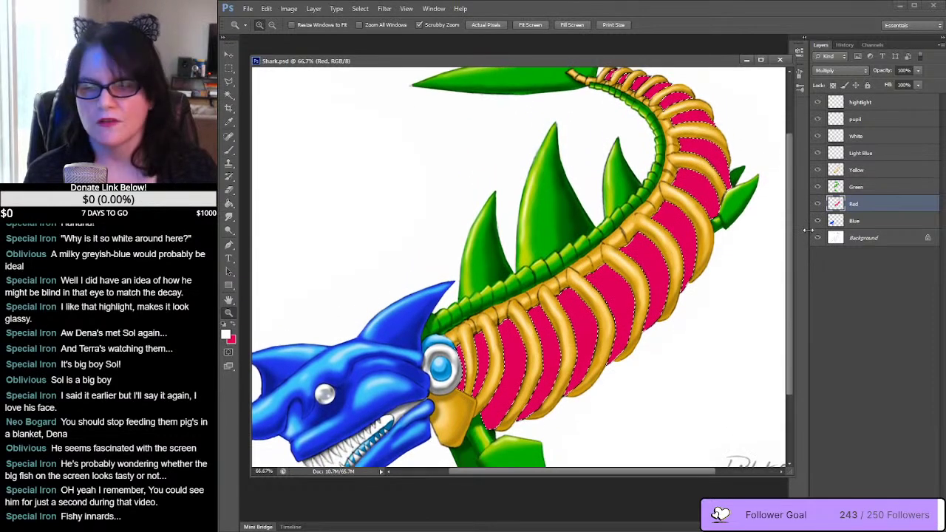
# Step: Sample the flesh red between the ribs and darken the foreground colour to a60040
pyautogui.click(229, 122)
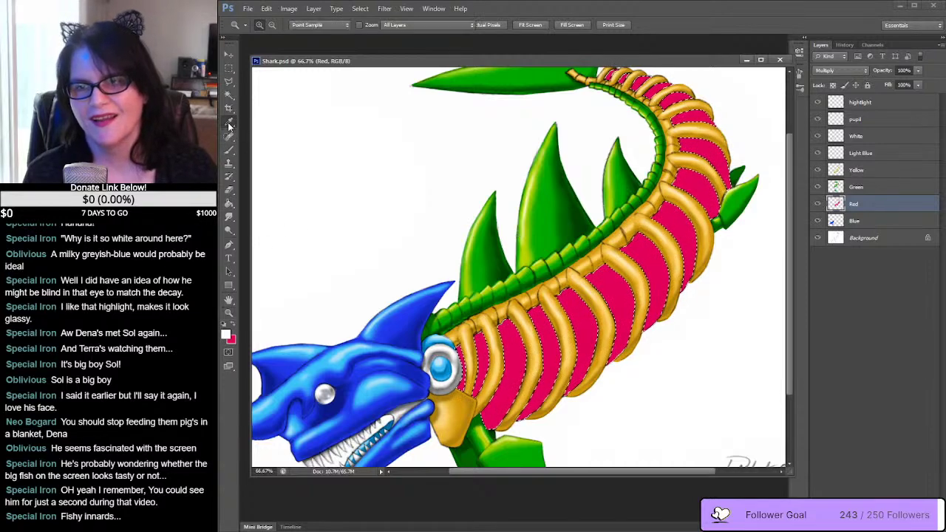
pyautogui.click(521, 345)
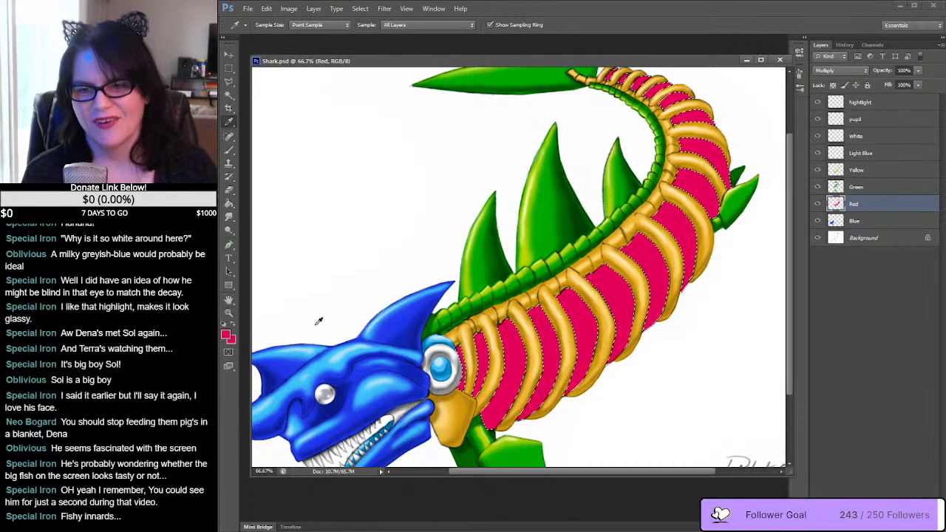
pyautogui.click(226, 334)
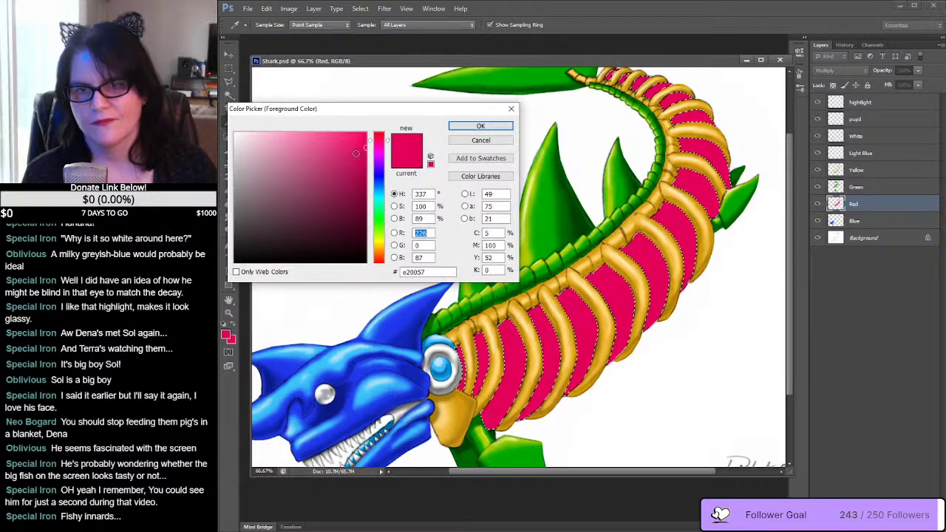
pyautogui.moveTo(362, 167); pyautogui.dragTo(368, 177)
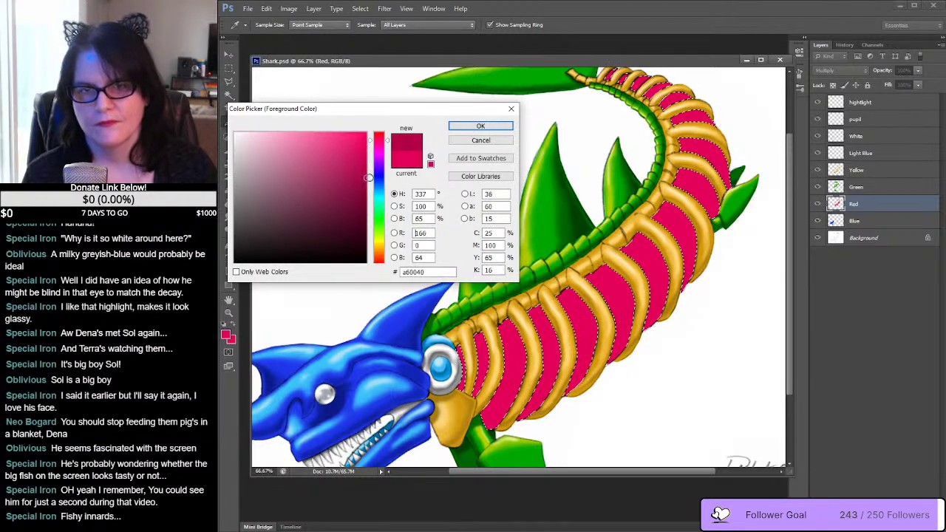
pyautogui.click(480, 125)
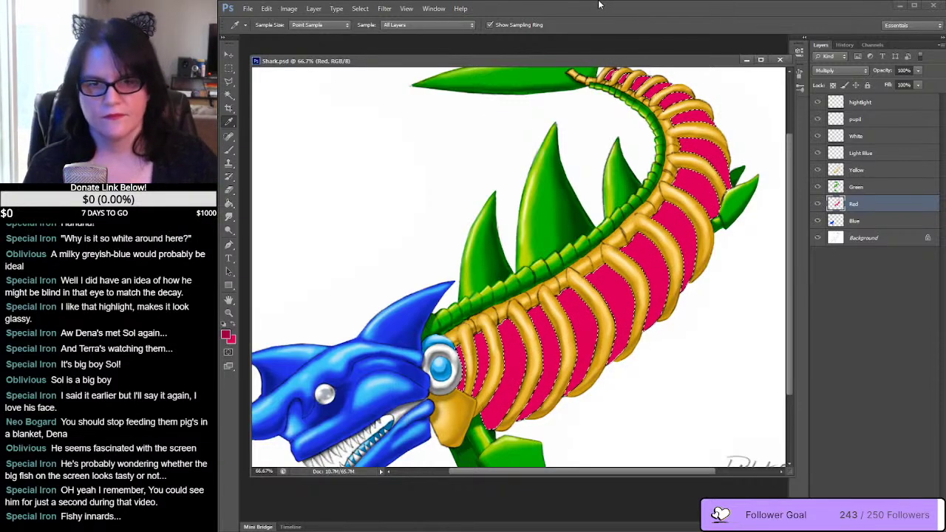
# Step: Brush soft dark red muscle-like shading across the selected flesh between the ribs, from behind the head to the tail
pyautogui.moveTo(632, 315)
pyautogui.mouseDown()
pyautogui.moveTo(571, 248)
pyautogui.moveTo(576, 230)
pyautogui.moveTo(599, 235)
pyautogui.moveTo(604, 256)
pyautogui.mouseUp()
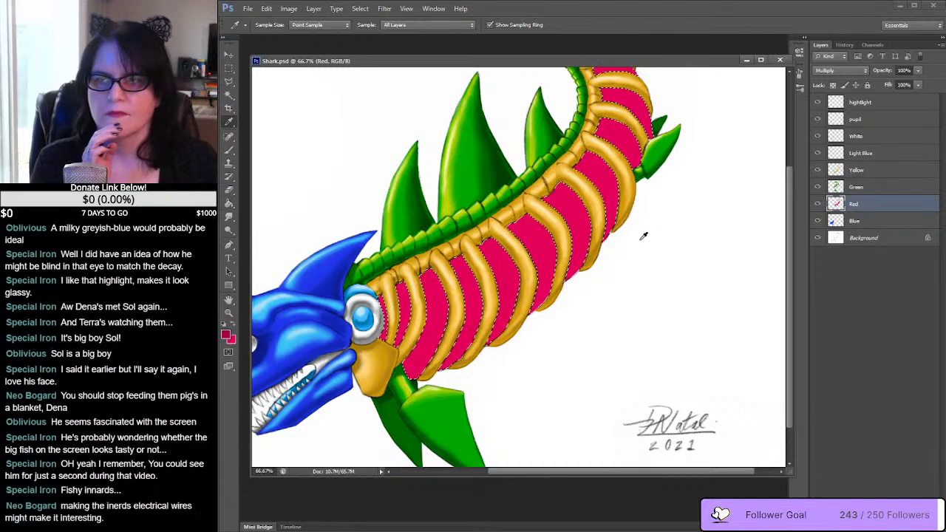
pyautogui.click(229, 150)
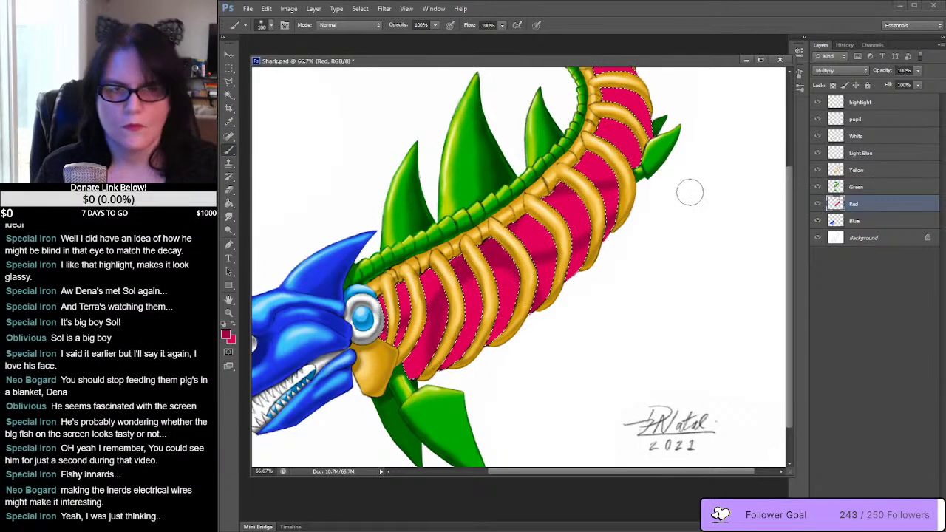
pyautogui.hotkey('ctrl', 'd')
pyautogui.moveTo(678, 203); pyautogui.dragTo(622, 300)
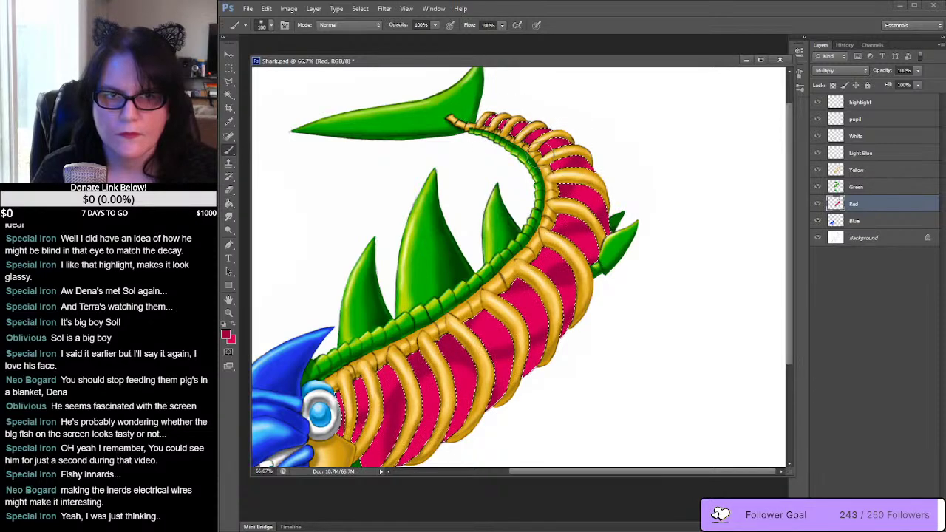
pyautogui.moveTo(663, 236)
pyautogui.mouseDown()
pyautogui.moveTo(714, 148)
pyautogui.moveTo(674, 190)
pyautogui.moveTo(710, 170)
pyautogui.moveTo(687, 167)
pyautogui.moveTo(561, 252)
pyautogui.mouseUp()
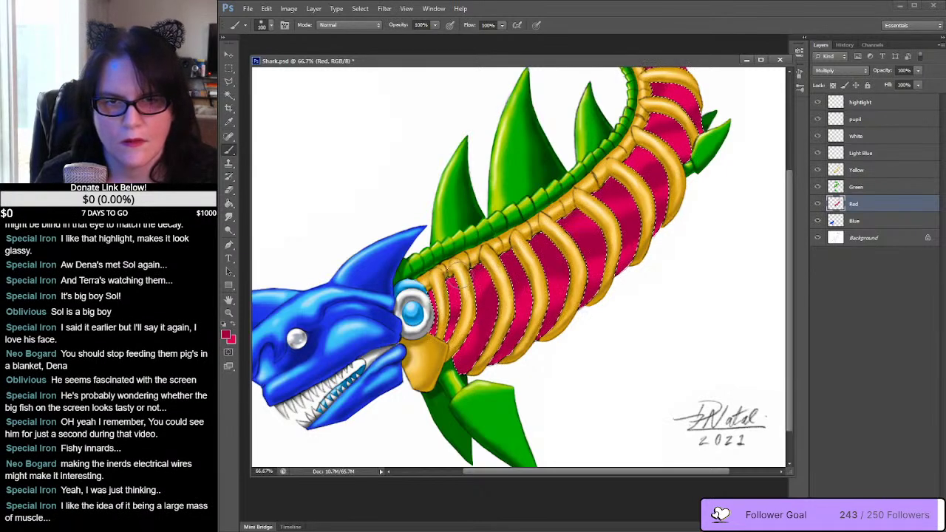
# Step: Set the foreground colour to the darker crimson #74002d for shading the Red layer's selected flesh areas
pyautogui.moveTo(658, 207); pyautogui.dragTo(566, 318)
pyautogui.keyDown('ctrl'); pyautogui.click(835, 204); pyautogui.keyUp('ctrl')
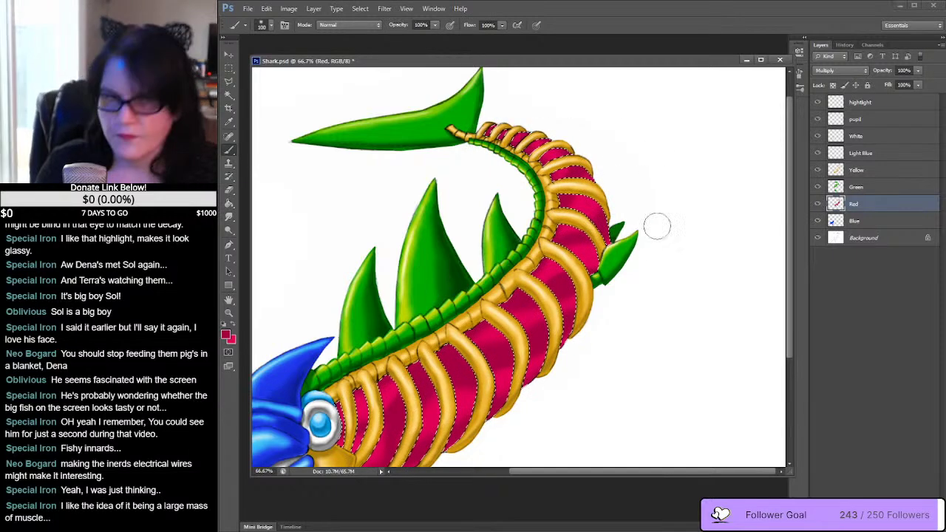
pyautogui.moveTo(685, 230)
pyautogui.mouseDown()
pyautogui.moveTo(724, 143)
pyautogui.moveTo(752, 143)
pyautogui.mouseUp()
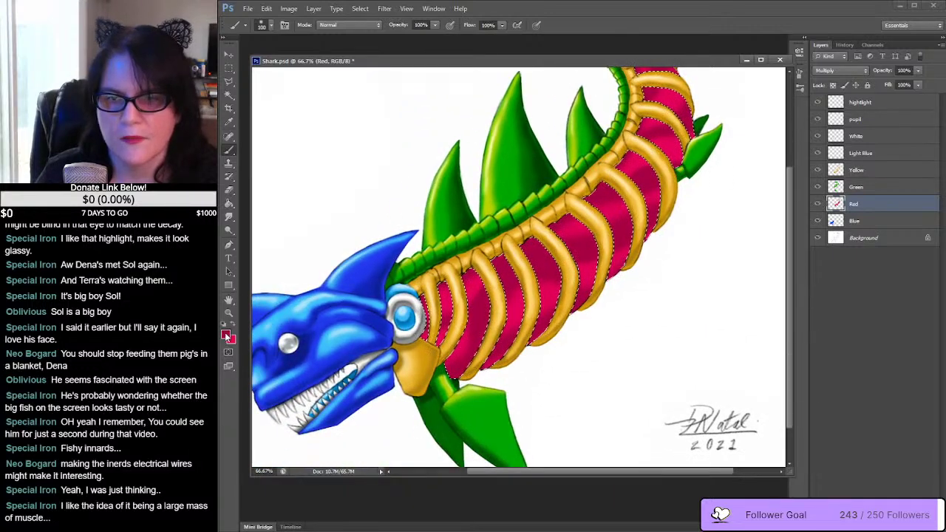
pyautogui.click(227, 335)
pyautogui.click(365, 201)
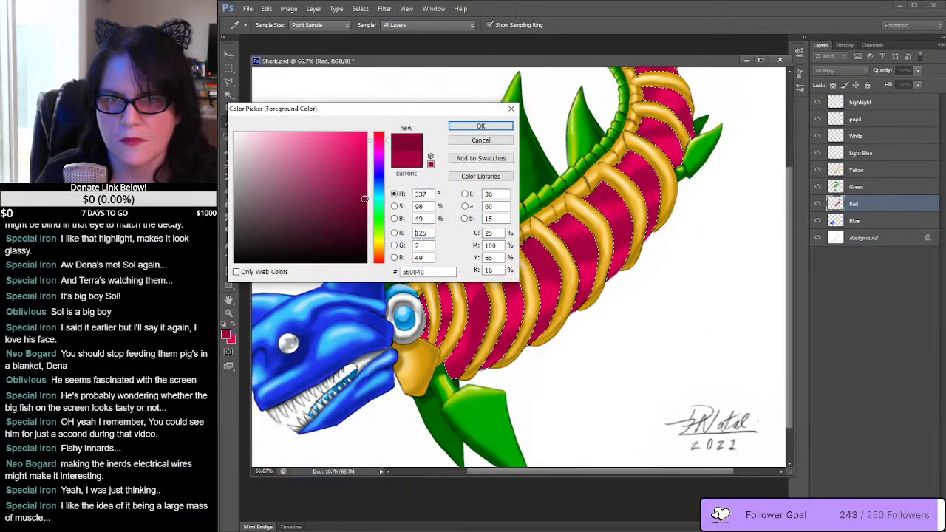
pyautogui.click(481, 126)
# Step: Paint darker crimson folds across the flesh between the ribs on the Red layer with a soft 35 px brush
pyautogui.click(272, 26)
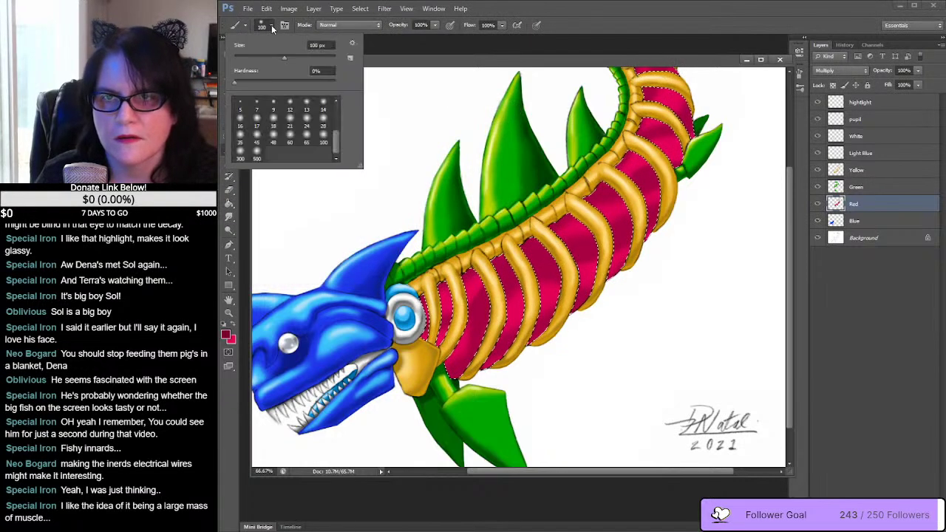
pyautogui.click(244, 142)
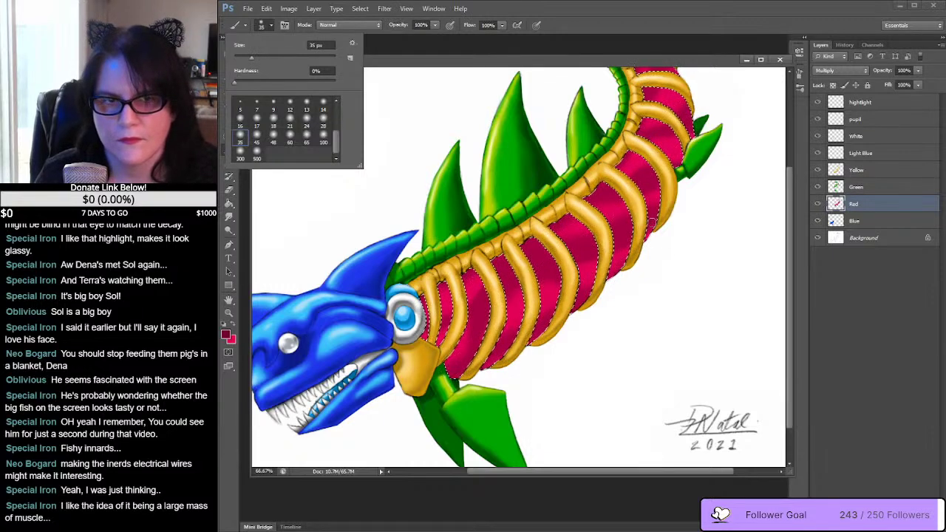
pyautogui.click(649, 224)
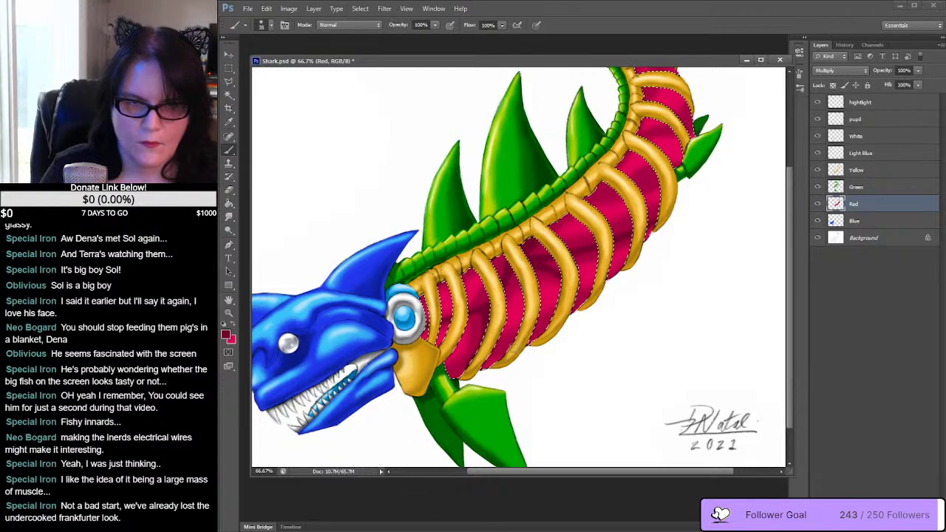
pyautogui.moveTo(687, 215); pyautogui.dragTo(640, 278)
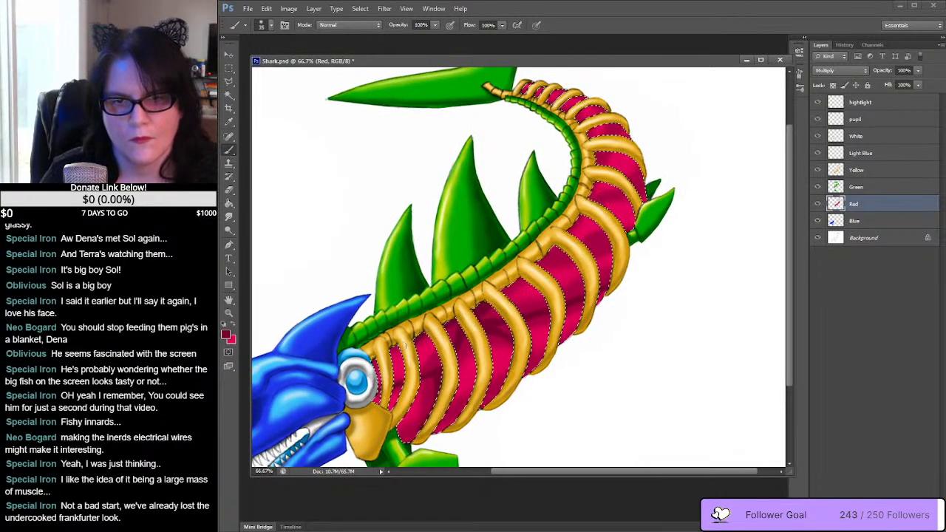
pyautogui.moveTo(365, 367); pyautogui.dragTo(328, 411)
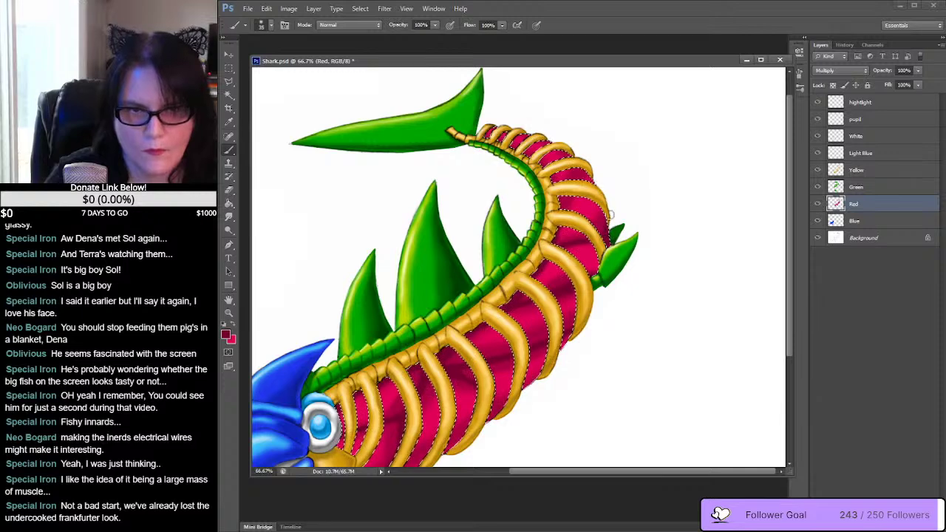
pyautogui.scroll(2, 605, 220)
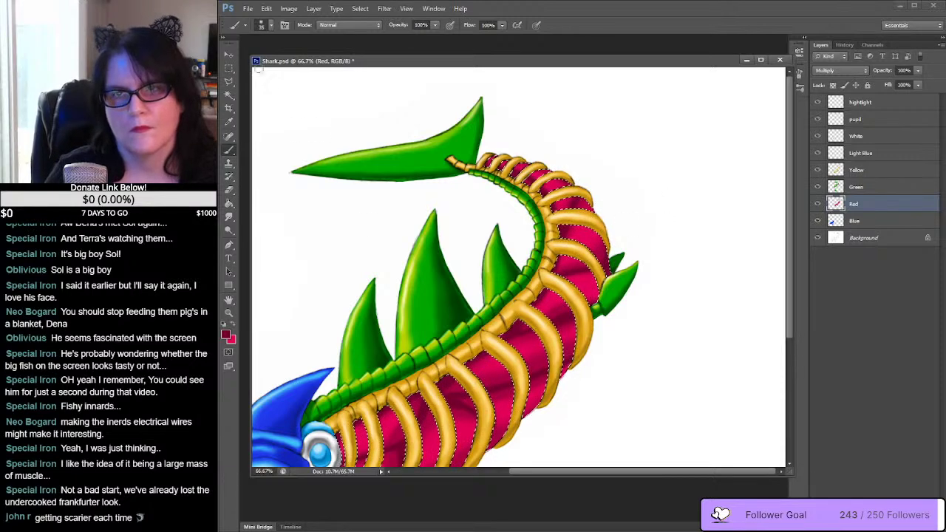
# Step: Deepen the crimson shading between the ribs from the head to the tail with a soft 48 px brush
pyautogui.click(272, 26)
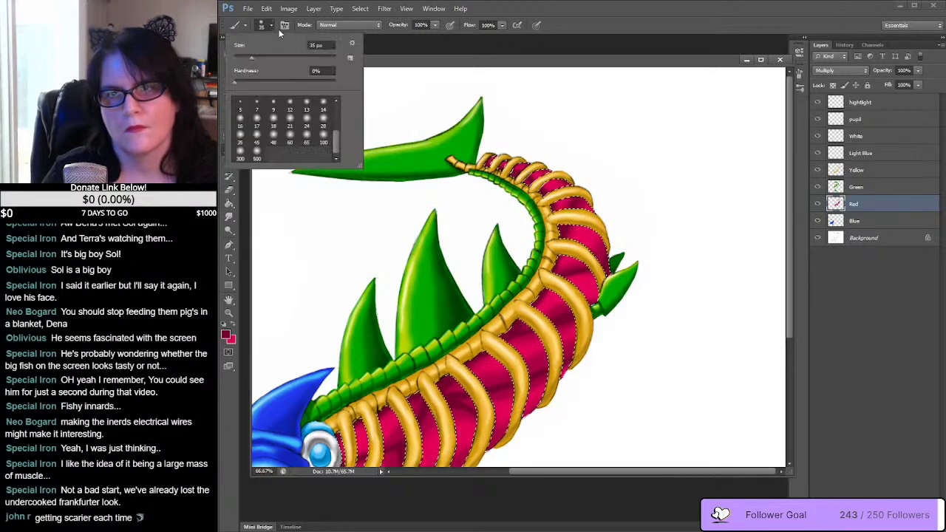
pyautogui.click(312, 137)
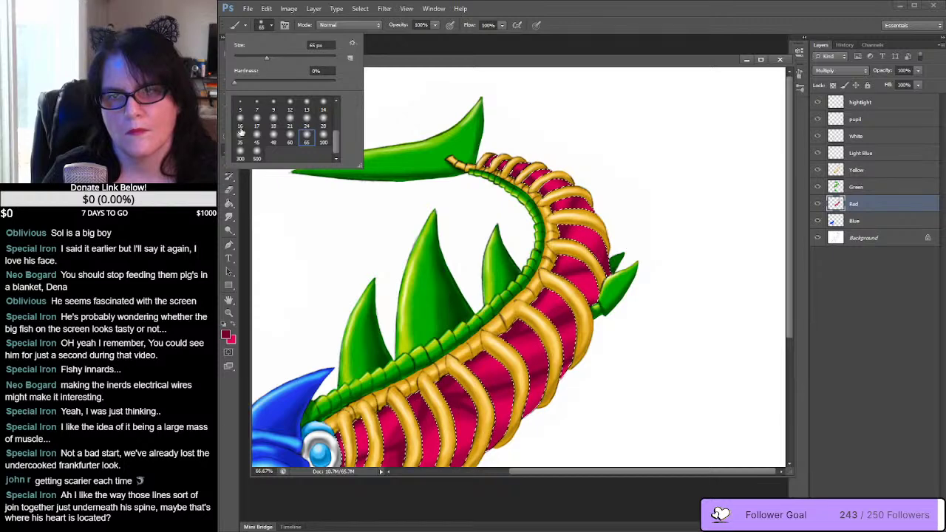
pyautogui.click(273, 142)
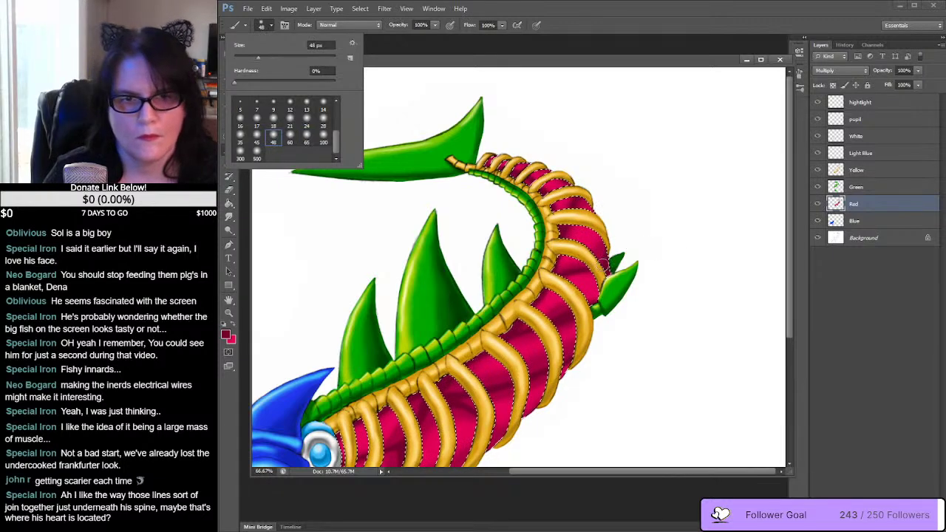
pyautogui.press('Return')
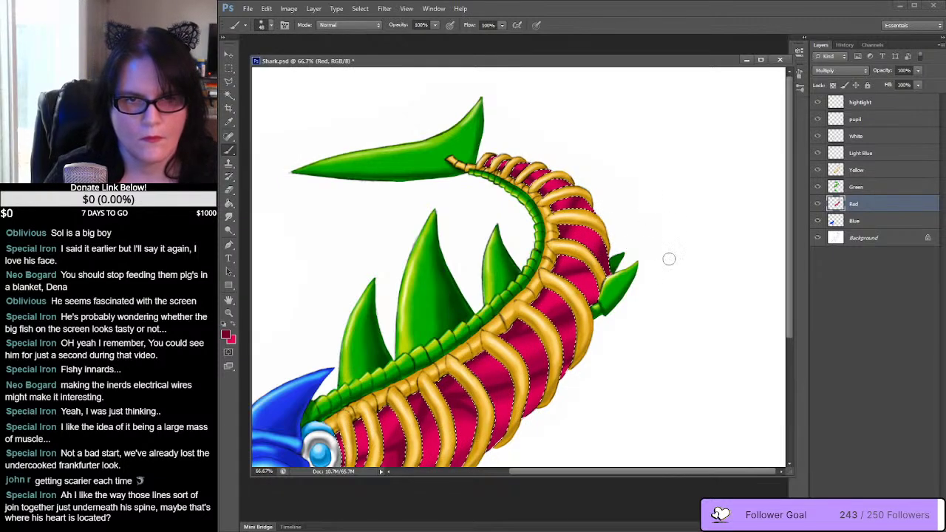
pyautogui.moveTo(657, 276); pyautogui.dragTo(728, 212)
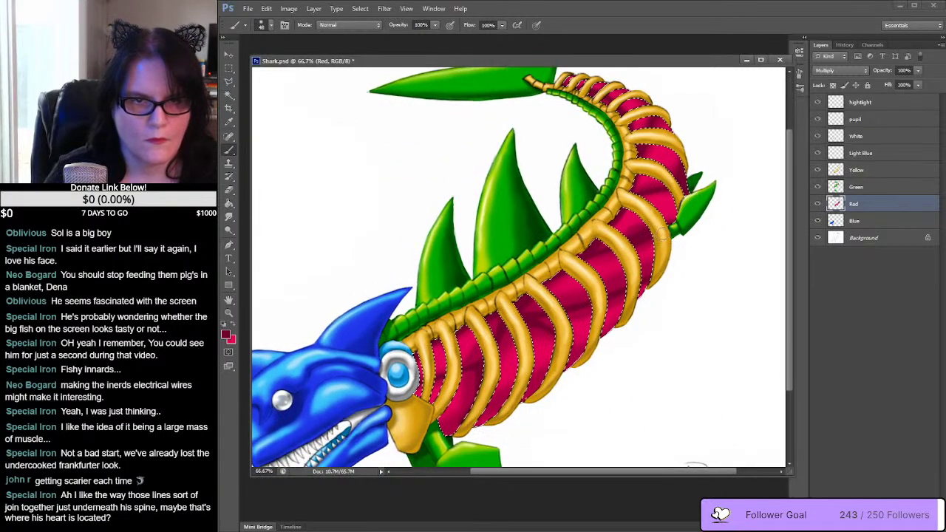
pyautogui.moveTo(687, 264); pyautogui.dragTo(719, 215)
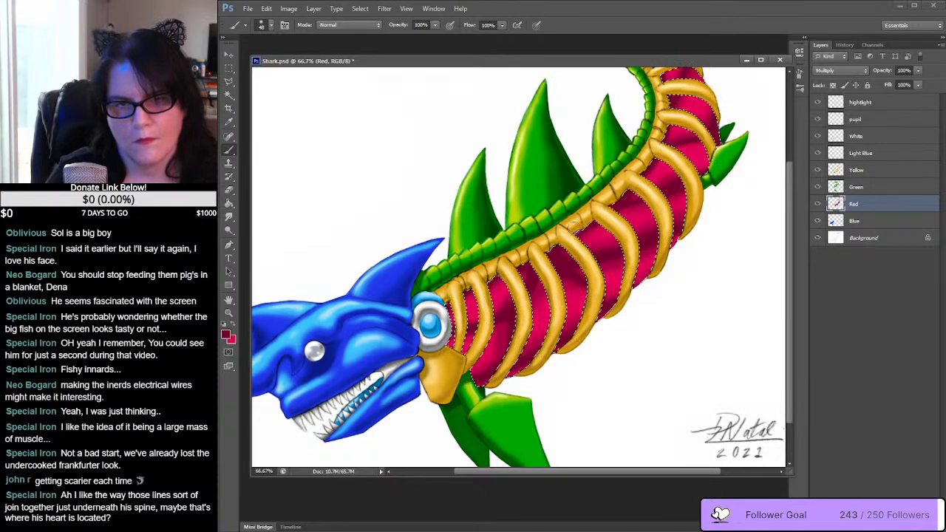
pyautogui.moveTo(697, 222); pyautogui.dragTo(671, 244)
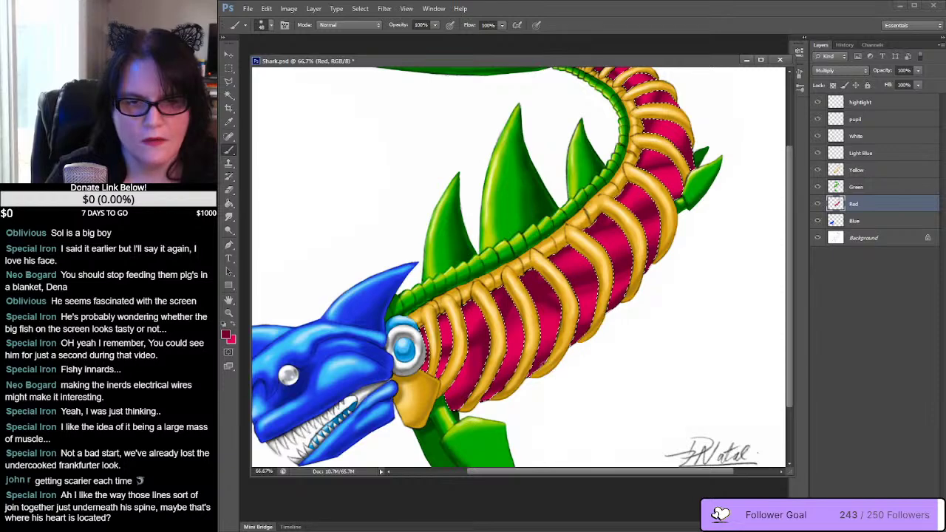
pyautogui.moveTo(695, 259)
pyautogui.mouseDown()
pyautogui.moveTo(658, 325)
pyautogui.moveTo(625, 355)
pyautogui.mouseUp()
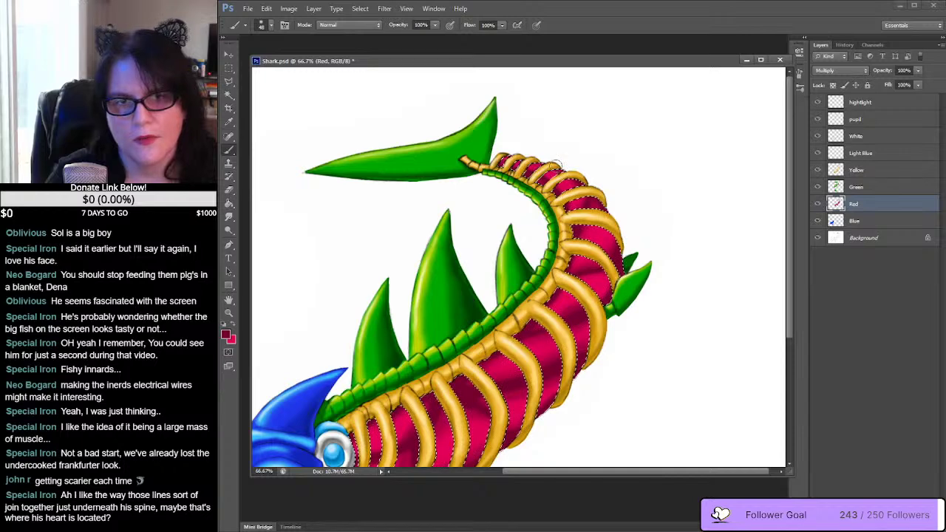
pyautogui.moveTo(654, 273)
pyautogui.mouseDown()
pyautogui.moveTo(717, 152)
pyautogui.moveTo(706, 159)
pyautogui.moveTo(728, 148)
pyautogui.moveTo(660, 240)
pyautogui.mouseUp()
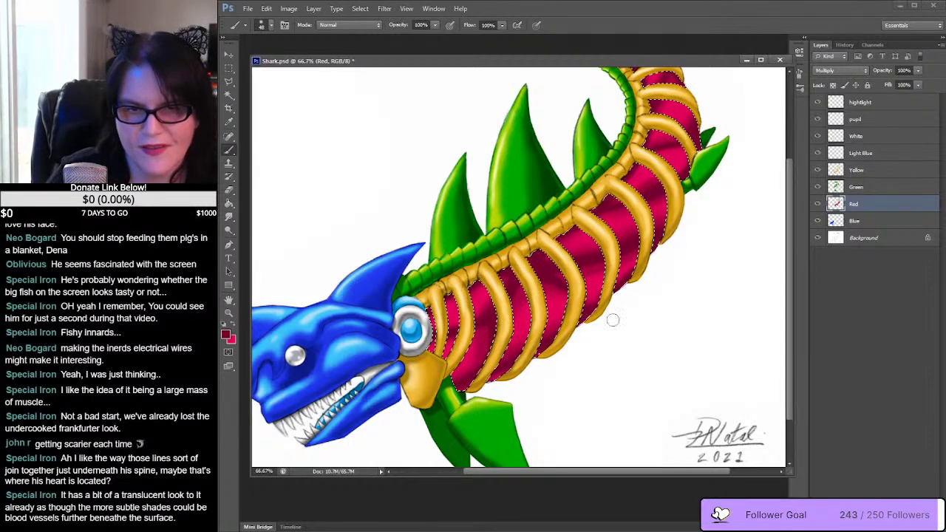
# Step: Darken the foreground colour to a deeper maroon and add shading between the ribs with a soft 35 px brush
pyautogui.click(226, 334)
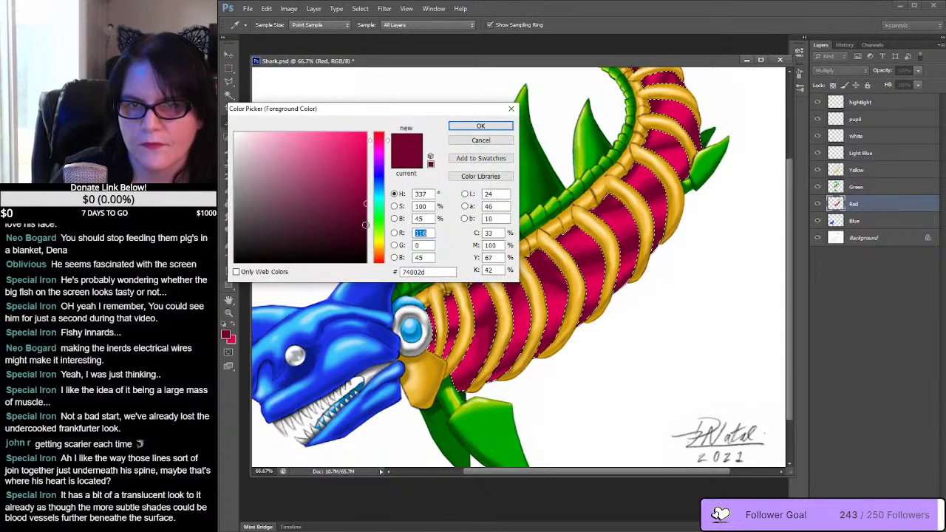
pyautogui.moveTo(366, 203); pyautogui.dragTo(366, 222)
pyautogui.click(481, 125)
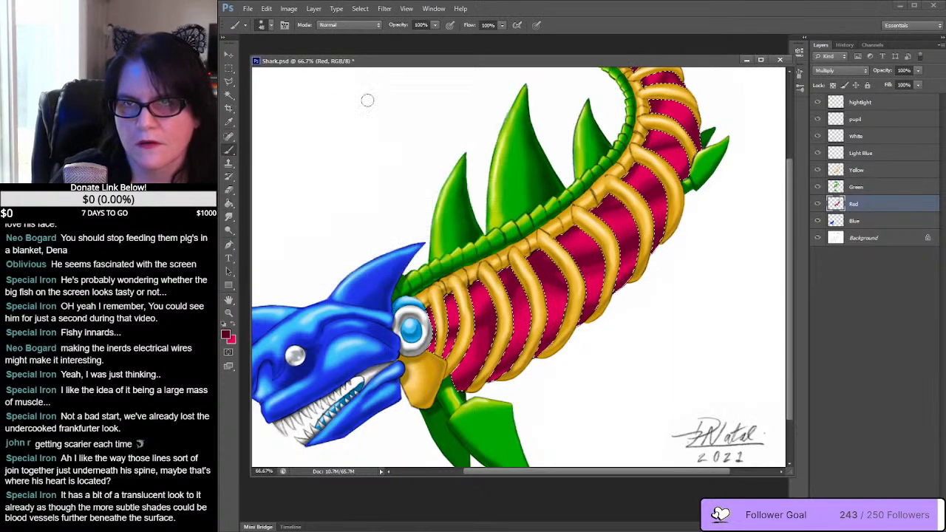
pyautogui.click(269, 25)
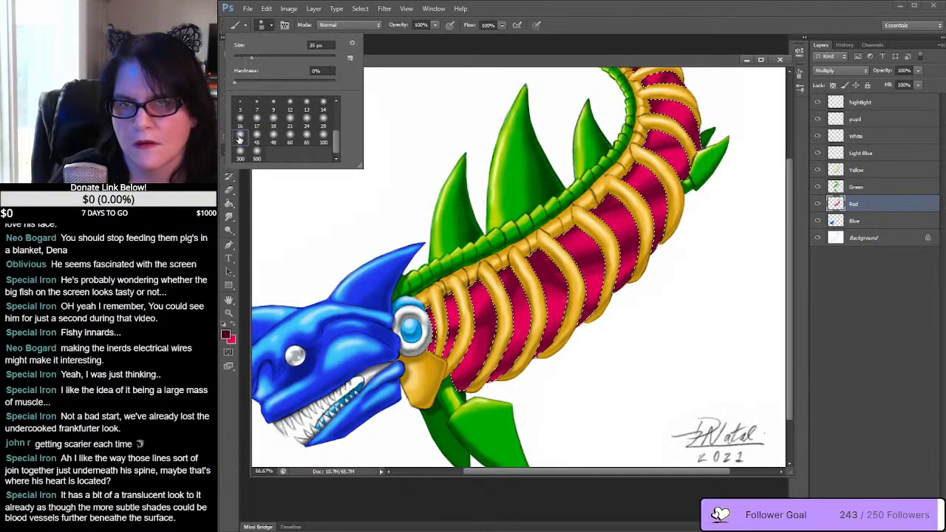
pyautogui.click(510, 292)
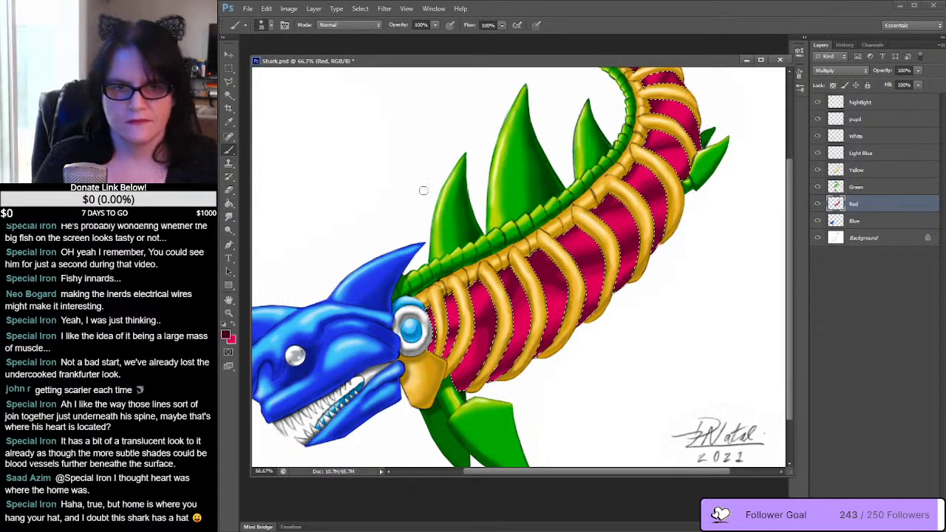
pyautogui.moveTo(501, 316); pyautogui.dragTo(532, 286)
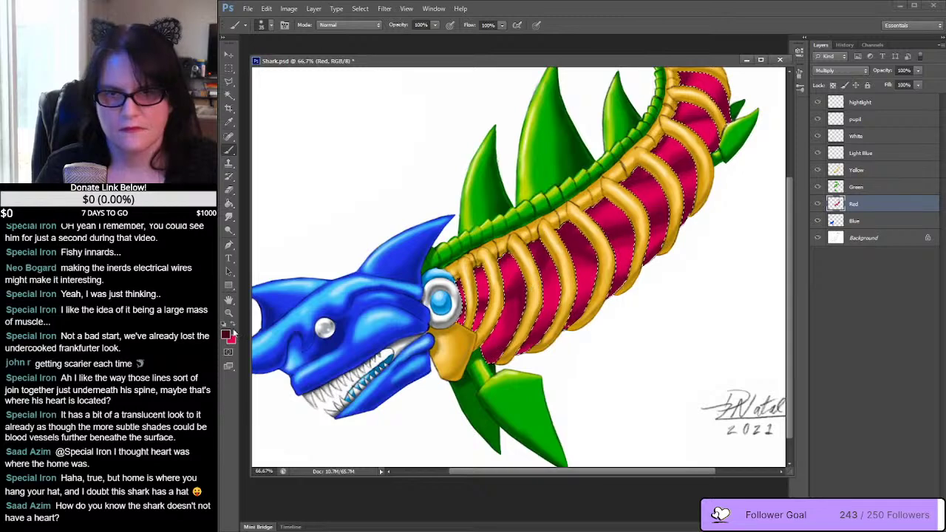
# Step: Try to paint dark maroon fold lines across the flesh between the front ribs at 100% zoom
pyautogui.click(229, 312)
pyautogui.moveTo(601, 323); pyautogui.dragTo(530, 318)
pyautogui.hotkey('ctrl', 'shift', 'd')
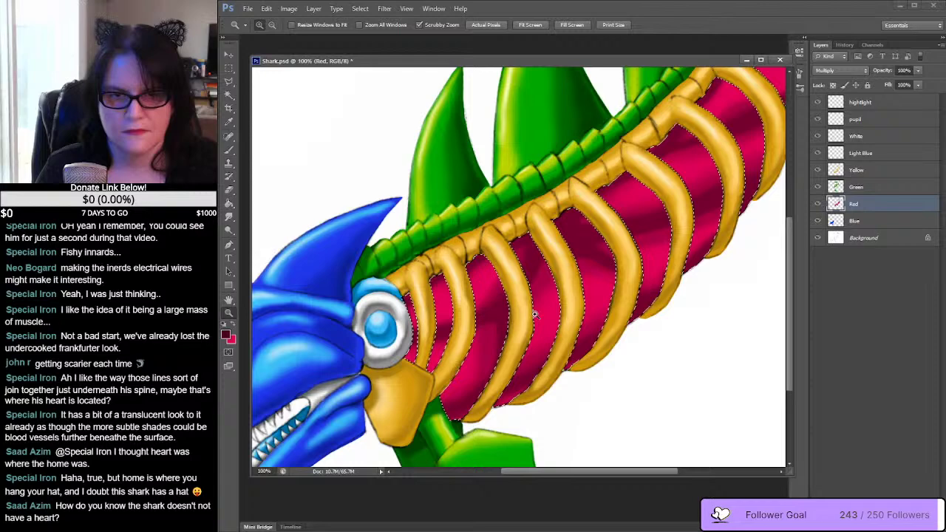
pyautogui.click(230, 151)
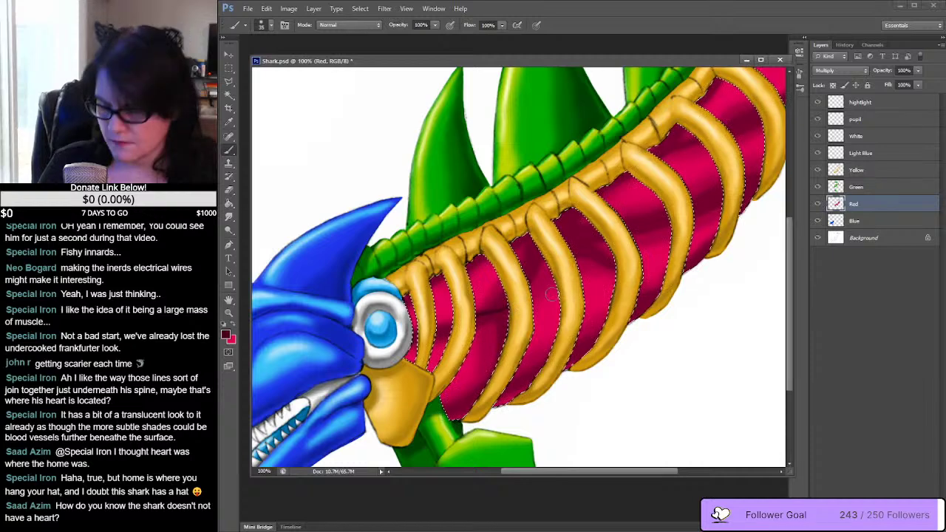
pyautogui.moveTo(508, 309)
pyautogui.mouseDown()
pyautogui.moveTo(562, 280)
pyautogui.moveTo(473, 347)
pyautogui.moveTo(500, 310)
pyautogui.mouseUp()
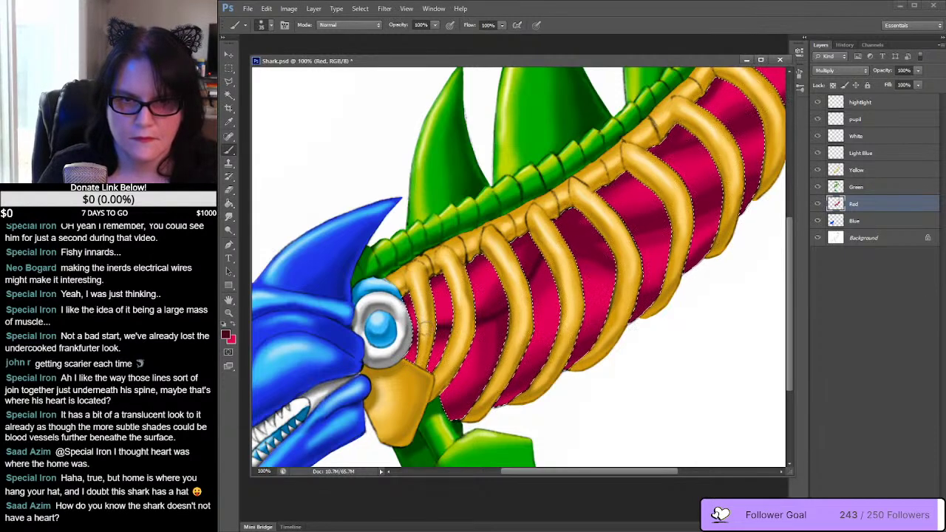
pyautogui.moveTo(425, 329); pyautogui.dragTo(490, 336)
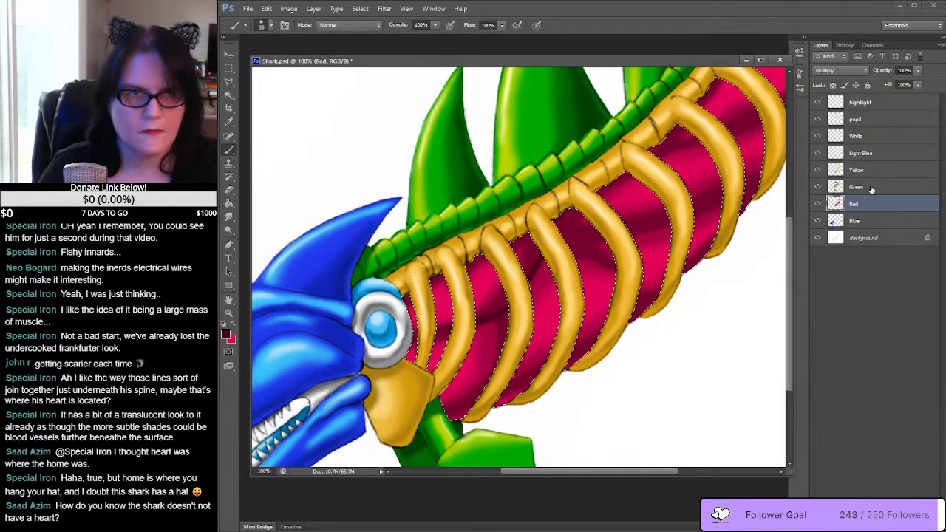
# Step: Undo the last two brush strokes on the Red layer
pyautogui.click(845, 44)
pyautogui.click(848, 287)
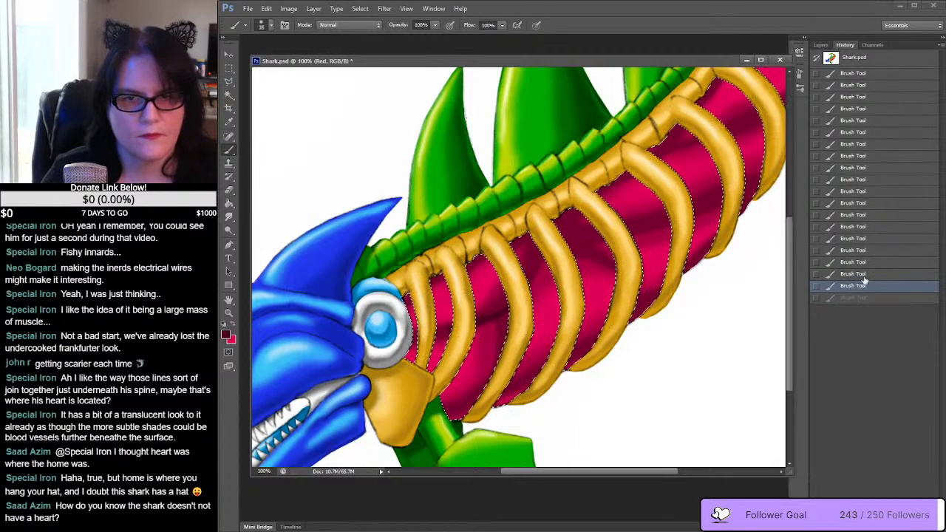
pyautogui.click(863, 273)
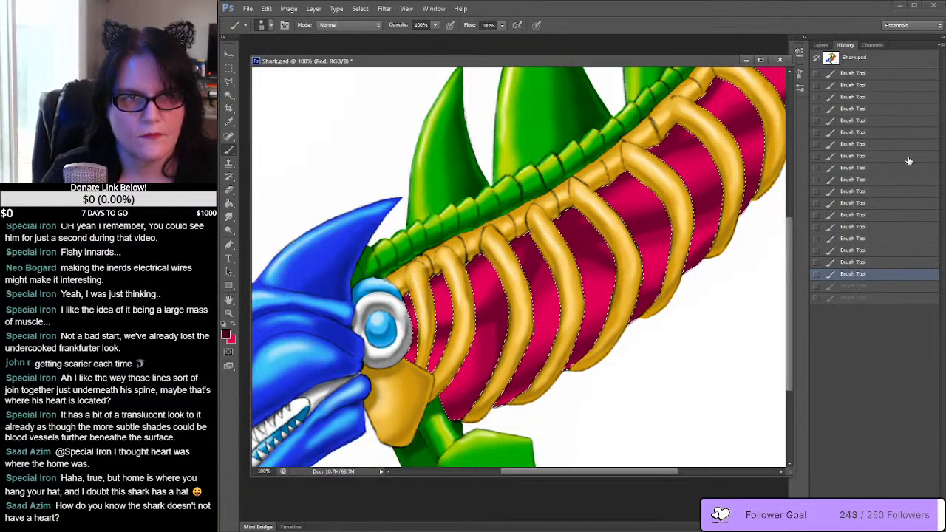
pyautogui.click(821, 45)
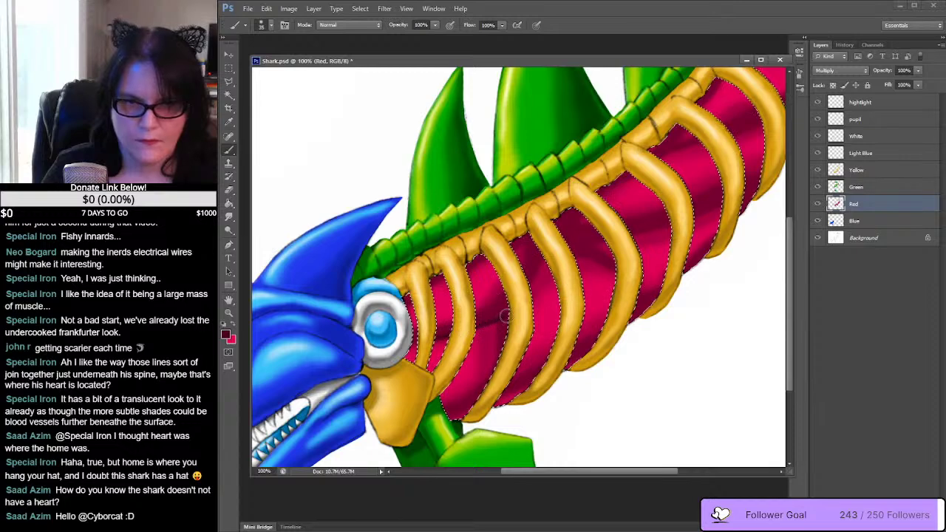
# Step: Paint dark maroon fold lines across the flesh between the ribs, from behind the eye up to the tail
pyautogui.moveTo(515, 309)
pyautogui.mouseDown()
pyautogui.moveTo(435, 351)
pyautogui.moveTo(417, 336)
pyautogui.mouseUp()
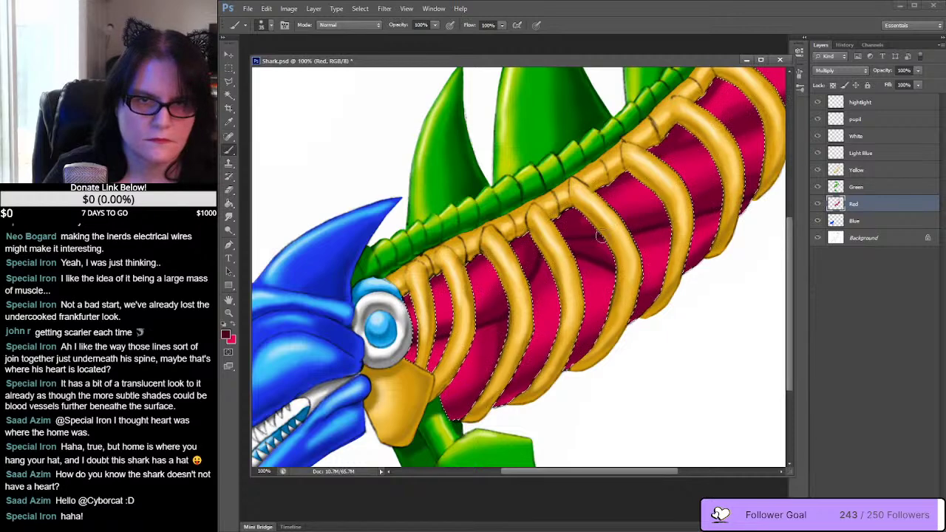
pyautogui.moveTo(747, 193)
pyautogui.mouseDown()
pyautogui.moveTo(672, 207)
pyautogui.moveTo(635, 288)
pyautogui.mouseUp()
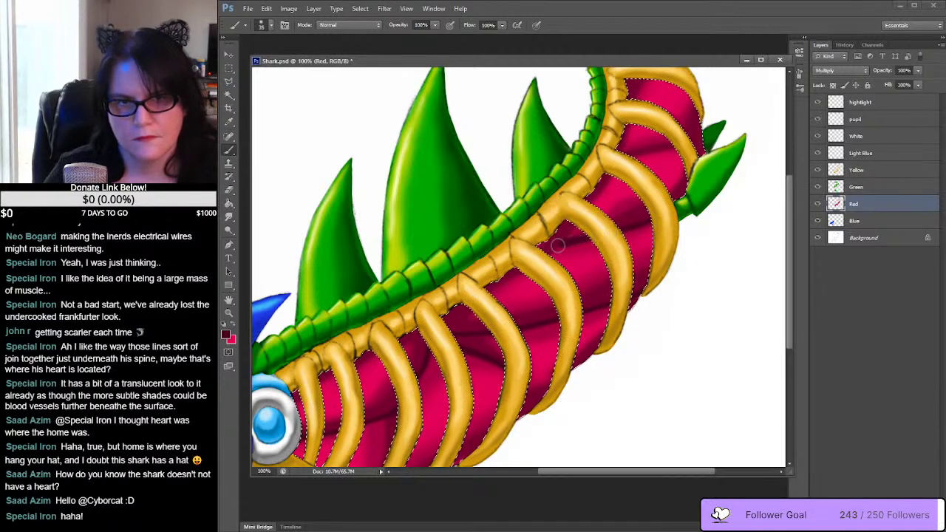
pyautogui.scroll(2, 534, 254)
pyautogui.hscroll(2, 591, 236)
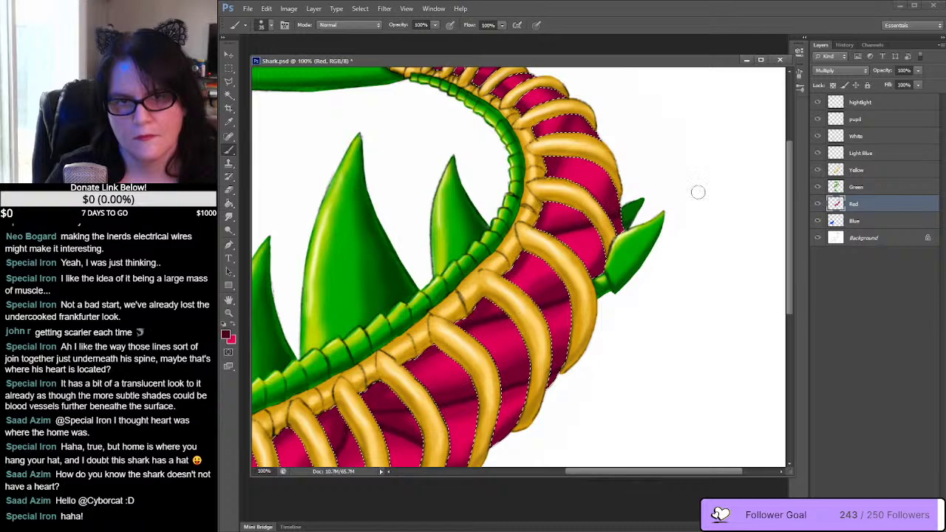
pyautogui.moveTo(556, 165); pyautogui.dragTo(604, 280)
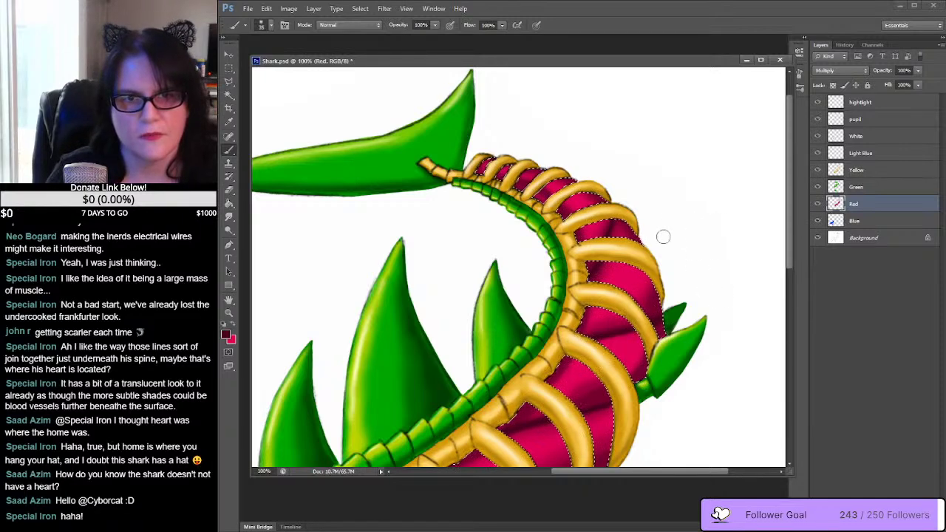
# Step: Enlarge the soft brush to 60 px and shade the flesh between the ribs in dark maroon, working from the tail towards the head
pyautogui.moveTo(663, 237)
pyautogui.mouseDown()
pyautogui.moveTo(668, 260)
pyautogui.moveTo(685, 175)
pyautogui.moveTo(674, 200)
pyautogui.mouseUp()
pyautogui.press('r')
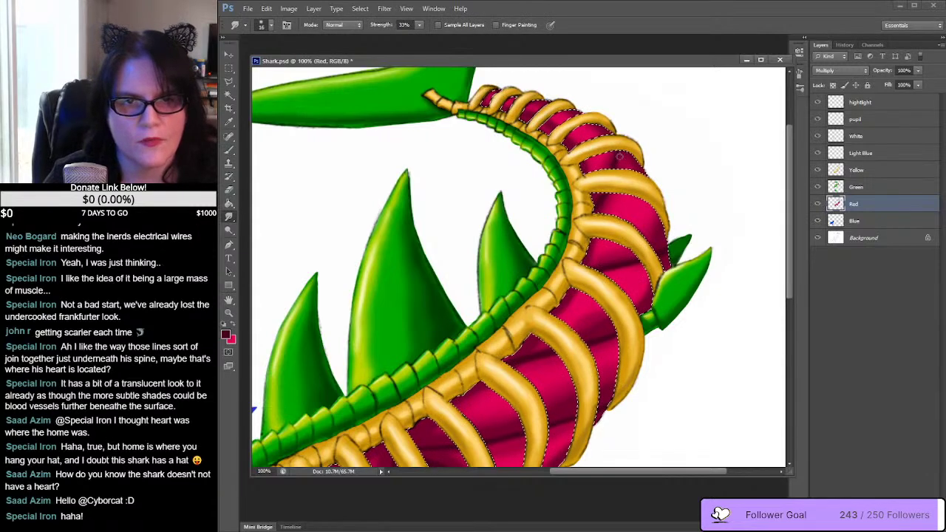
pyautogui.click(229, 154)
pyautogui.click(269, 24)
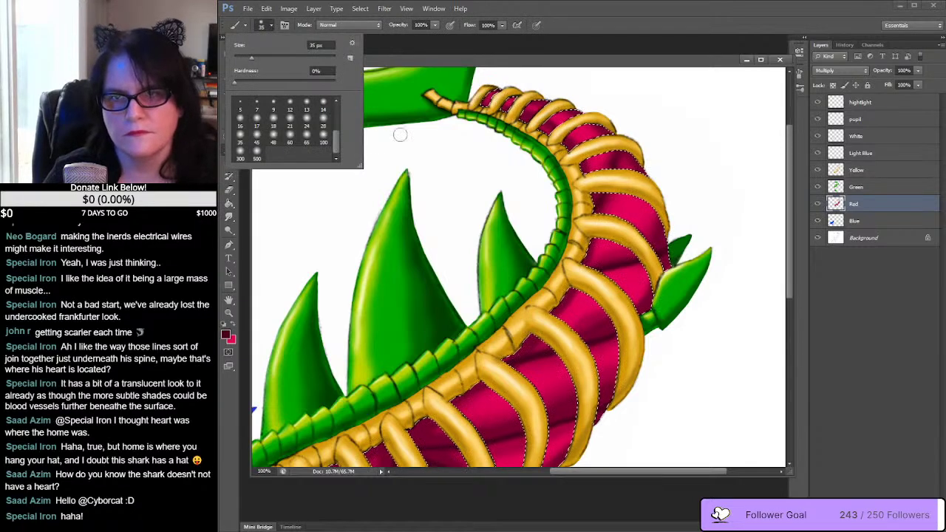
pyautogui.click(290, 142)
pyautogui.click(674, 236)
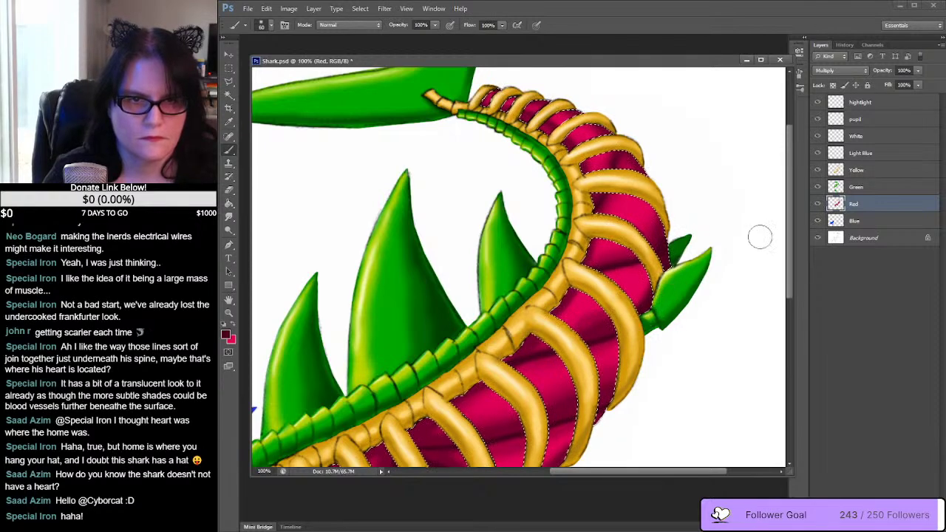
pyautogui.moveTo(716, 298); pyautogui.dragTo(757, 185)
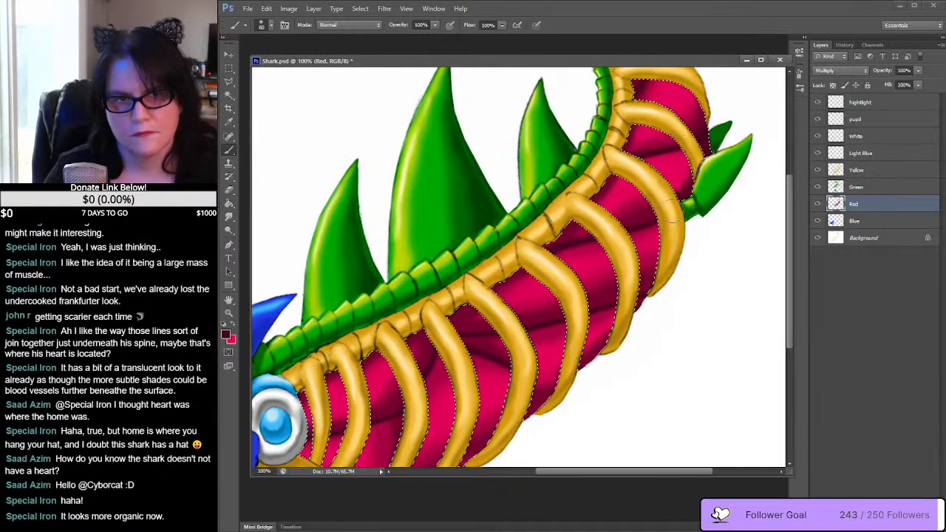
pyautogui.moveTo(670, 211); pyautogui.dragTo(716, 209)
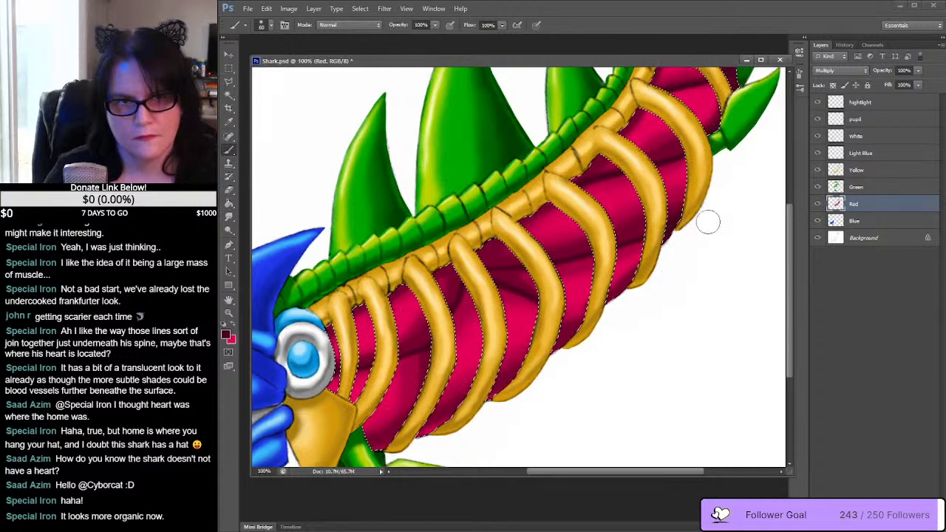
pyautogui.moveTo(668, 271); pyautogui.dragTo(697, 237)
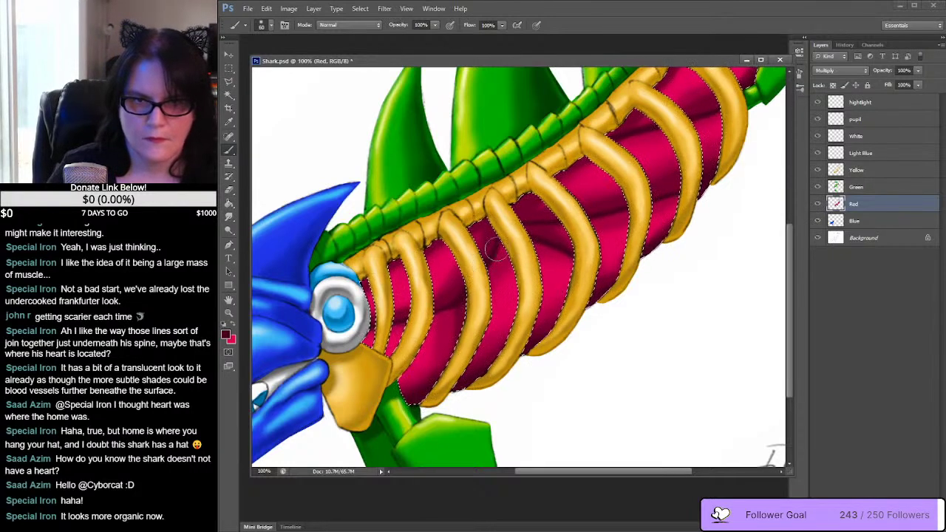
# Step: Deepen the dark folds between the ribs behind the eye with the 60 px brush and soften them with the Smudge tool
pyautogui.press('r')
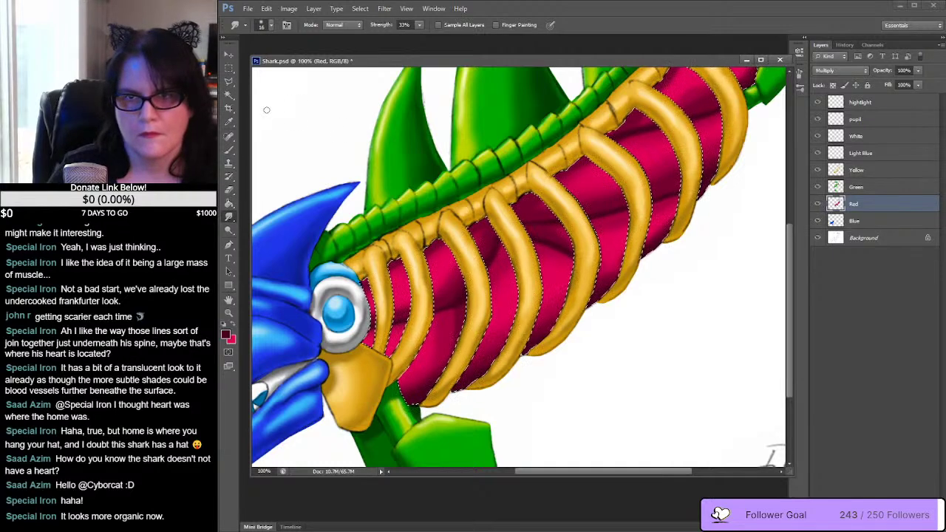
pyautogui.click(228, 151)
pyautogui.press(']')
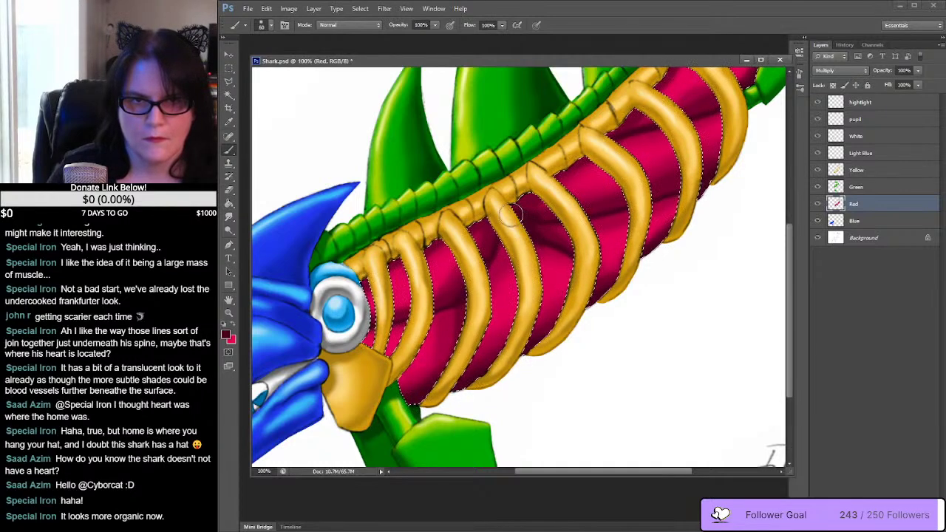
pyautogui.click(228, 215)
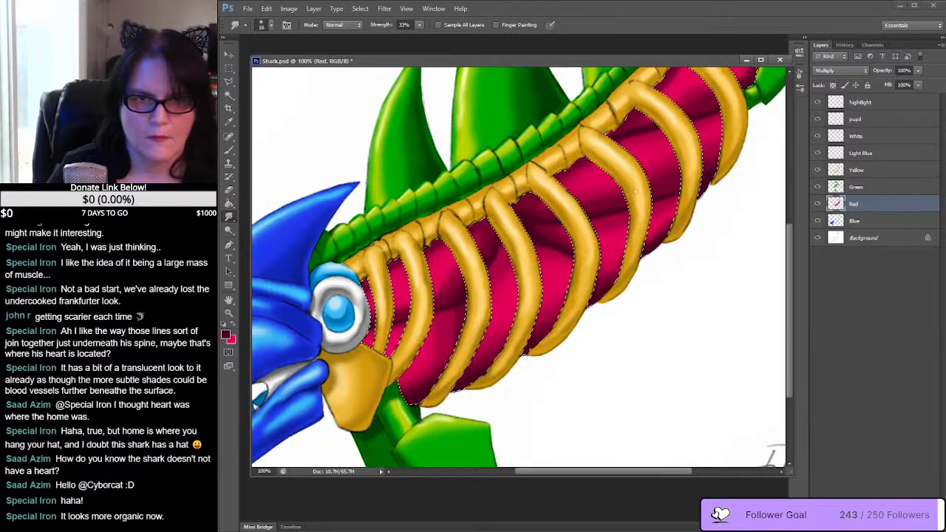
pyautogui.click(229, 149)
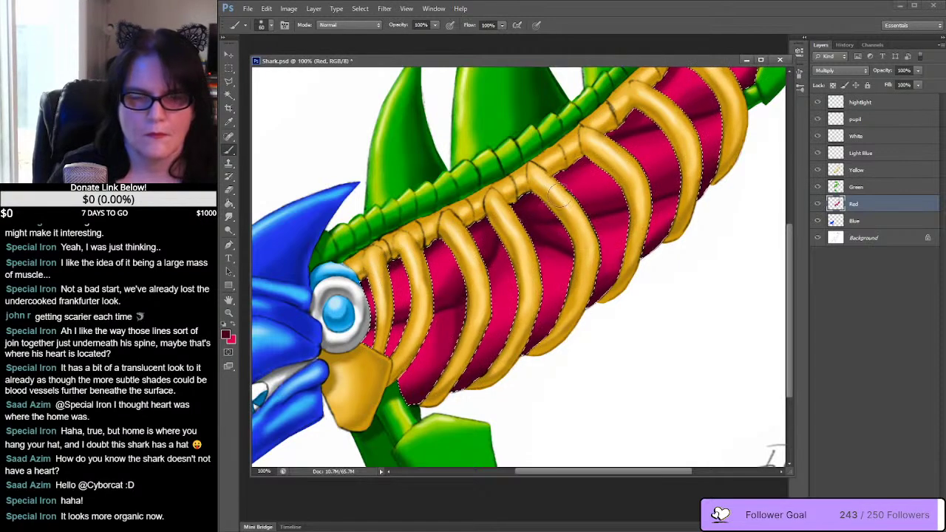
# Step: Smudge and darken the flesh between the small ribs near the tail, and save the document
pyautogui.moveTo(638, 195)
pyautogui.mouseDown()
pyautogui.moveTo(519, 274)
pyautogui.moveTo(506, 315)
pyautogui.mouseUp()
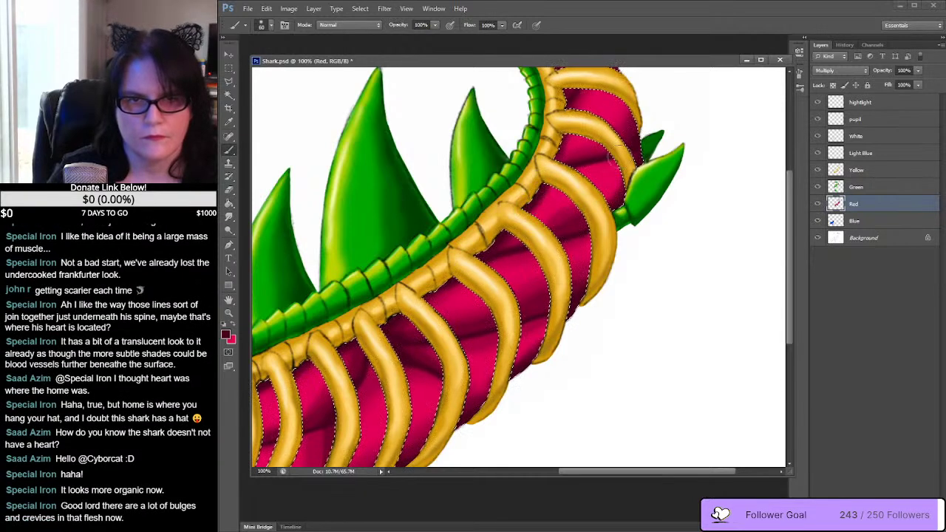
pyautogui.moveTo(666, 167); pyautogui.dragTo(649, 291)
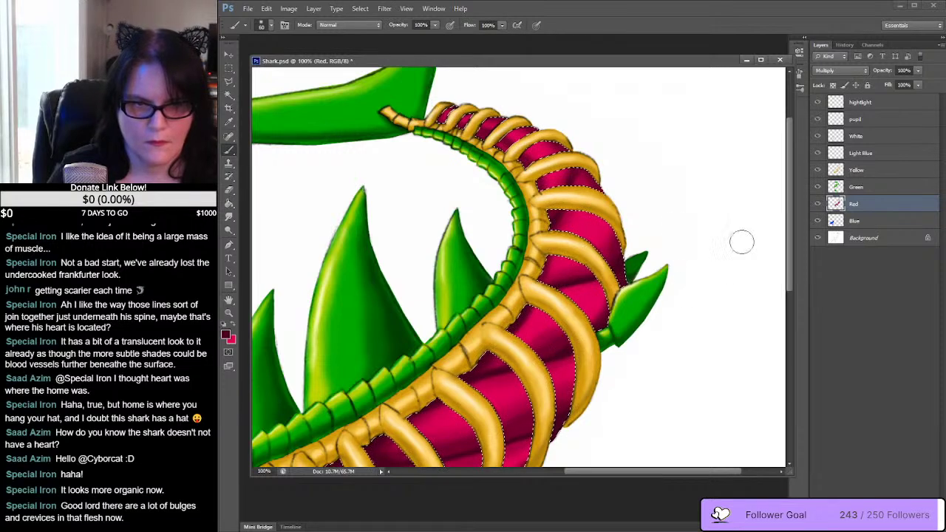
pyautogui.click(229, 216)
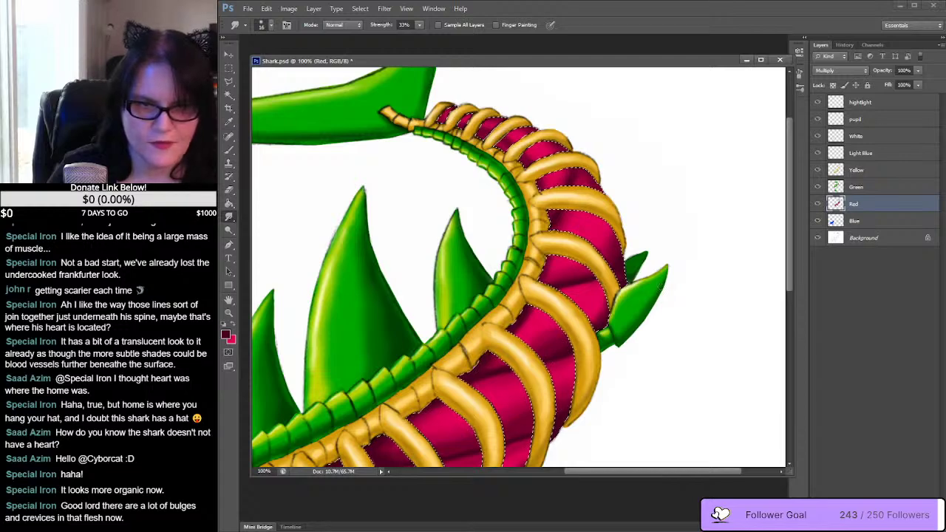
pyautogui.press('b')
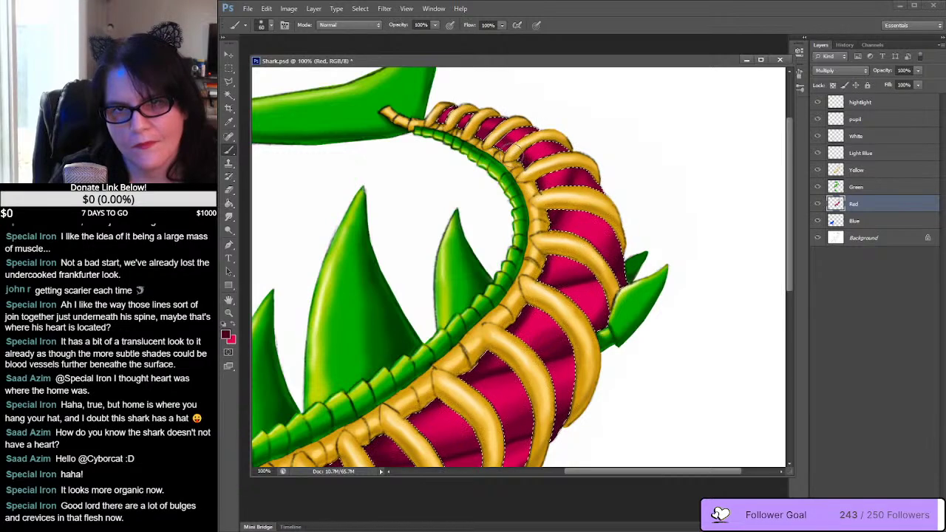
pyautogui.moveTo(508, 150); pyautogui.dragTo(485, 137)
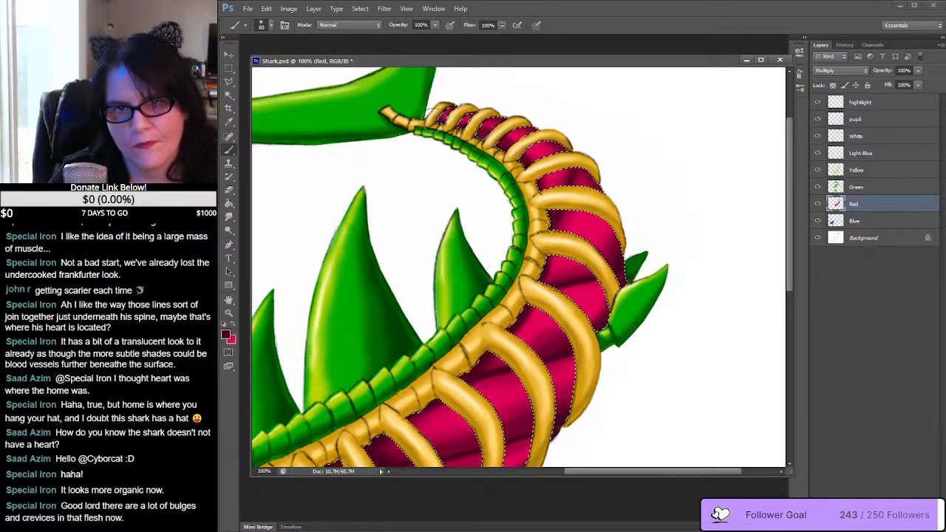
pyautogui.moveTo(651, 325); pyautogui.dragTo(699, 195)
pyautogui.hotkey('ctrl', 's')
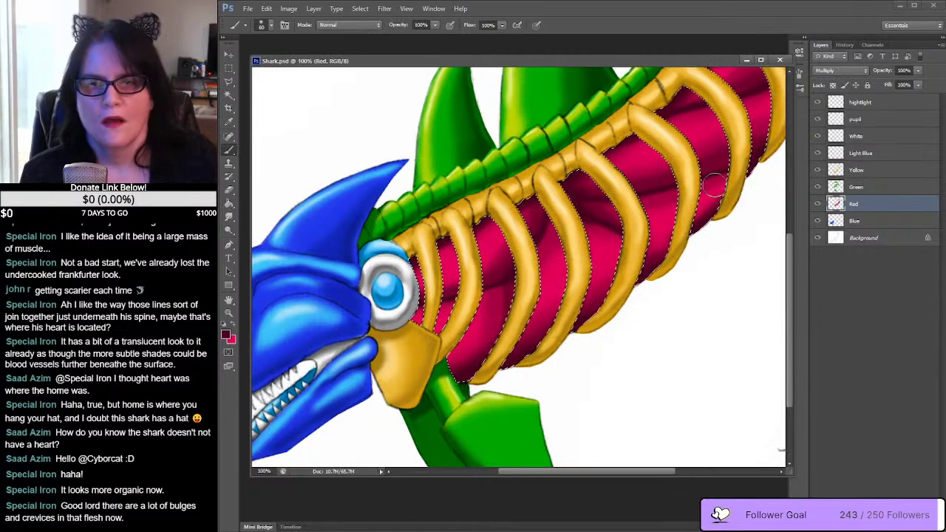
# Step: Sample the crimson of the flesh and lighten the foreground colour to a soft pink, RGB 225, 88, 111
pyautogui.press('i')
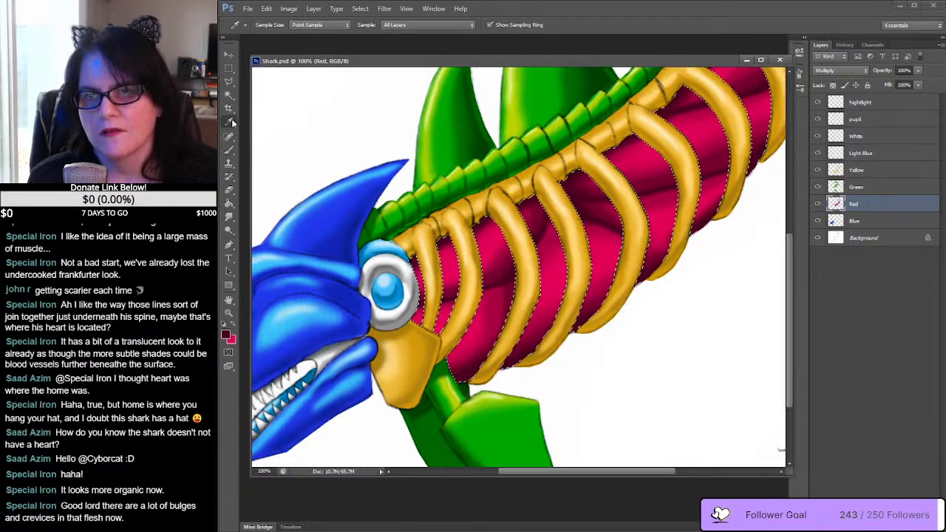
pyautogui.click(227, 336)
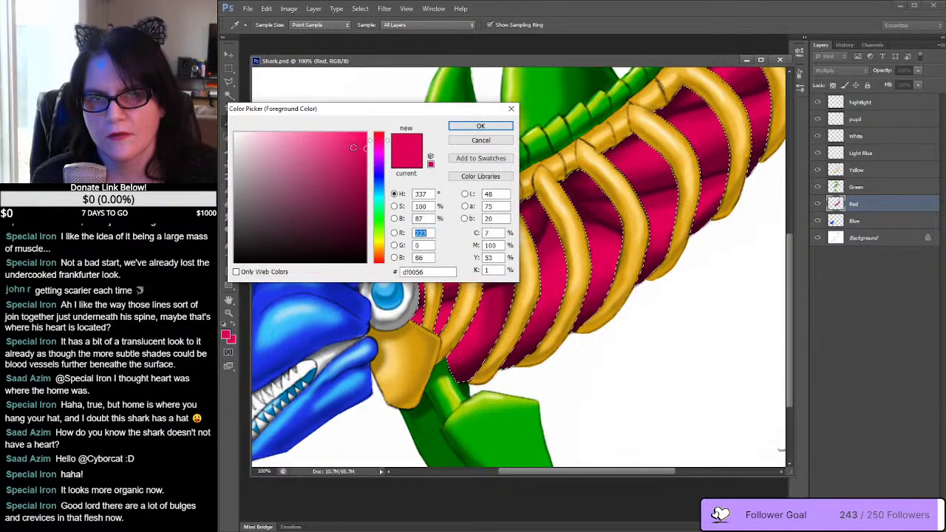
pyautogui.moveTo(353, 147); pyautogui.dragTo(310, 148)
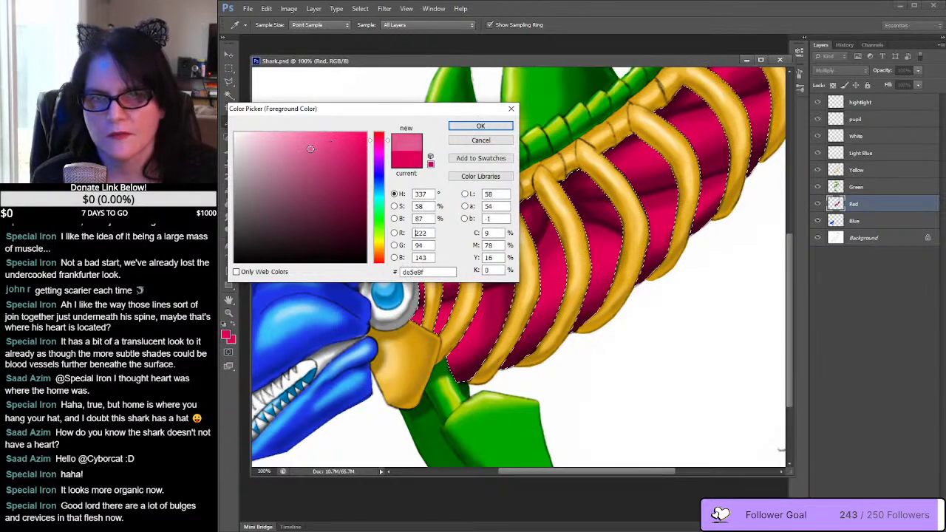
pyautogui.moveTo(310, 149); pyautogui.dragTo(315, 147)
pyautogui.click(386, 143)
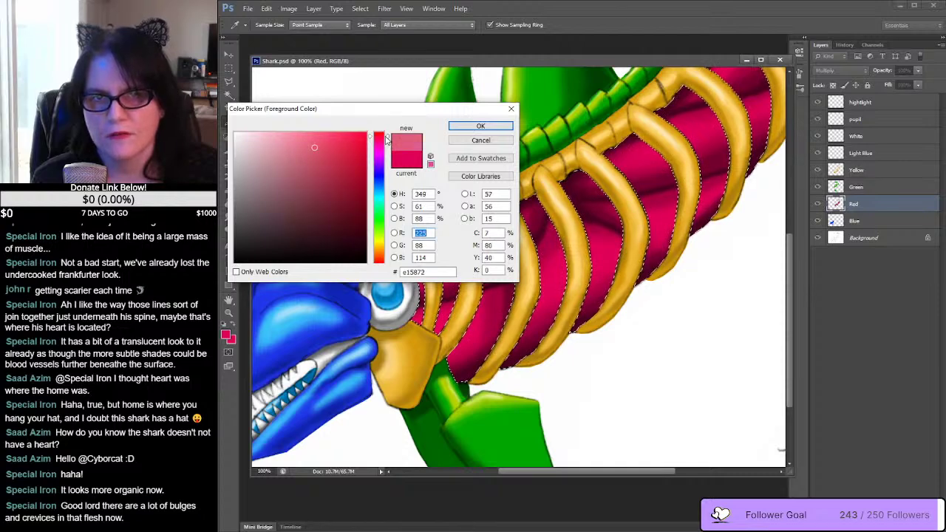
pyautogui.click(481, 126)
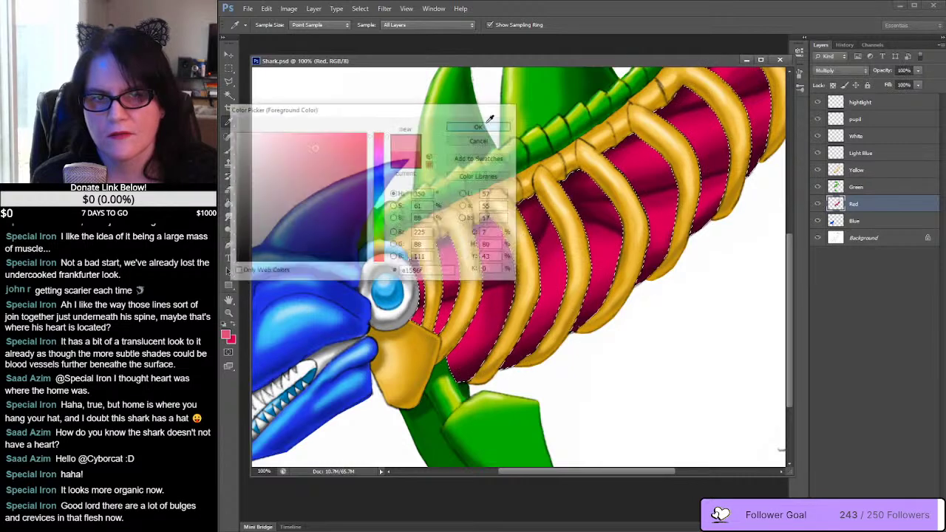
# Step: Try to paint soft pink highlights on the raised flesh between the ribs from the eye to the tail with the 60 px brush
pyautogui.press('b')
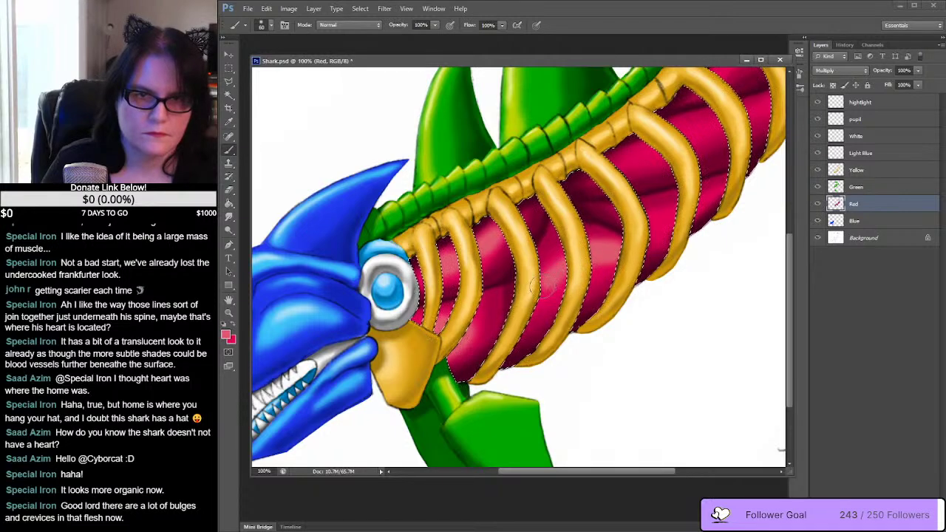
pyautogui.moveTo(714, 229); pyautogui.dragTo(588, 284)
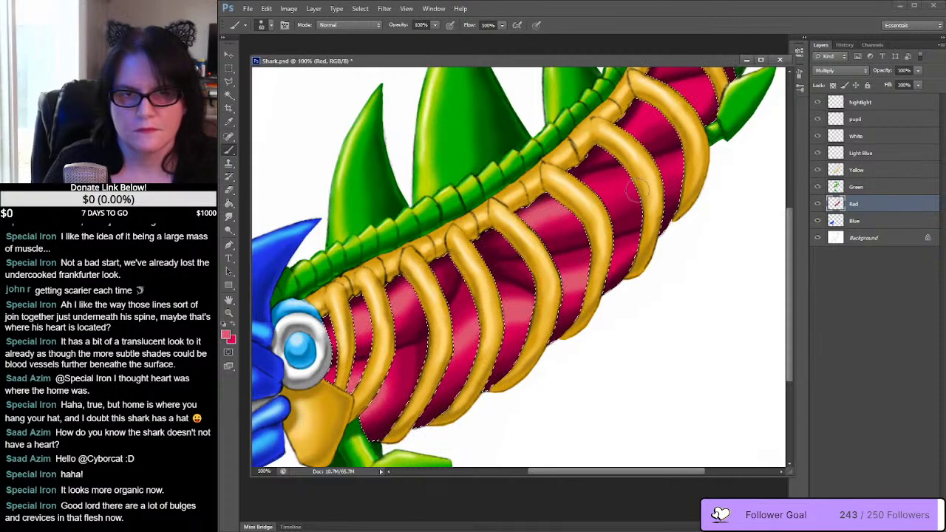
pyautogui.moveTo(624, 225); pyautogui.dragTo(643, 185)
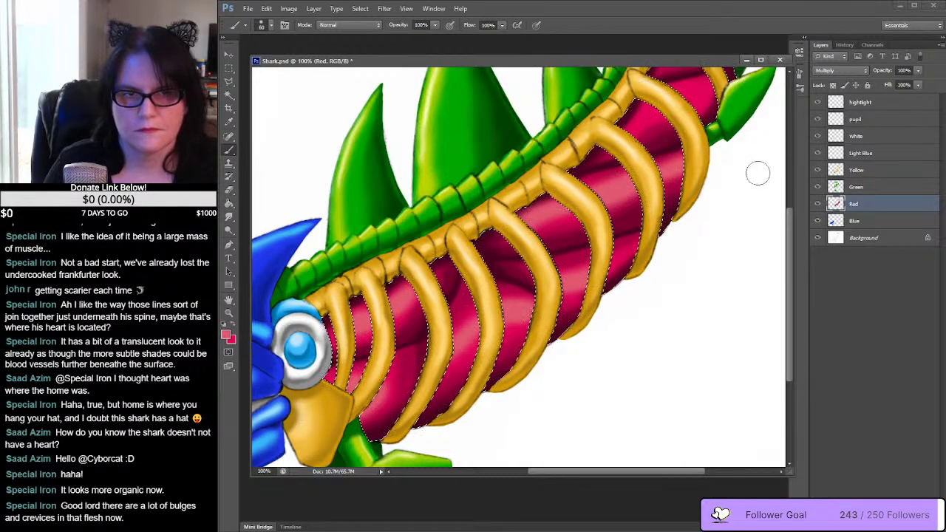
pyautogui.moveTo(736, 183)
pyautogui.mouseDown()
pyautogui.moveTo(671, 273)
pyautogui.moveTo(660, 329)
pyautogui.mouseUp()
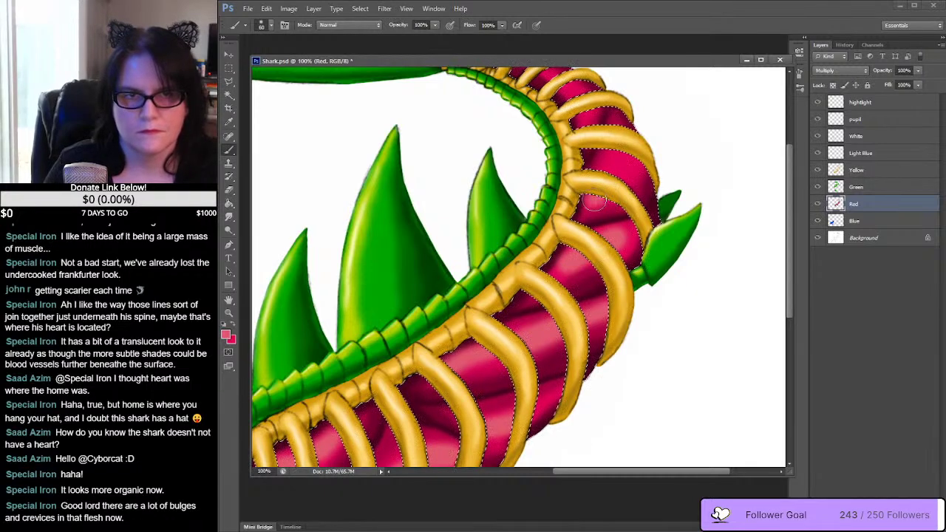
pyautogui.moveTo(608, 188); pyautogui.dragTo(662, 157)
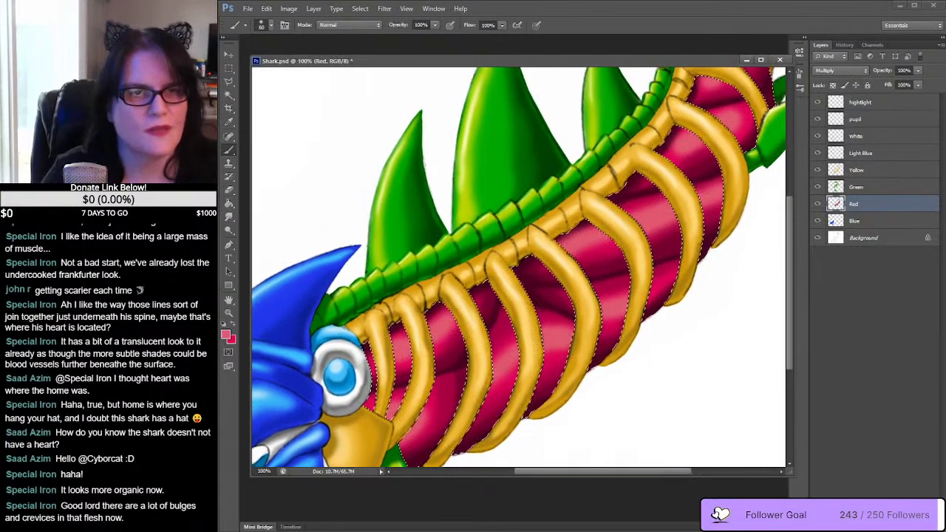
# Step: Step back through the document history to the first pink highlight stroke, discarding the strokes painted after it
pyautogui.click(844, 45)
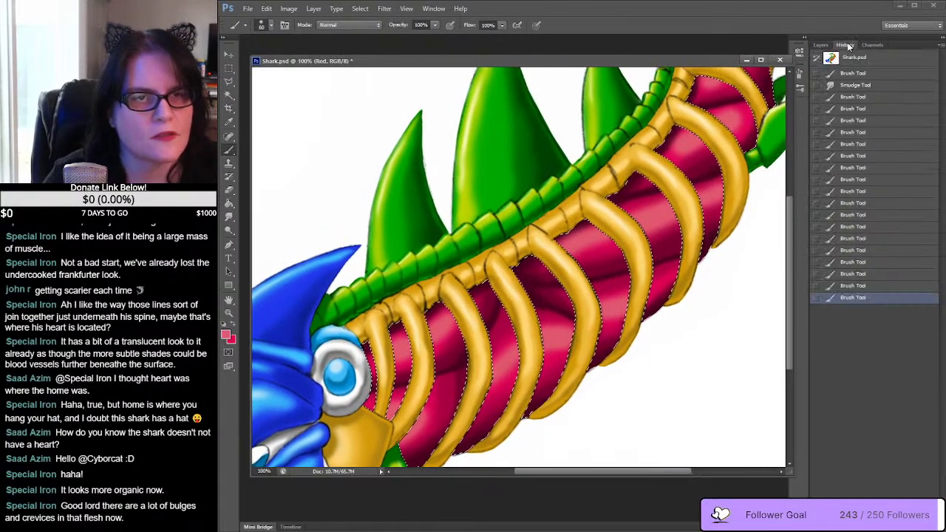
pyautogui.click(881, 273)
pyautogui.click(898, 250)
pyautogui.click(899, 238)
pyautogui.click(893, 214)
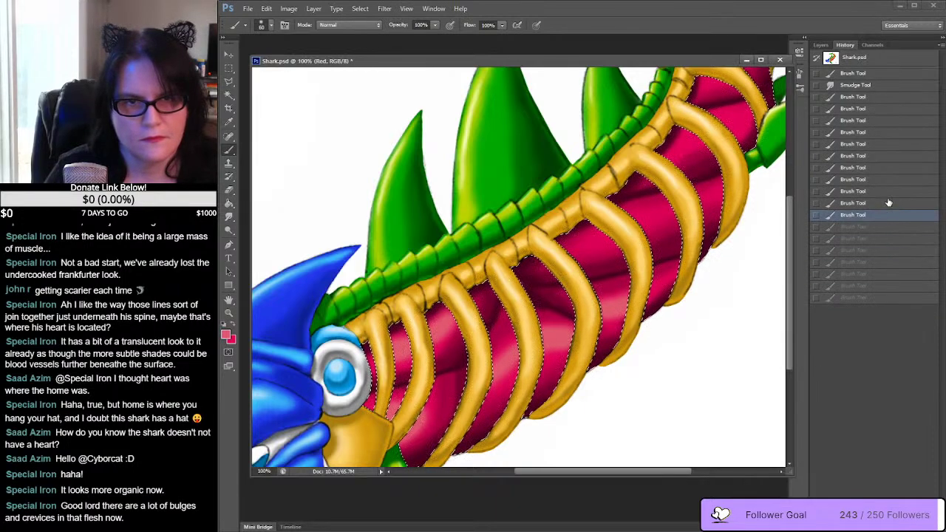
pyautogui.click(883, 192)
pyautogui.click(884, 180)
pyautogui.click(875, 157)
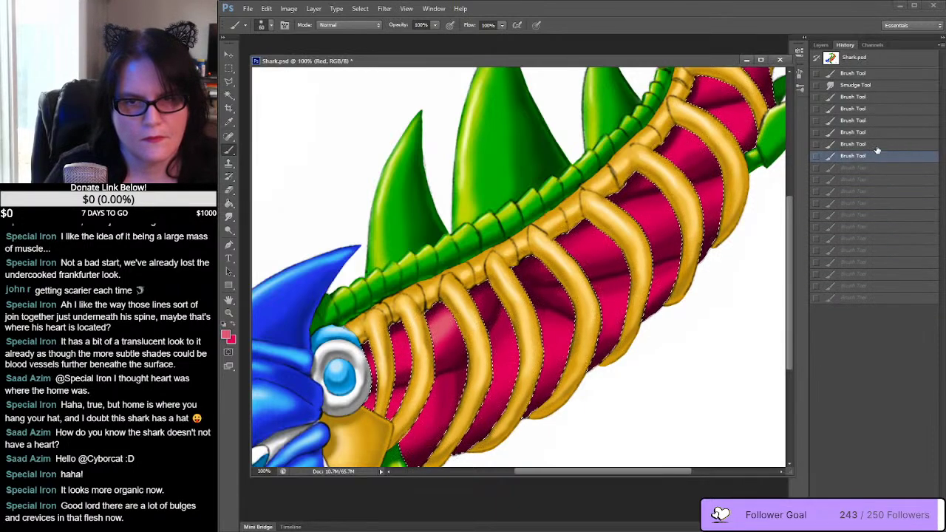
pyautogui.click(876, 145)
pyautogui.click(877, 133)
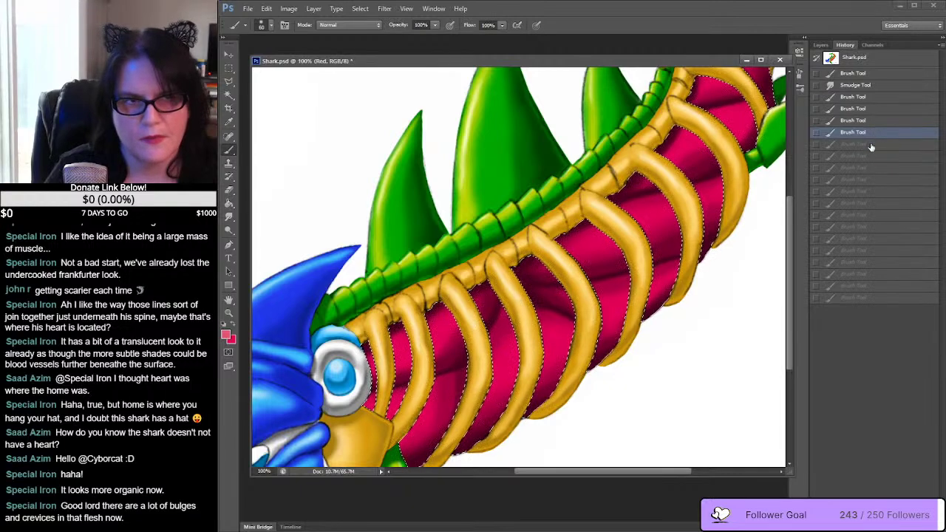
pyautogui.click(871, 145)
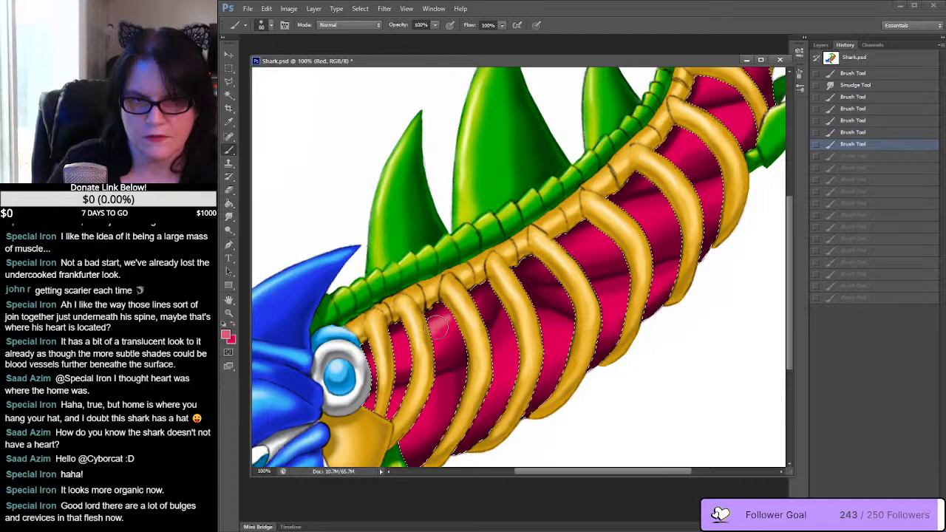
# Step: Paint soft pink highlights on the raised flesh between the large ribs, from behind the eye to the middle of the body
pyautogui.moveTo(436, 325); pyautogui.dragTo(459, 314)
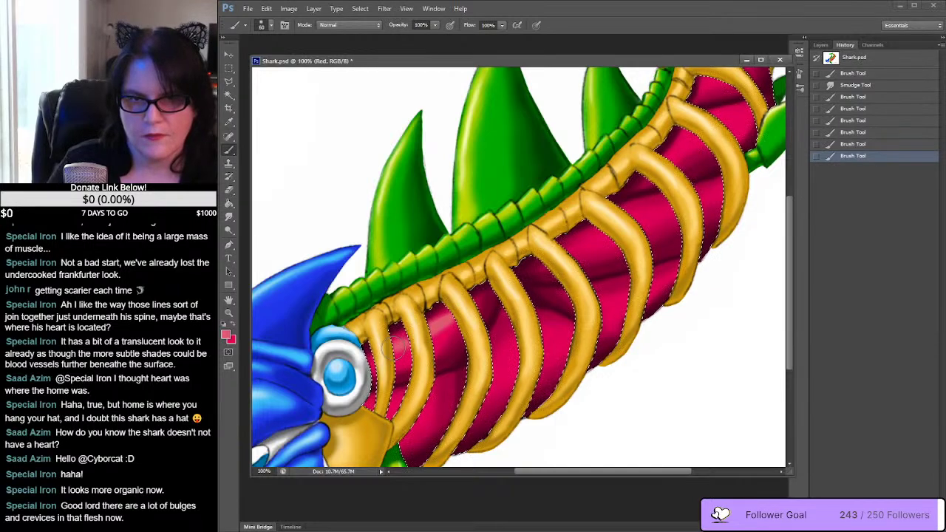
pyautogui.moveTo(407, 341); pyautogui.dragTo(470, 362)
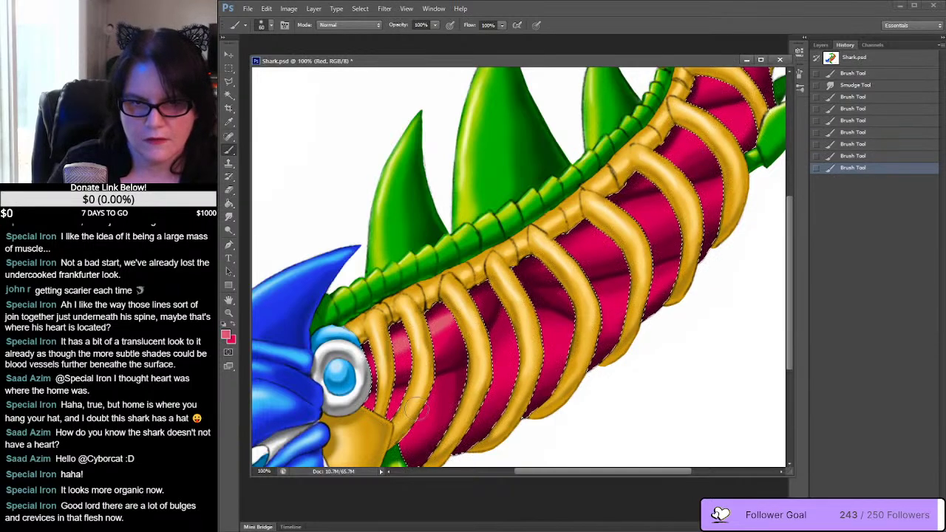
pyautogui.moveTo(510, 326)
pyautogui.mouseDown()
pyautogui.moveTo(527, 362)
pyautogui.moveTo(556, 330)
pyautogui.moveTo(605, 321)
pyautogui.moveTo(559, 346)
pyautogui.mouseUp()
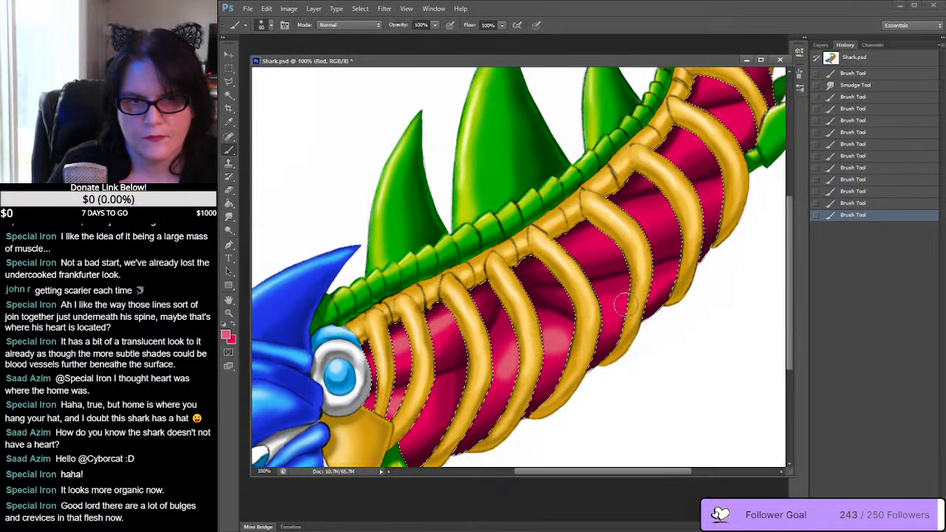
pyautogui.moveTo(605, 308)
pyautogui.mouseDown()
pyautogui.moveTo(633, 253)
pyautogui.moveTo(636, 210)
pyautogui.mouseUp()
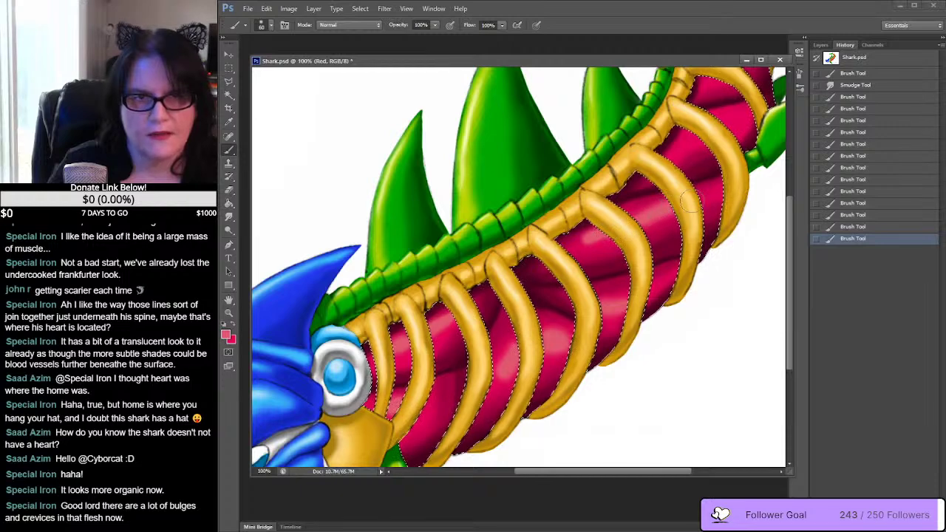
pyautogui.moveTo(743, 111); pyautogui.dragTo(732, 141)
# Step: Paint soft pink highlights on the flesh between the smaller ribs along the curve up to the tail
pyautogui.moveTo(711, 195)
pyautogui.mouseDown()
pyautogui.moveTo(715, 229)
pyautogui.moveTo(643, 296)
pyautogui.moveTo(593, 365)
pyautogui.mouseUp()
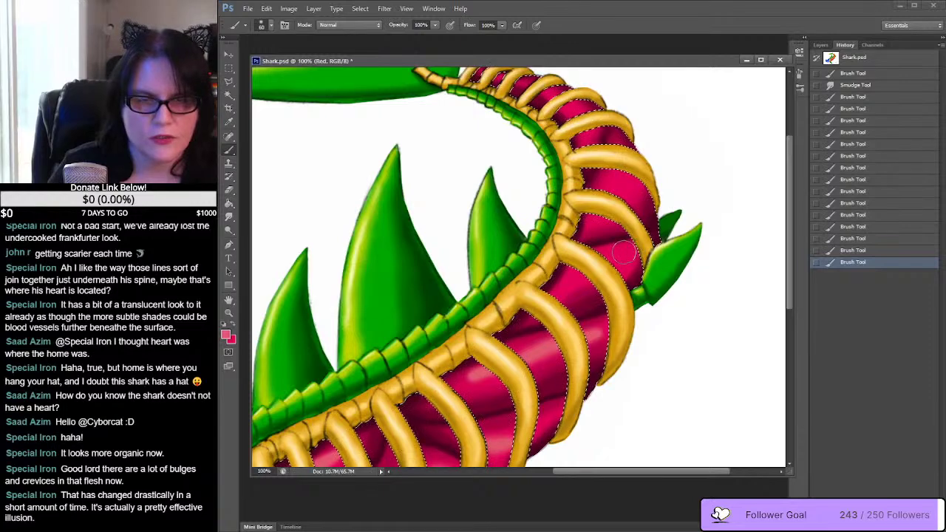
pyautogui.moveTo(604, 254); pyautogui.dragTo(618, 246)
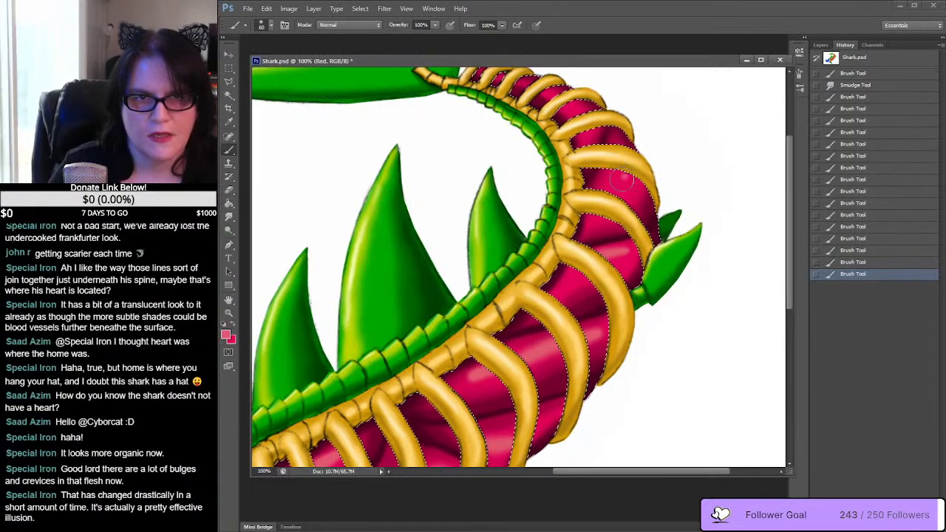
pyautogui.moveTo(630, 178)
pyautogui.mouseDown()
pyautogui.moveTo(736, 147)
pyautogui.moveTo(719, 231)
pyautogui.moveTo(725, 287)
pyautogui.mouseUp()
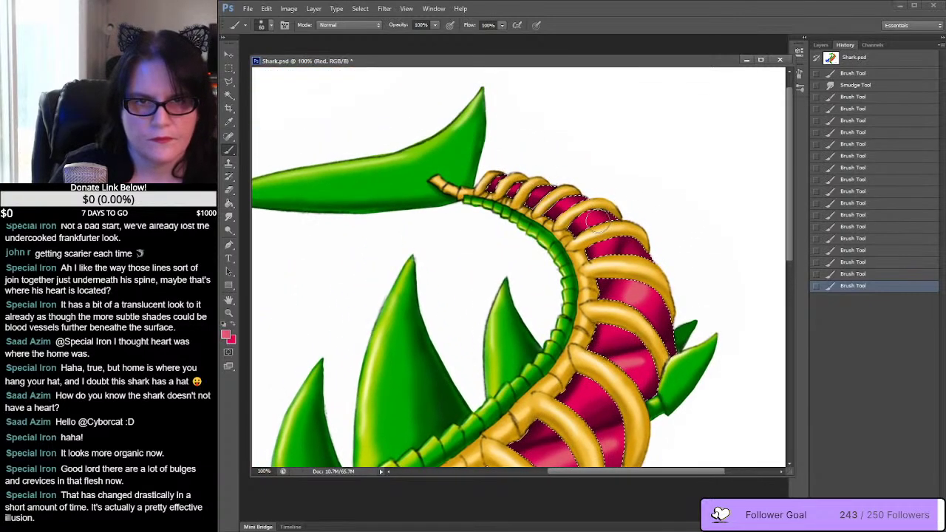
pyautogui.moveTo(596, 248); pyautogui.dragTo(605, 245)
pyautogui.moveTo(499, 175)
pyautogui.mouseDown()
pyautogui.moveTo(521, 184)
pyautogui.moveTo(492, 181)
pyautogui.mouseUp()
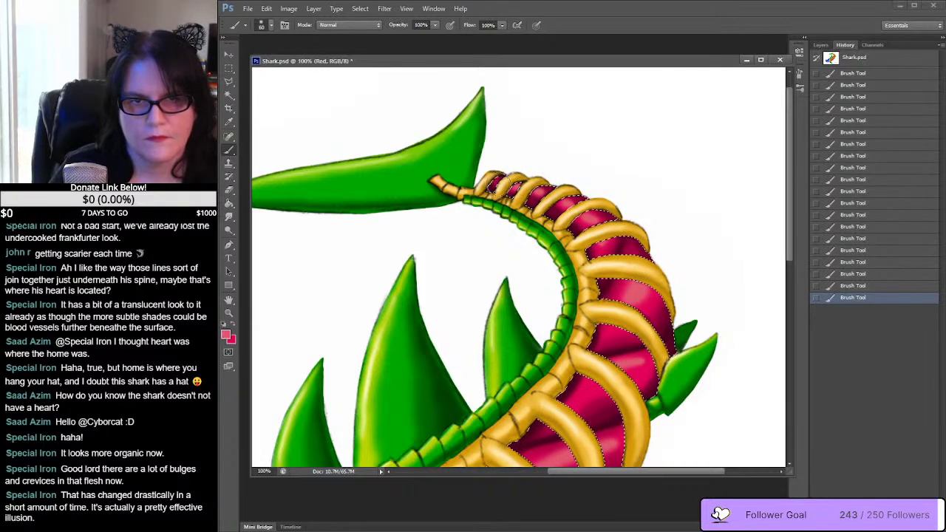
# Step: Blend the pink highlights between the large ribs behind the eye with the Smudge tool, using a 45 px soft brush at 33% strength
pyautogui.moveTo(671, 258)
pyautogui.mouseDown()
pyautogui.moveTo(666, 164)
pyautogui.moveTo(694, 105)
pyautogui.moveTo(699, 121)
pyautogui.mouseUp()
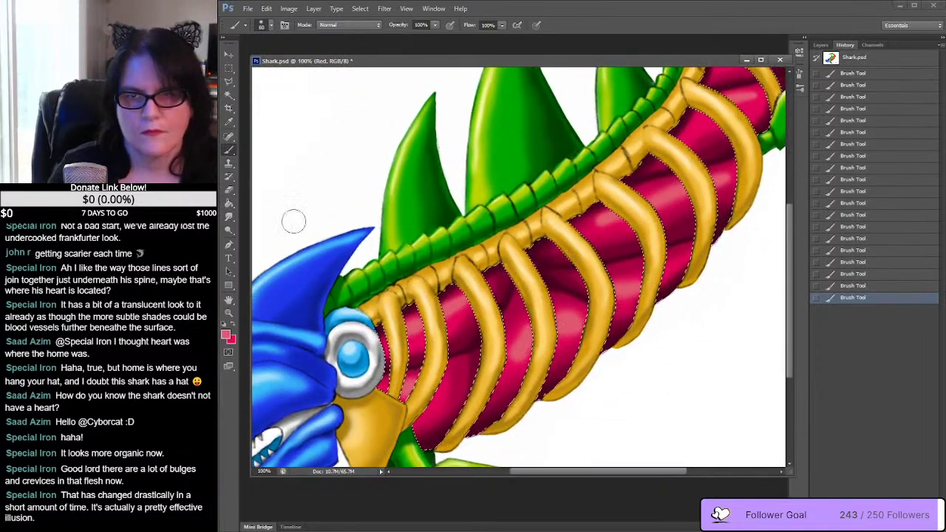
pyautogui.click(229, 216)
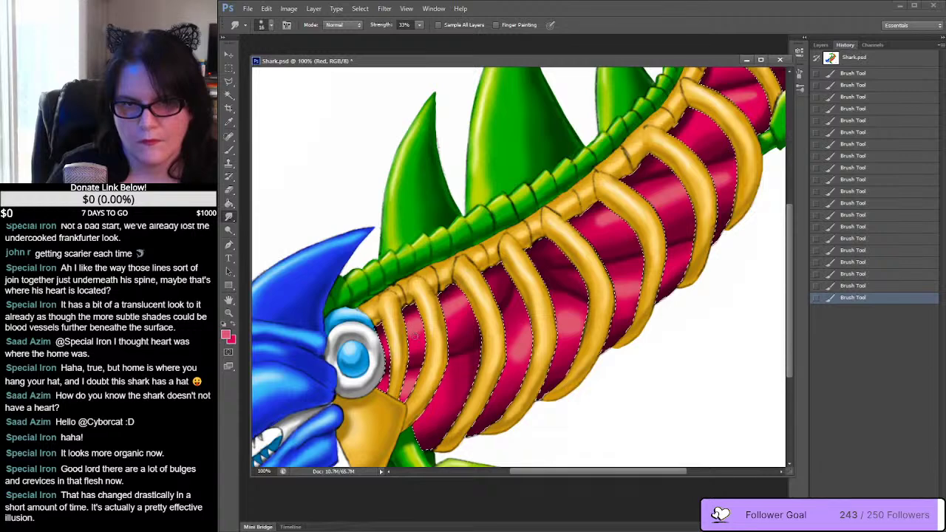
pyautogui.click(269, 25)
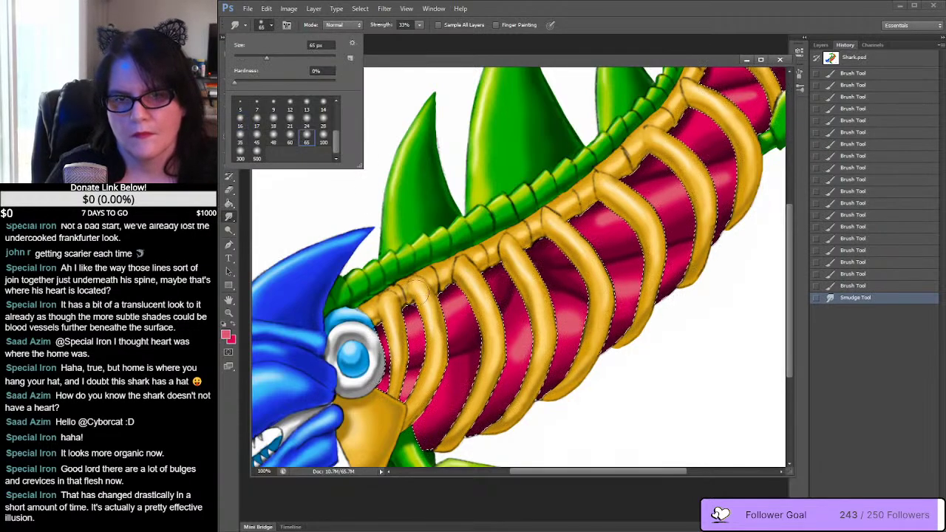
pyautogui.click(323, 125)
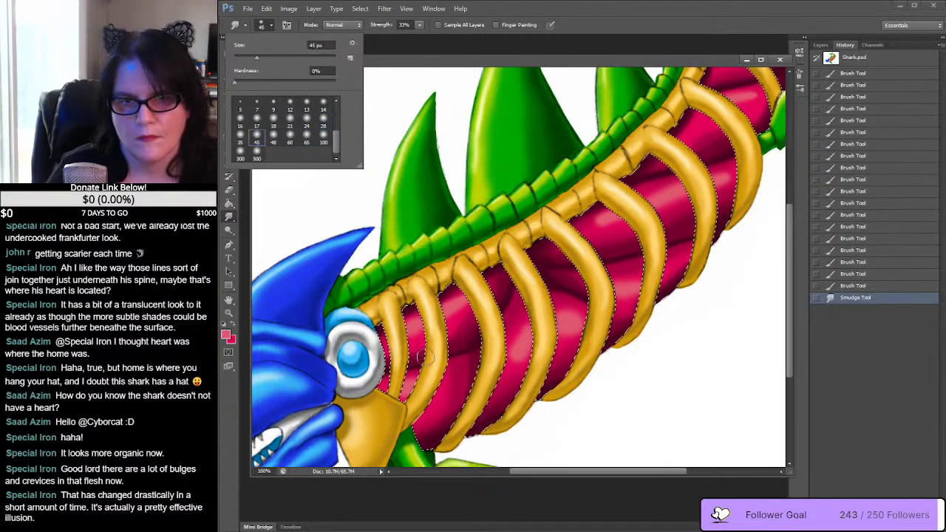
pyautogui.doubleClick(258, 140)
pyautogui.moveTo(407, 321); pyautogui.dragTo(436, 336)
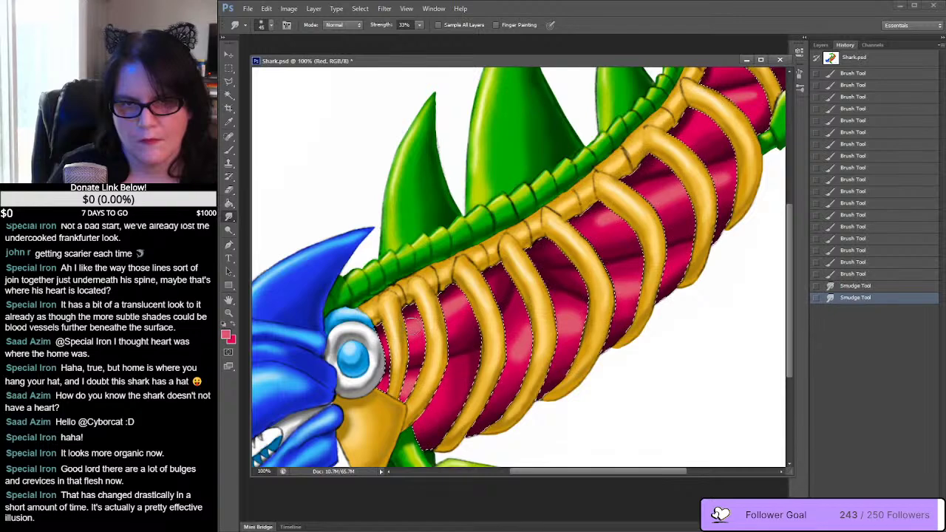
pyautogui.moveTo(447, 303)
pyautogui.mouseDown()
pyautogui.moveTo(463, 314)
pyautogui.moveTo(456, 300)
pyautogui.moveTo(445, 325)
pyautogui.mouseUp()
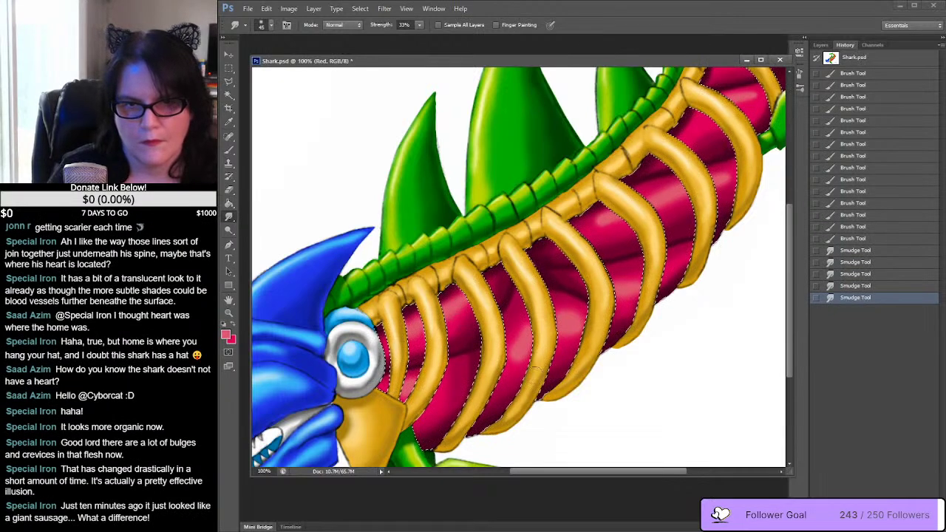
pyautogui.moveTo(521, 310); pyautogui.dragTo(518, 362)
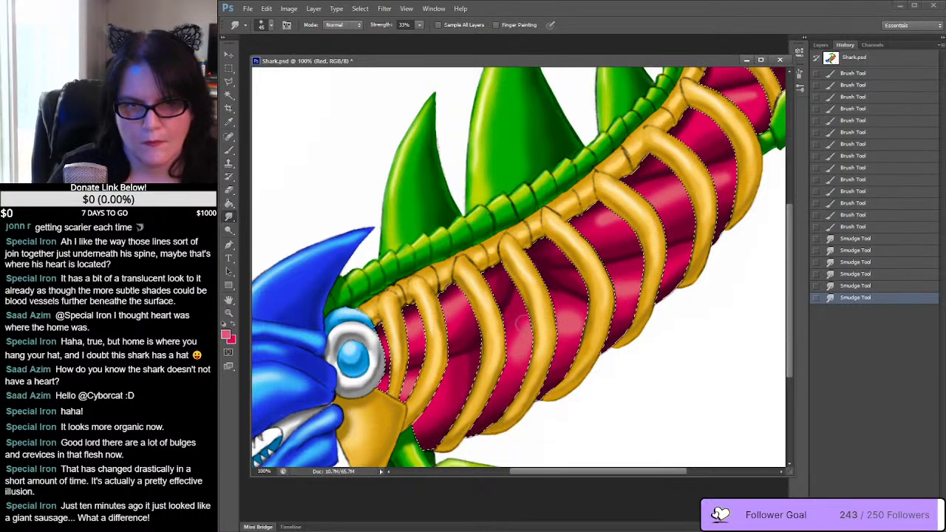
pyautogui.moveTo(523, 325)
pyautogui.mouseDown()
pyautogui.moveTo(592, 326)
pyautogui.moveTo(591, 281)
pyautogui.mouseUp()
pyautogui.moveTo(606, 230)
pyautogui.mouseDown()
pyautogui.moveTo(627, 288)
pyautogui.moveTo(610, 218)
pyautogui.moveTo(665, 201)
pyautogui.moveTo(713, 237)
pyautogui.moveTo(628, 350)
pyautogui.moveTo(612, 295)
pyautogui.mouseUp()
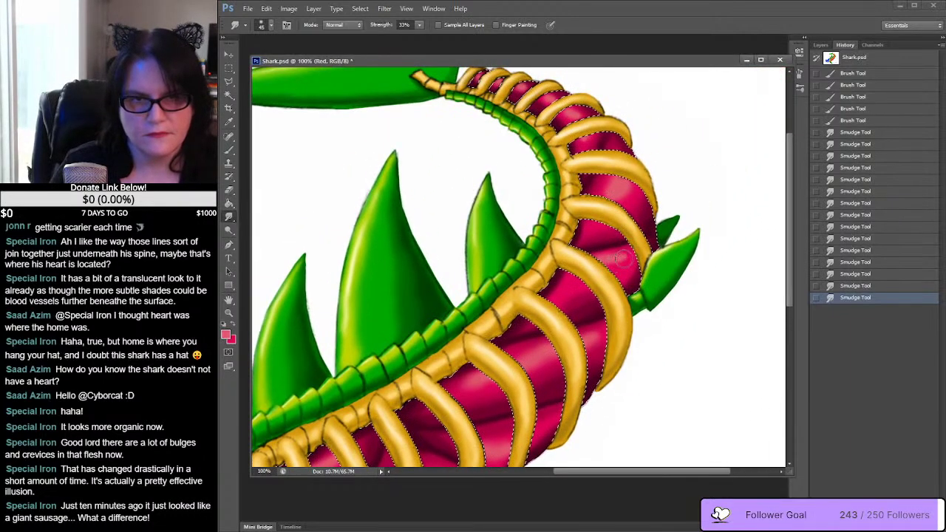
# Step: Smudge the pink highlights into the flesh between the upper ribs along the curve towards the tail
pyautogui.moveTo(612, 259); pyautogui.dragTo(607, 222)
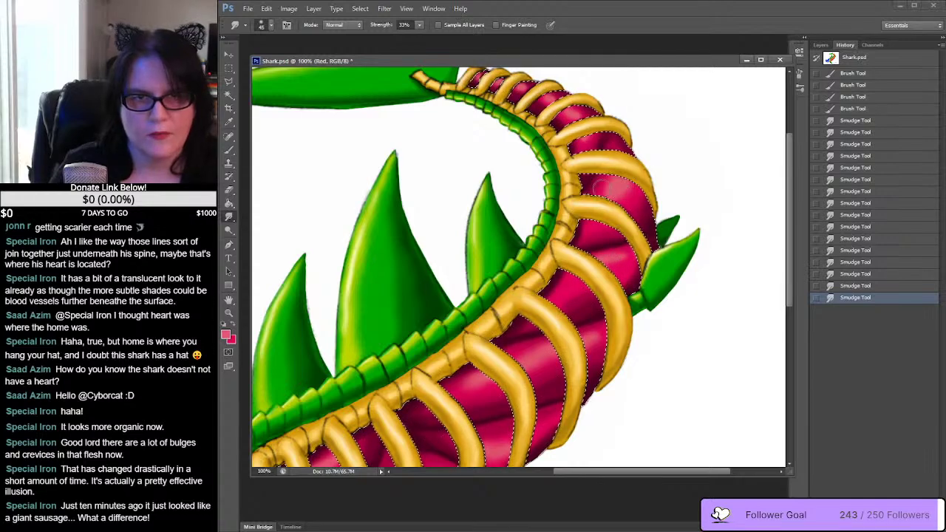
pyautogui.moveTo(620, 184); pyautogui.dragTo(618, 187)
pyautogui.scroll(3, 614, 207)
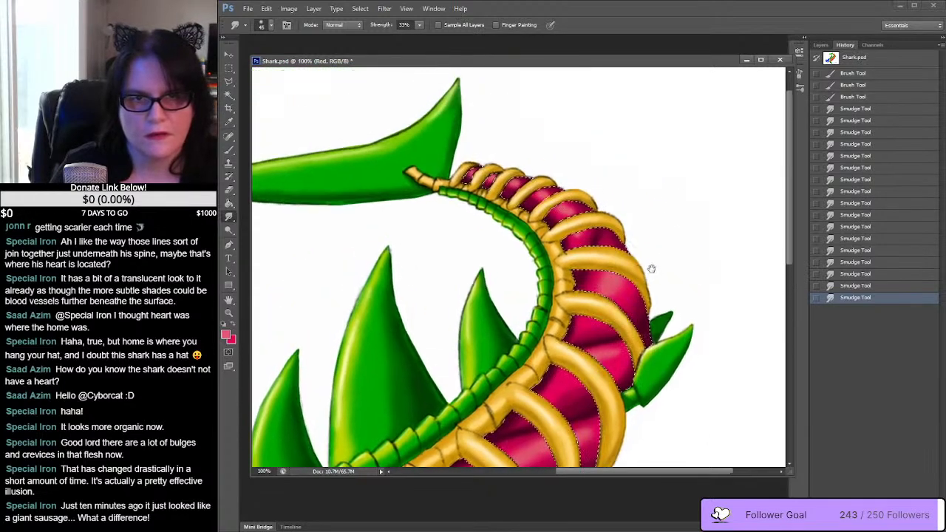
pyautogui.moveTo(574, 239)
pyautogui.mouseDown()
pyautogui.moveTo(556, 198)
pyautogui.moveTo(526, 186)
pyautogui.mouseUp()
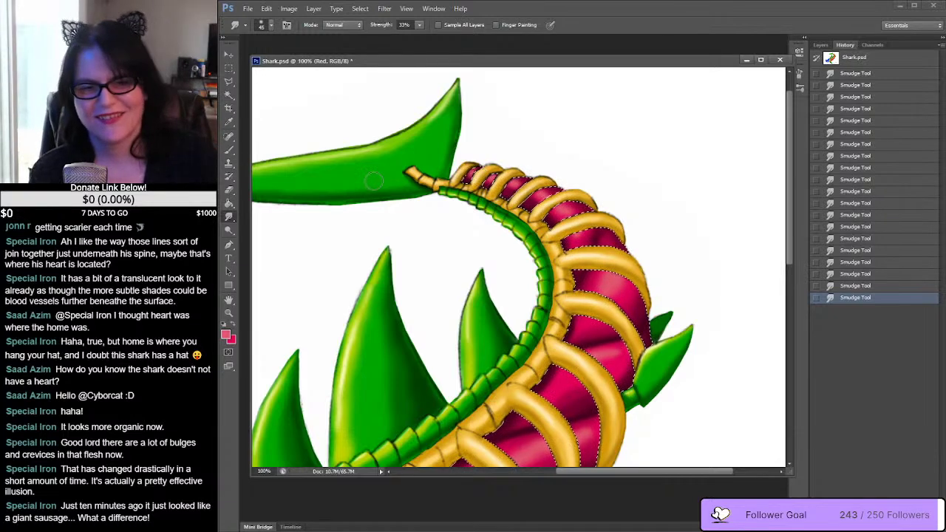
# Step: Review the blended flesh, clear the selection and examine the whole shark at 50% zoom
pyautogui.moveTo(788, 142); pyautogui.dragTo(802, 253)
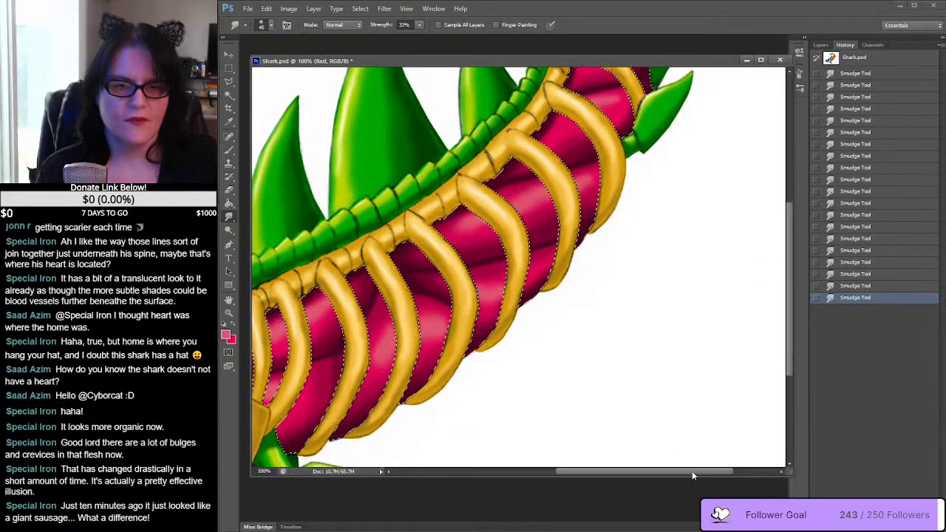
pyautogui.moveTo(692, 471); pyautogui.dragTo(646, 473)
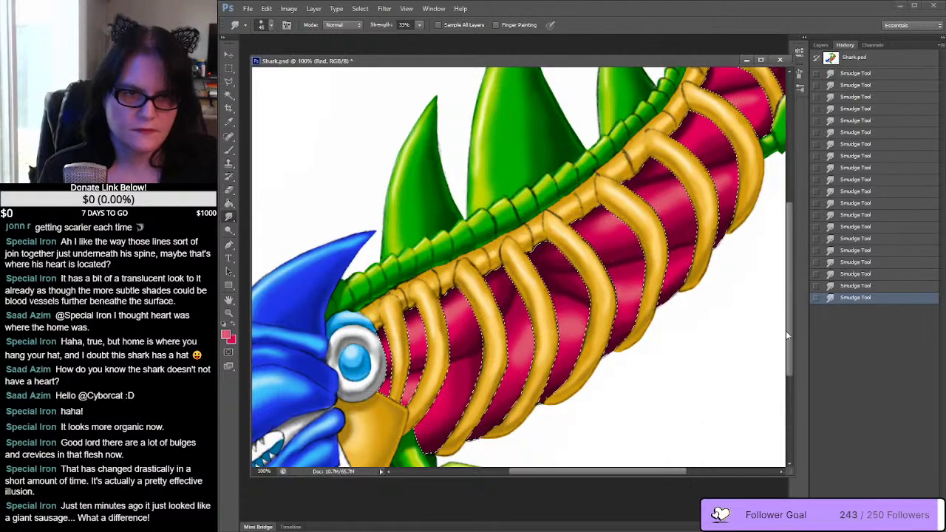
pyautogui.moveTo(790, 330); pyautogui.dragTo(827, 365)
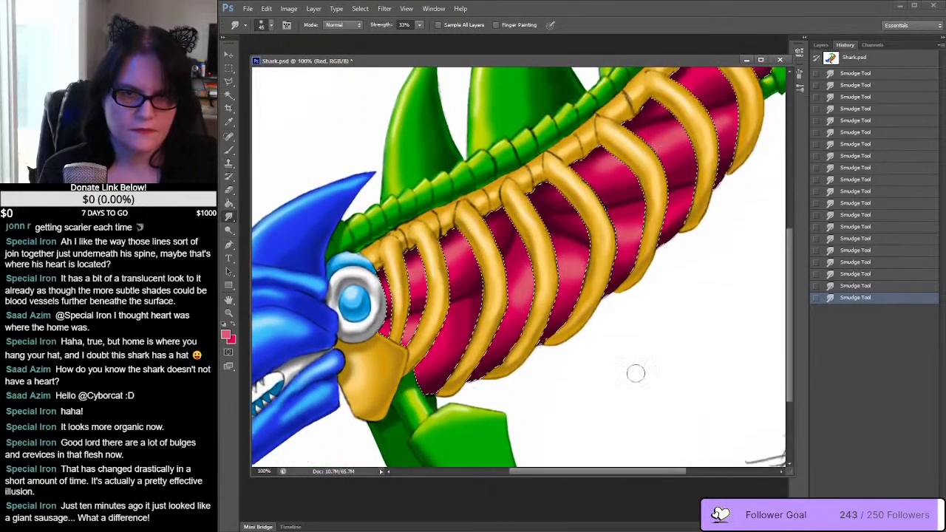
pyautogui.click(229, 312)
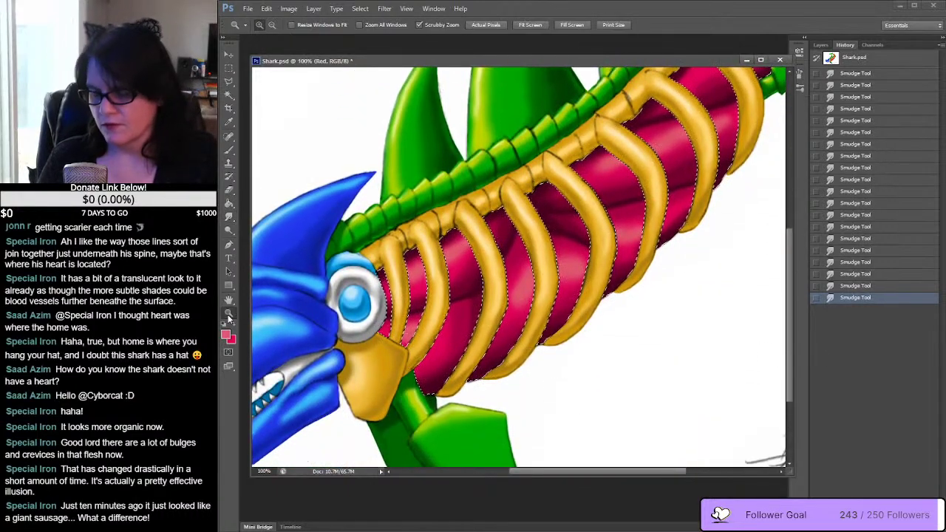
pyautogui.keyDown('alt'); pyautogui.click(755, 298); pyautogui.keyUp('alt')
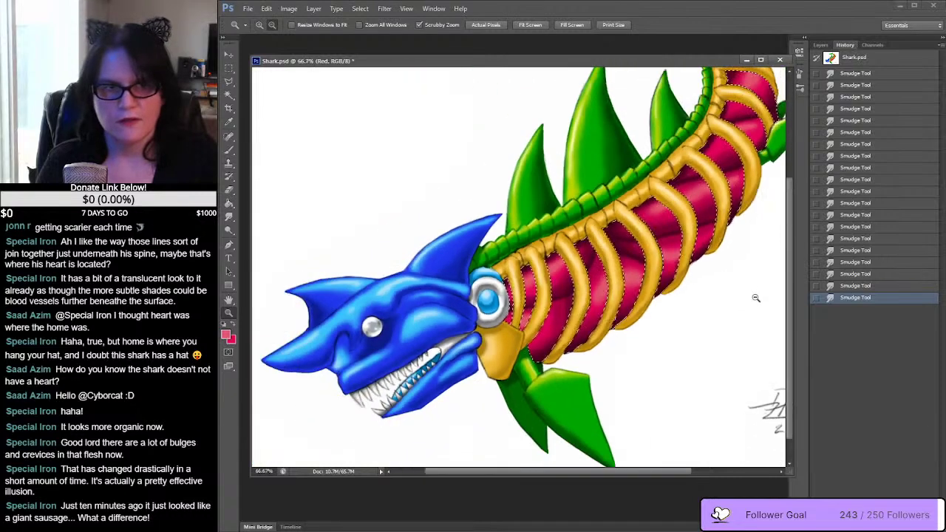
pyautogui.keyDown('alt'); pyautogui.click(710, 363); pyautogui.keyUp('alt')
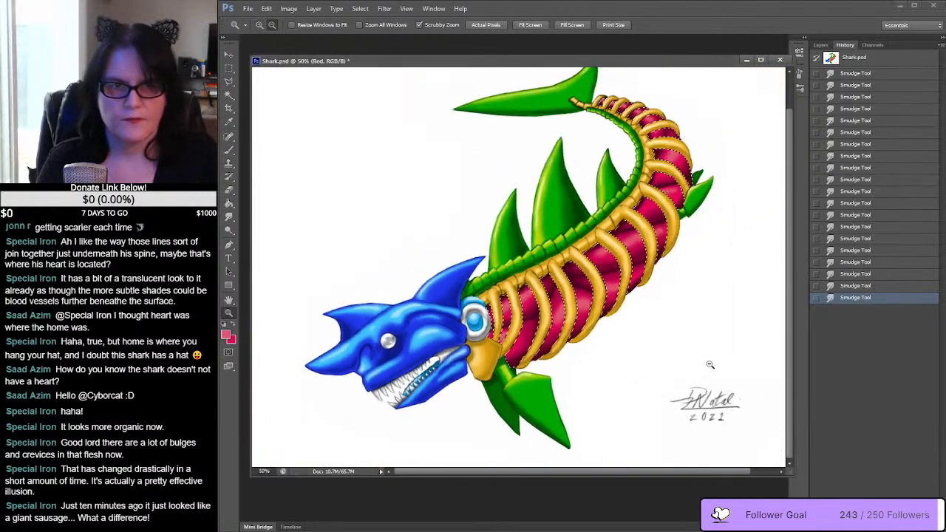
pyautogui.click(229, 67)
pyautogui.click(349, 116)
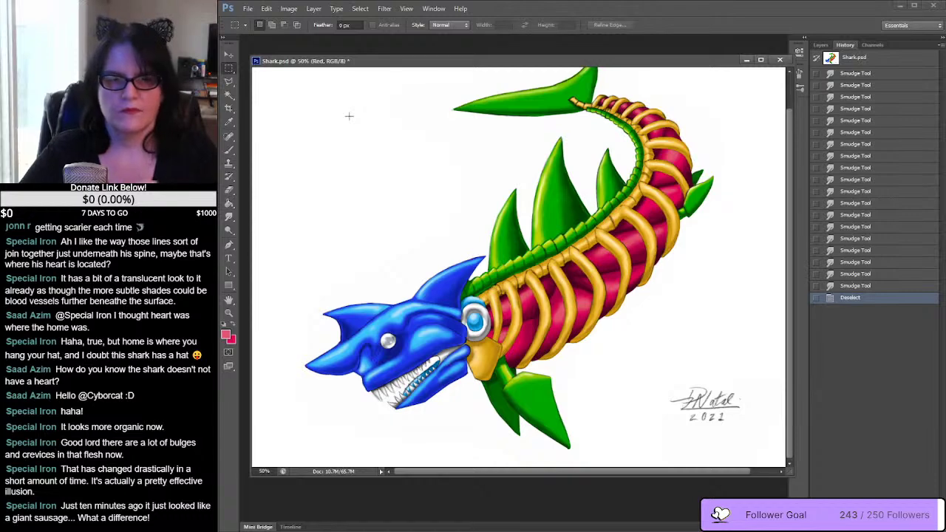
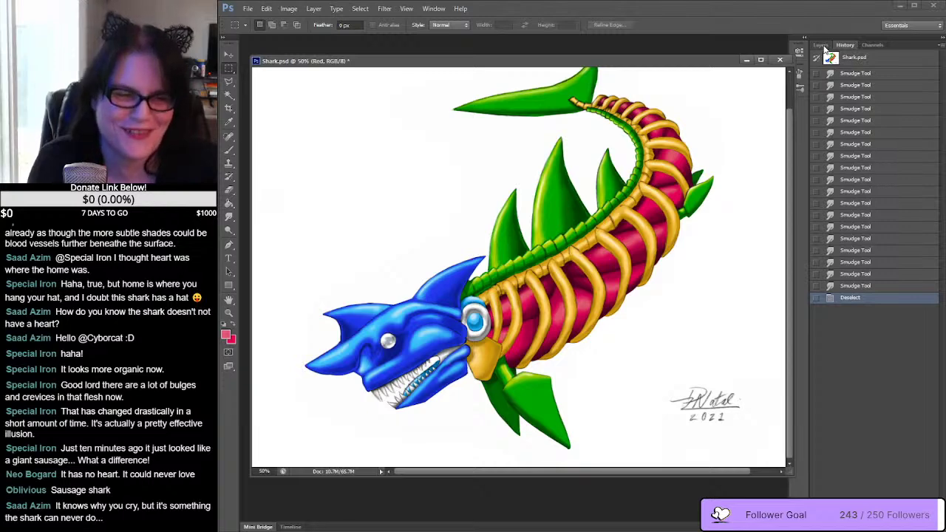
# Step: Load the Red layer's contents as a selection and return to a close view of the ribs behind the eye
pyautogui.click(822, 45)
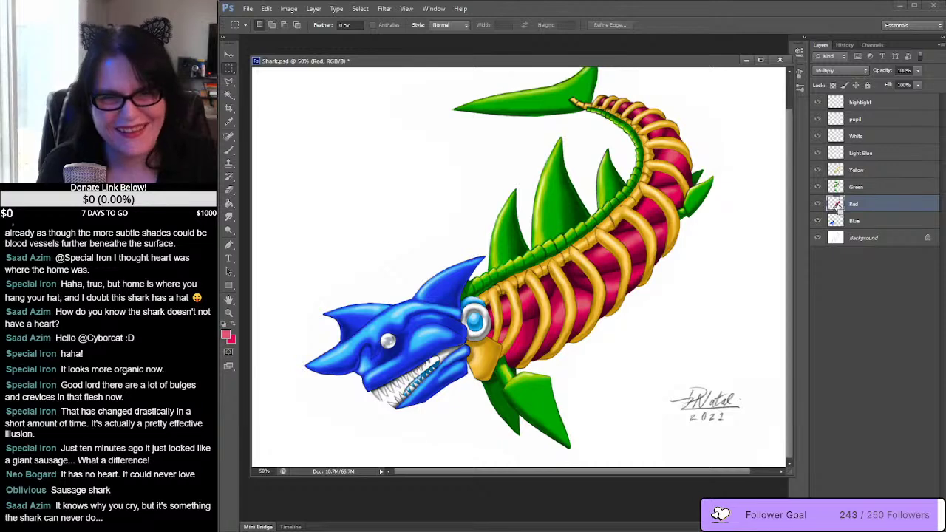
pyautogui.keyDown('ctrl'); pyautogui.click(836, 204); pyautogui.keyUp('ctrl')
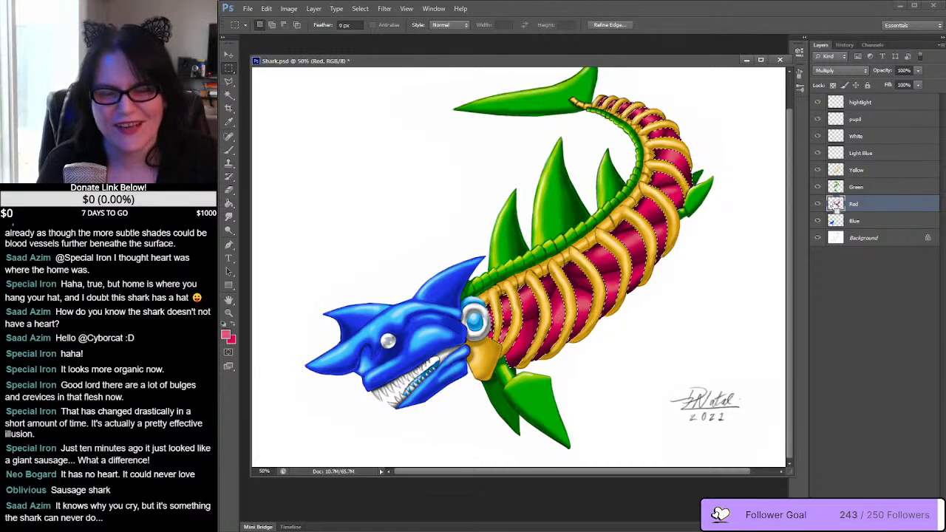
pyautogui.click(229, 312)
pyautogui.click(581, 327)
pyautogui.click(581, 327)
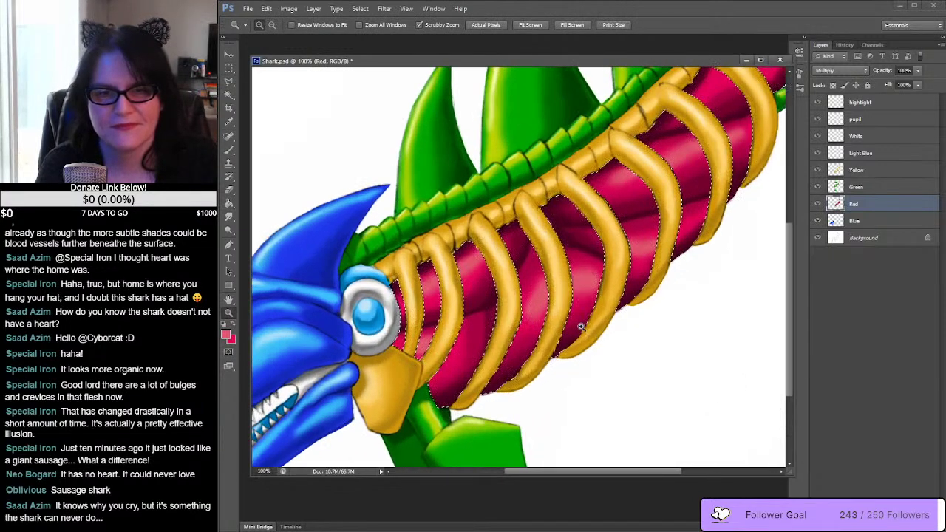
pyautogui.click(561, 310)
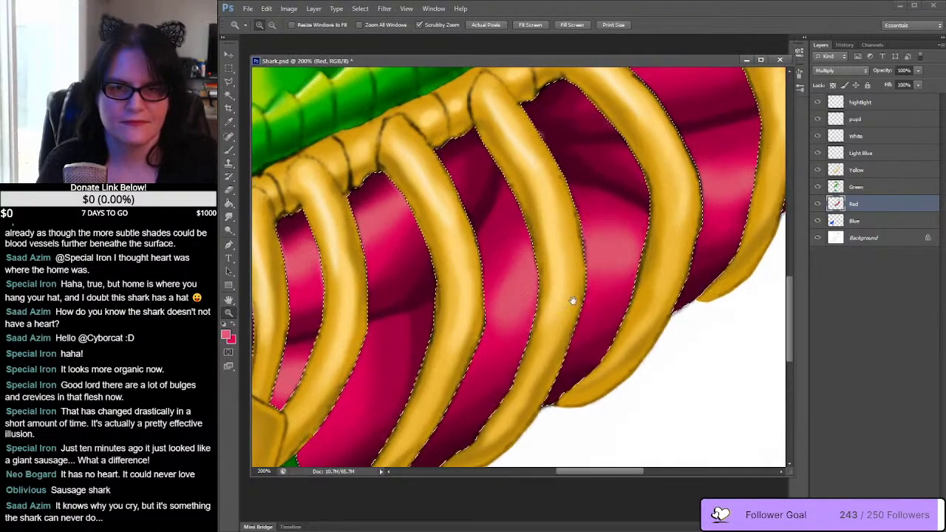
pyautogui.moveTo(561, 310)
pyautogui.mouseDown()
pyautogui.moveTo(649, 234)
pyautogui.moveTo(517, 296)
pyautogui.moveTo(565, 315)
pyautogui.mouseUp()
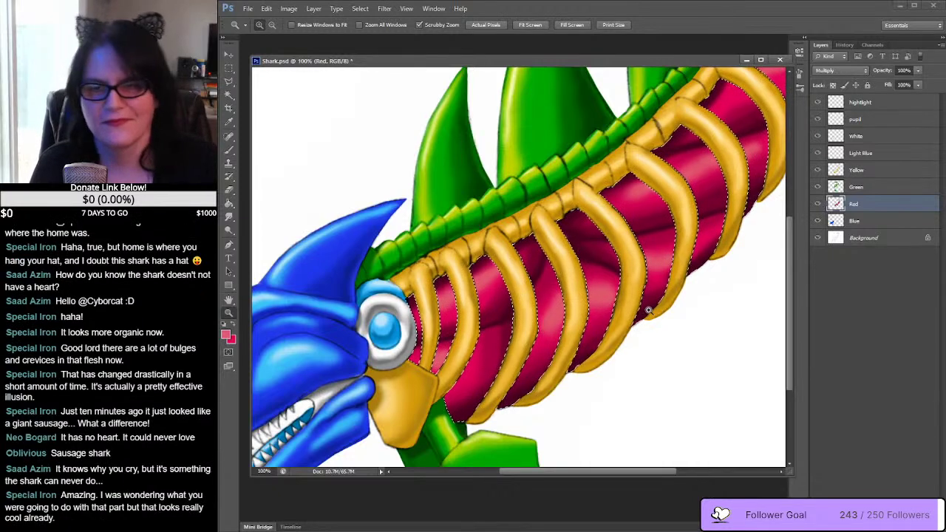
# Step: Set the foreground colour to pale pink #fab9c4 and brush small accents onto the flesh between the large ribs behind the eye
pyautogui.click(226, 335)
pyautogui.moveTo(285, 142); pyautogui.dragTo(270, 133)
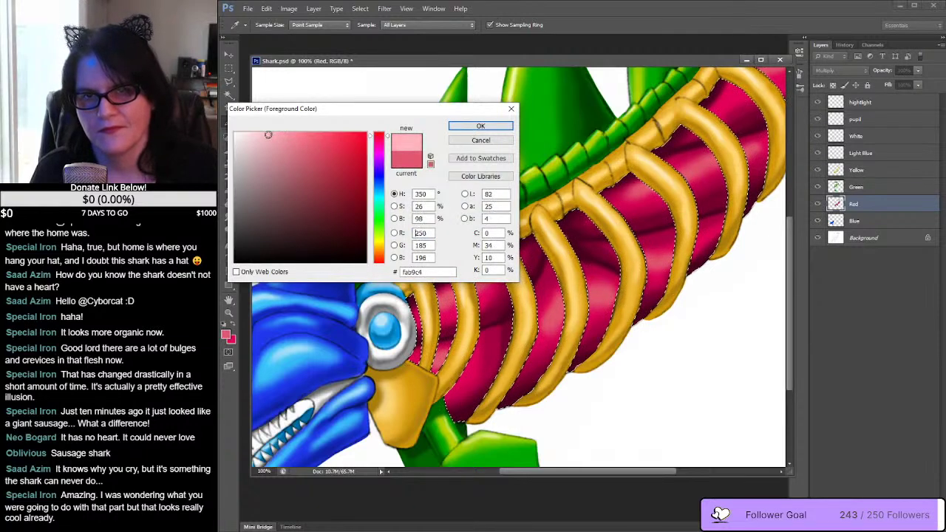
pyautogui.click(479, 127)
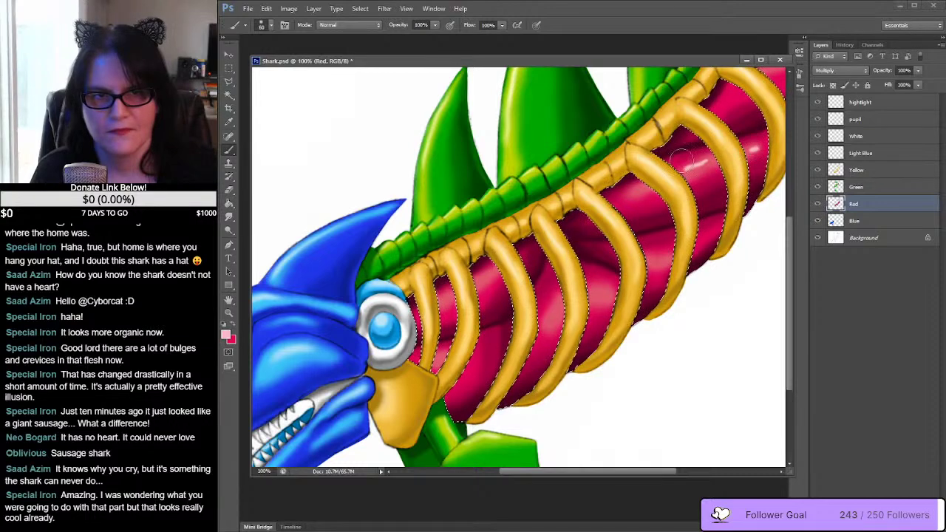
pyautogui.moveTo(681, 158); pyautogui.dragTo(706, 164)
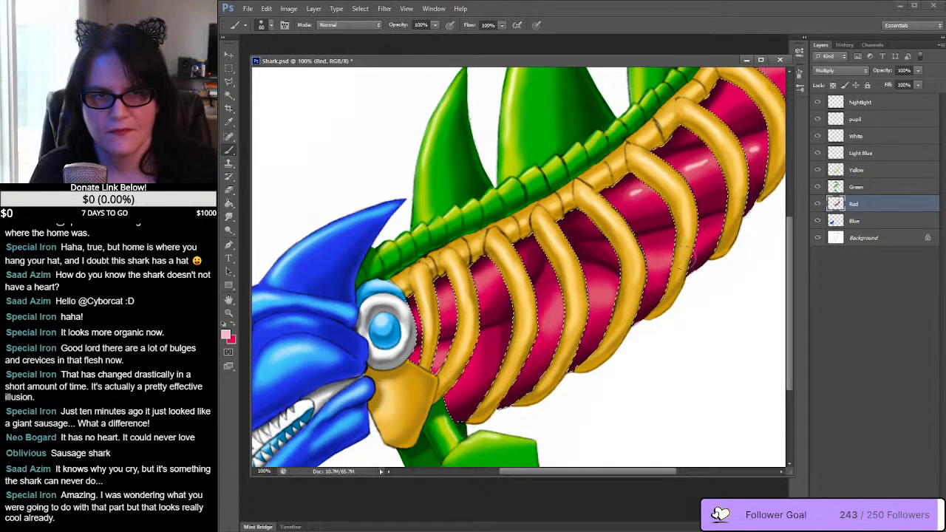
pyautogui.moveTo(649, 256); pyautogui.dragTo(661, 255)
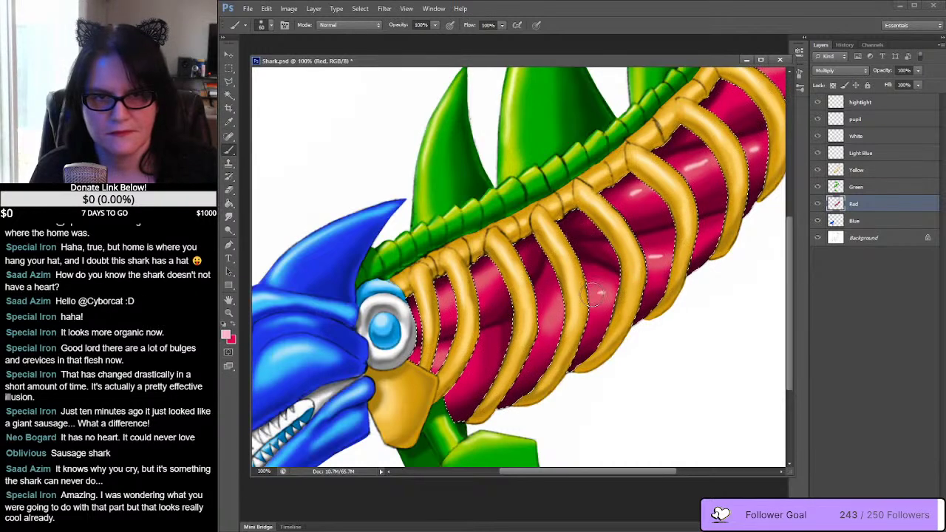
pyautogui.moveTo(601, 292); pyautogui.dragTo(547, 306)
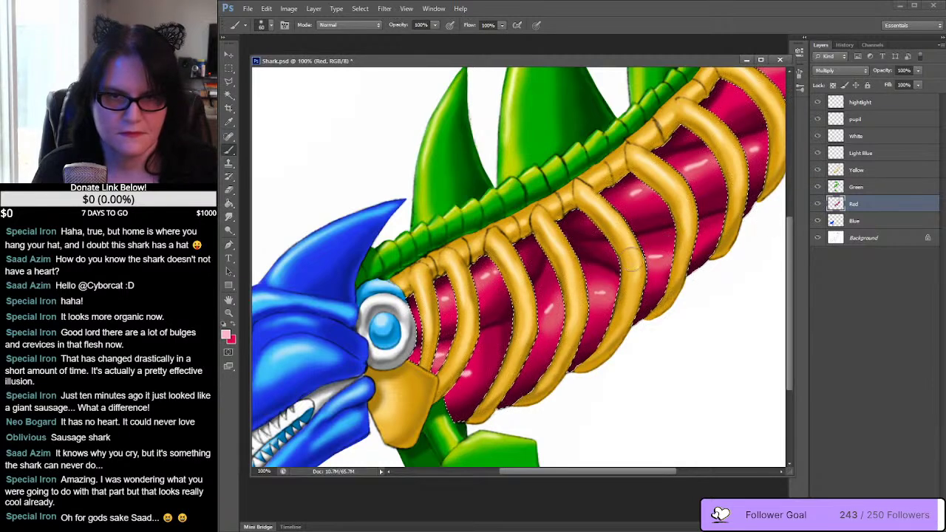
# Step: Brush pale pink accents onto the flesh between the upper ribs along the curve towards the tail
pyautogui.press('v')
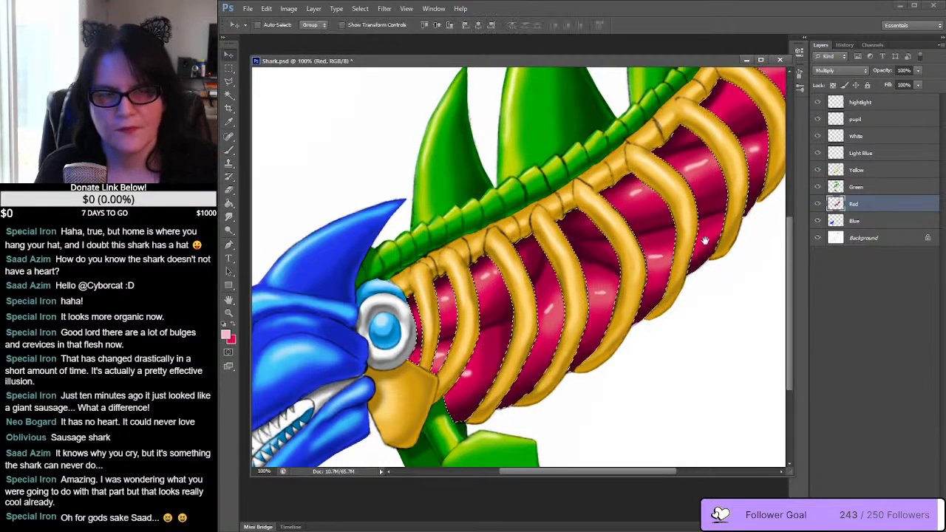
pyautogui.moveTo(695, 266); pyautogui.dragTo(521, 375)
pyautogui.hotkey('ctrl', 'shift', 'd')
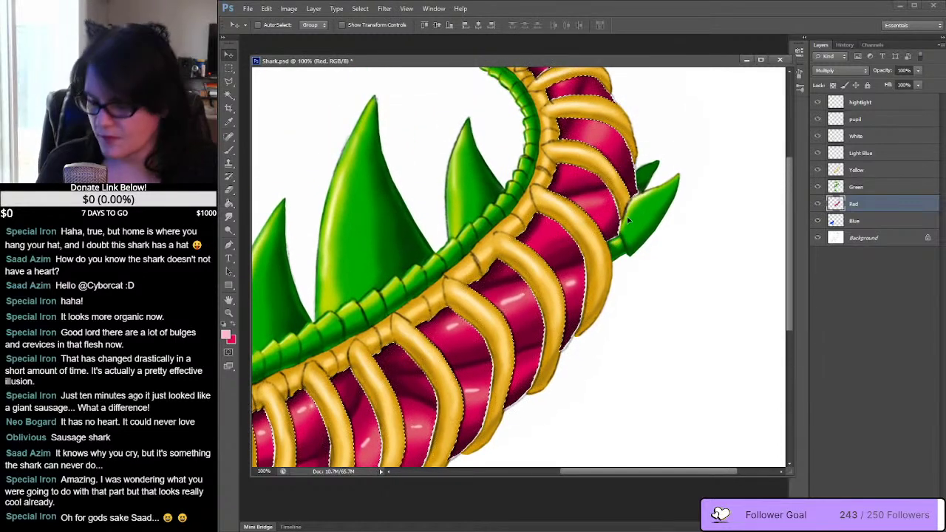
pyautogui.click(232, 151)
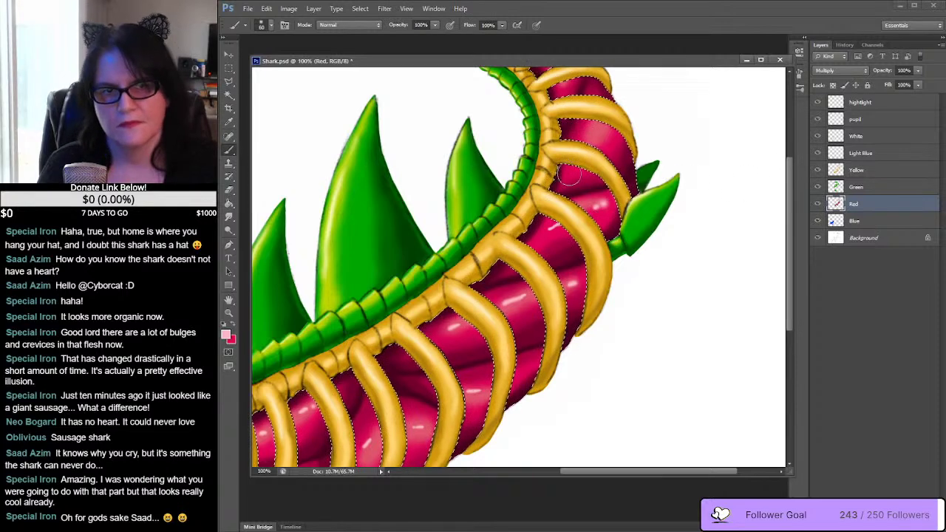
pyautogui.moveTo(618, 172); pyautogui.dragTo(607, 263)
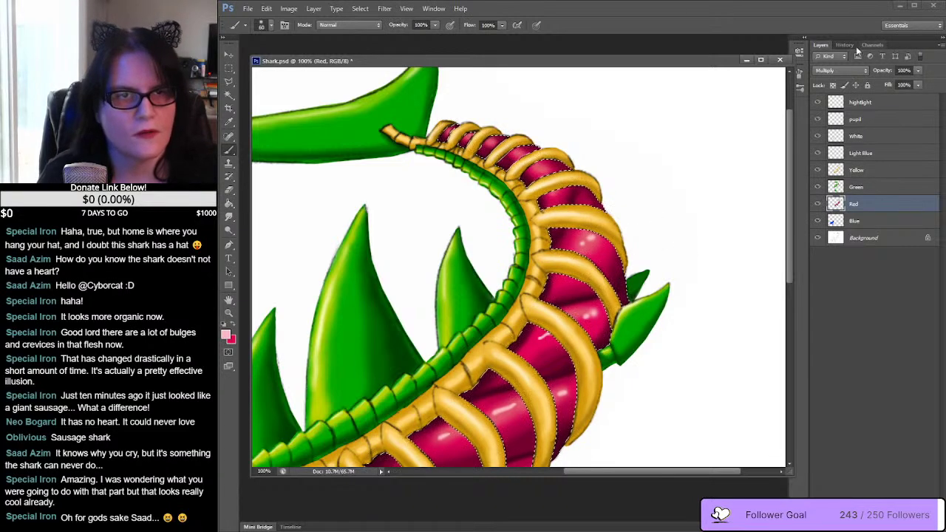
# Step: Step back through the history to remove the last two brush strokes and return to the layer list
pyautogui.click(845, 45)
pyautogui.click(861, 285)
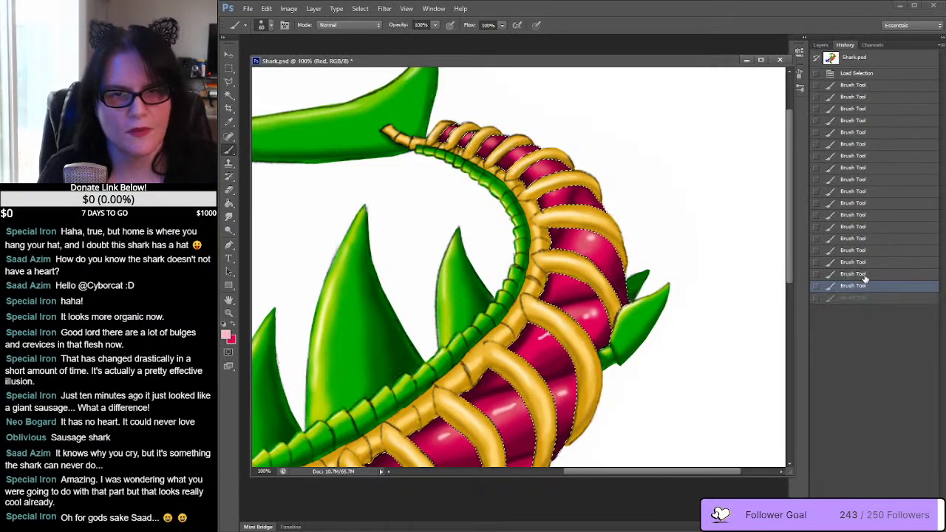
pyautogui.click(861, 274)
pyautogui.click(821, 45)
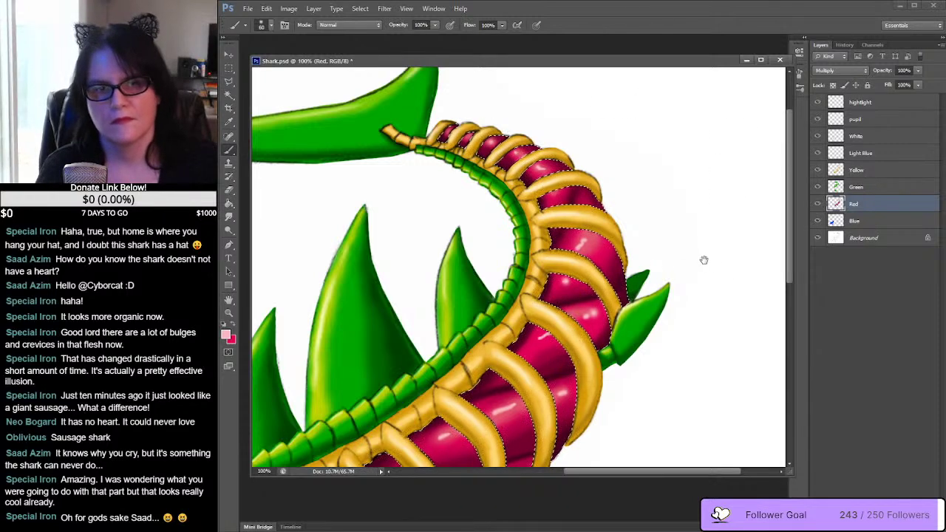
# Step: Blend the pale pink accents into the flesh from the eye to the tail, using the Smudge tool at 45 px and 33% strength
pyautogui.moveTo(703, 261)
pyautogui.mouseDown()
pyautogui.moveTo(769, 145)
pyautogui.moveTo(680, 187)
pyautogui.mouseUp()
pyautogui.press('r')
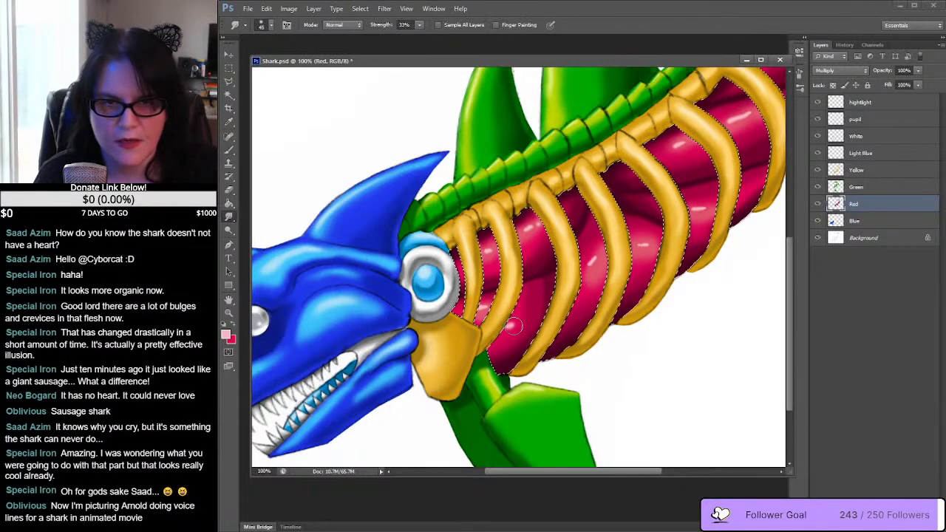
pyautogui.moveTo(515, 325); pyautogui.dragTo(484, 304)
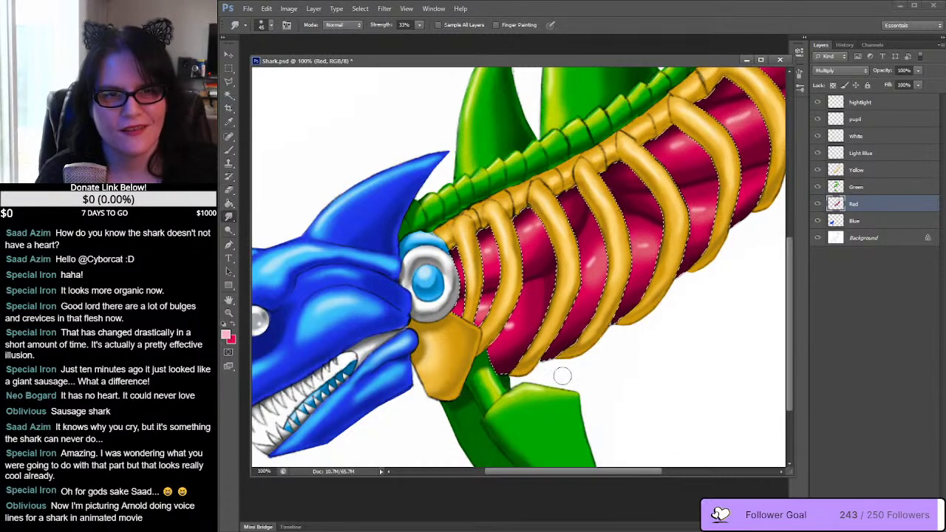
pyautogui.moveTo(796, 285); pyautogui.dragTo(794, 213)
pyautogui.hscroll(5, 657, 452)
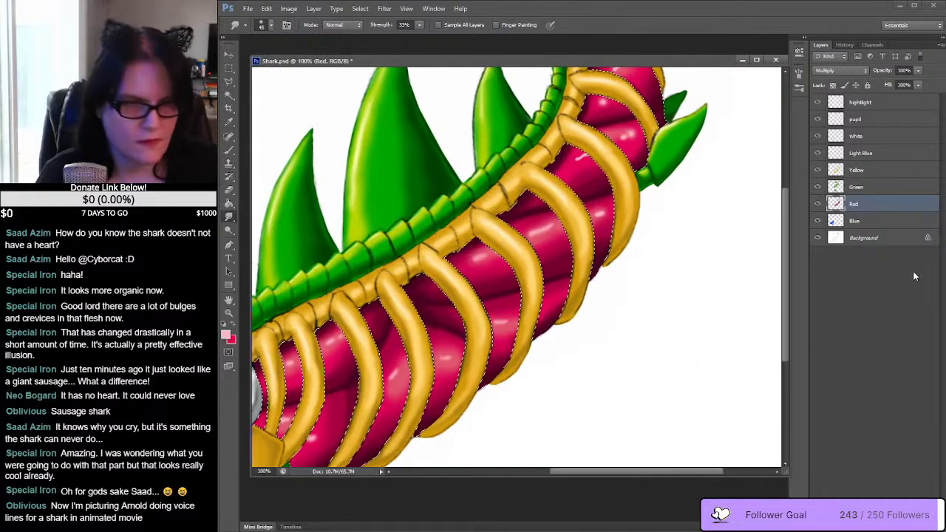
pyautogui.moveTo(785, 264); pyautogui.dragTo(806, 183)
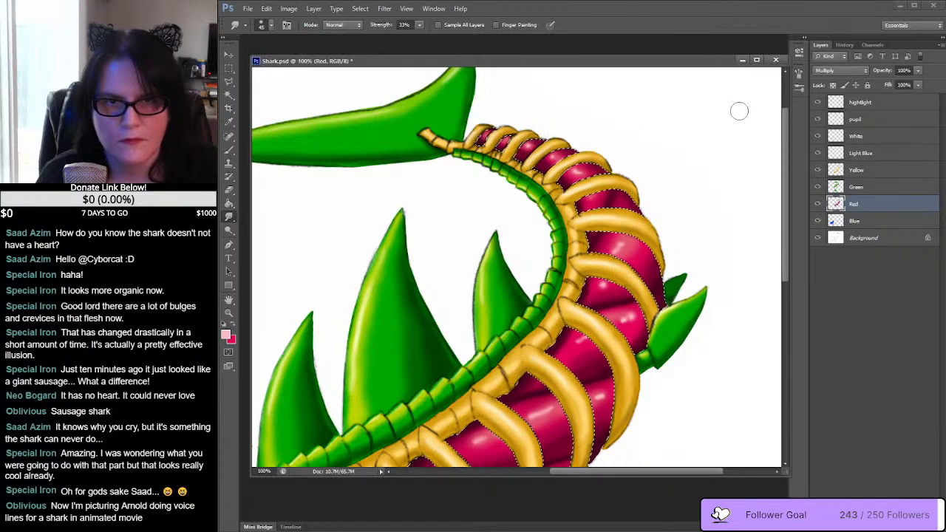
# Step: Clear the selection and save Shark.psd with the whole shark in view at 50% zoom
pyautogui.click(230, 68)
pyautogui.click(370, 97)
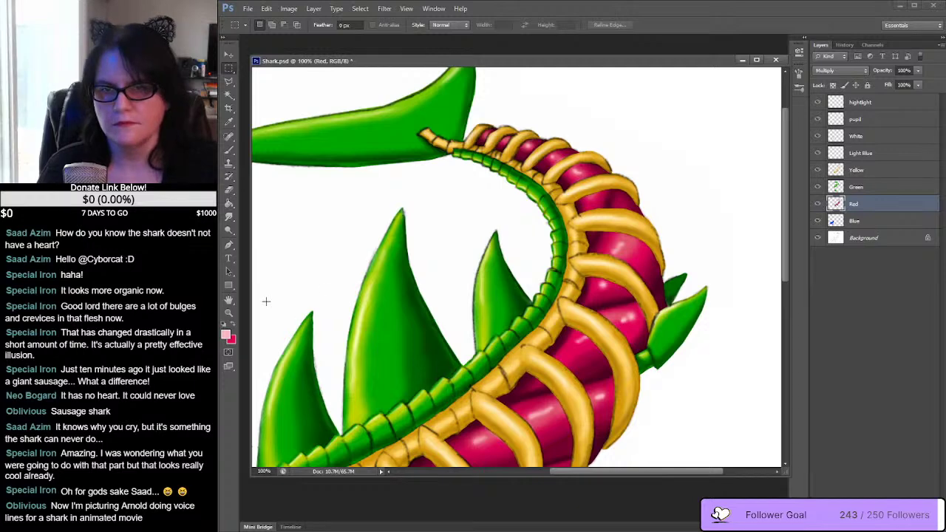
pyautogui.click(229, 313)
pyautogui.keyDown('alt'); pyautogui.click(610, 281); pyautogui.keyUp('alt')
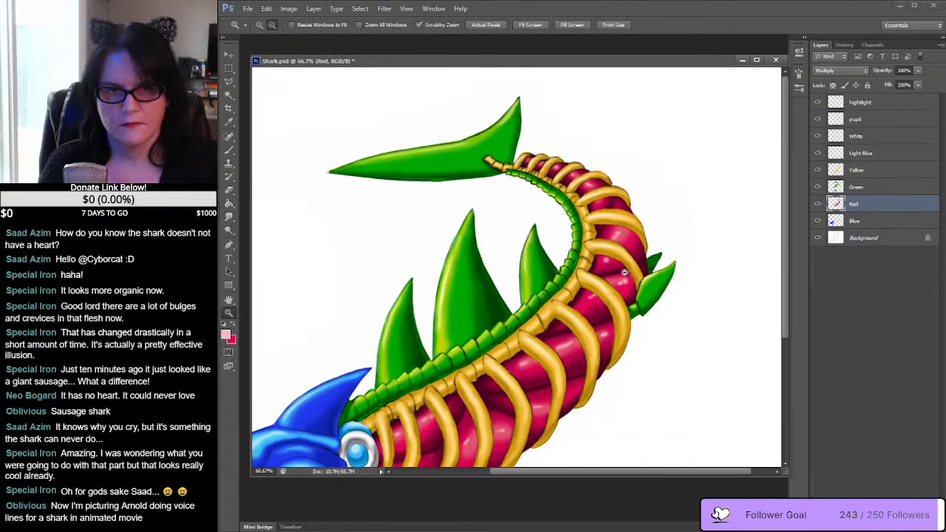
pyautogui.keyDown('alt'); pyautogui.click(625, 273); pyautogui.keyUp('alt')
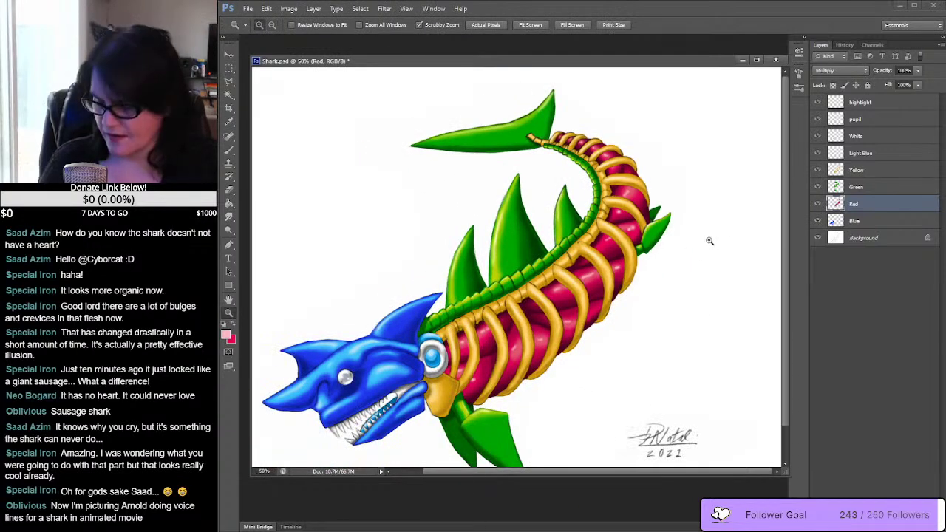
pyautogui.hotkey('ctrl', 's')
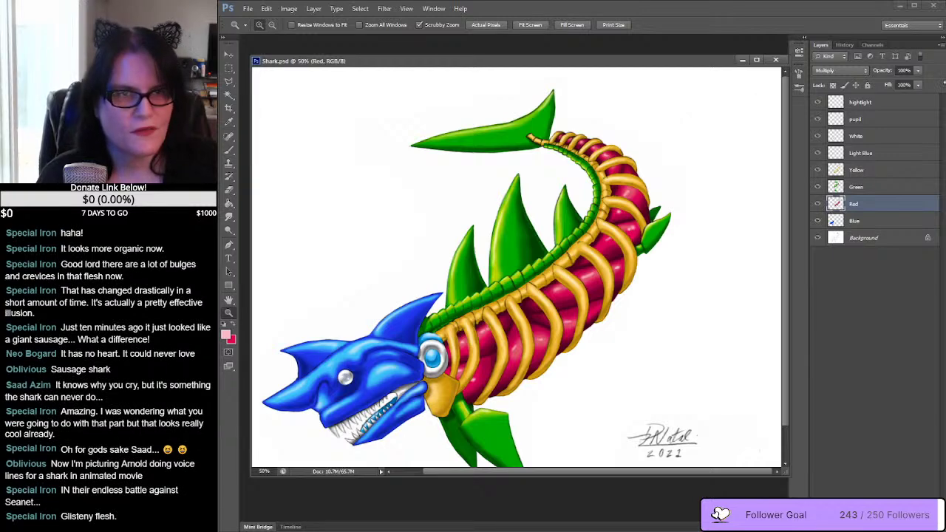
# Step: Compare the shark with the pixel-art reference 69298-6.png and move the reference window out of the way
pyautogui.click(845, 46)
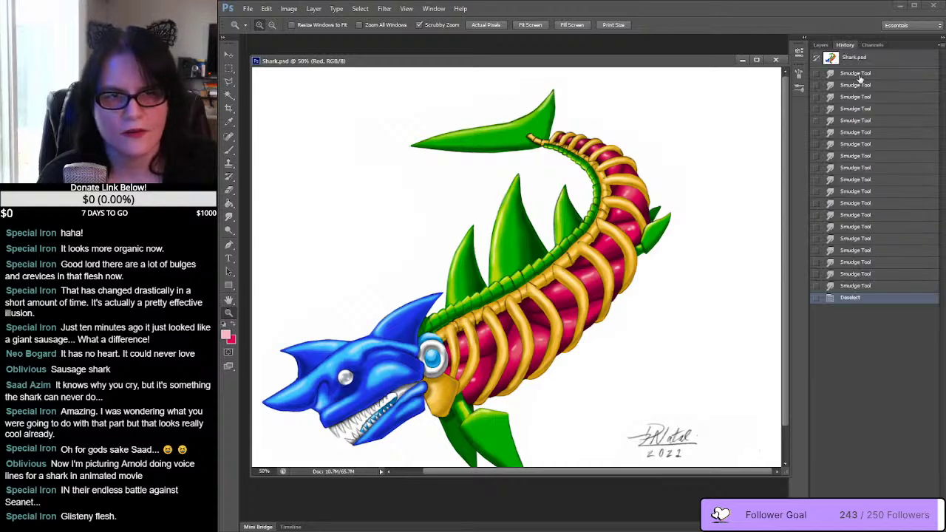
pyautogui.click(819, 46)
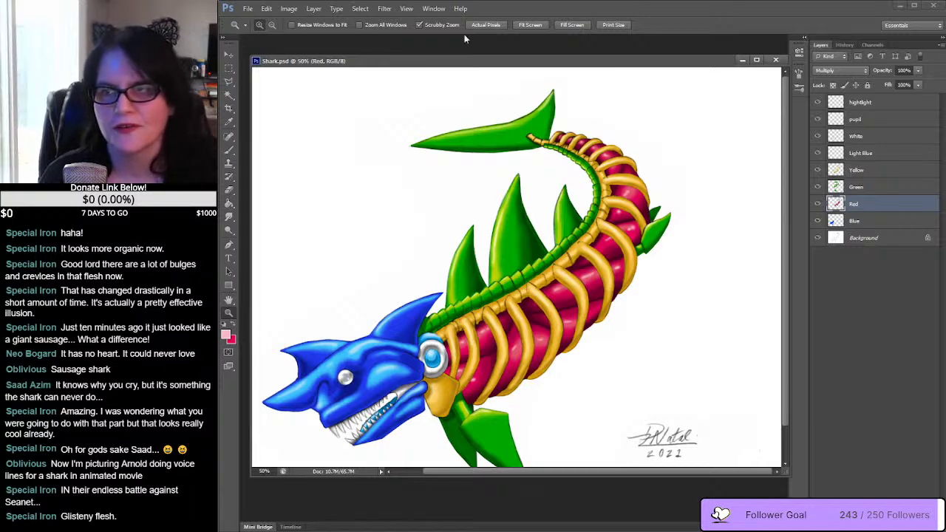
pyautogui.hotkey('ctrl', 'Tab')
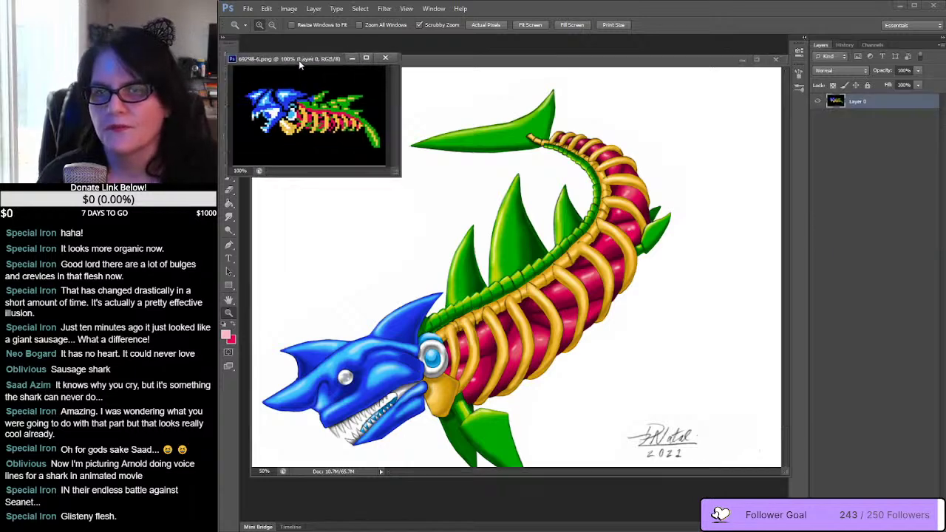
pyautogui.moveTo(299, 61); pyautogui.dragTo(347, 93)
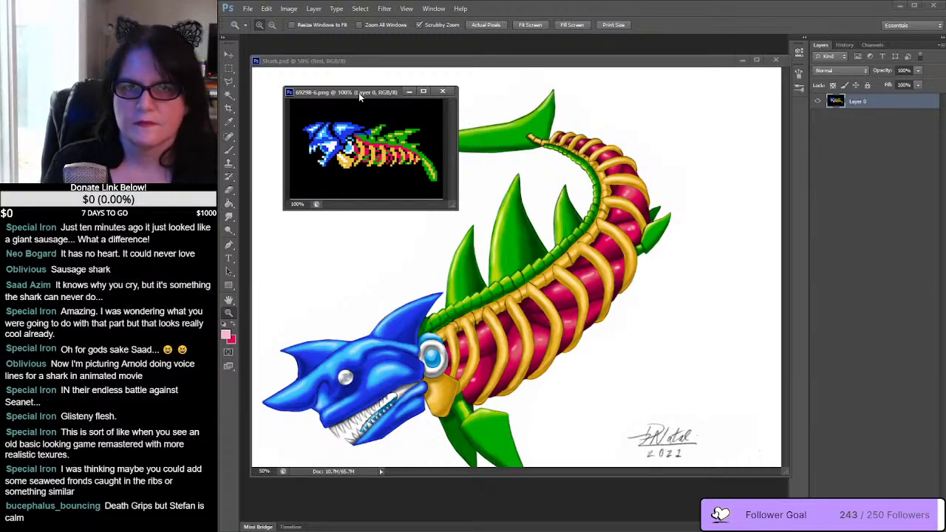
pyautogui.moveTo(360, 96); pyautogui.dragTo(103, 97)
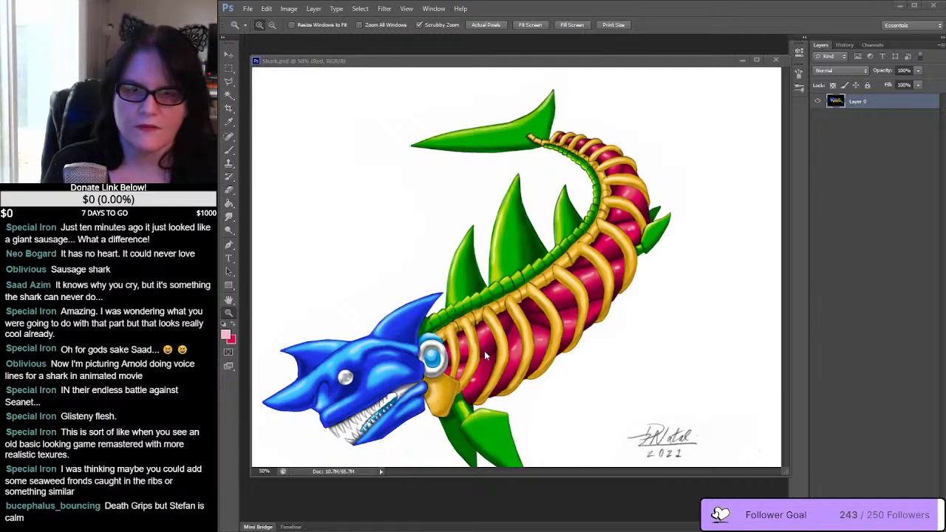
# Step: Load the Red layer's contents as a selection with the ribs behind the eye in view at 100%
pyautogui.click(507, 357)
pyautogui.click(507, 358)
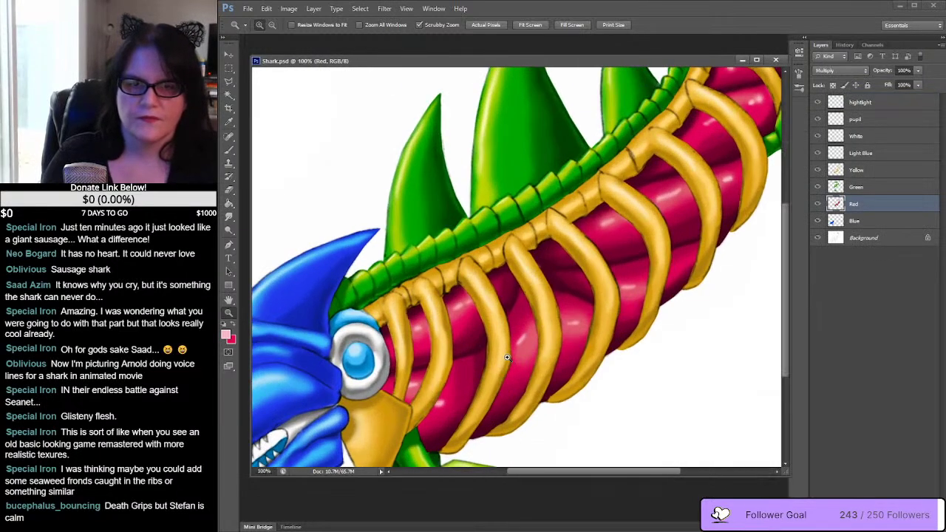
pyautogui.moveTo(521, 295); pyautogui.dragTo(491, 313)
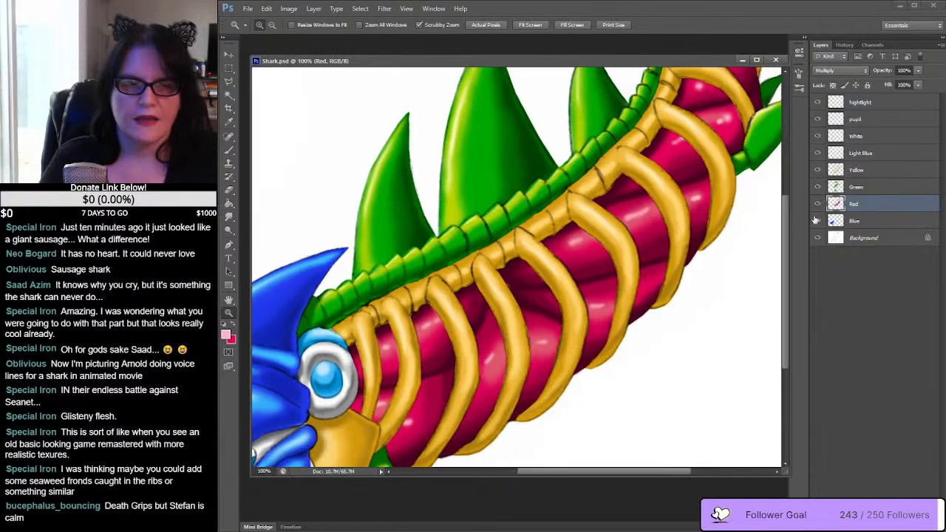
pyautogui.keyDown('ctrl'); pyautogui.click(836, 205); pyautogui.keyUp('ctrl')
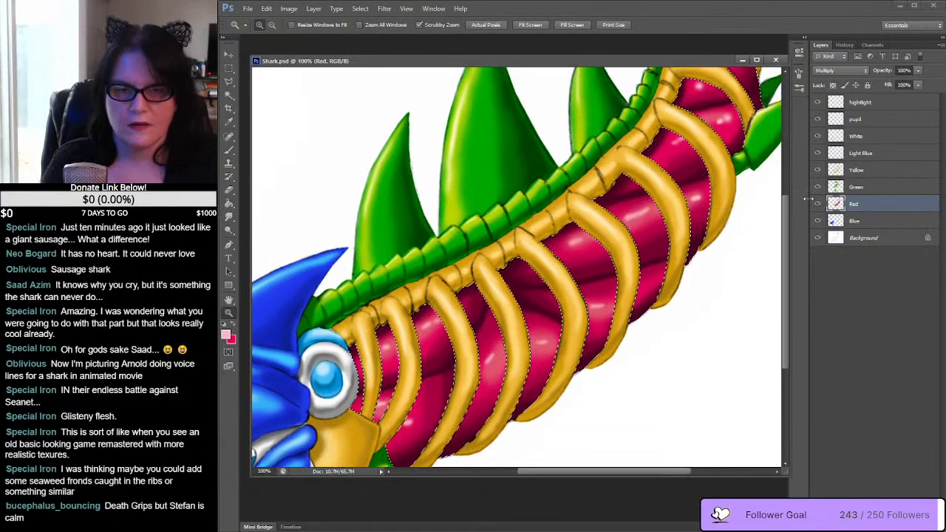
# Step: Create a new layer named veins above the Red layer, in Normal mode at 100% opacity
pyautogui.click(266, 9)
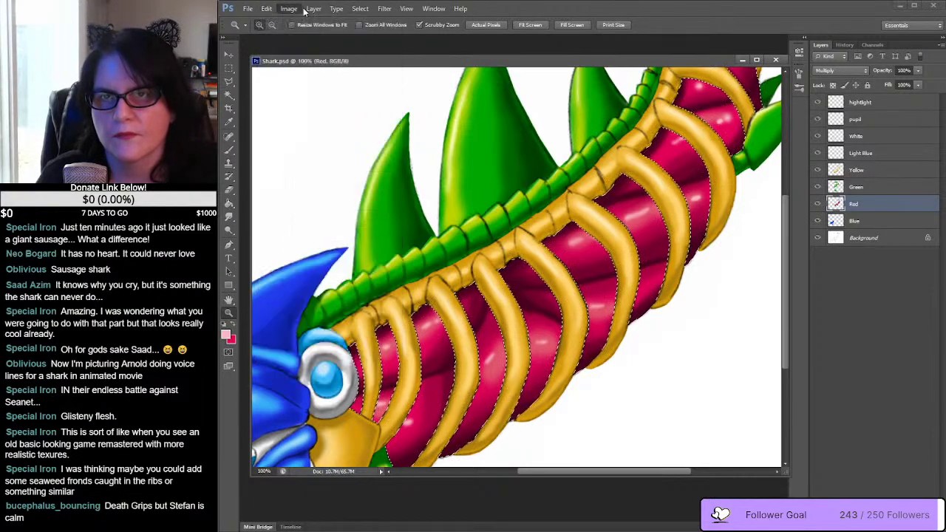
pyautogui.click(313, 9)
pyautogui.moveTo(325, 20)
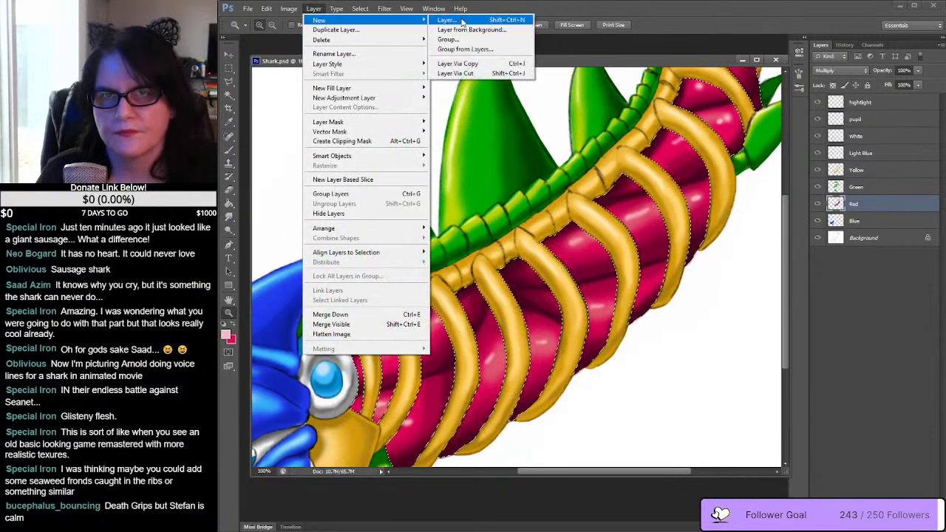
pyautogui.click(448, 20)
pyautogui.write('veins')
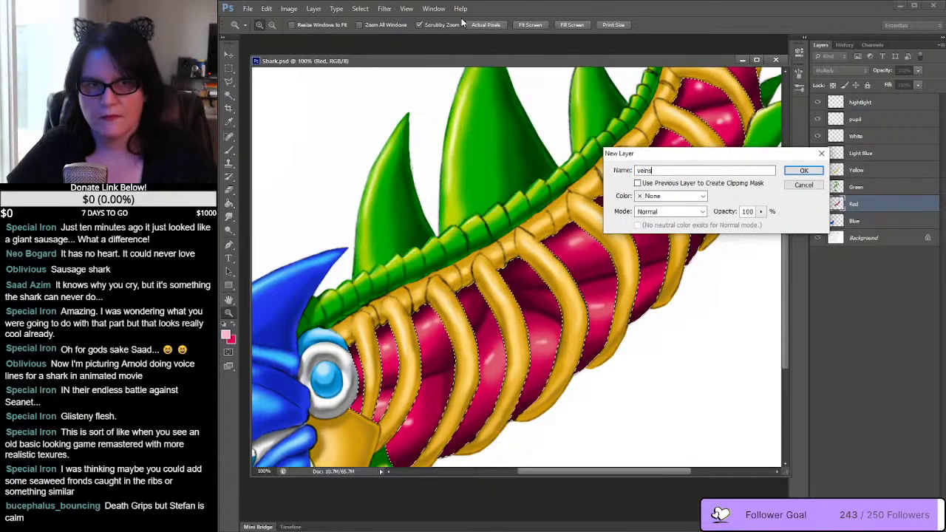
pyautogui.press('Return')
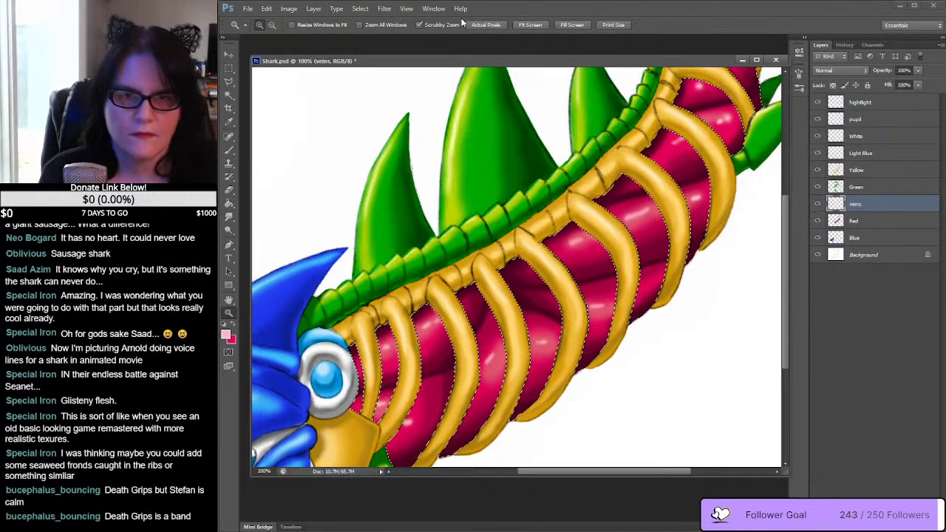
# Step: Set the foreground colour to grey #9e9e9e and ready the Brush tool for the veins layer over the ribs behind the eye
pyautogui.click(225, 334)
pyautogui.moveTo(261, 161); pyautogui.dragTo(222, 180)
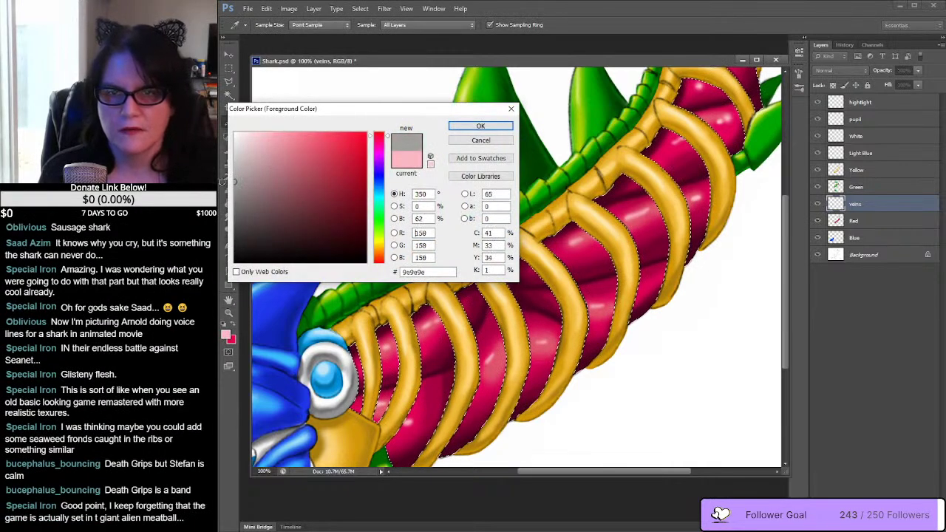
pyautogui.click(461, 124)
pyautogui.press('z')
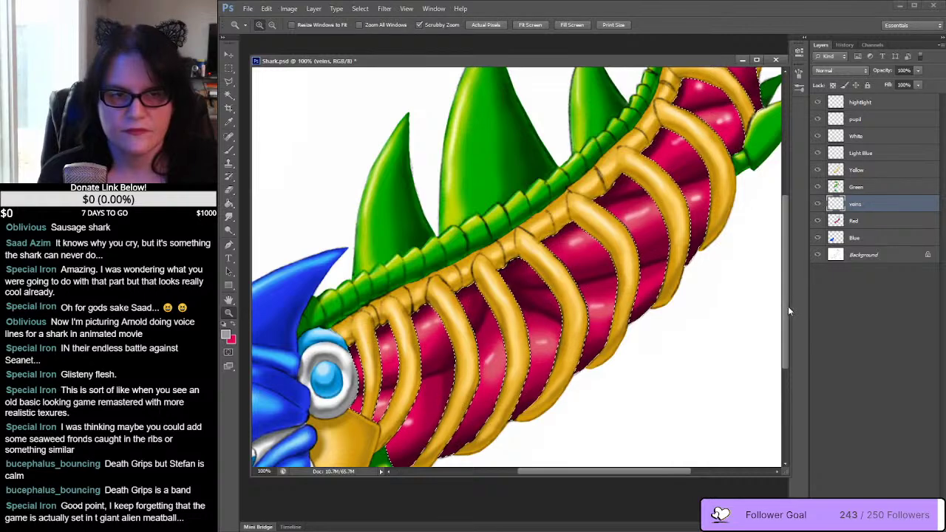
pyautogui.moveTo(788, 311); pyautogui.dragTo(787, 327)
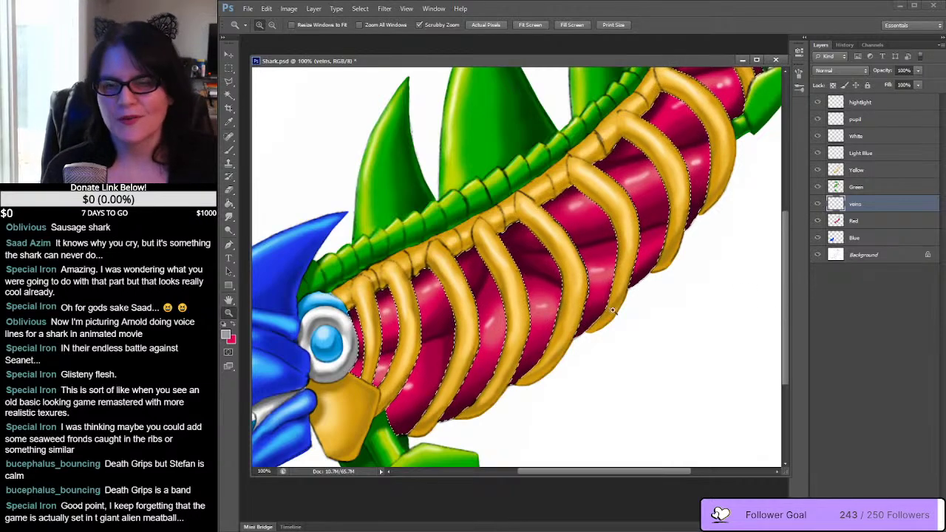
pyautogui.click(229, 151)
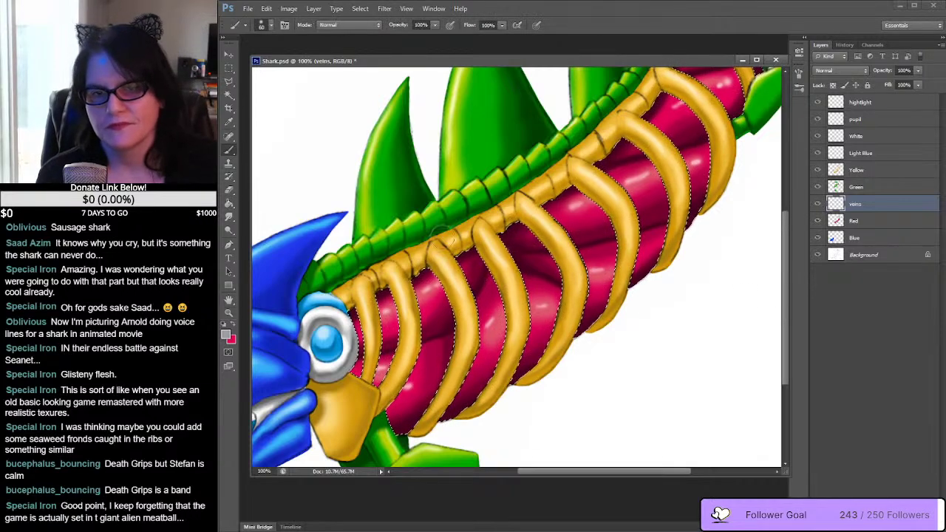
# Step: Set the brush to a hard round 6 px tip with 100% hardness
pyautogui.click(270, 27)
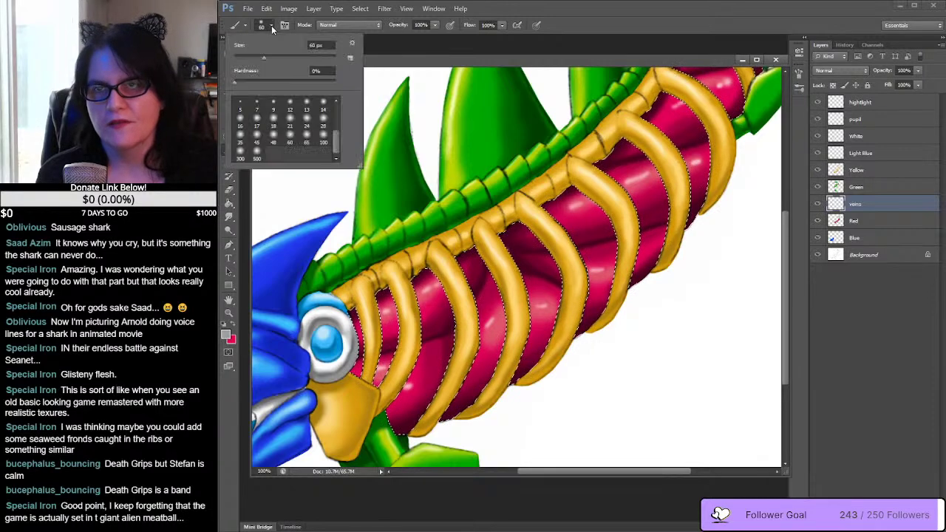
pyautogui.moveTo(339, 148); pyautogui.dragTo(340, 114)
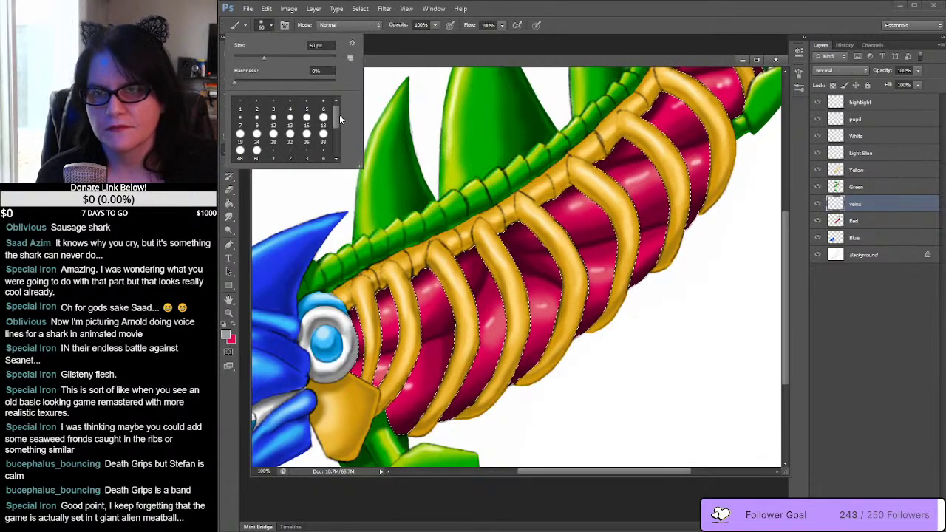
pyautogui.click(306, 117)
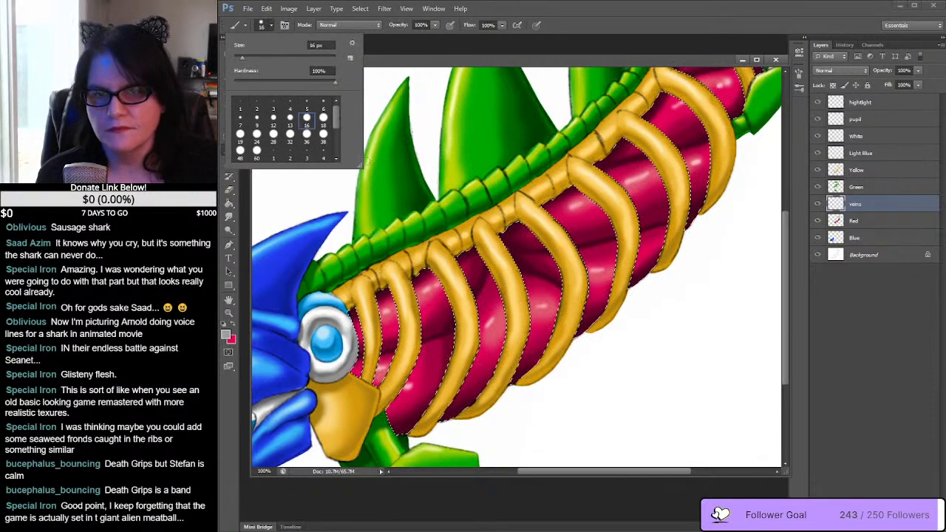
pyautogui.click(307, 103)
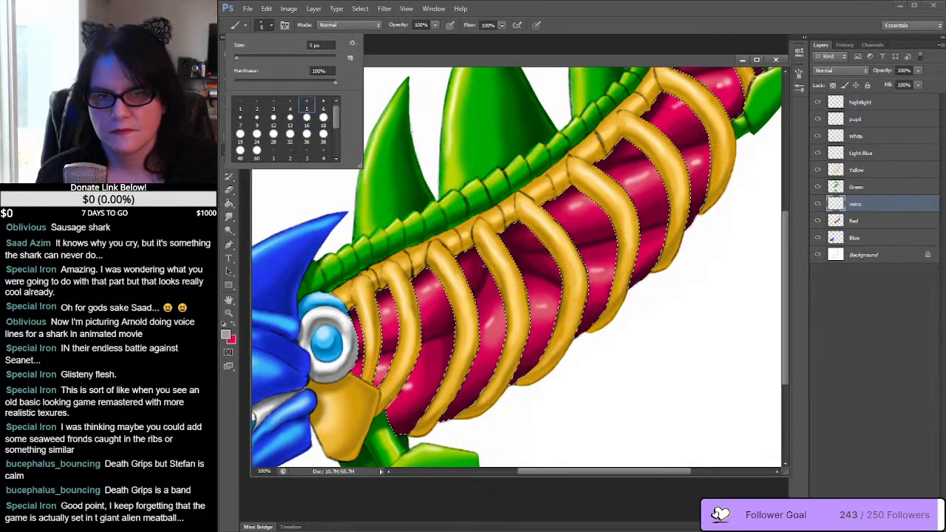
pyautogui.click(323, 104)
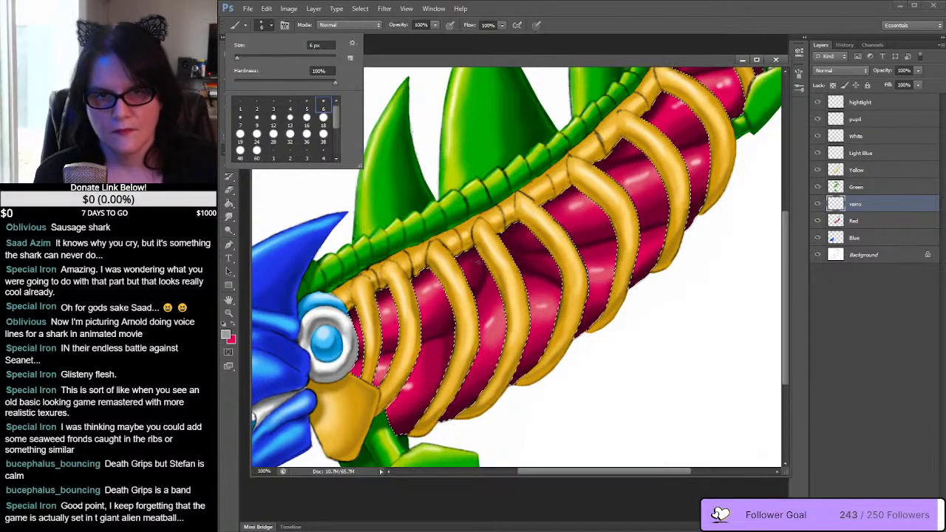
# Step: Paint thin branching grey veins over the red flesh between the ribs closest to the shark's eye
pyautogui.click(473, 266)
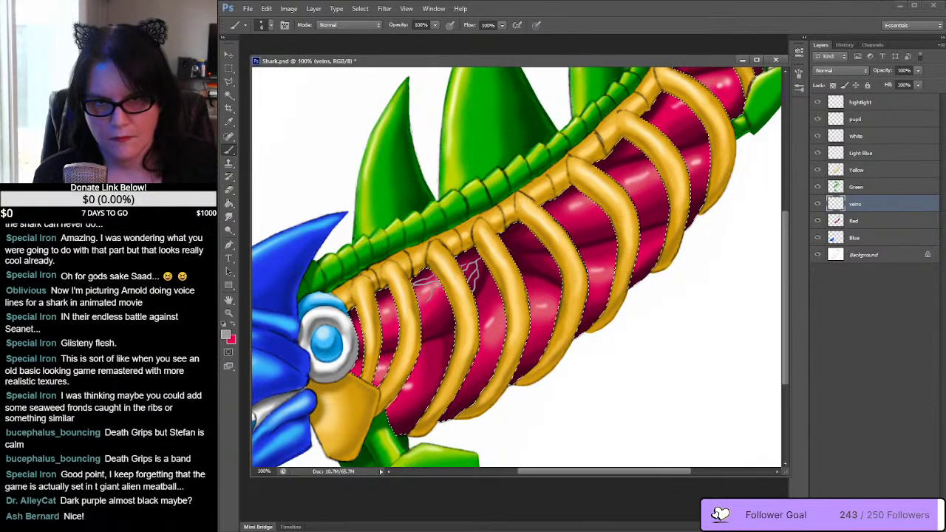
pyautogui.moveTo(428, 286); pyautogui.dragTo(436, 317)
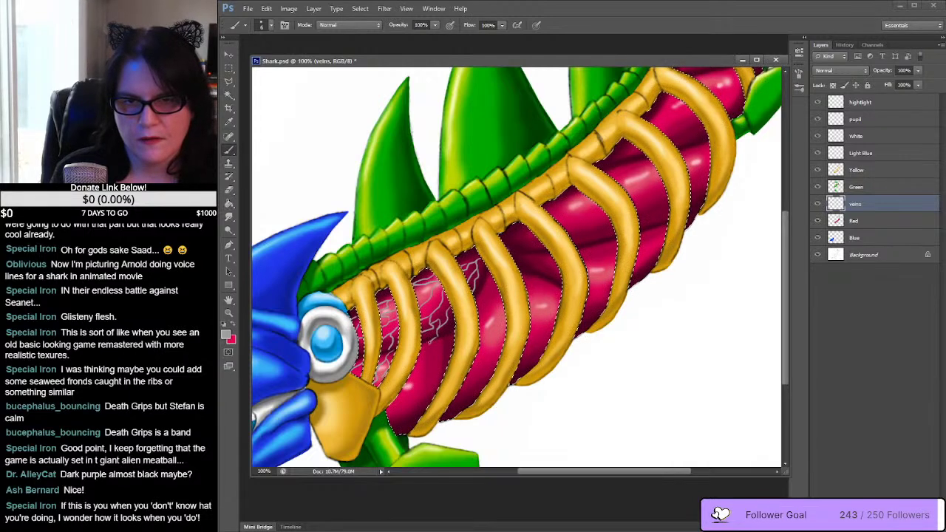
pyautogui.moveTo(444, 319); pyautogui.dragTo(427, 365)
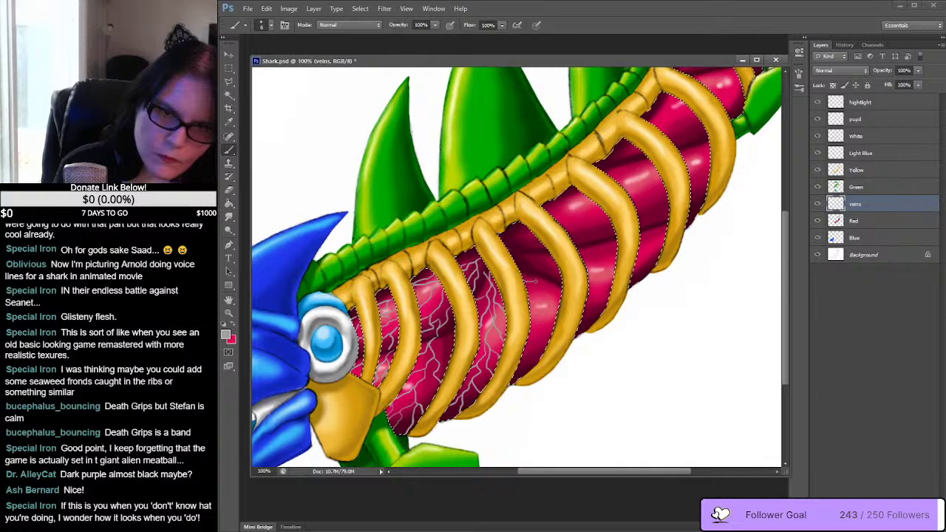
pyautogui.moveTo(524, 282); pyautogui.dragTo(559, 285)
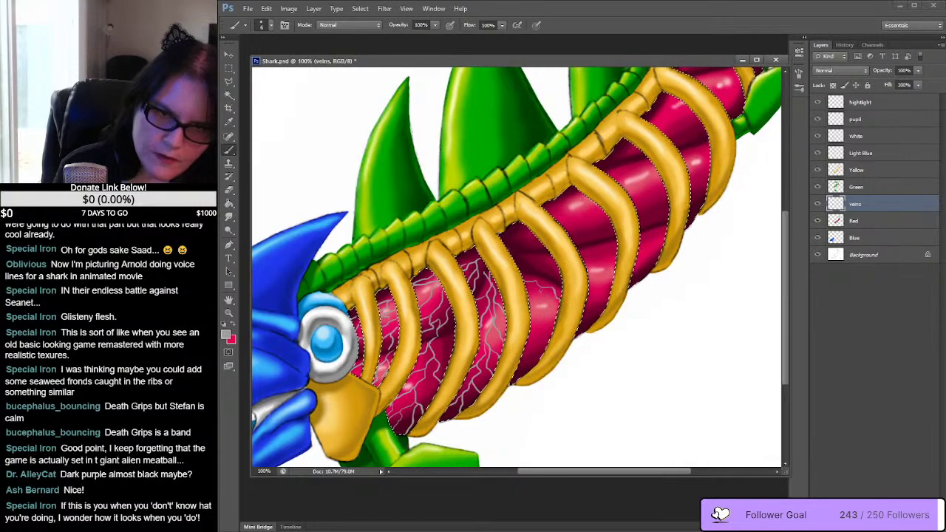
pyautogui.moveTo(546, 299); pyautogui.dragTo(556, 314)
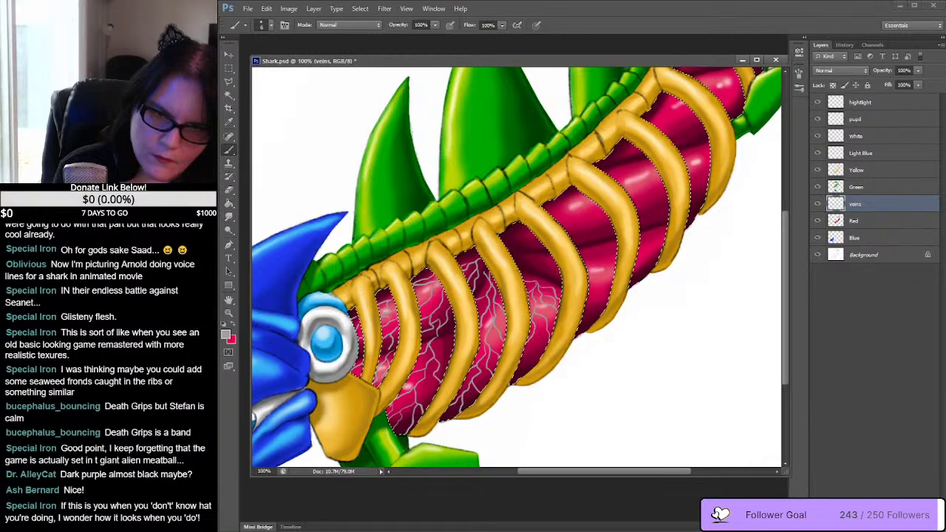
pyautogui.moveTo(526, 278); pyautogui.dragTo(533, 367)
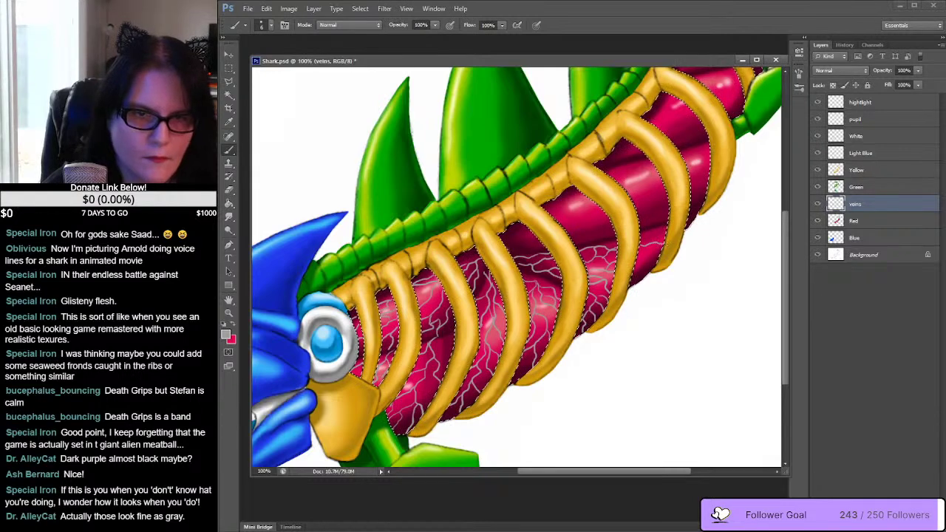
# Step: Extend the grey vein network across the flesh between the middle ribs, up to the start of the body's bend
pyautogui.moveTo(654, 244); pyautogui.dragTo(649, 252)
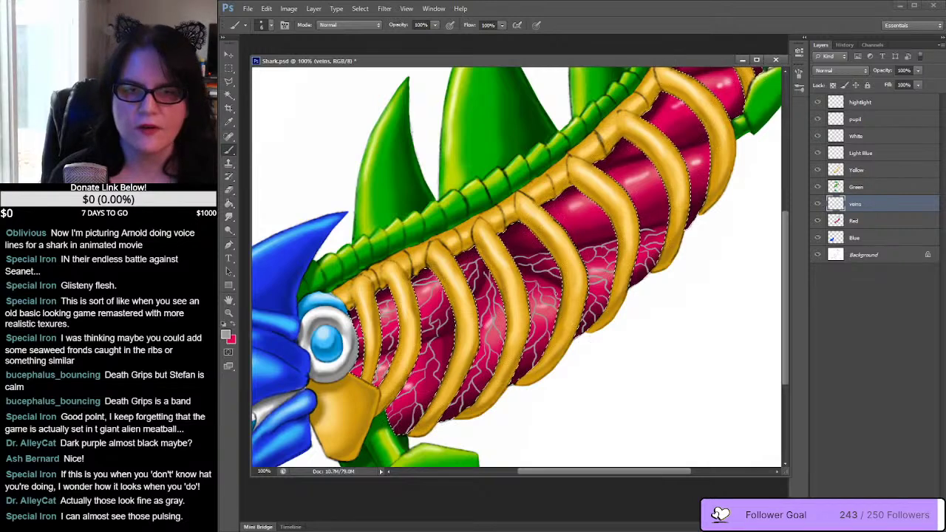
pyautogui.moveTo(621, 263); pyautogui.dragTo(601, 244)
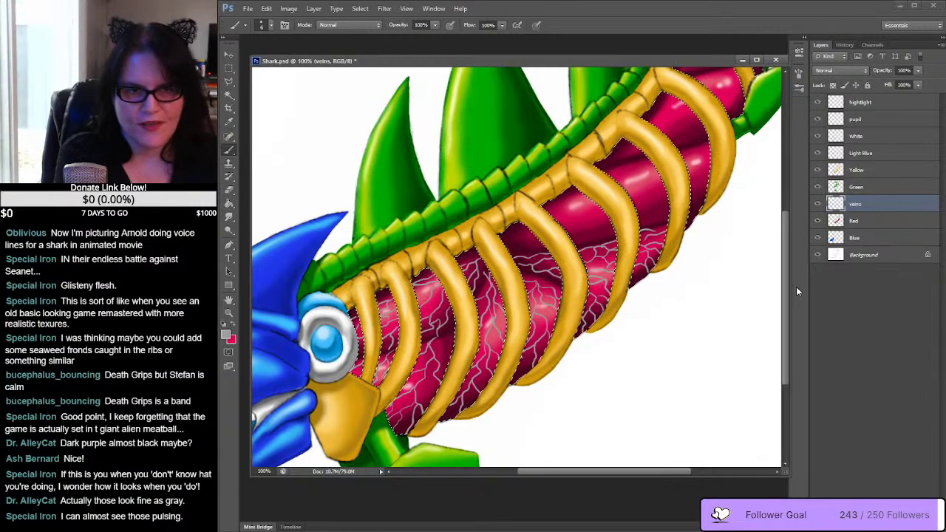
pyautogui.moveTo(787, 287); pyautogui.dragTo(801, 240)
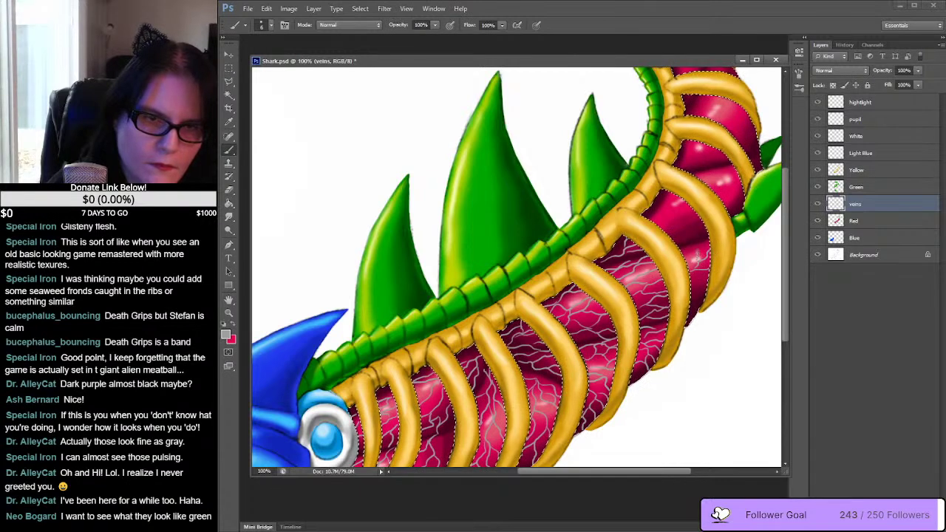
pyautogui.moveTo(695, 248); pyautogui.dragTo(690, 267)
pyautogui.moveTo(700, 280); pyautogui.dragTo(695, 260)
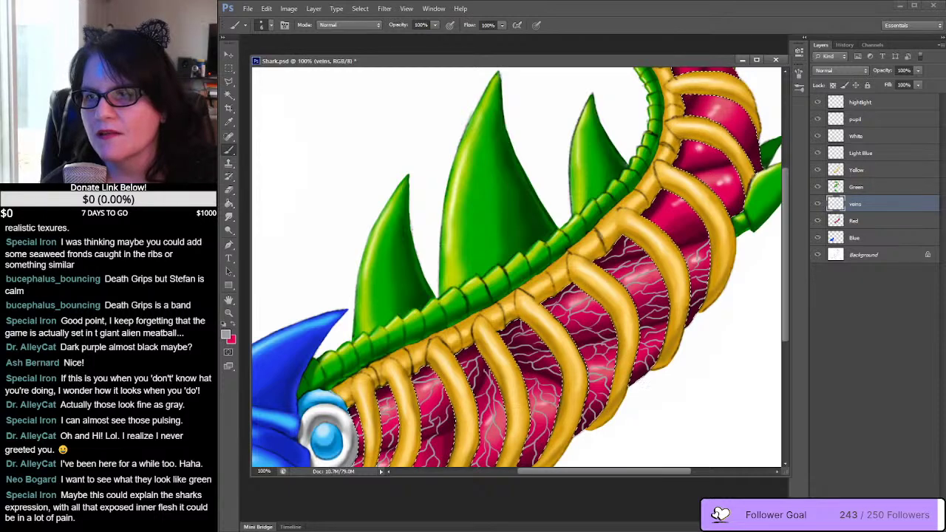
# Step: Compare the veined shark with the pixel-art reference 69298-6.png, move the reference away and return to Shark.psd
pyautogui.moveTo(111, 72); pyautogui.dragTo(436, 105)
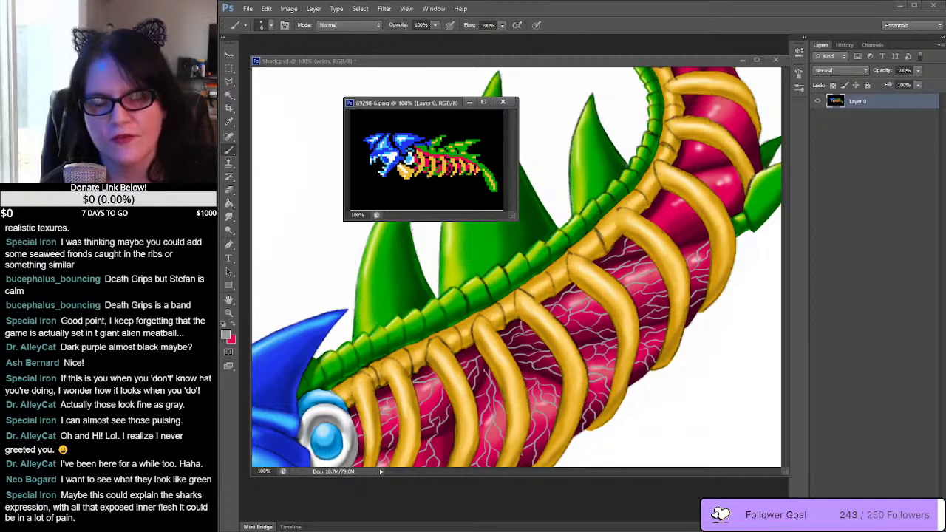
pyautogui.moveTo(437, 102); pyautogui.dragTo(126, 96)
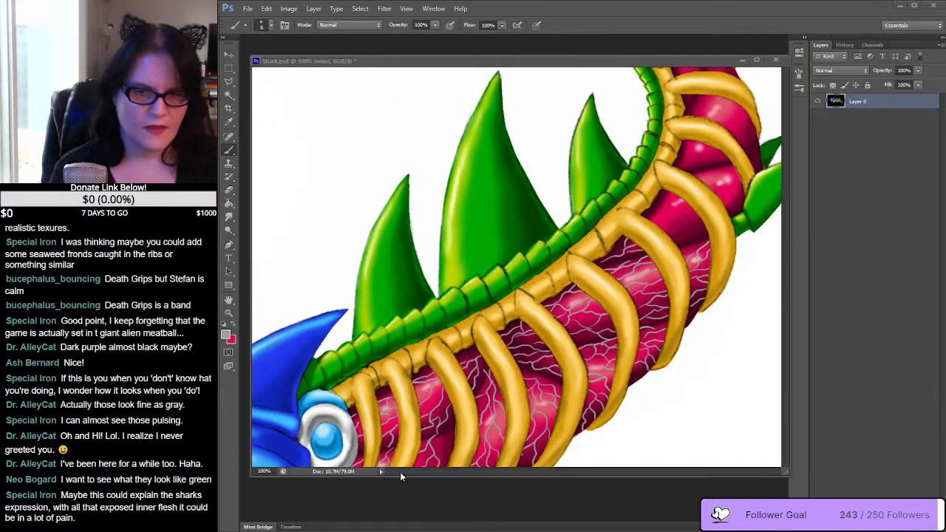
pyautogui.click(712, 252)
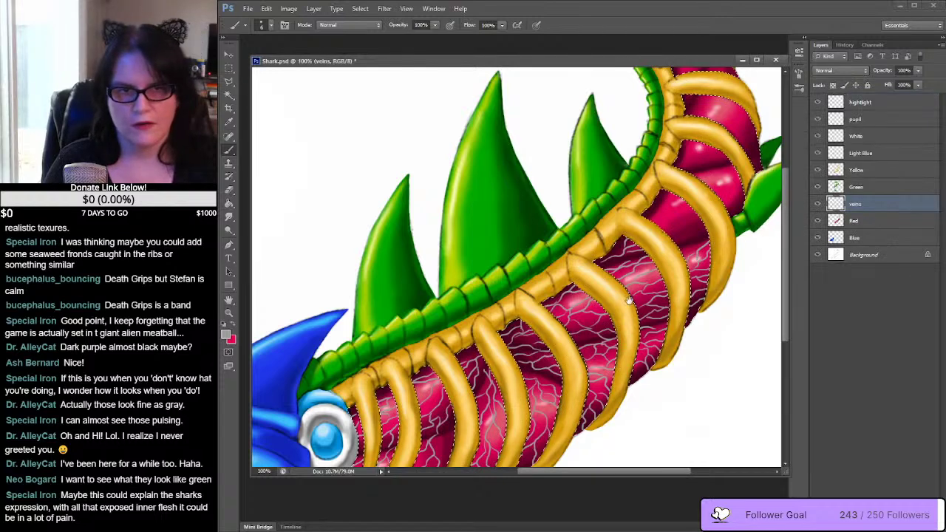
# Step: Paint grey veins over the remaining flesh between the rear ribs, all the way to the tail
pyautogui.moveTo(723, 275); pyautogui.dragTo(618, 393)
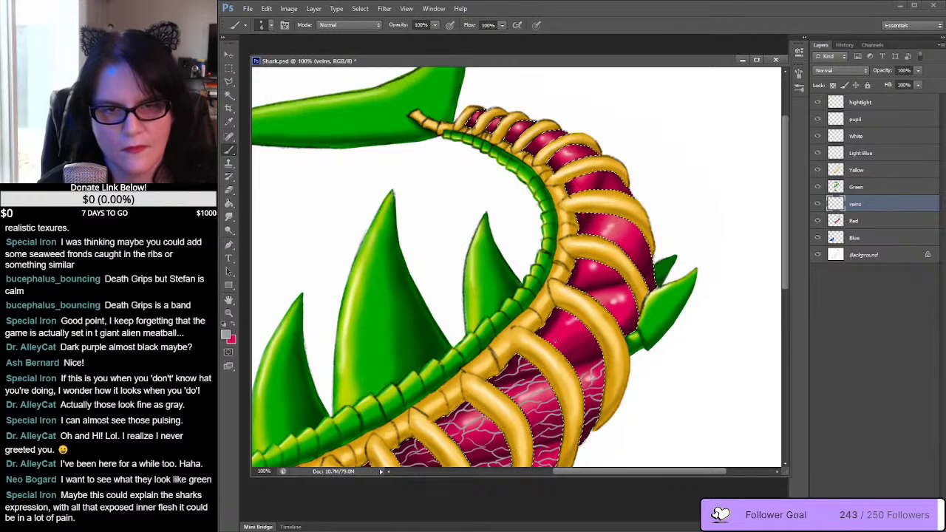
pyautogui.moveTo(559, 354)
pyautogui.mouseDown()
pyautogui.moveTo(587, 343)
pyautogui.moveTo(601, 355)
pyautogui.mouseUp()
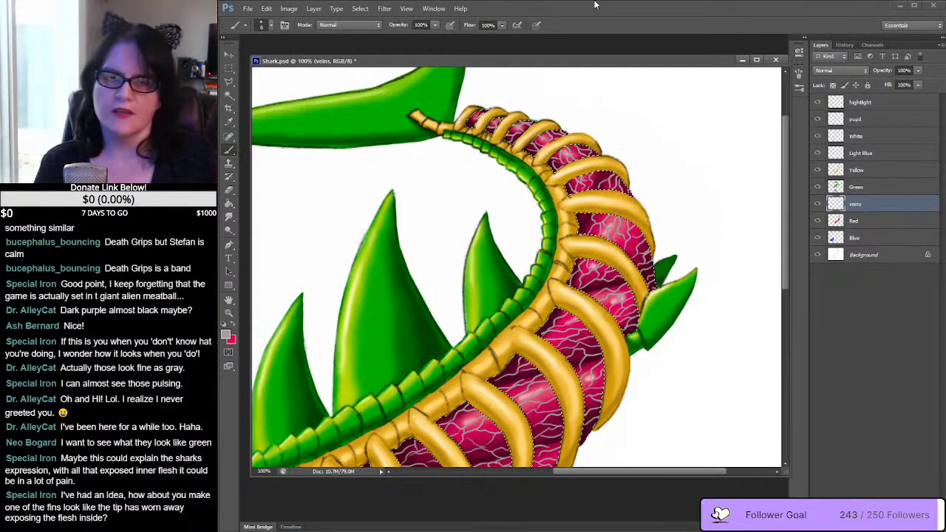
# Step: Check the veins across the whole shark, switch to the Rectangular Marquee tool and clear the flesh selection
pyautogui.click(228, 315)
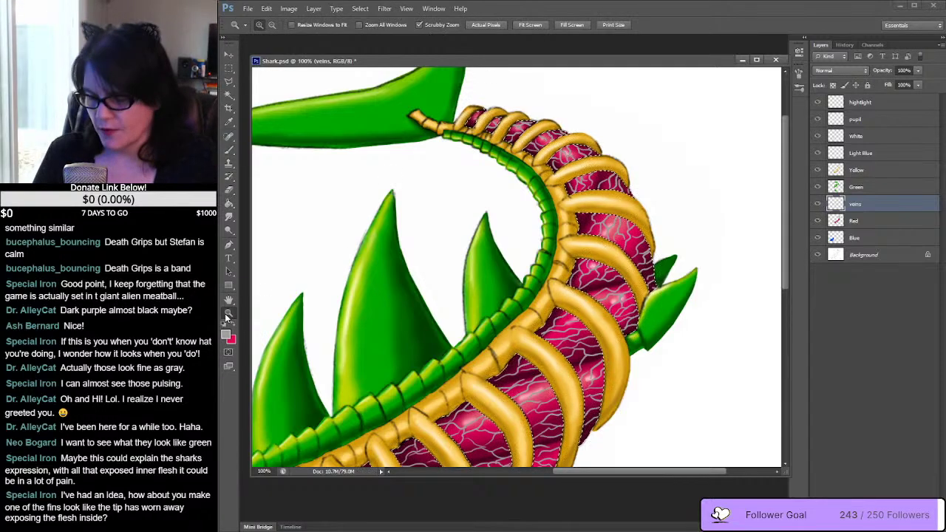
pyautogui.keyDown('alt'); pyautogui.click(689, 218); pyautogui.keyUp('alt')
pyautogui.keyDown('alt'); pyautogui.click(691, 220); pyautogui.keyUp('alt')
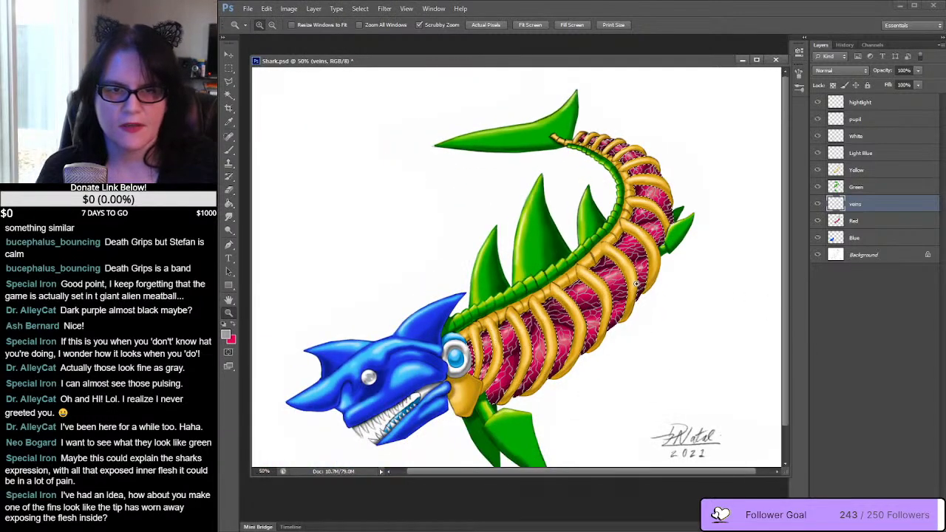
pyautogui.click(610, 301)
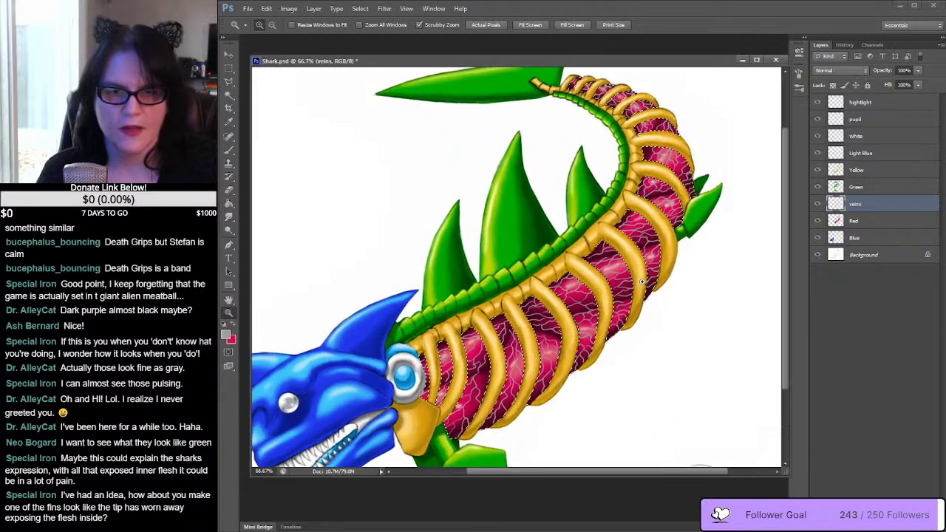
pyautogui.press('m')
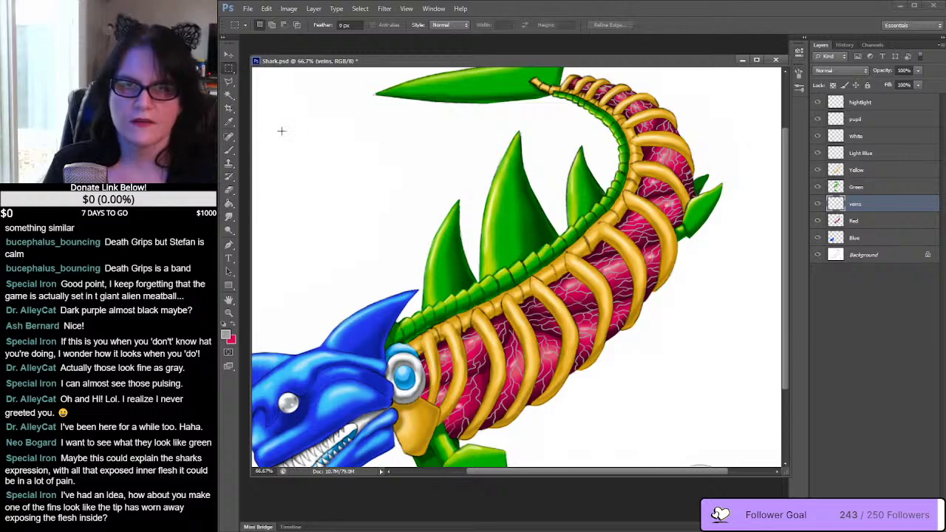
# Step: Colorize the veins layer dark green using Hue/Saturation with hue 140, saturation 100 and lightness -60
pyautogui.click(288, 9)
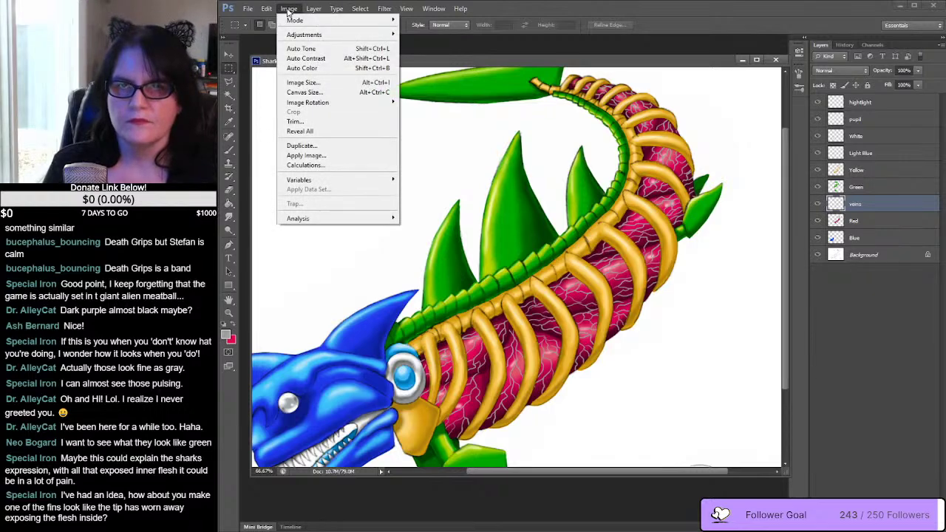
pyautogui.moveTo(394, 35)
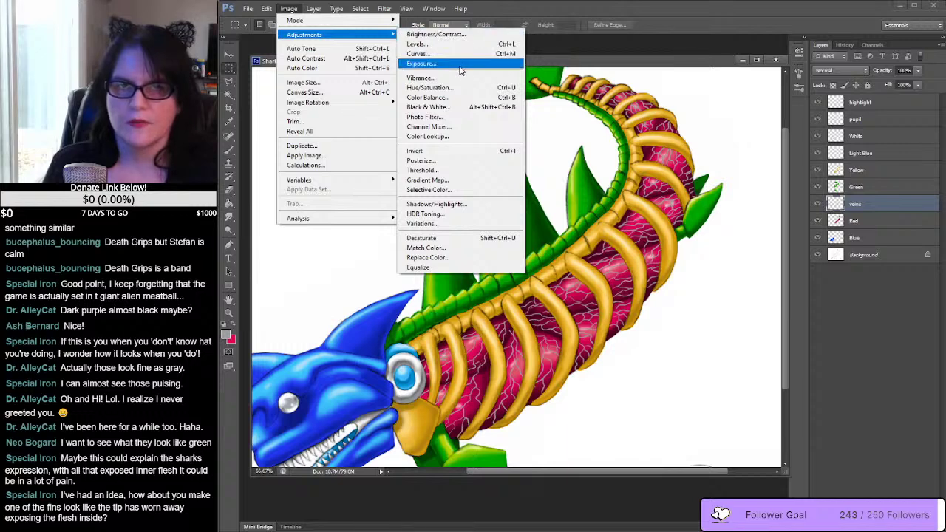
pyautogui.click(462, 88)
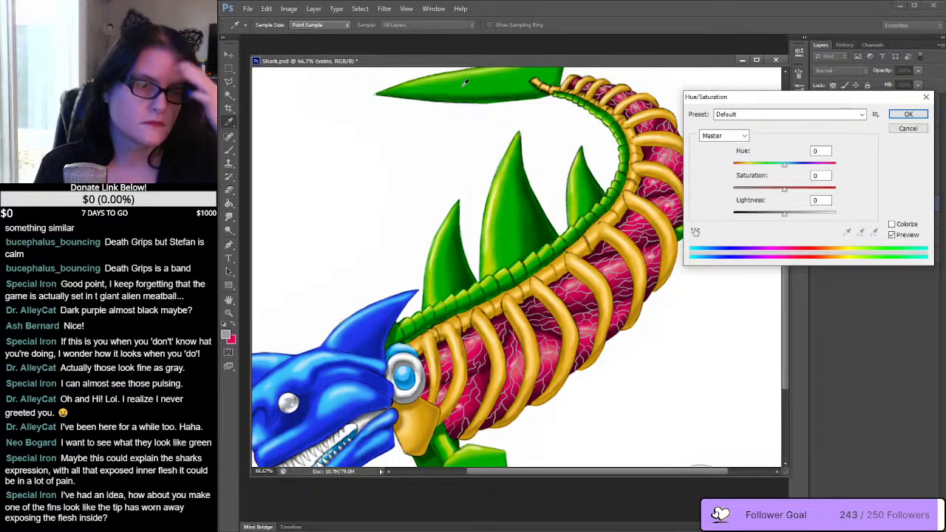
pyautogui.click(892, 224)
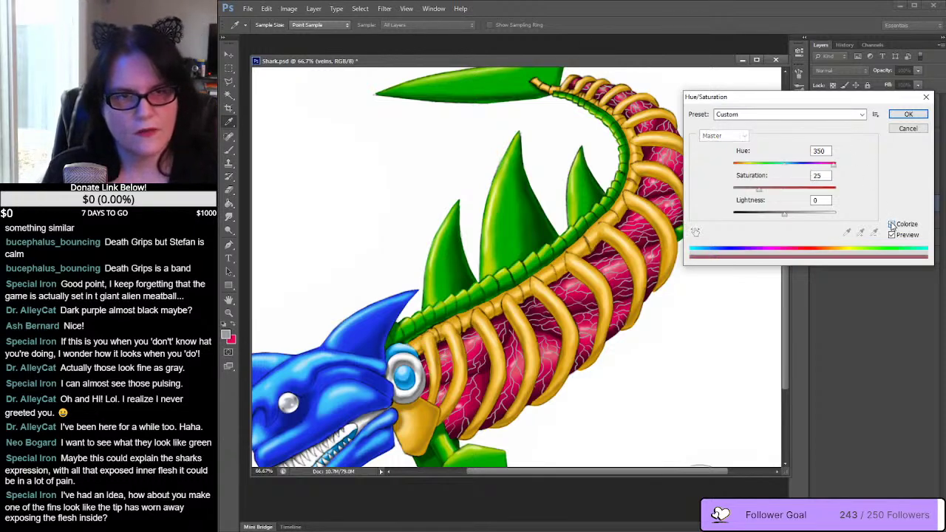
pyautogui.moveTo(832, 165); pyautogui.dragTo(854, 194)
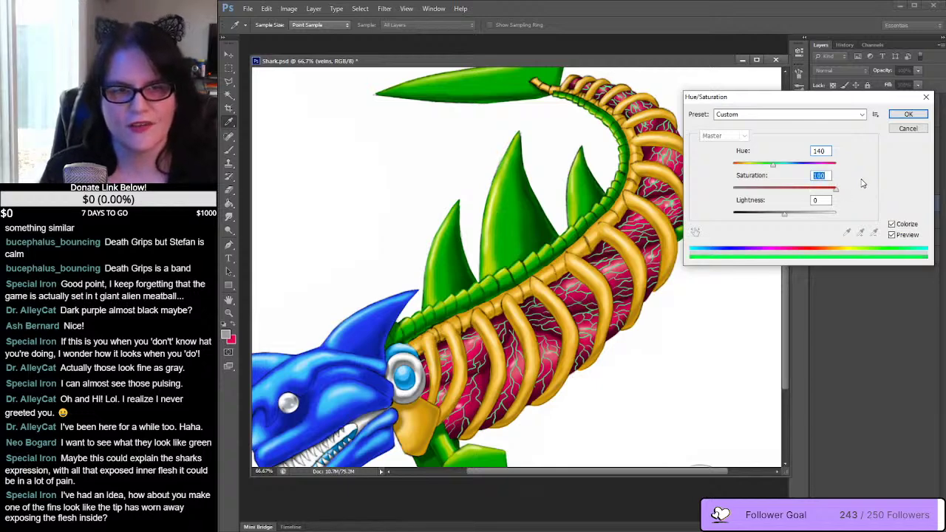
pyautogui.moveTo(783, 219); pyautogui.dragTo(755, 224)
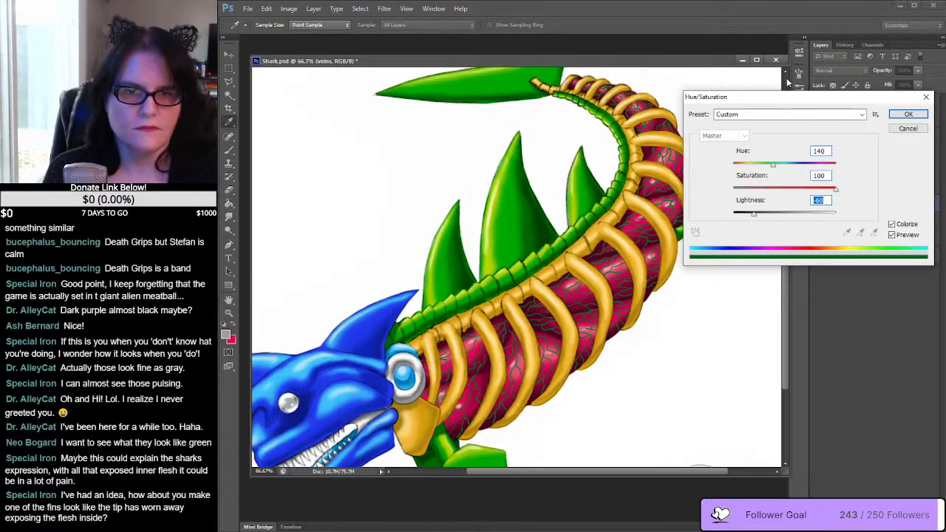
pyautogui.click(909, 116)
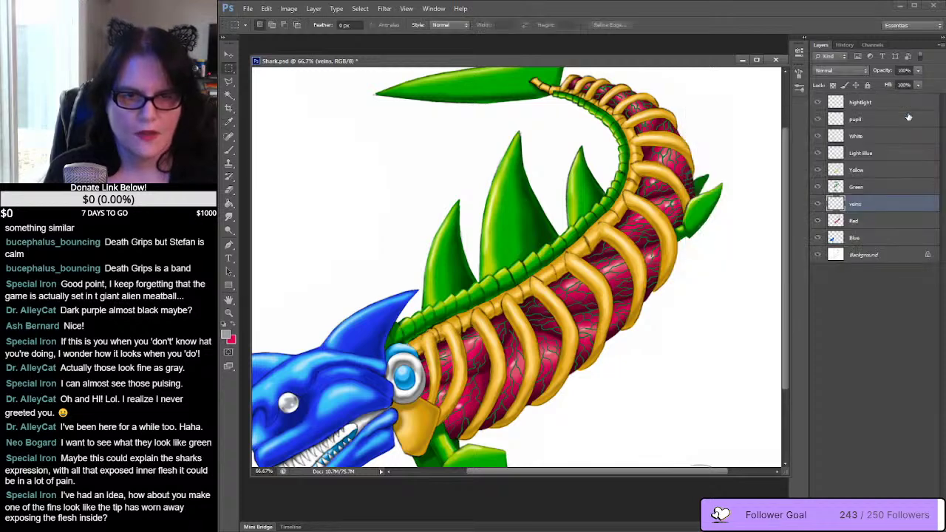
# Step: Try Overlay on the veins layer, and set its blend mode to Multiply instead
pyautogui.click(866, 70)
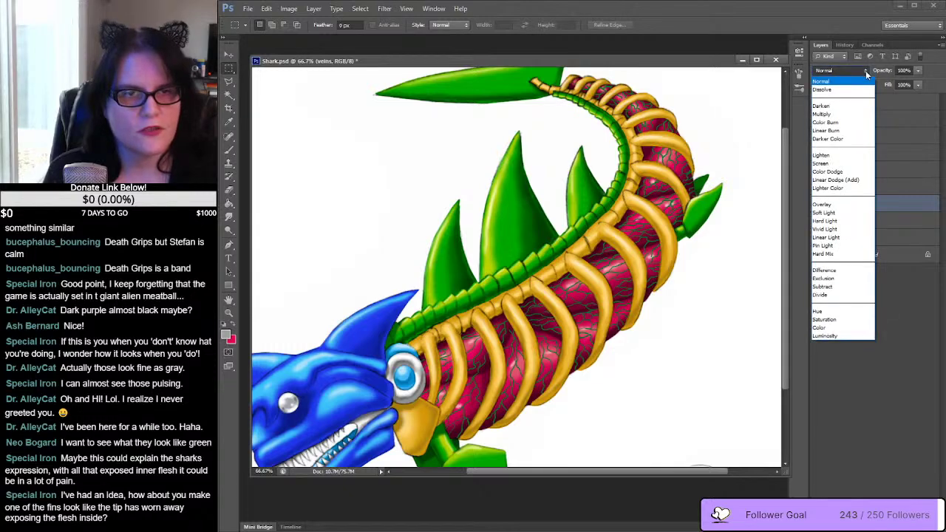
pyautogui.click(840, 207)
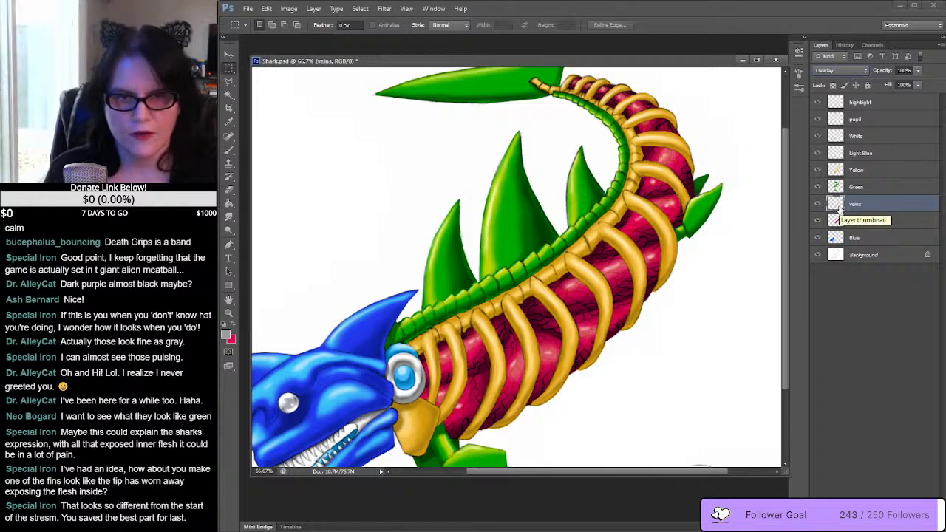
pyautogui.click(867, 71)
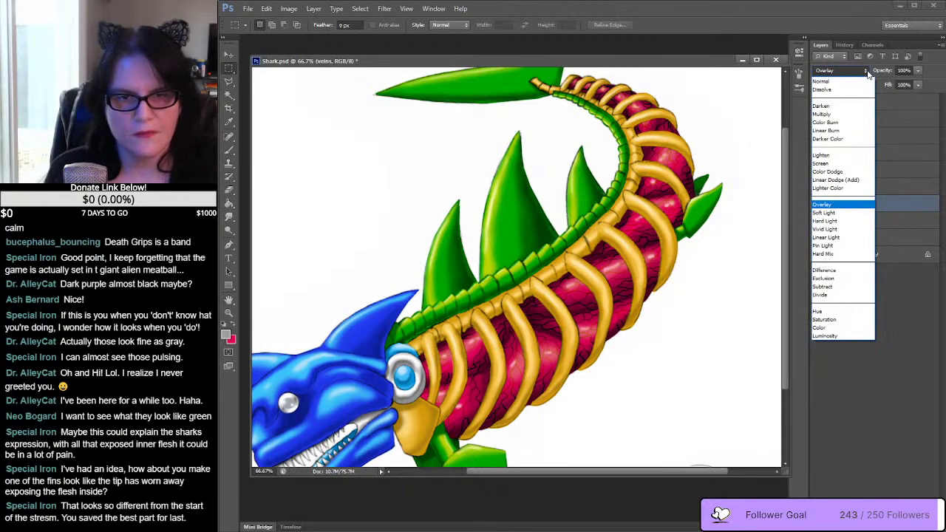
pyautogui.click(832, 114)
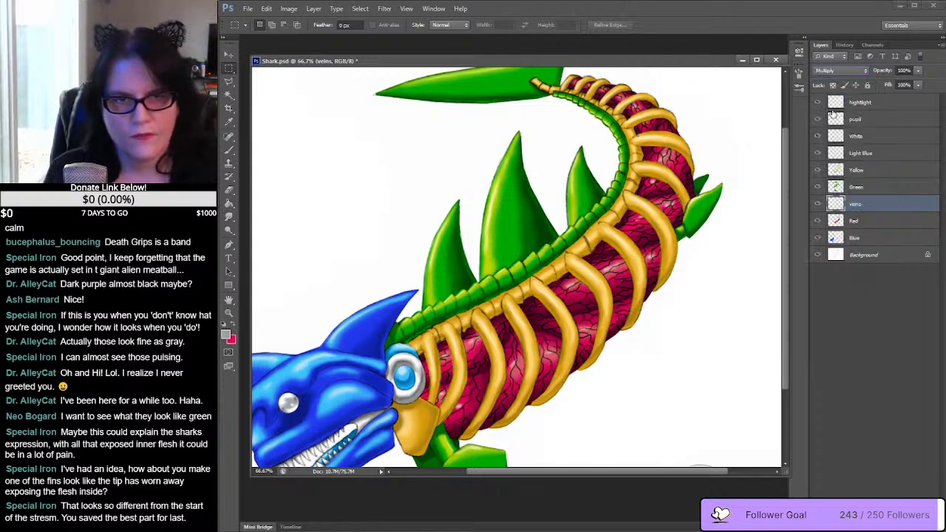
# Step: Compare Screen, Overlay and Difference on the veins layer, and set its blend mode to Normal
pyautogui.click(866, 71)
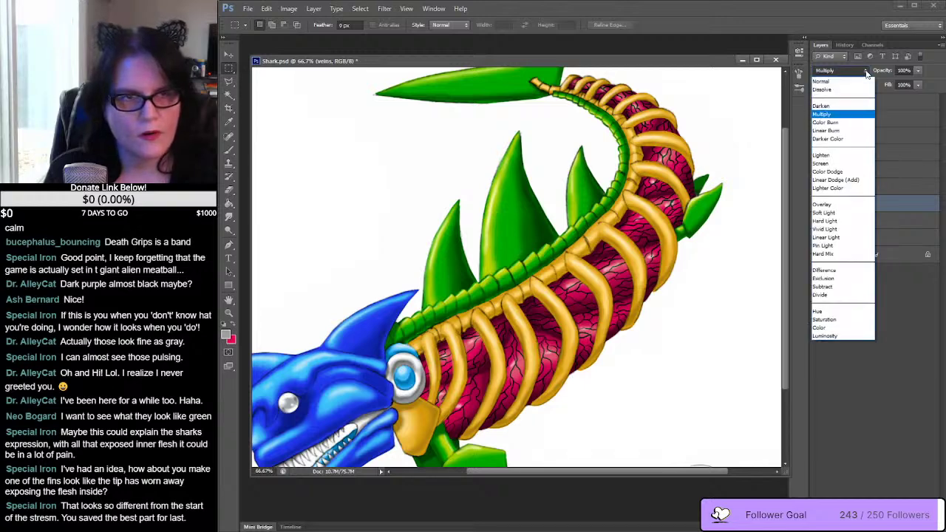
pyautogui.click(838, 164)
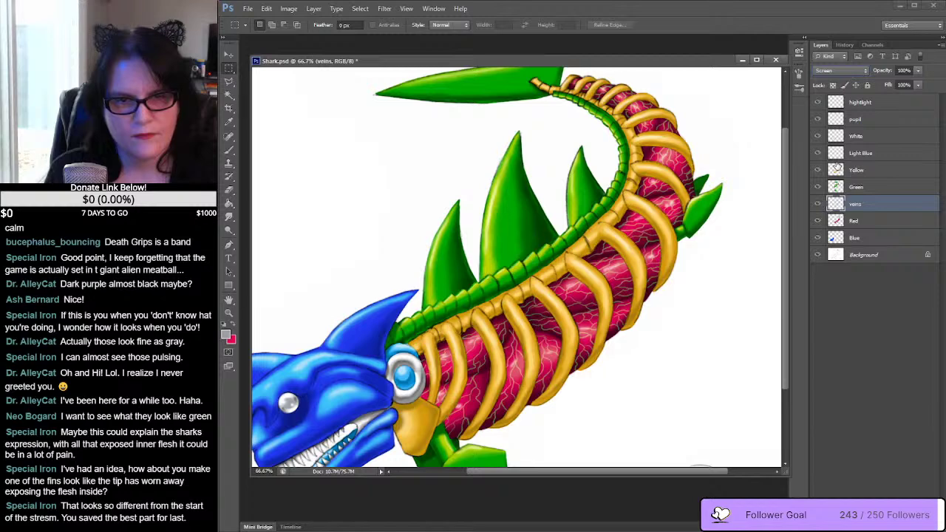
pyautogui.click(867, 72)
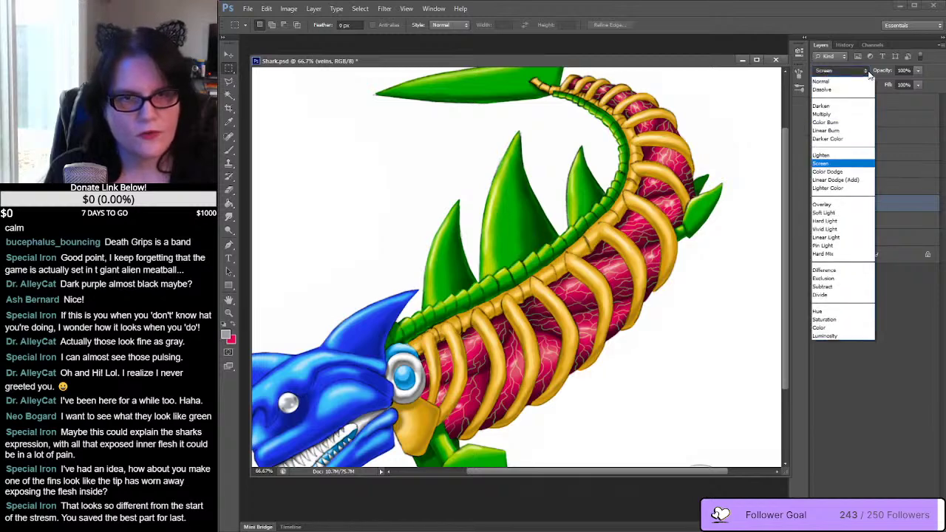
pyautogui.click(841, 210)
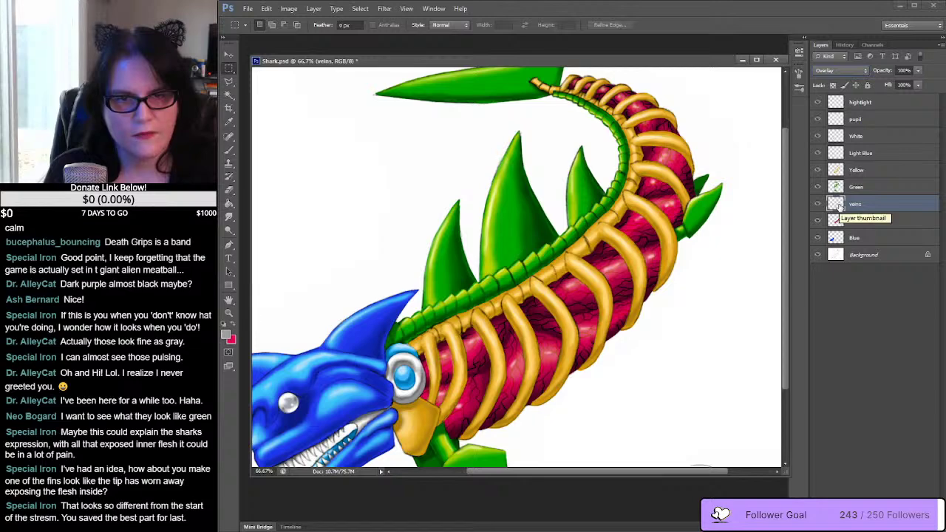
pyautogui.click(866, 71)
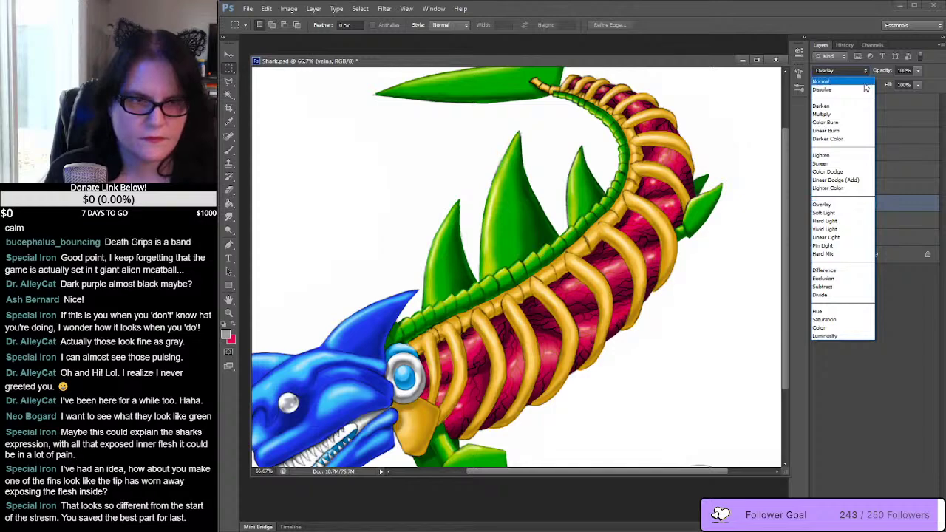
pyautogui.click(846, 272)
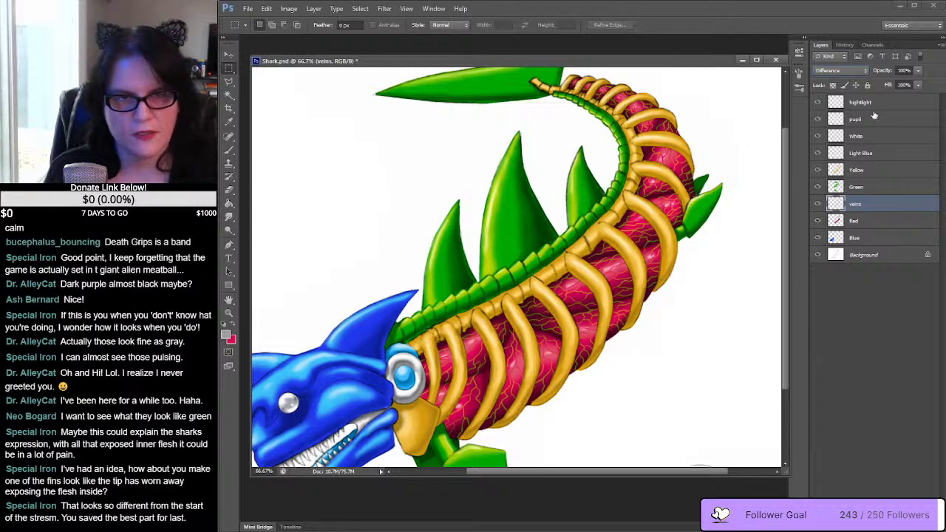
pyautogui.click(866, 73)
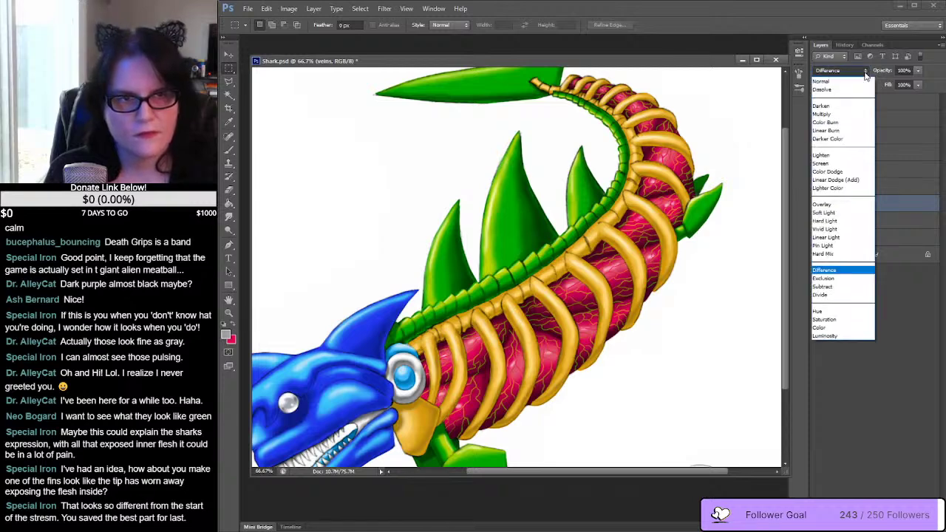
pyautogui.click(837, 206)
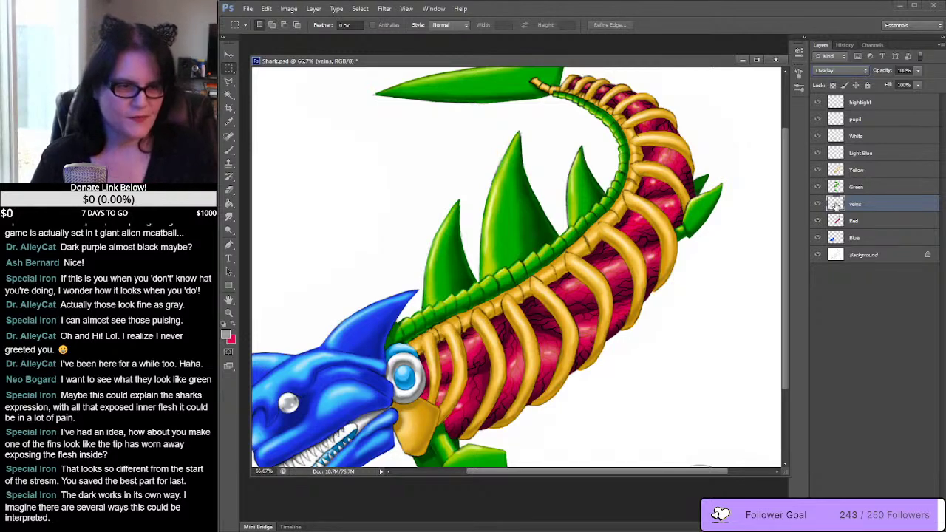
pyautogui.click(866, 71)
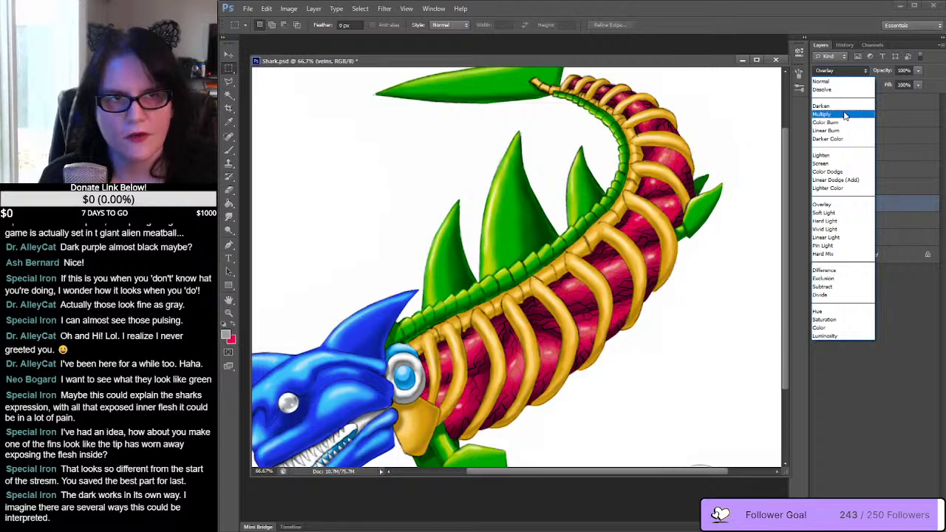
pyautogui.click(848, 81)
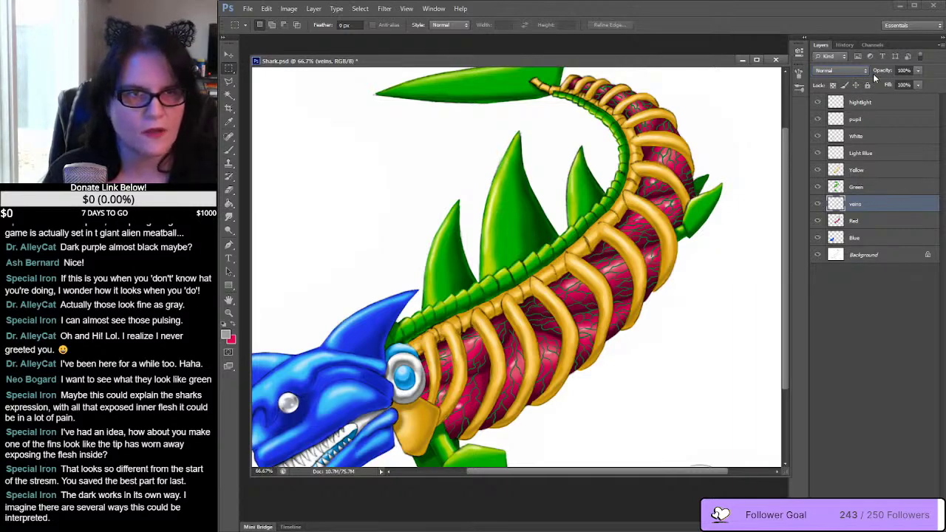
# Step: Try the veins layer at 58% opacity, and restore it to 100%
pyautogui.click(917, 71)
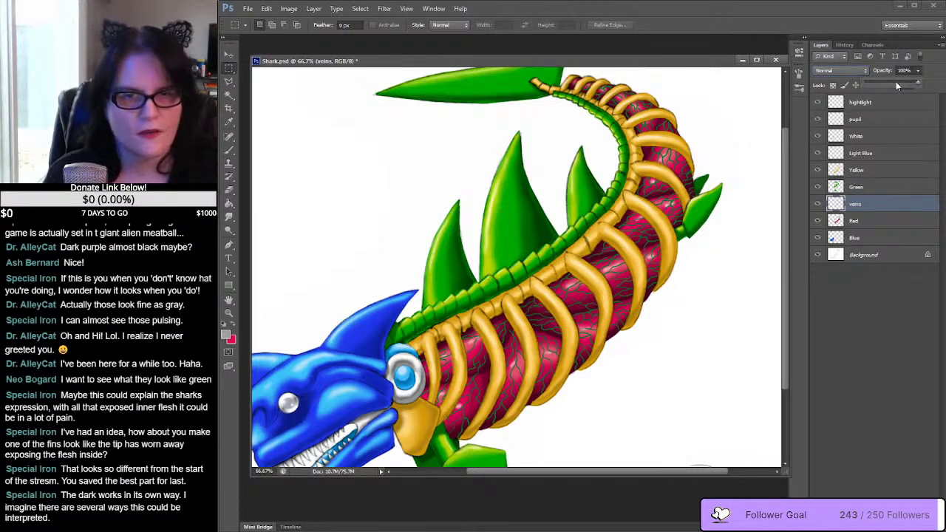
pyautogui.moveTo(896, 84); pyautogui.dragTo(893, 84)
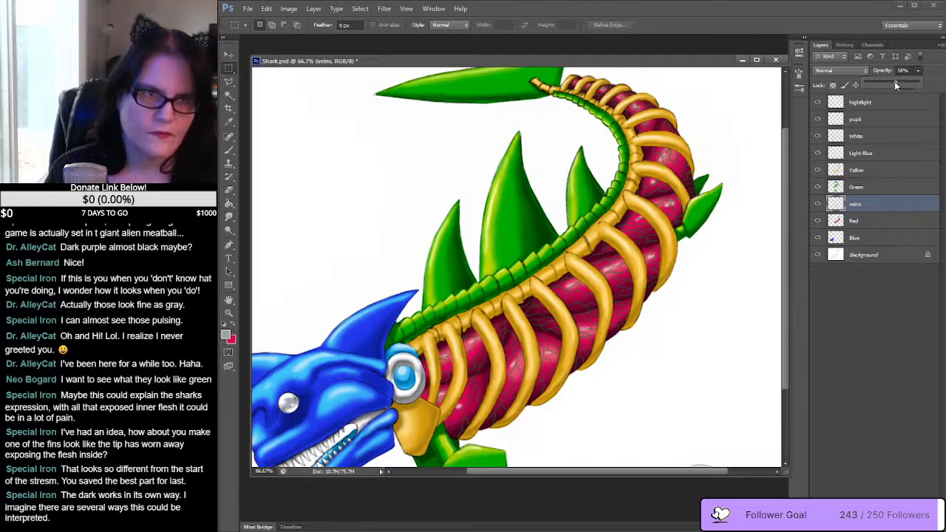
pyautogui.click(930, 79)
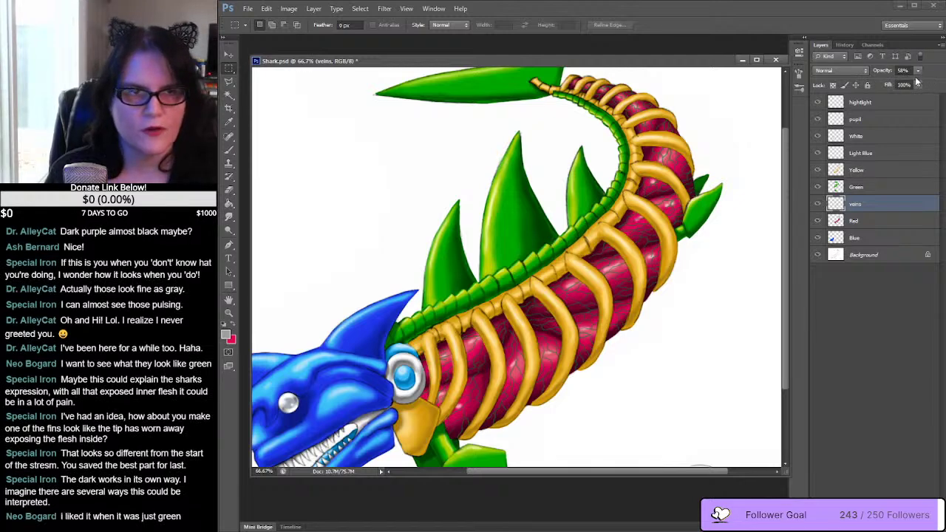
pyautogui.click(918, 70)
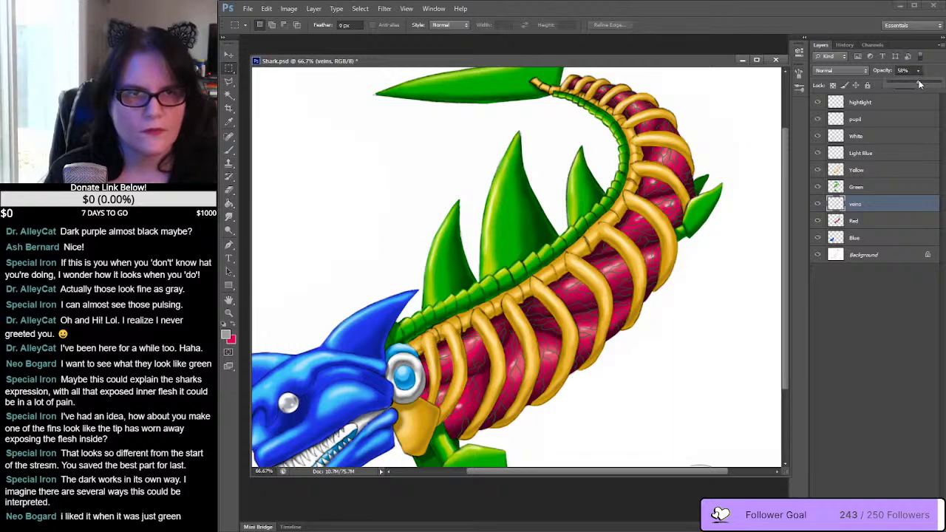
pyautogui.moveTo(919, 84); pyautogui.dragTo(936, 85)
pyautogui.click(939, 78)
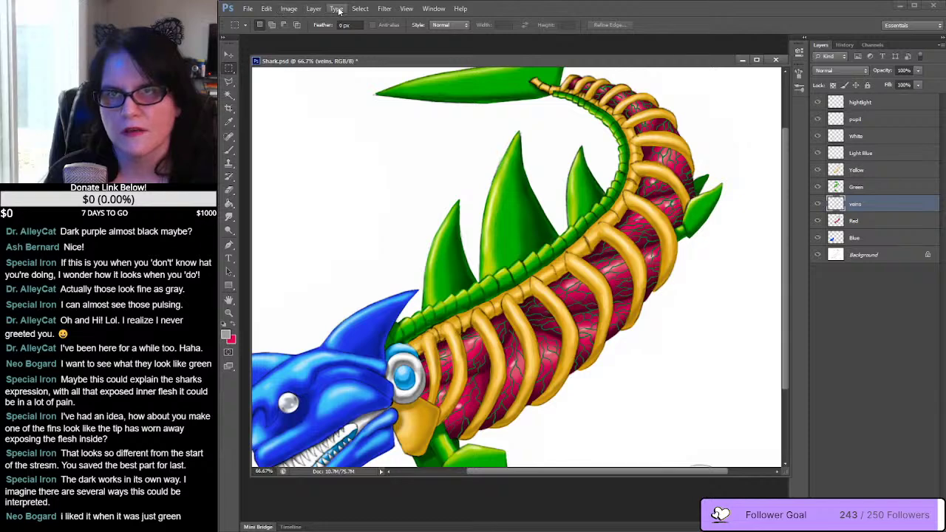
# Step: Shift the veins layer's hue to a teal blue using Hue/Saturation
pyautogui.click(298, 12)
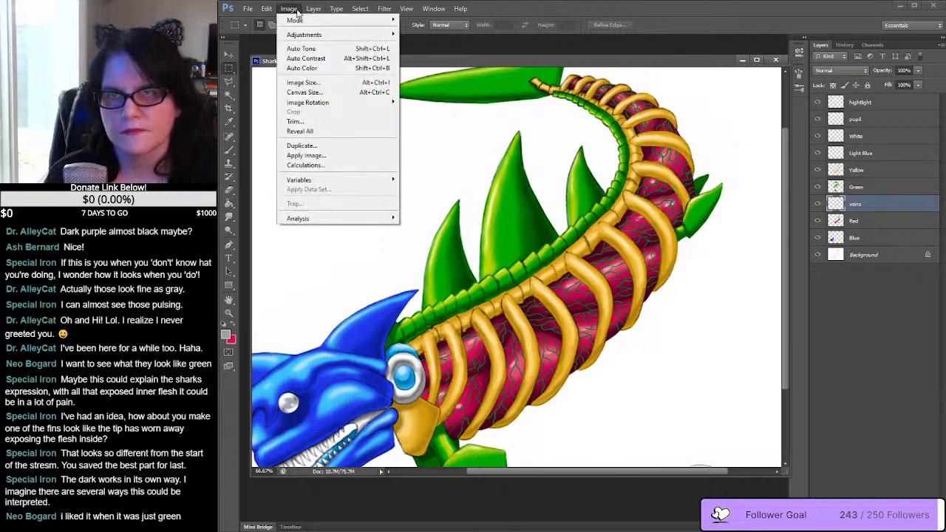
pyautogui.moveTo(332, 35)
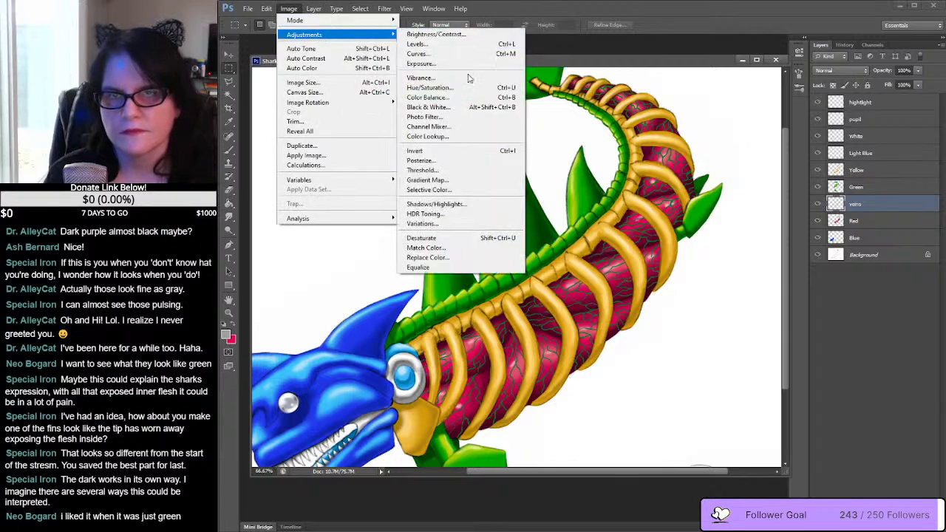
pyautogui.click(429, 88)
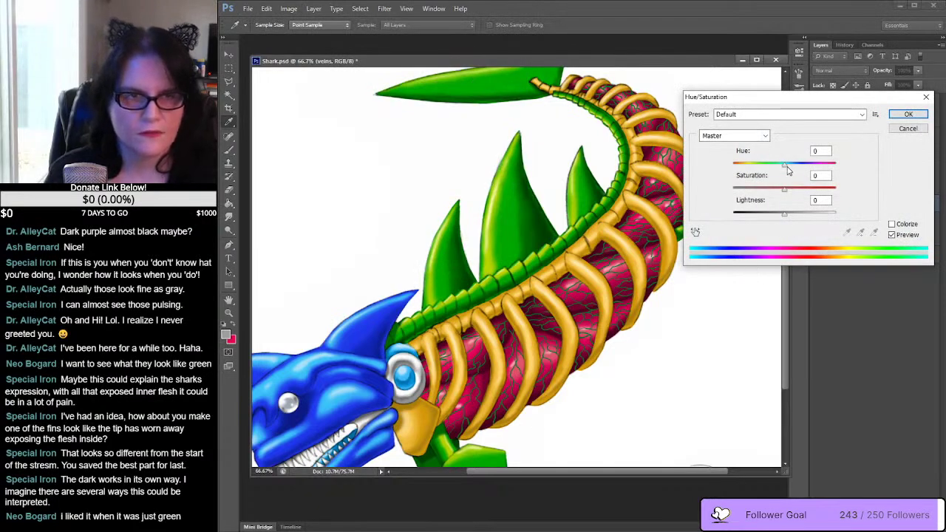
pyautogui.moveTo(785, 164); pyautogui.dragTo(806, 166)
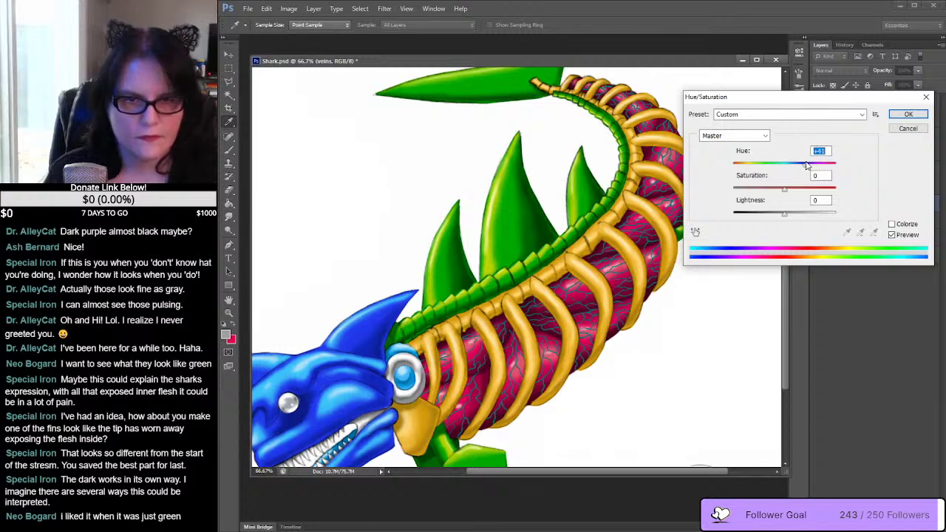
pyautogui.click(912, 115)
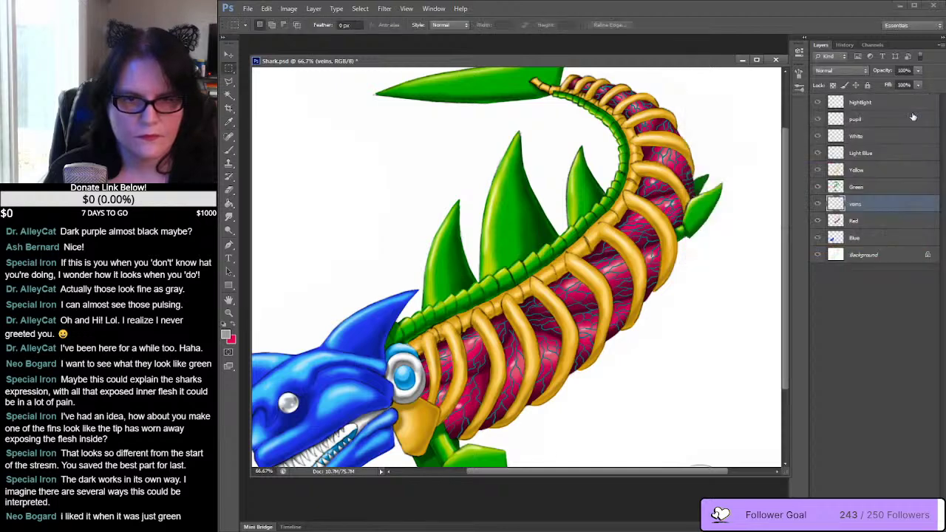
# Step: Lower the veins layer's opacity to 32%
pyautogui.click(918, 70)
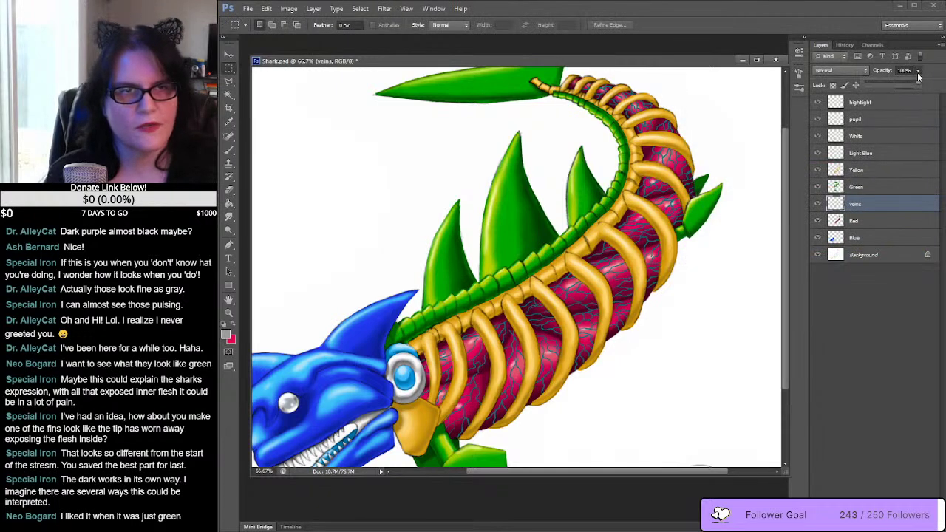
pyautogui.moveTo(901, 82); pyautogui.dragTo(884, 91)
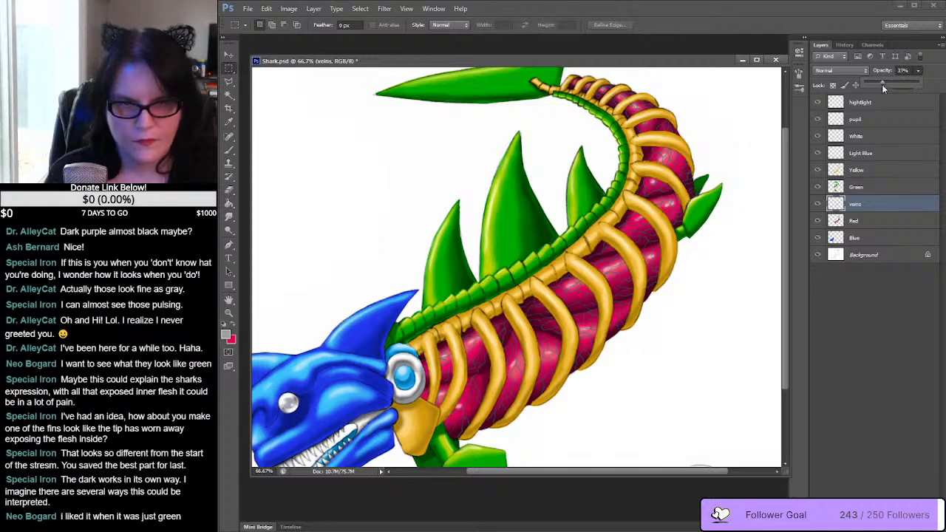
pyautogui.moveTo(882, 86); pyautogui.dragTo(882, 86)
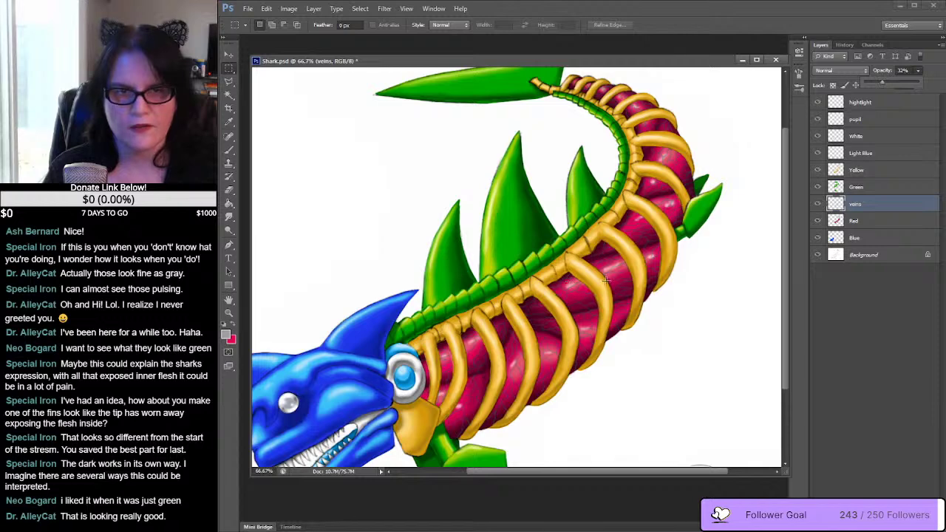
pyautogui.click(935, 74)
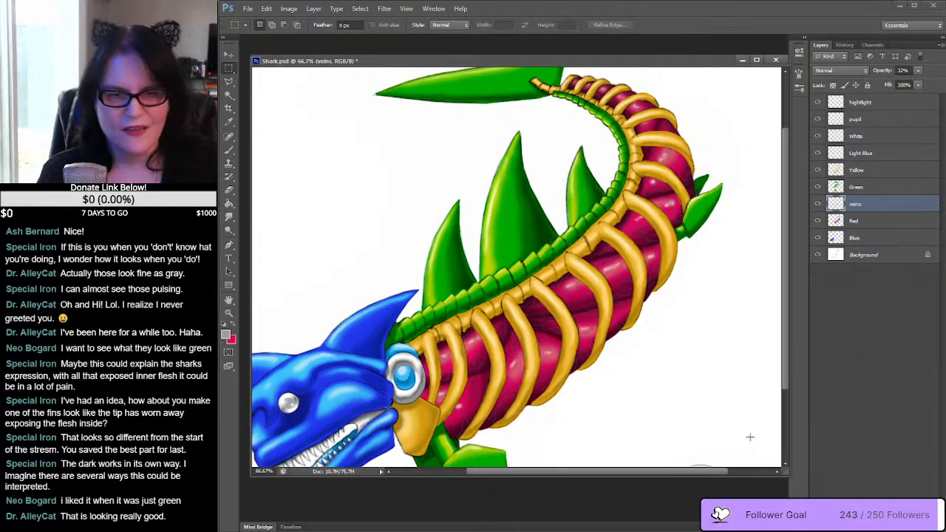
# Step: Set up the Eraser with a soft 65 px brush at 29% opacity for the veins behind the shark's head
pyautogui.moveTo(707, 474); pyautogui.dragTo(666, 470)
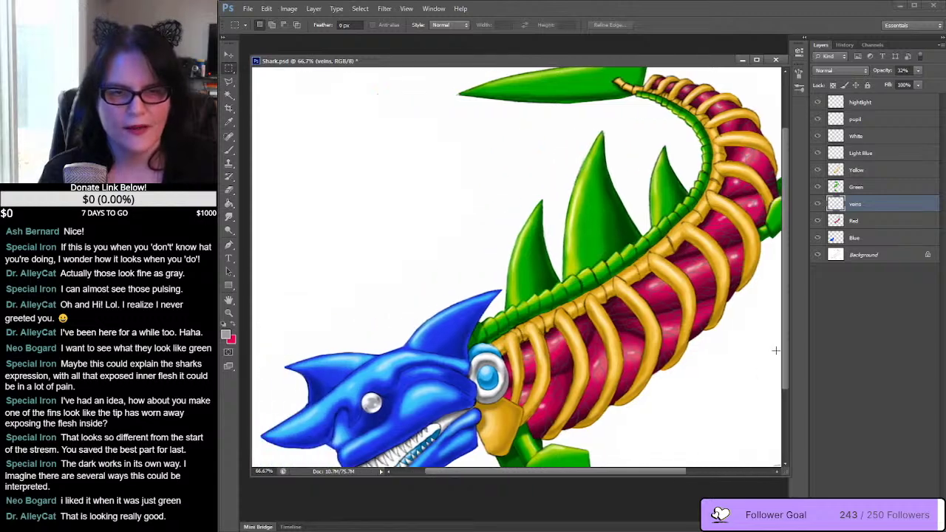
pyautogui.moveTo(786, 340); pyautogui.dragTo(788, 379)
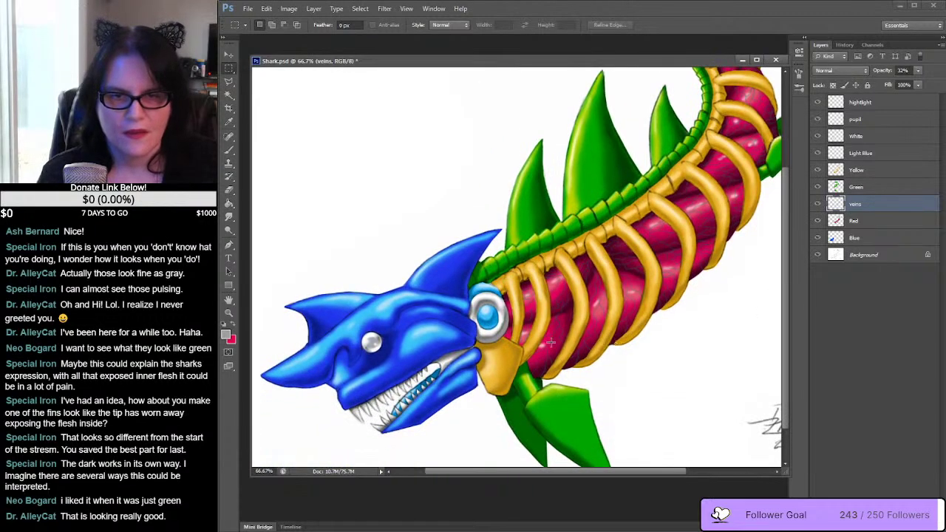
pyautogui.click(229, 314)
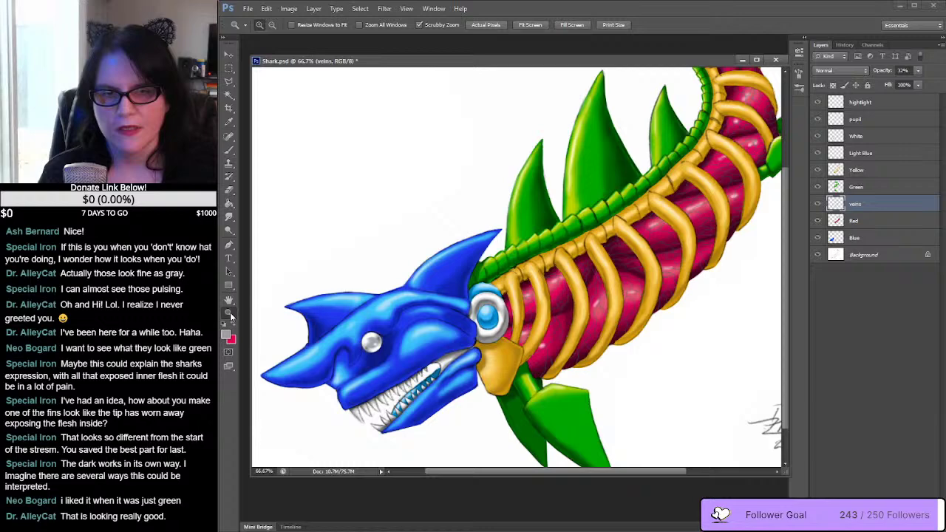
pyautogui.click(609, 327)
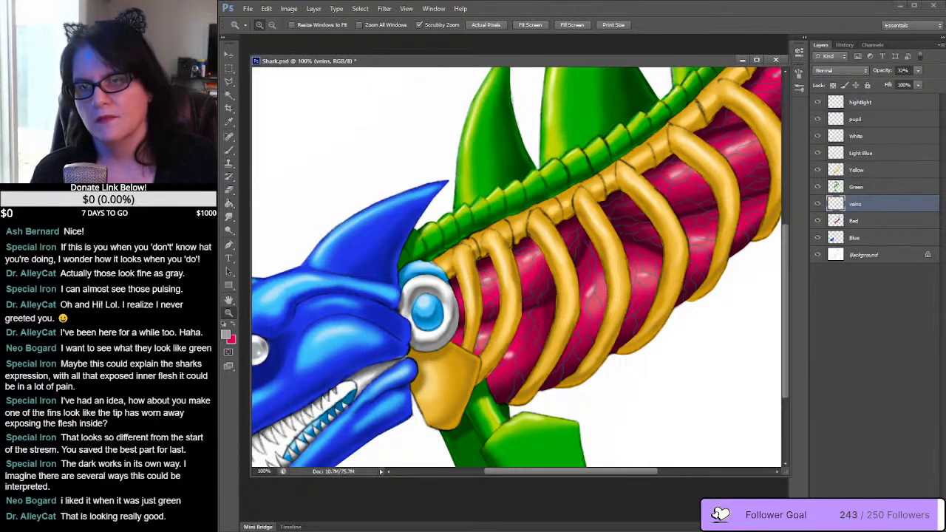
pyautogui.click(228, 189)
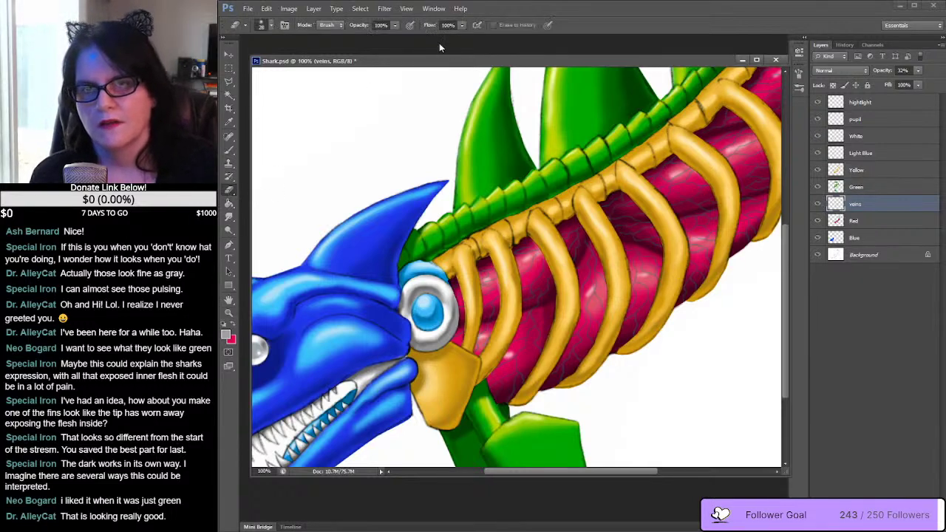
pyautogui.click(271, 26)
pyautogui.moveTo(336, 131); pyautogui.dragTo(340, 144)
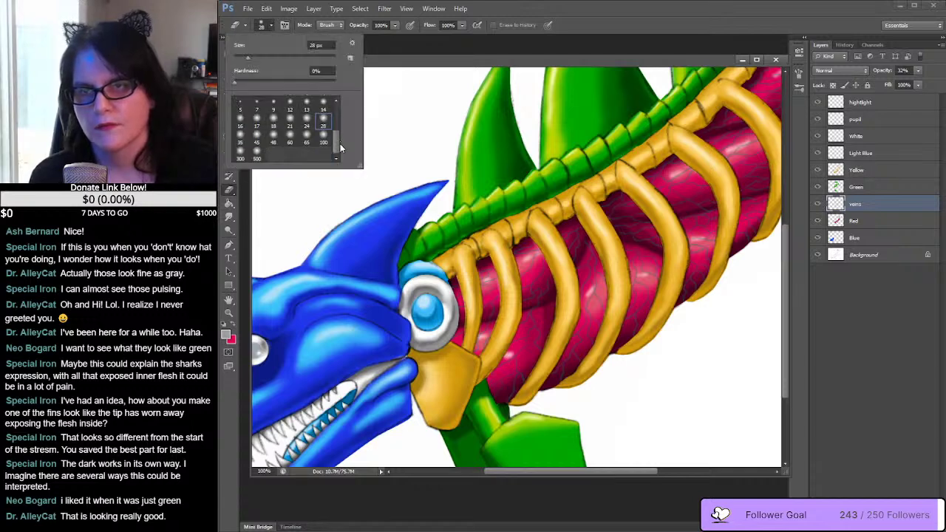
pyautogui.click(290, 140)
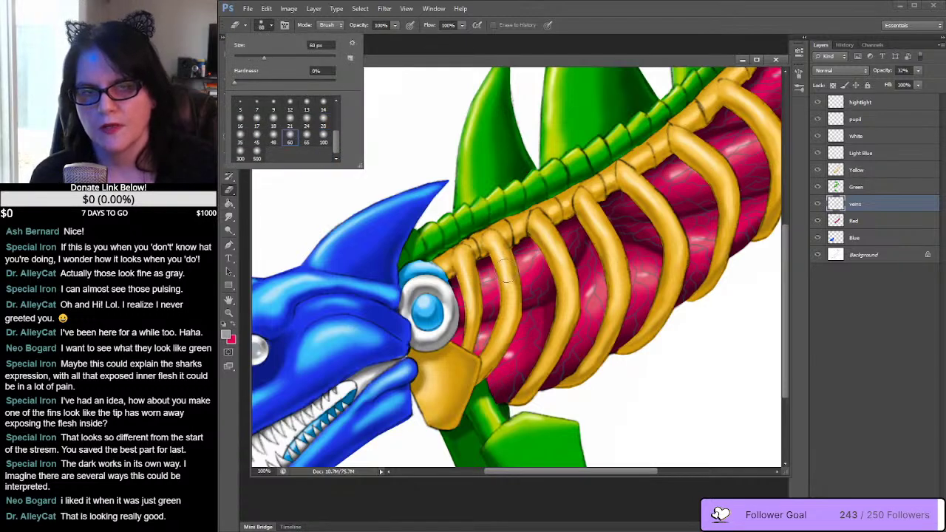
pyautogui.click(305, 138)
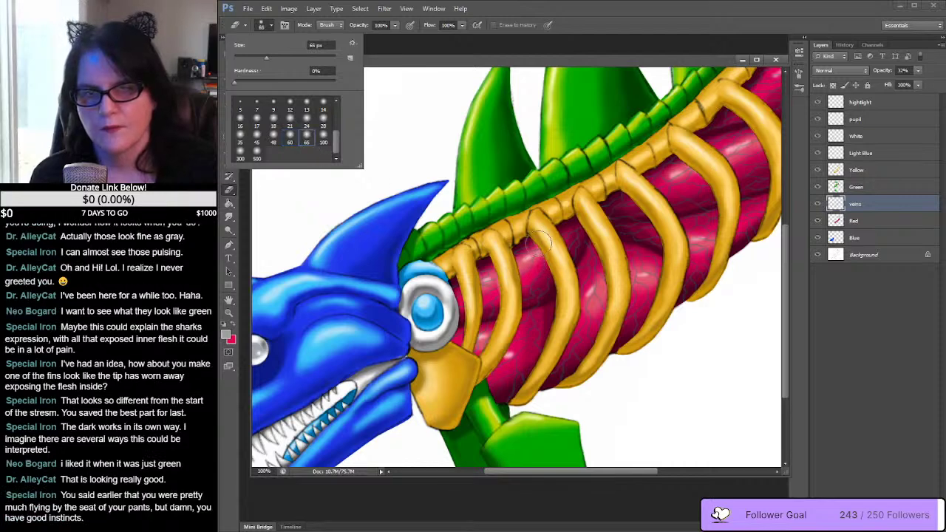
pyautogui.click(409, 55)
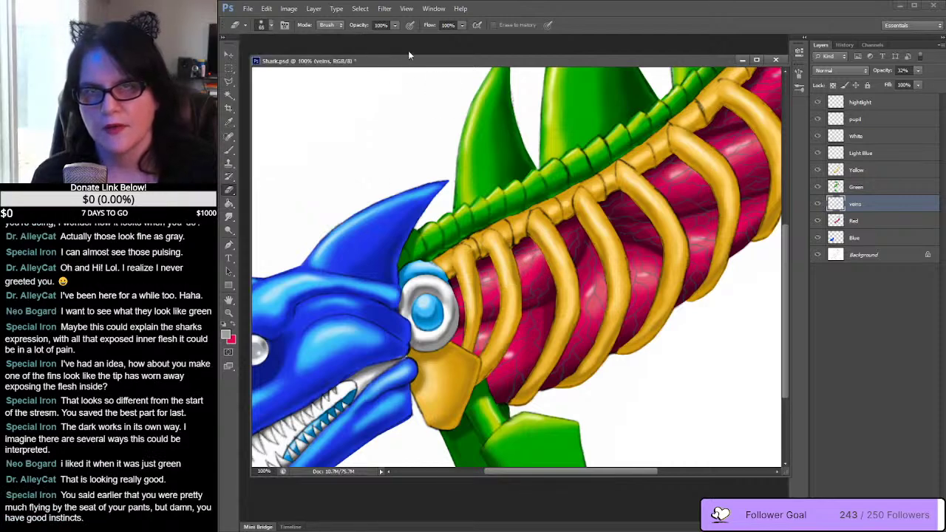
pyautogui.click(396, 25)
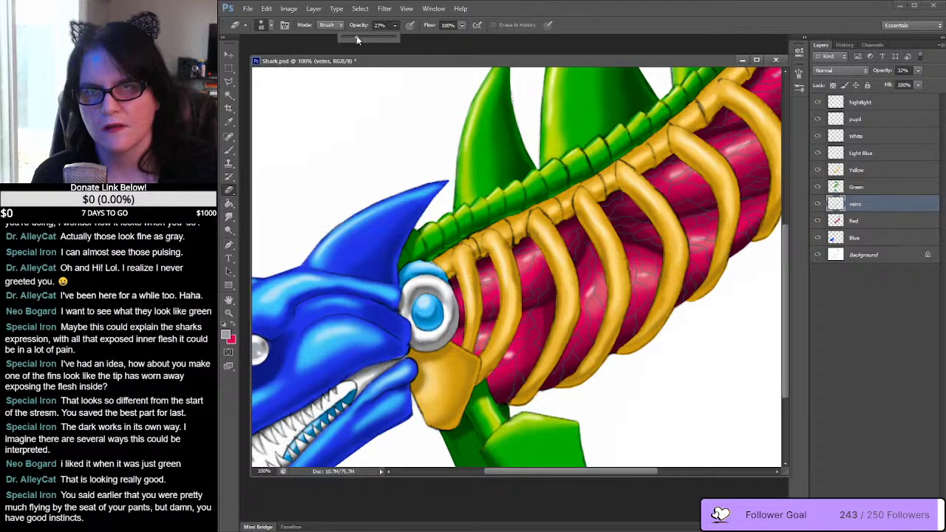
pyautogui.moveTo(357, 36); pyautogui.dragTo(359, 35)
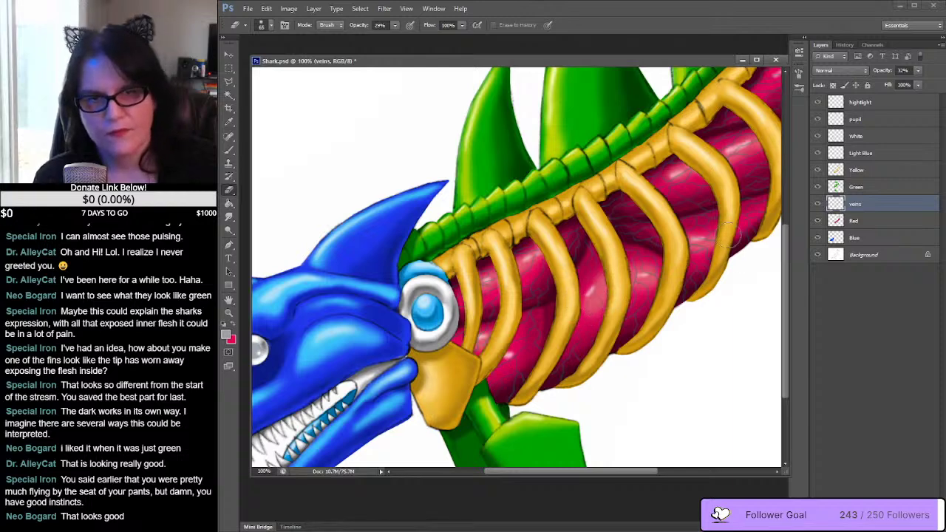
# Step: Raise the Eraser's opacity to 50% and soften the veins between the ribs from the head up to the tail
pyautogui.click(396, 26)
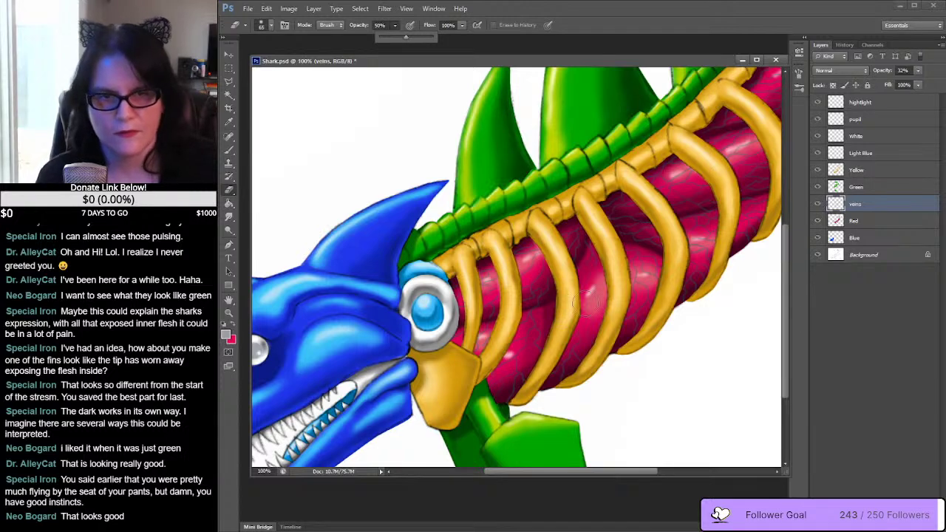
pyautogui.click(642, 279)
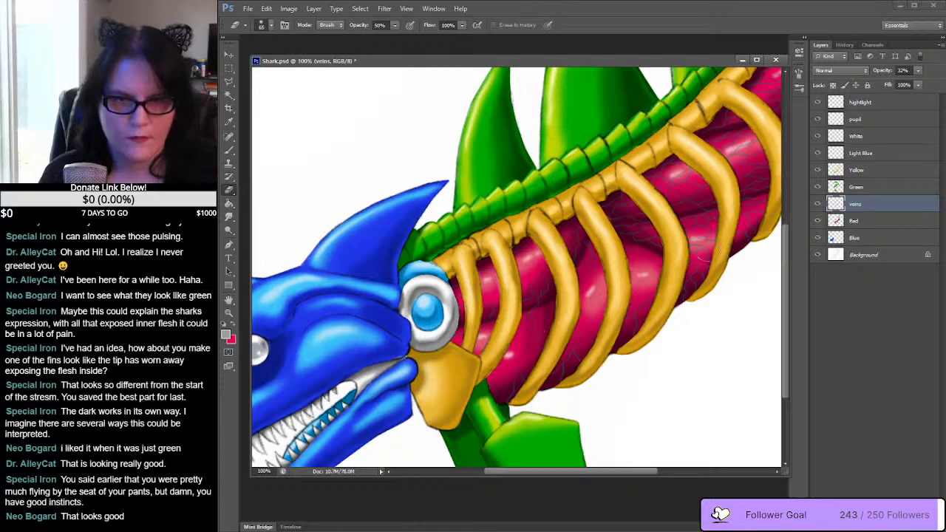
pyautogui.moveTo(669, 314); pyautogui.dragTo(510, 369)
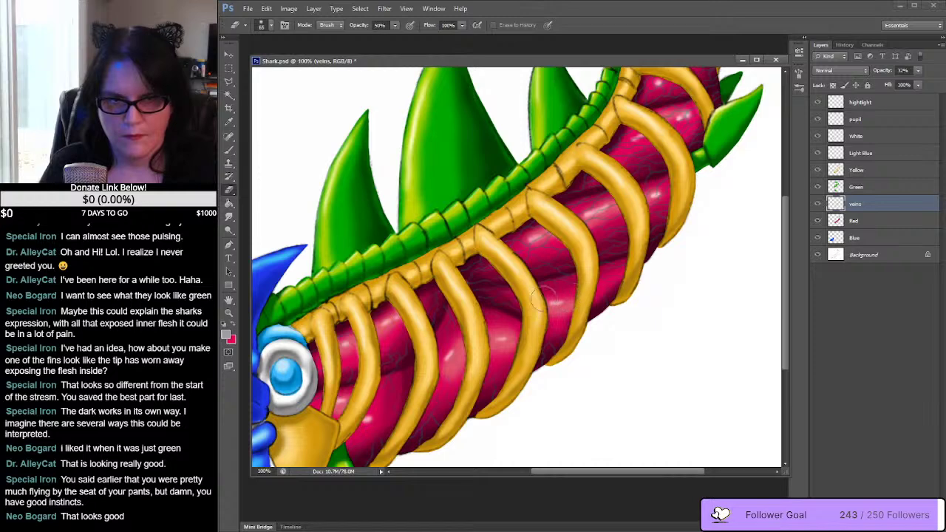
pyautogui.scroll(4, 547, 337)
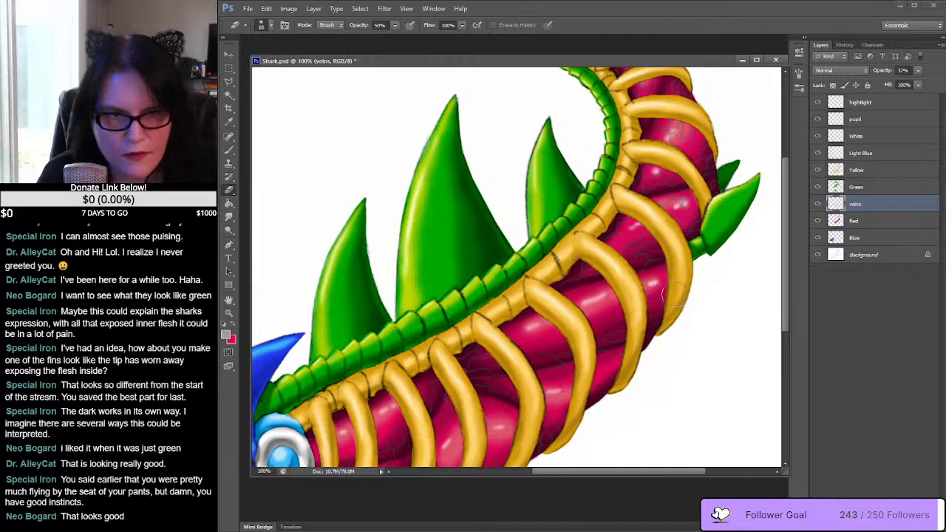
pyautogui.moveTo(678, 254); pyautogui.dragTo(626, 327)
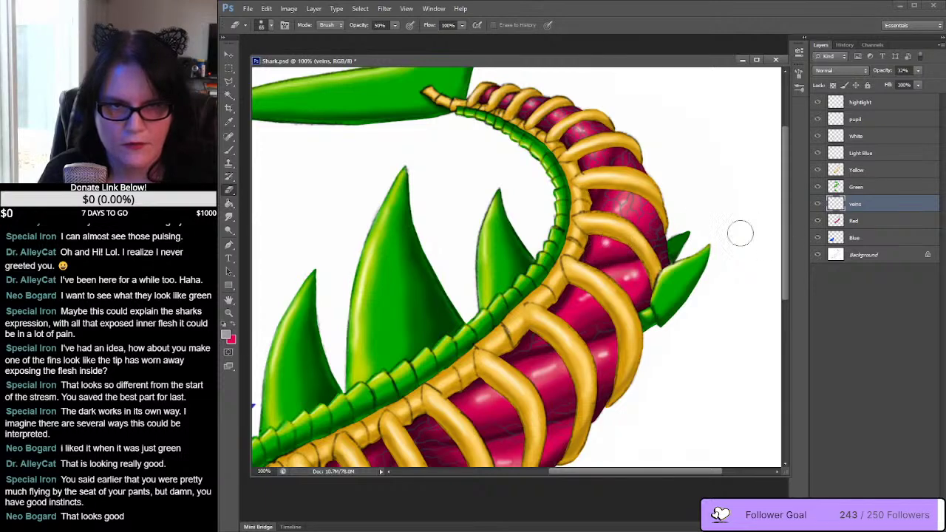
pyautogui.scroll(3, 655, 243)
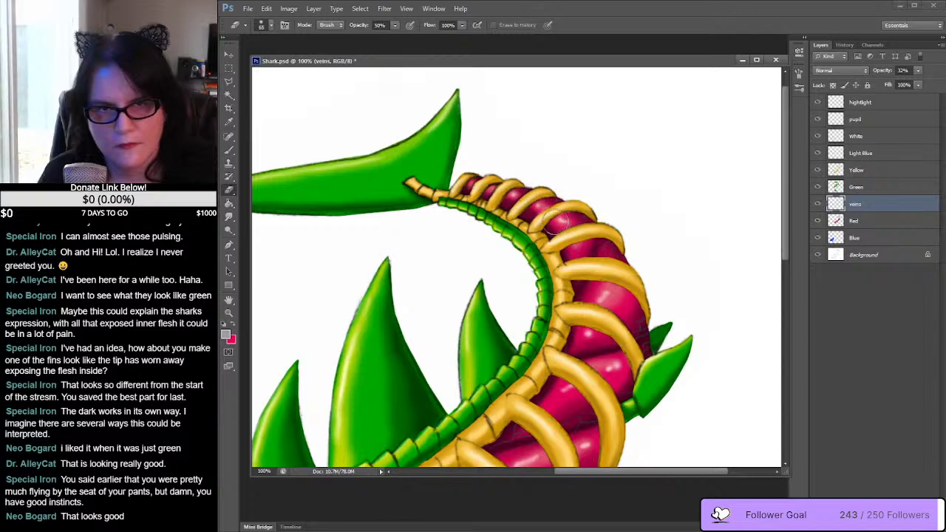
# Step: Review the softened veins along the body, try a higher opacity for the veins layer, and restore it to 32%
pyautogui.moveTo(578, 241); pyautogui.dragTo(708, 162)
pyautogui.moveTo(658, 243); pyautogui.dragTo(675, 128)
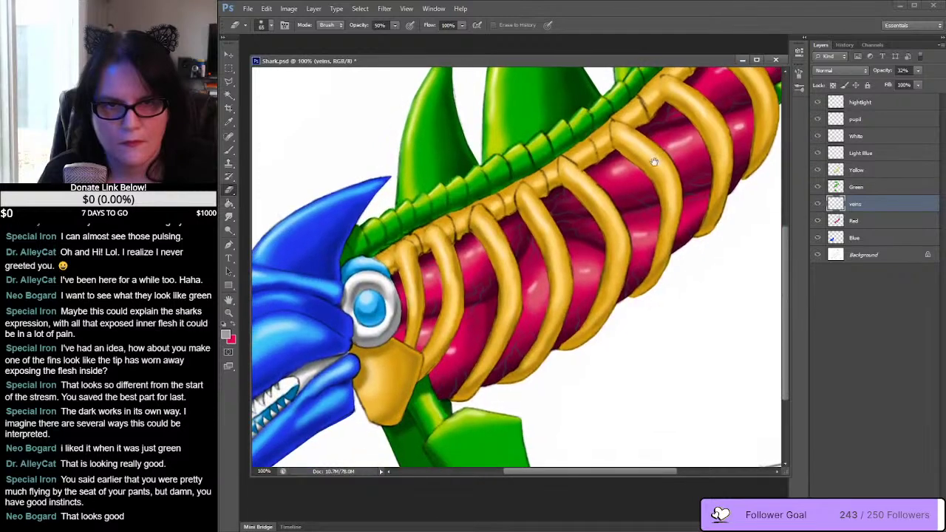
pyautogui.moveTo(621, 227); pyautogui.dragTo(669, 200)
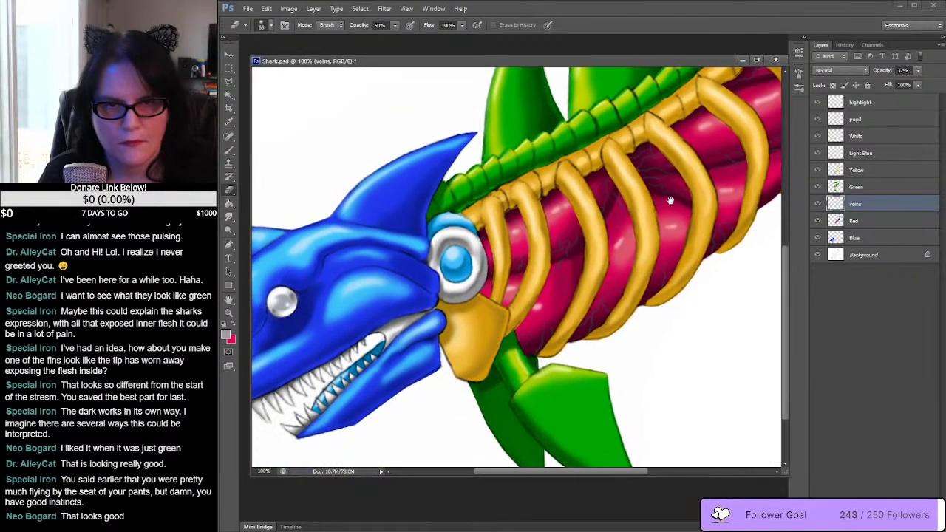
pyautogui.click(229, 314)
pyautogui.moveTo(550, 248); pyautogui.dragTo(582, 251)
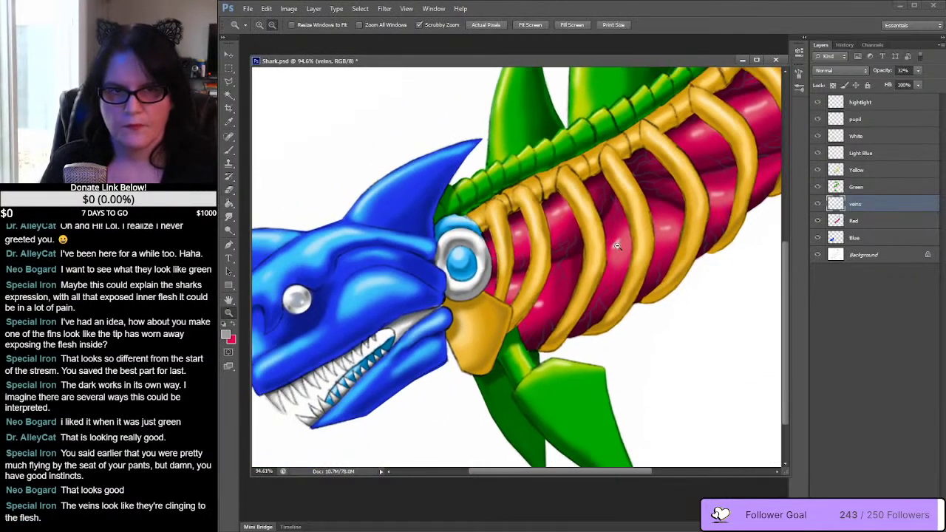
pyautogui.keyDown('alt'); pyautogui.click(620, 303); pyautogui.keyUp('alt')
pyautogui.moveTo(606, 473); pyautogui.dragTo(667, 473)
pyautogui.moveTo(788, 276); pyautogui.dragTo(803, 204)
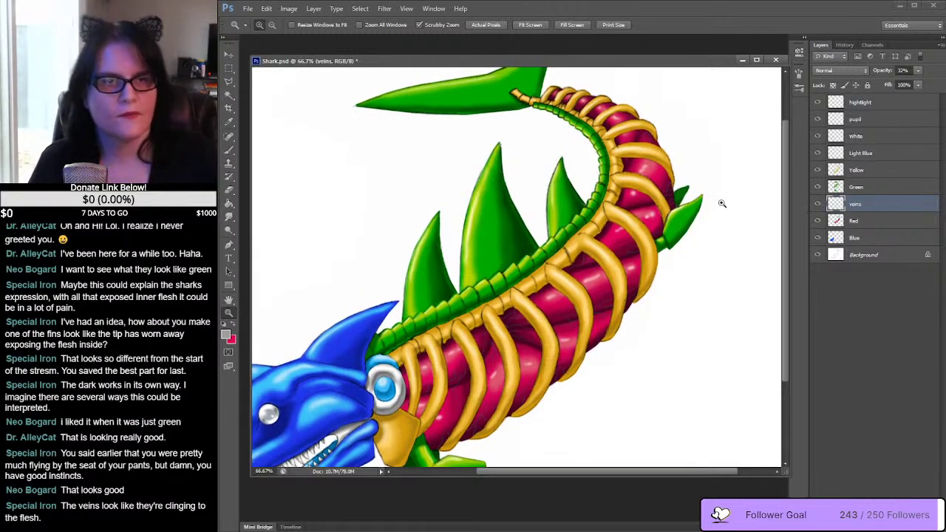
pyautogui.click(920, 72)
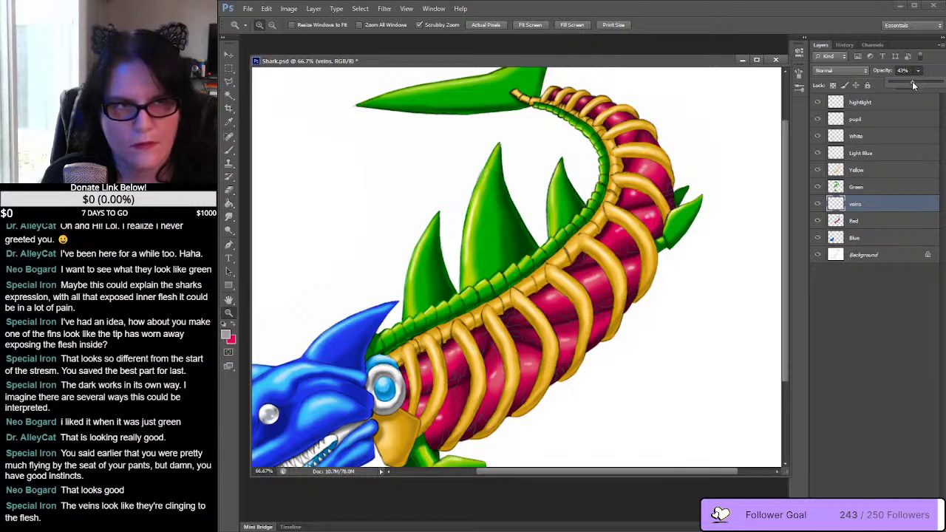
pyautogui.click(934, 75)
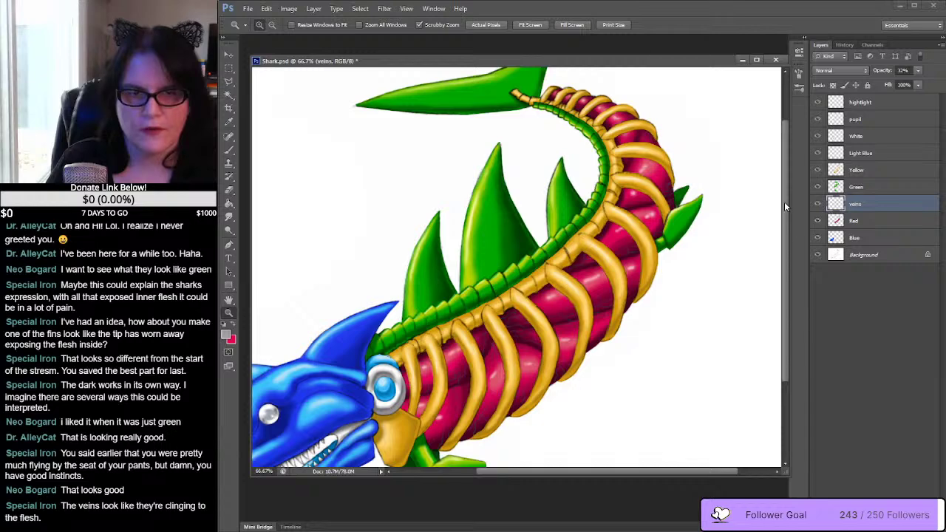
# Step: Duplicate the veins layer as "veins copy" within Shark.psd
pyautogui.moveTo(784, 201)
pyautogui.mouseDown()
pyautogui.moveTo(787, 250)
pyautogui.moveTo(795, 208)
pyautogui.mouseUp()
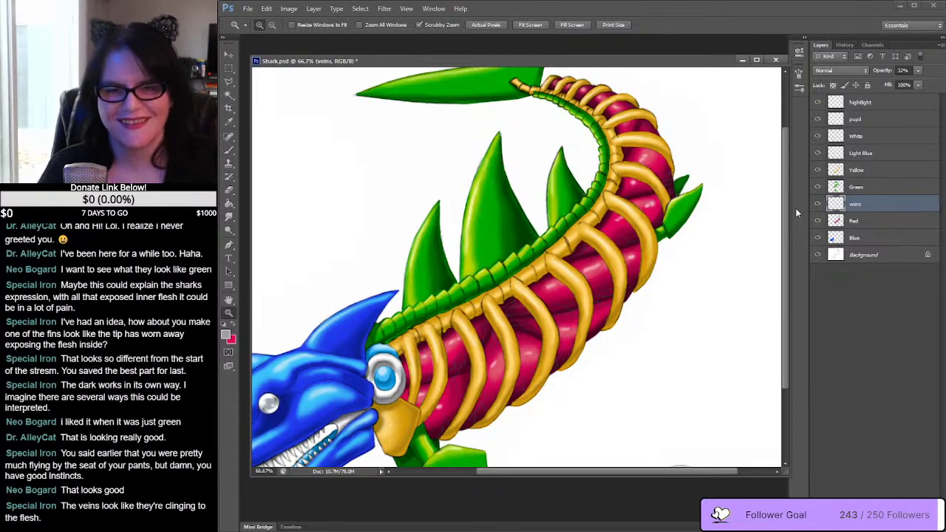
pyautogui.rightClick(868, 204)
pyautogui.click(896, 215)
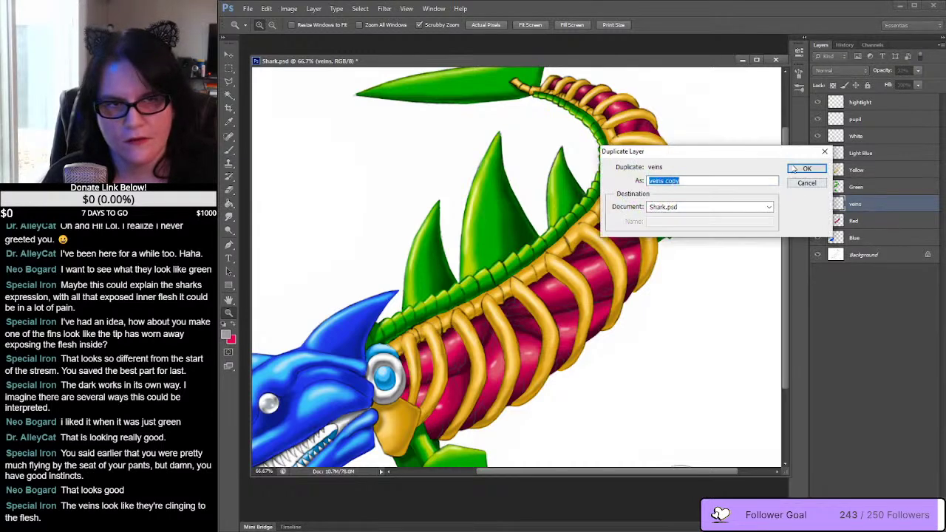
pyautogui.click(803, 169)
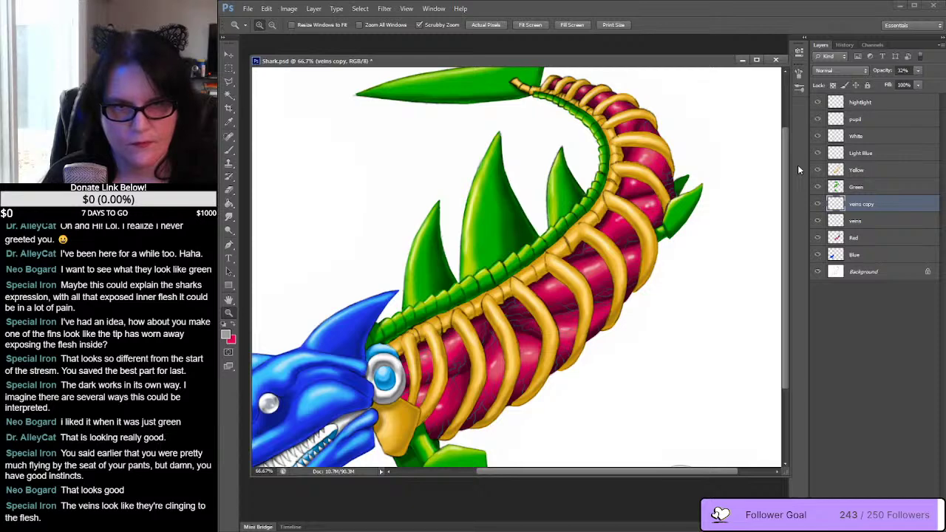
# Step: Check the doubled veins up close and merge the veins copy and veins layers into one
pyautogui.click(520, 311)
pyautogui.click(519, 311)
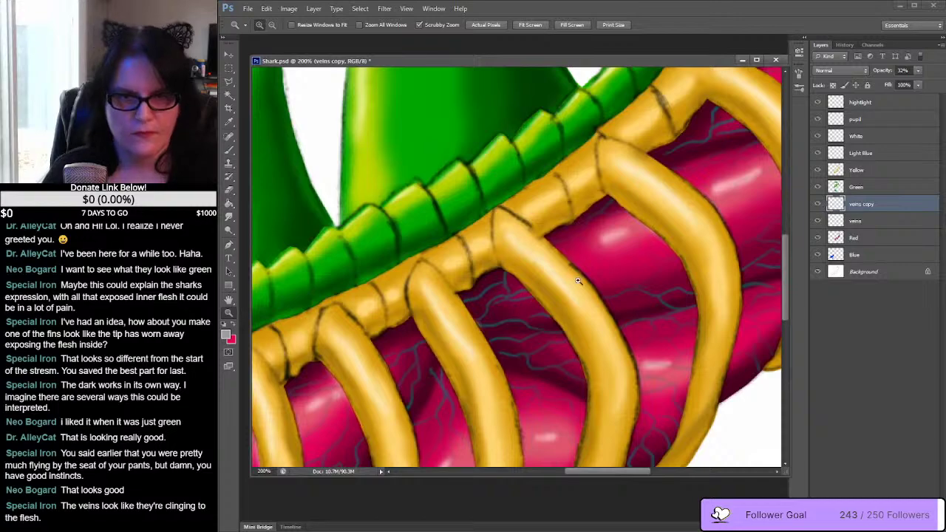
pyautogui.scroll(-5, 579, 281)
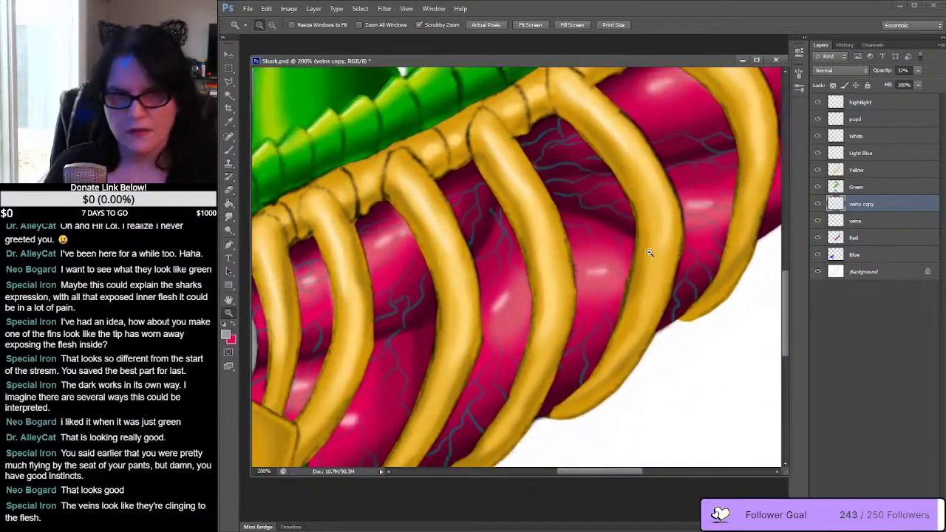
pyautogui.scroll(-4, 649, 253)
pyautogui.scroll(1, 576, 285)
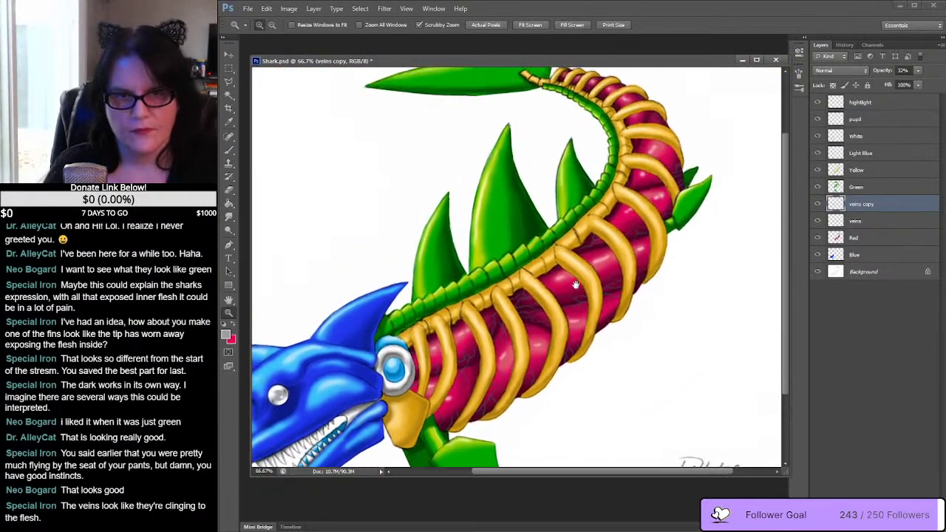
pyautogui.moveTo(575, 285); pyautogui.dragTo(561, 287)
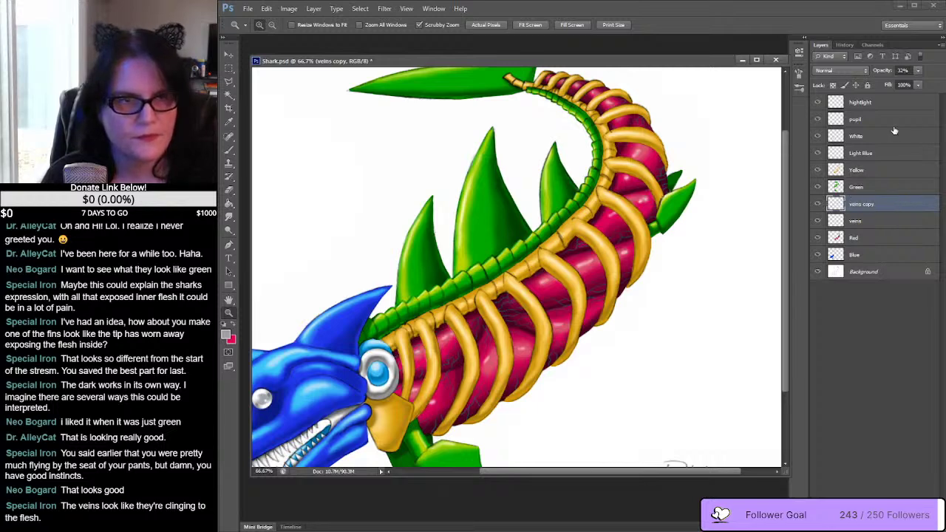
pyautogui.keyDown('shift'); pyautogui.click(869, 223); pyautogui.keyUp('shift')
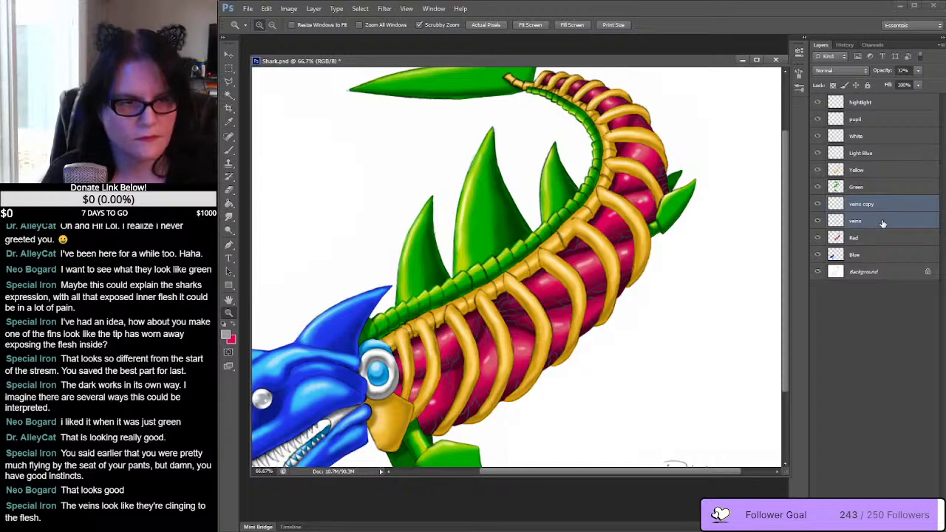
pyautogui.rightClick(882, 224)
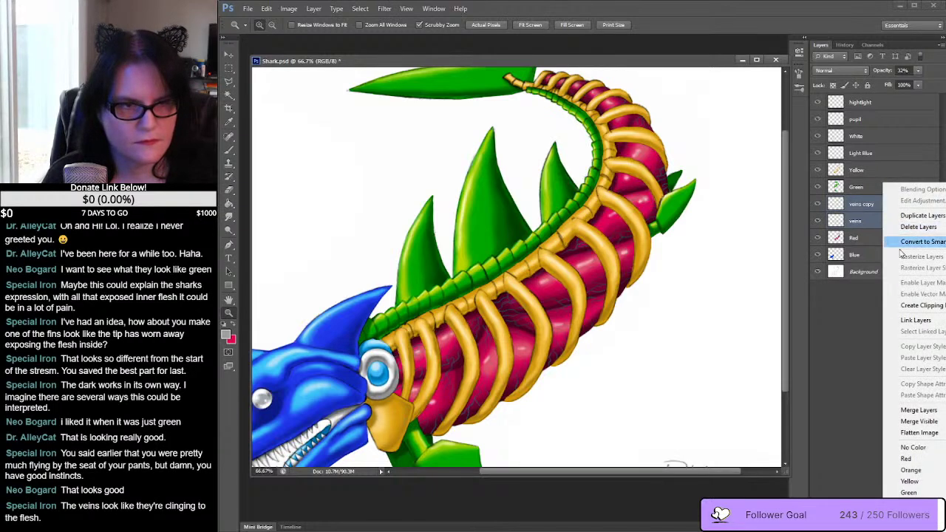
pyautogui.click(933, 411)
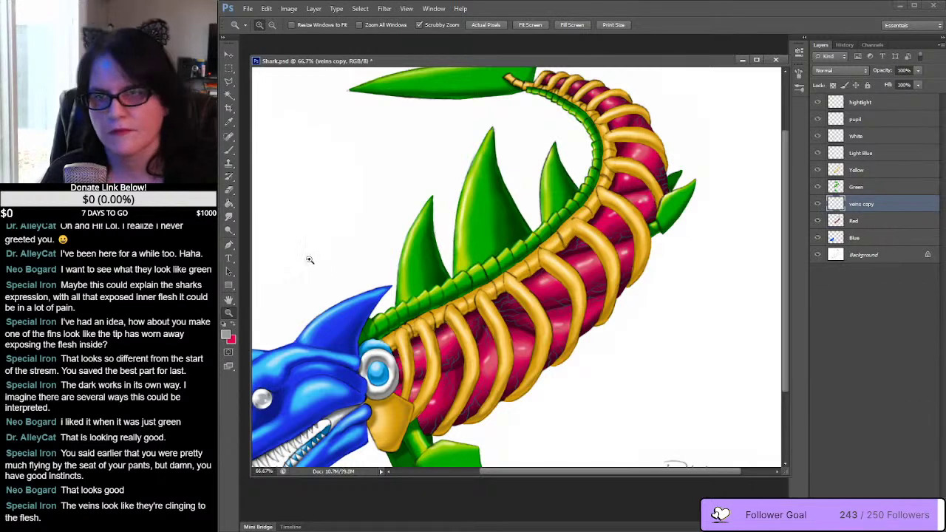
# Step: Soften the merged veins between the ribs nearest the head using the Eraser at 50% opacity
pyautogui.click(228, 190)
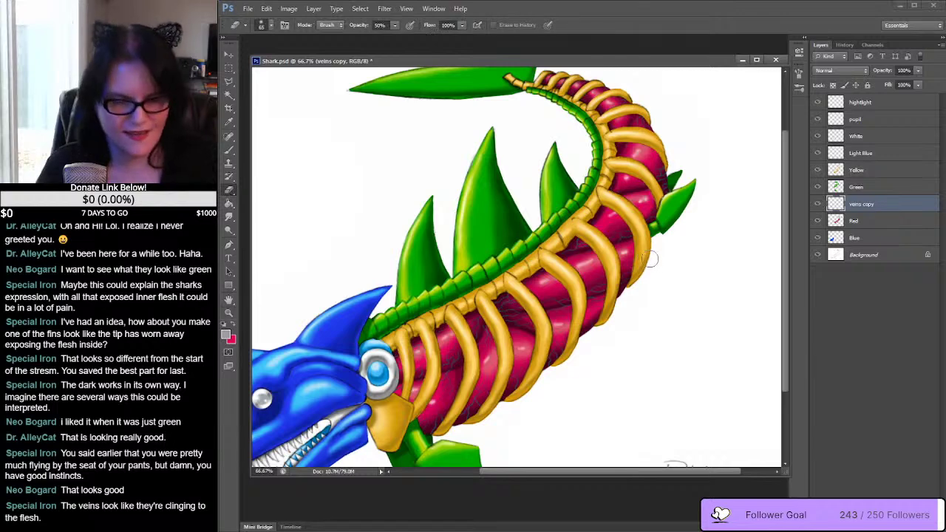
pyautogui.click(228, 312)
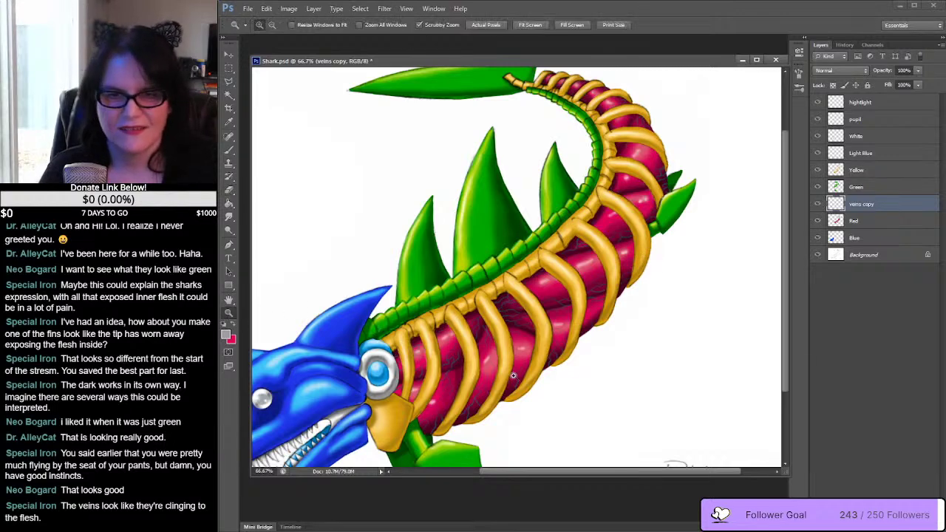
pyautogui.click(513, 375)
pyautogui.moveTo(513, 361); pyautogui.dragTo(569, 285)
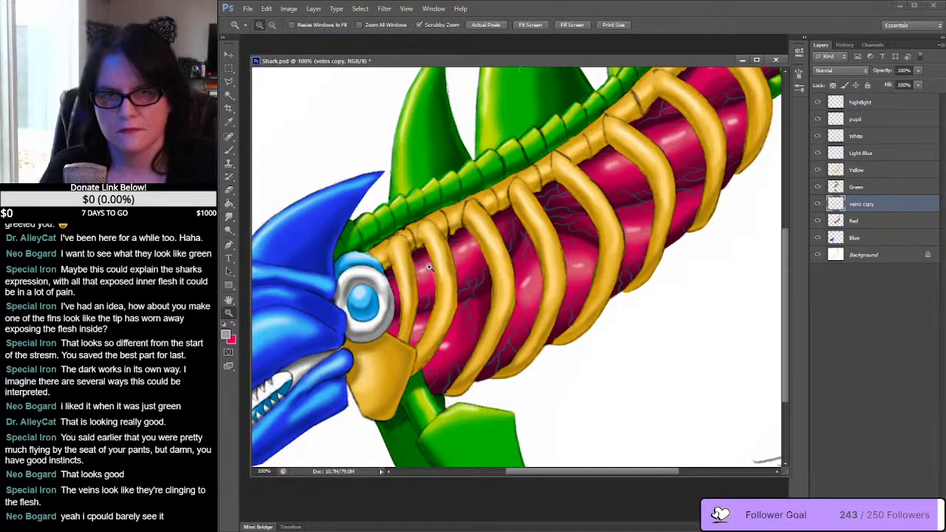
pyautogui.click(411, 249)
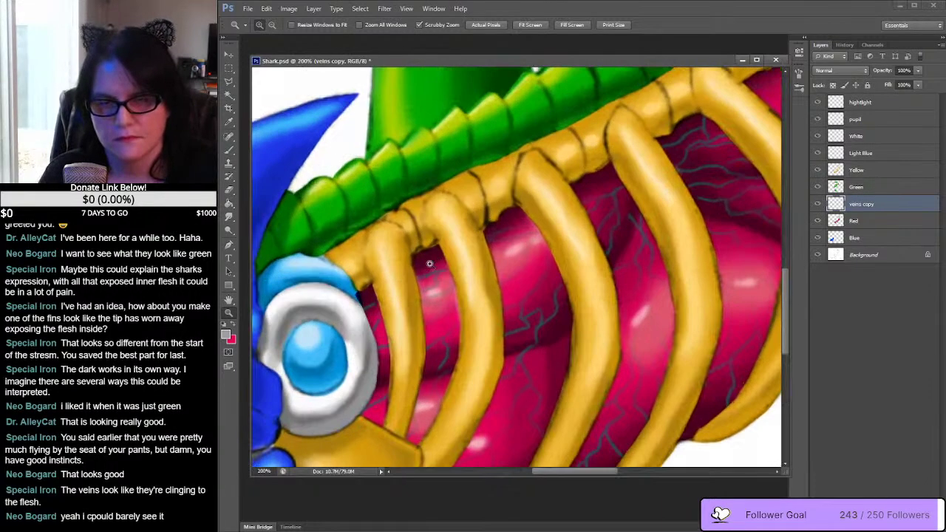
pyautogui.keyDown('alt'); pyautogui.click(518, 296); pyautogui.keyUp('alt')
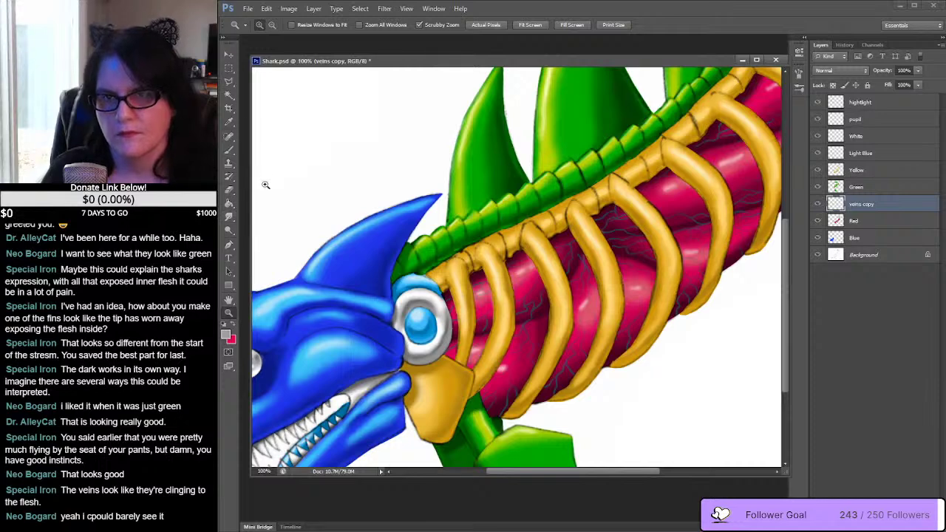
pyautogui.click(229, 191)
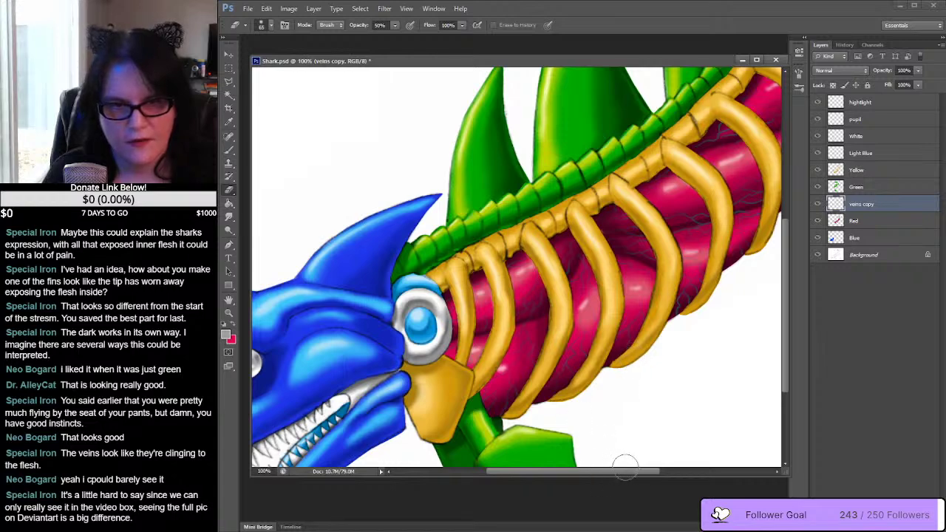
# Step: Continue softening the merged veins with the Eraser along the middle of the body and up to the tail
pyautogui.moveTo(646, 474); pyautogui.dragTo(707, 474)
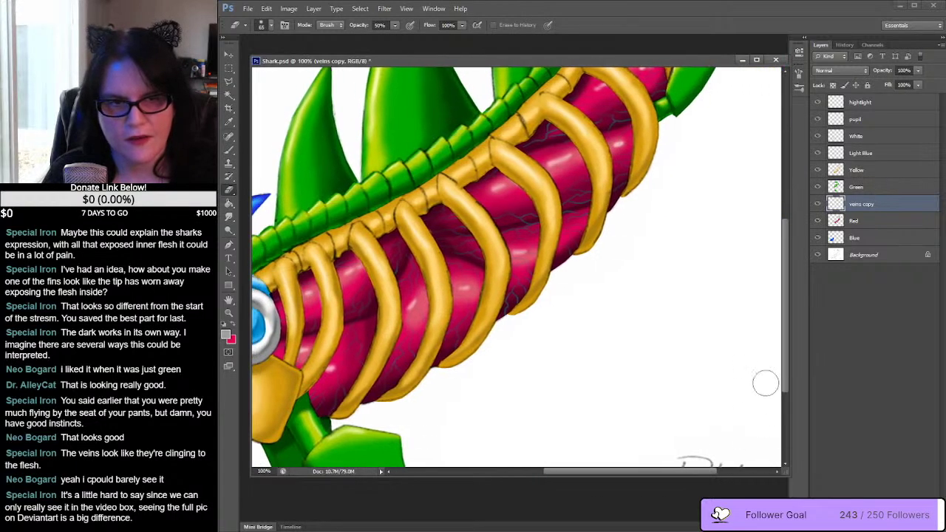
pyautogui.moveTo(785, 378); pyautogui.dragTo(802, 340)
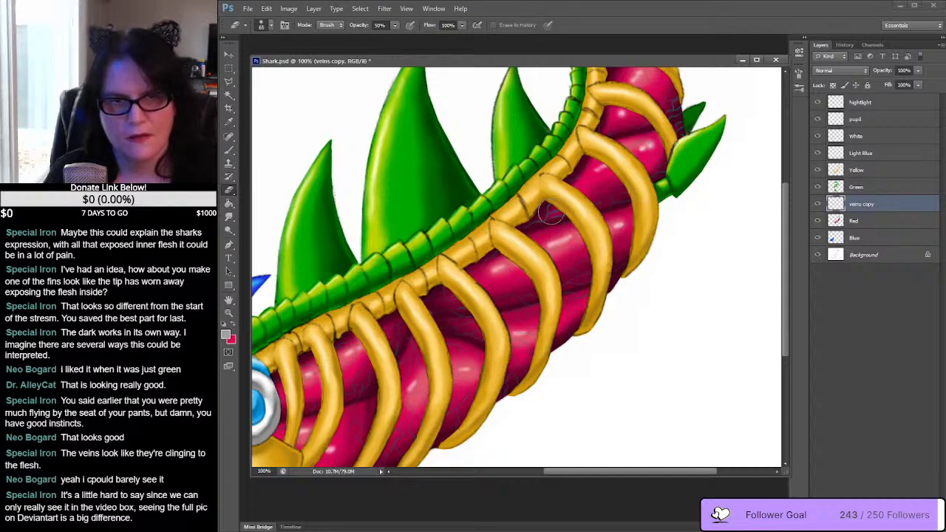
pyautogui.scroll(5, 674, 274)
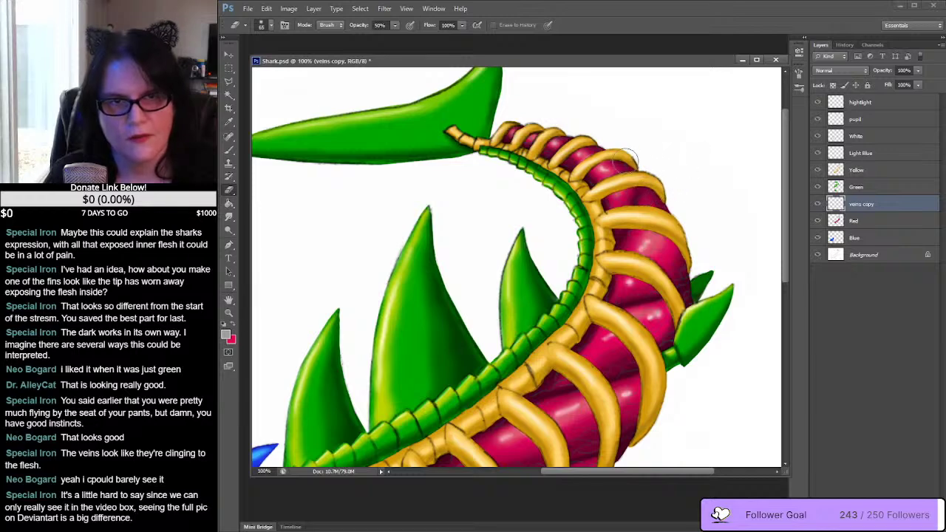
# Step: Review the veins behind the head and the whole shark at 50% zoom
pyautogui.moveTo(789, 236); pyautogui.dragTo(788, 351)
pyautogui.moveTo(649, 471); pyautogui.dragTo(595, 471)
pyautogui.click(229, 312)
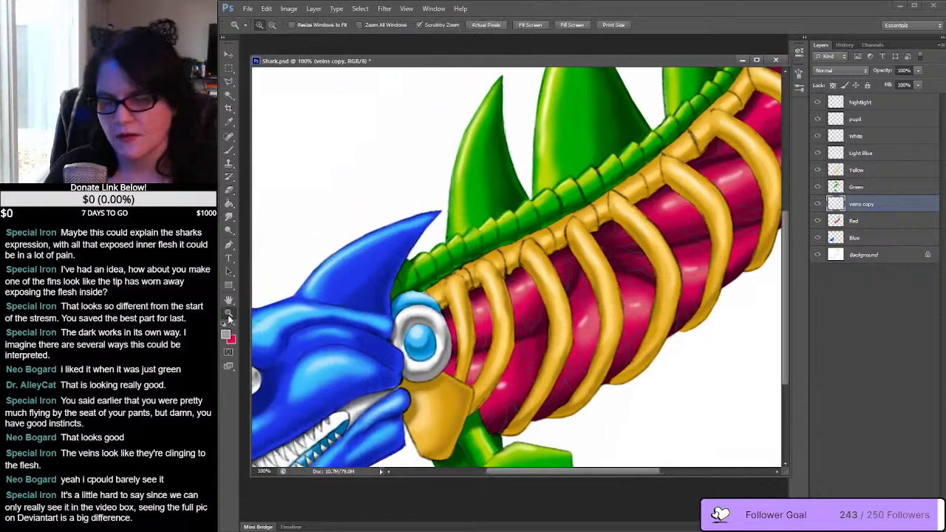
pyautogui.keyDown('alt'); pyautogui.click(657, 282); pyautogui.keyUp('alt')
pyautogui.keyDown('alt'); pyautogui.click(695, 276); pyautogui.keyUp('alt')
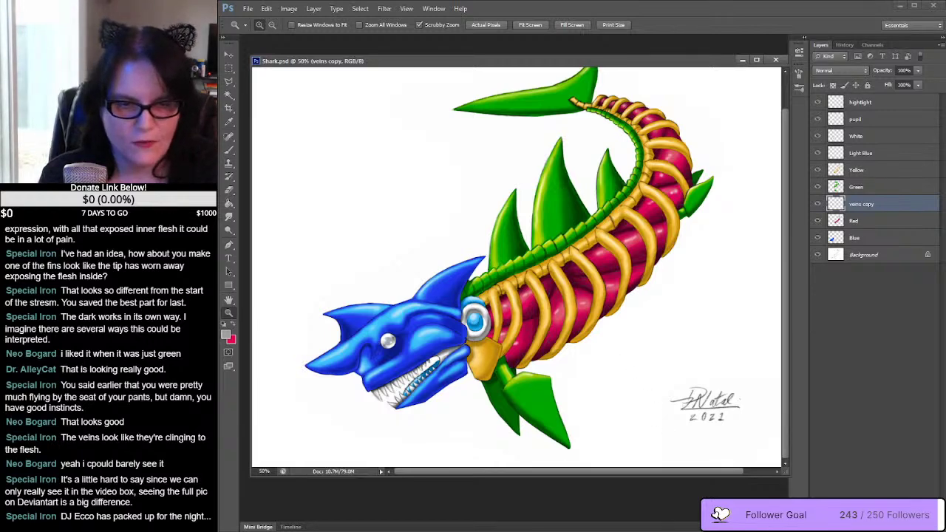
pyautogui.moveTo(548, 531)
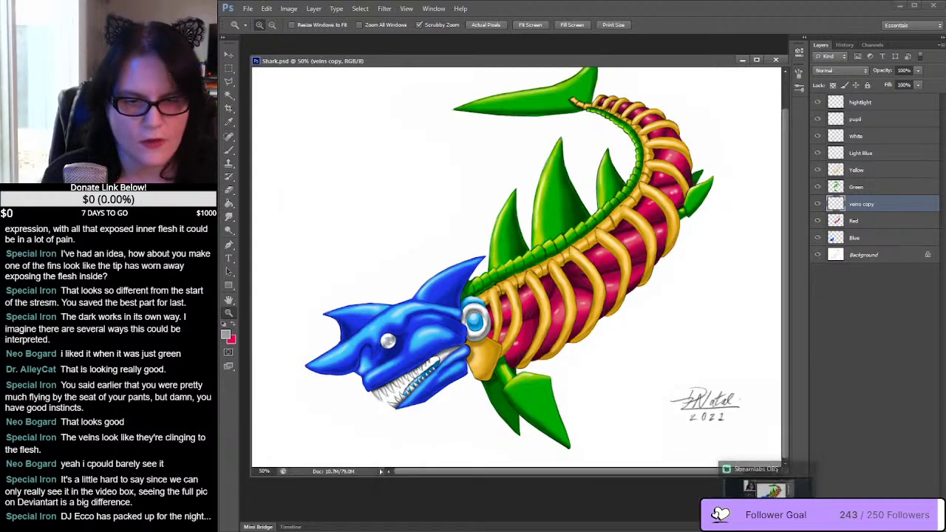
pyautogui.moveTo(636, 531)
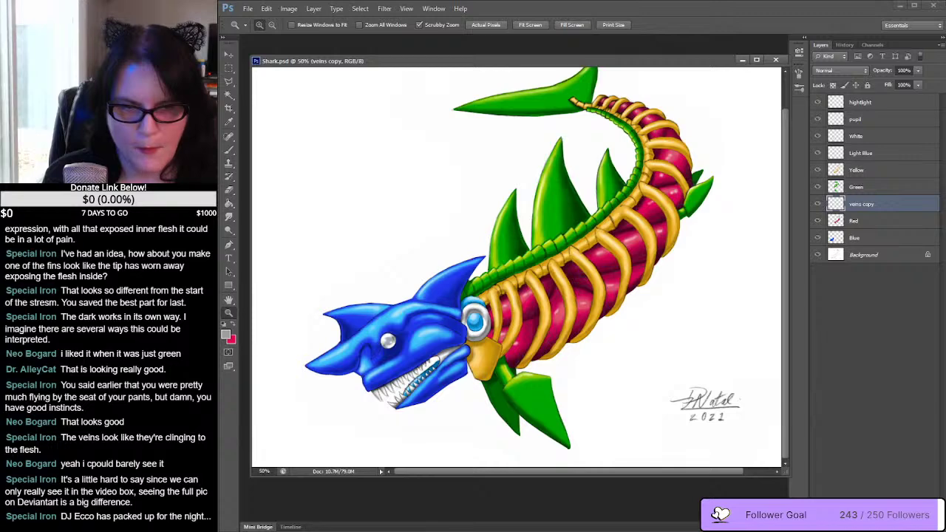
# Step: Return to the shark document and save it
pyautogui.click(637, 531)
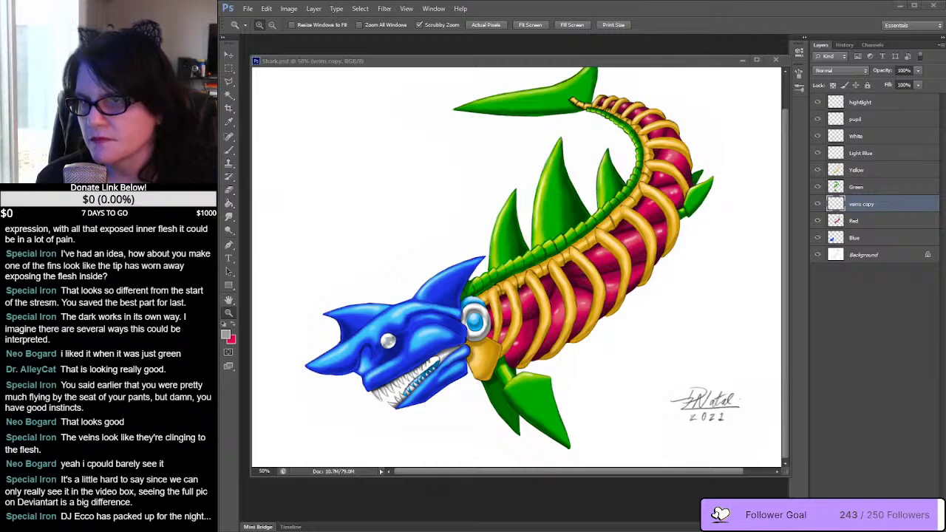
pyautogui.click(414, 65)
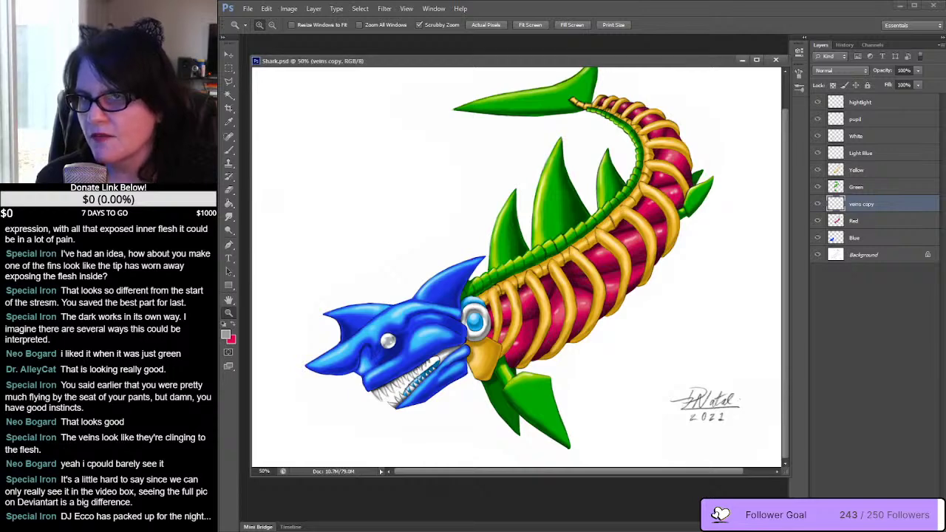
pyautogui.hotkey('ctrl', 's')
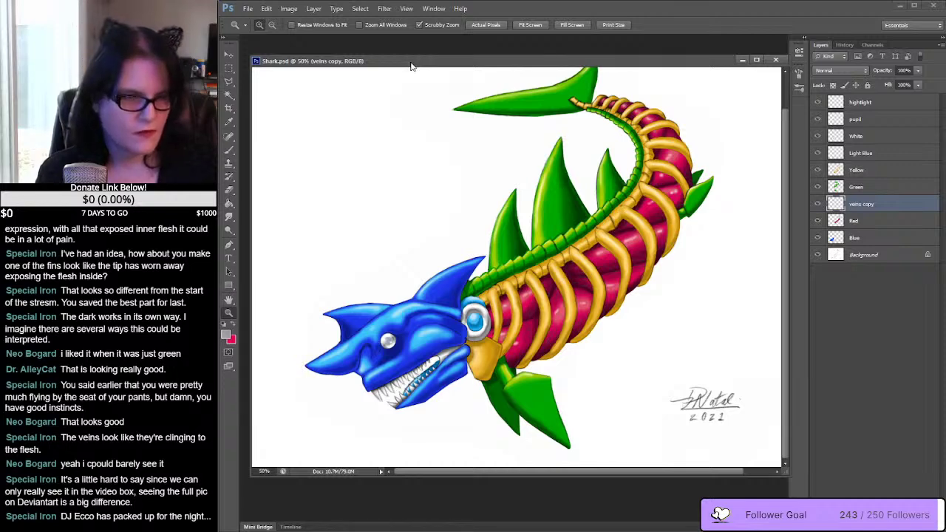
# Step: Duplicate the veins copy layer as veins copy 2 and compare the flesh with and without the duplicate
pyautogui.rightClick(862, 208)
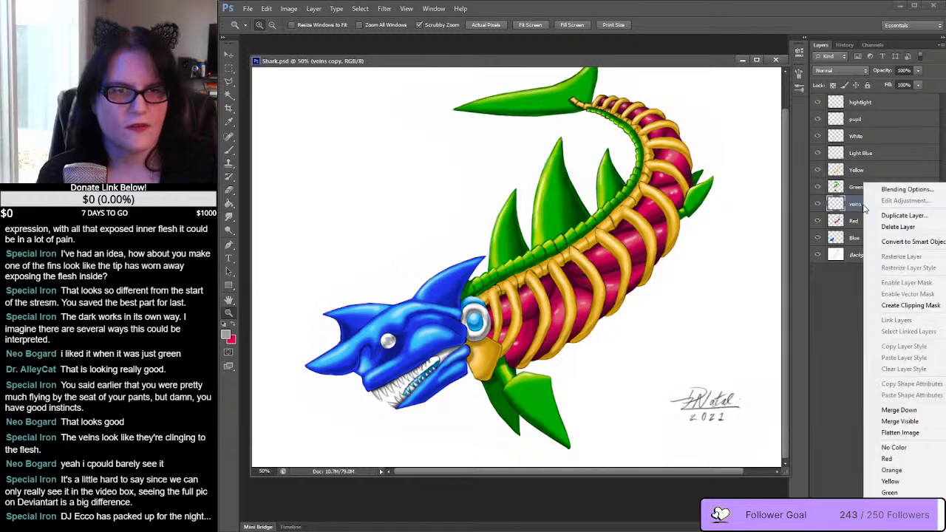
pyautogui.click(883, 220)
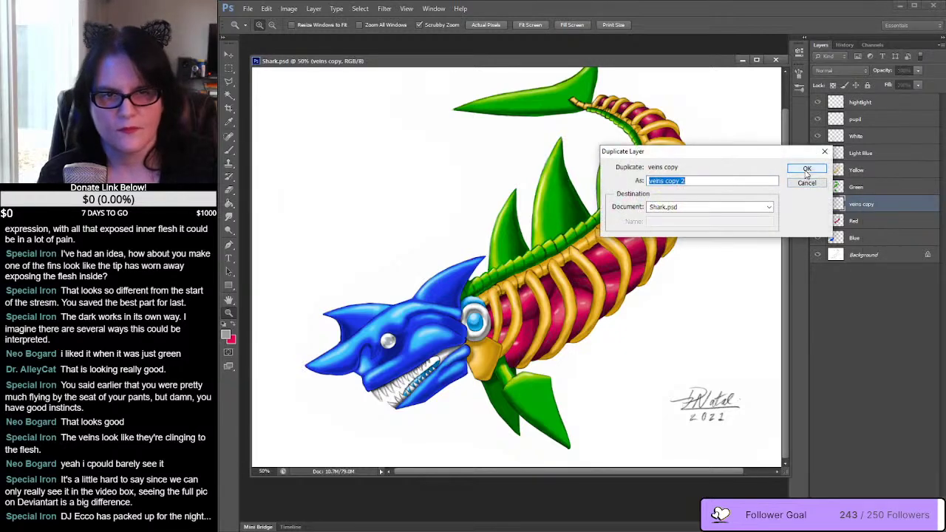
pyautogui.click(806, 169)
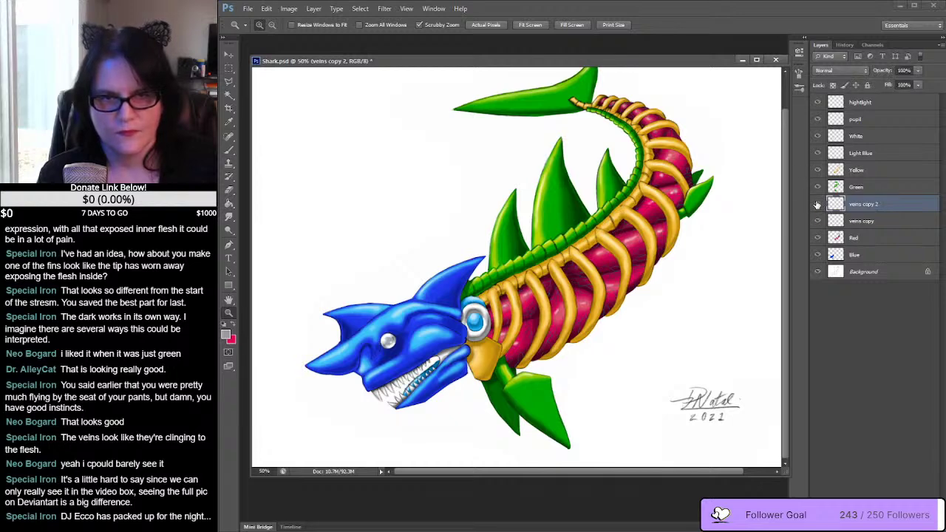
pyautogui.click(818, 204)
pyautogui.click(817, 204)
pyautogui.click(817, 204)
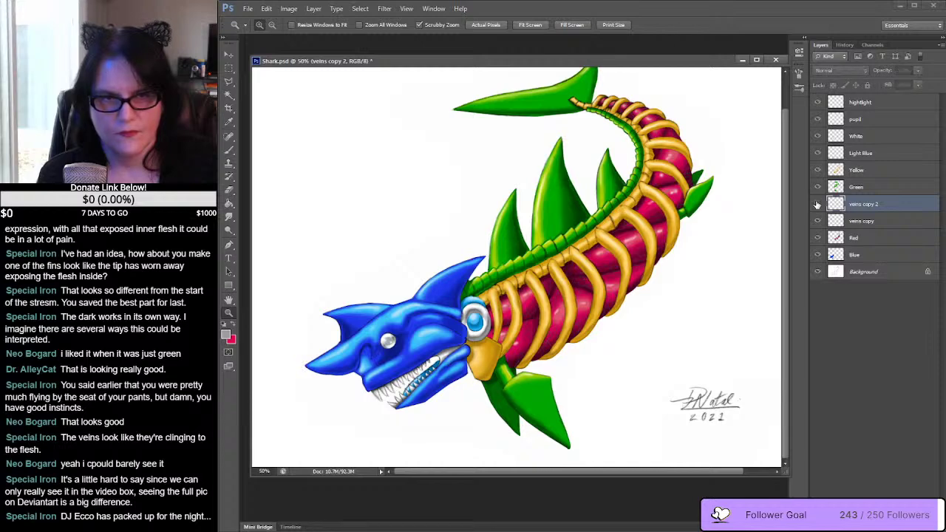
pyautogui.click(818, 204)
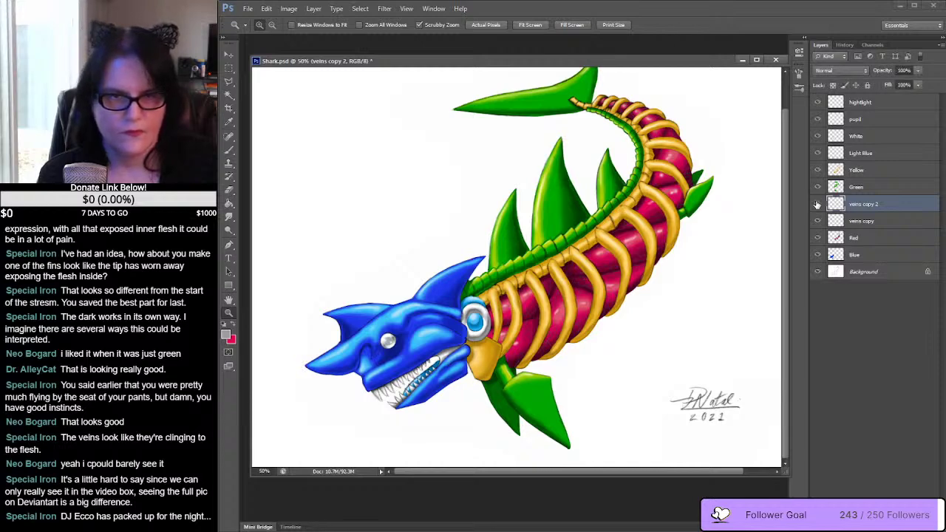
pyautogui.click(818, 204)
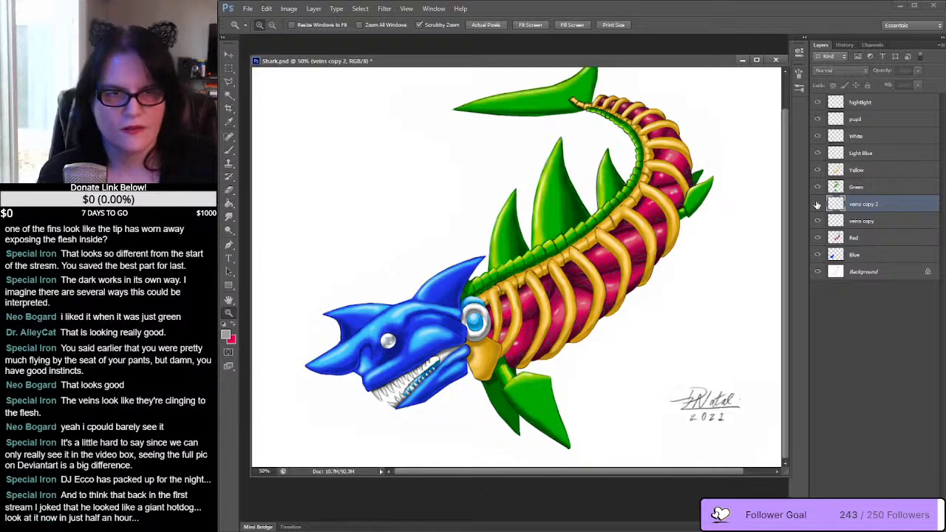
pyautogui.click(818, 204)
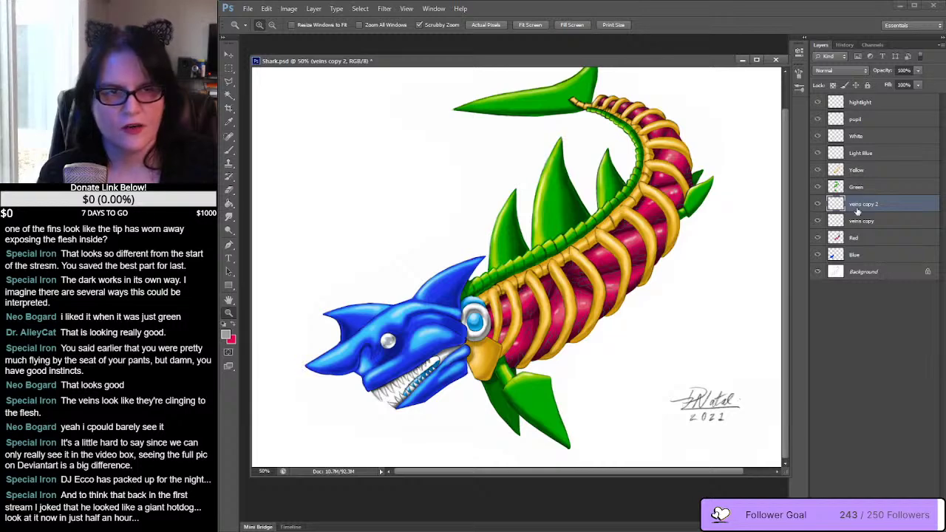
# Step: Set the veins copy 2 layer's opacity to 51%, compare its effect on and off, and save the document
pyautogui.click(918, 71)
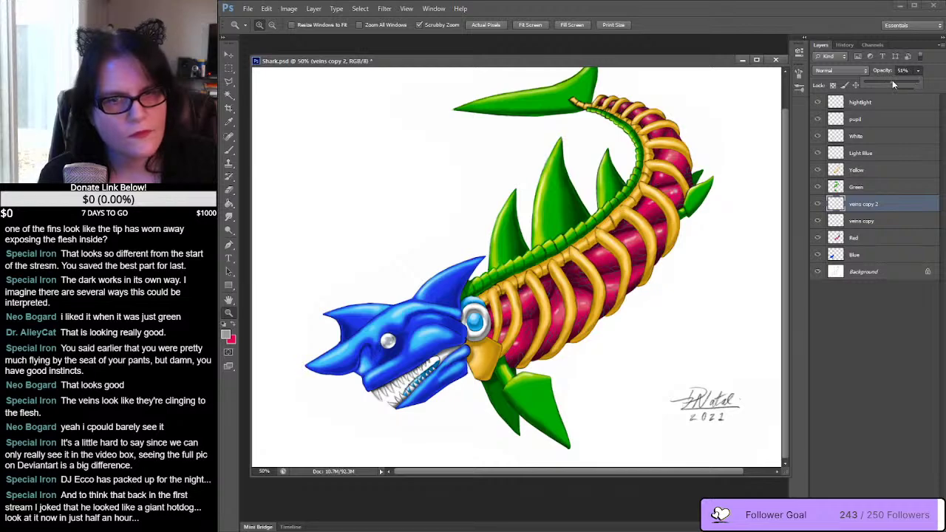
pyautogui.click(933, 81)
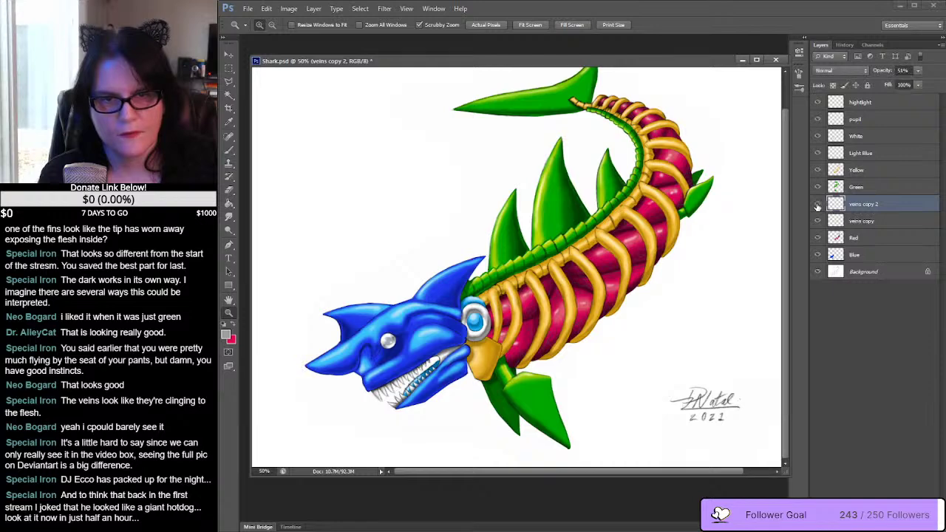
pyautogui.click(817, 205)
pyautogui.click(818, 205)
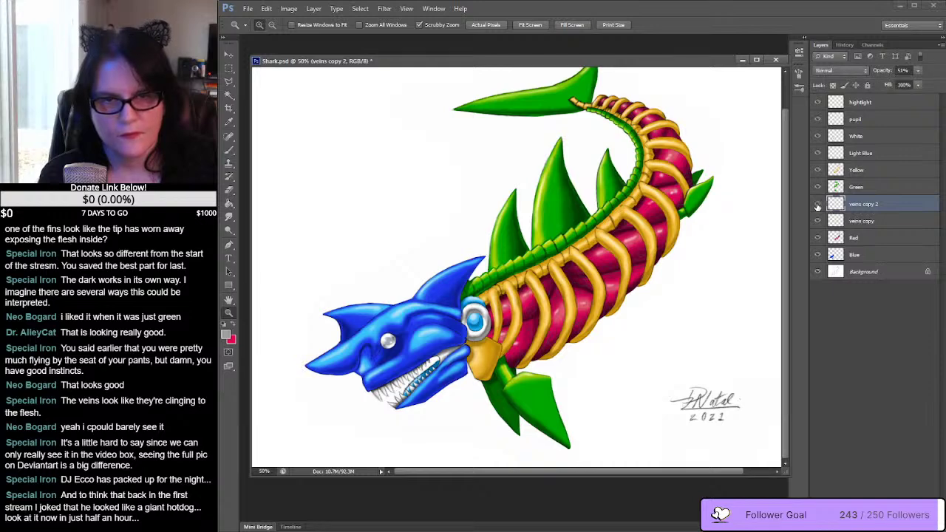
pyautogui.click(818, 206)
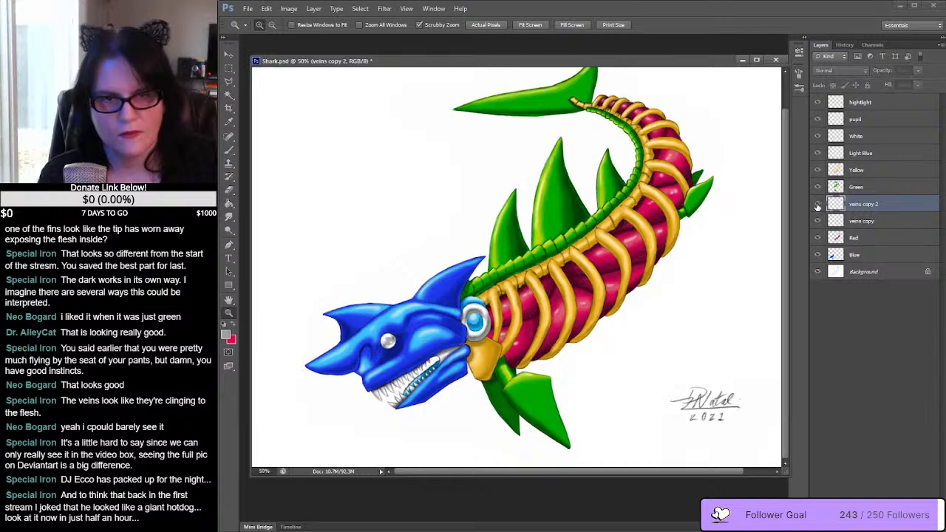
pyautogui.click(818, 205)
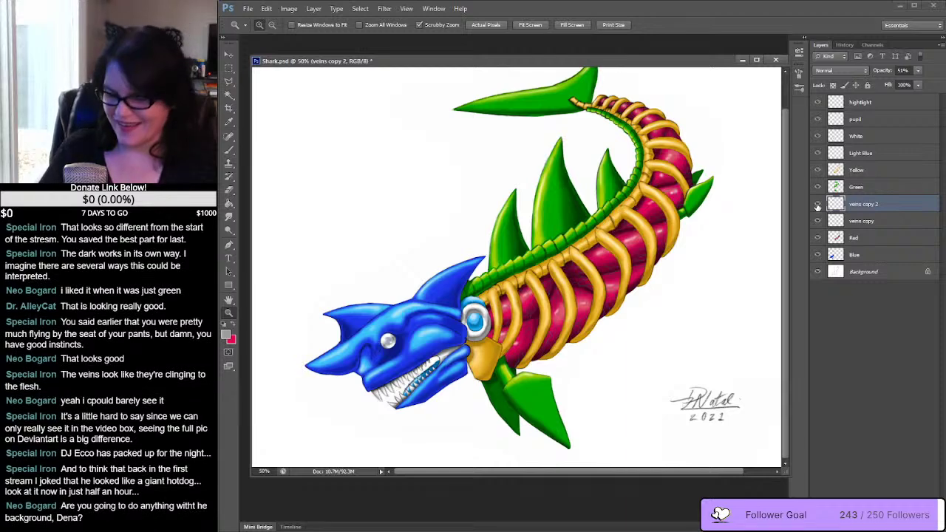
pyautogui.hotkey('ctrl', 's')
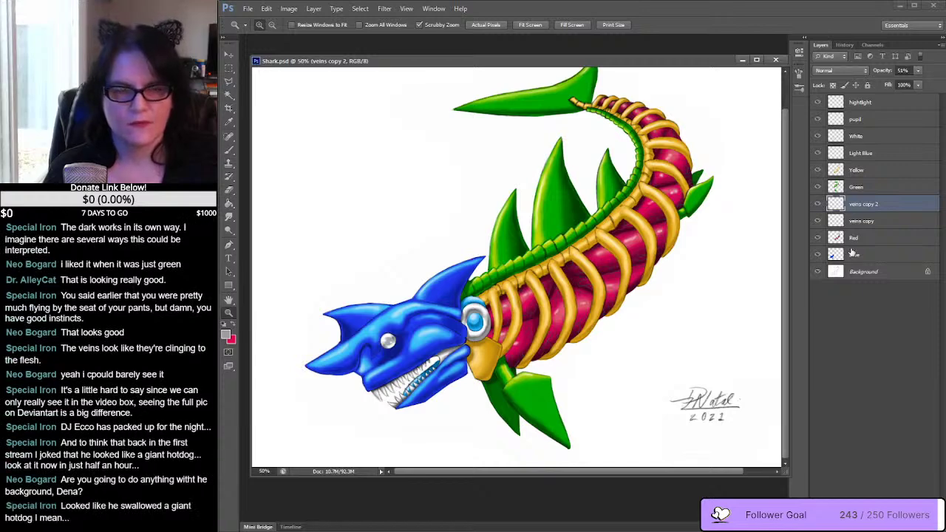
# Step: Make the Red layer active and load its flesh areas as a selection at 100% zoom
pyautogui.click(837, 238)
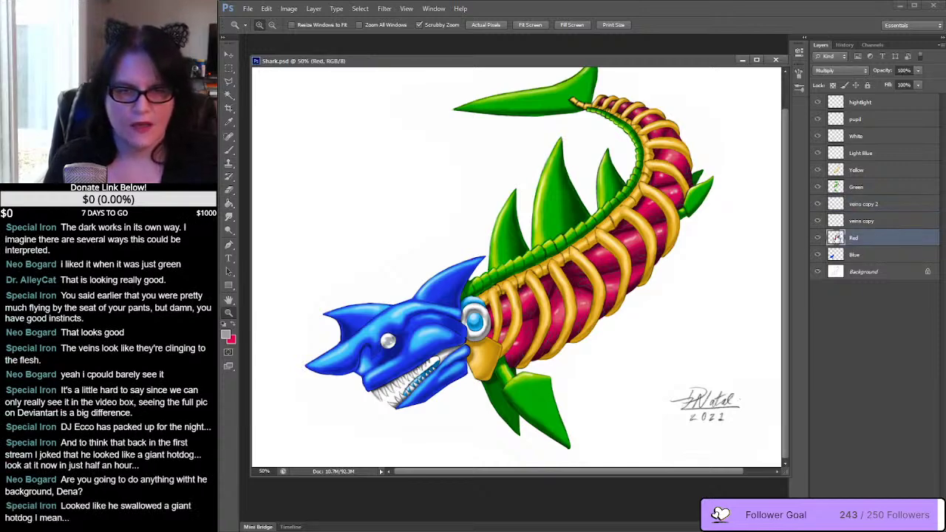
pyautogui.keyDown('ctrl'); pyautogui.click(838, 238); pyautogui.keyUp('ctrl')
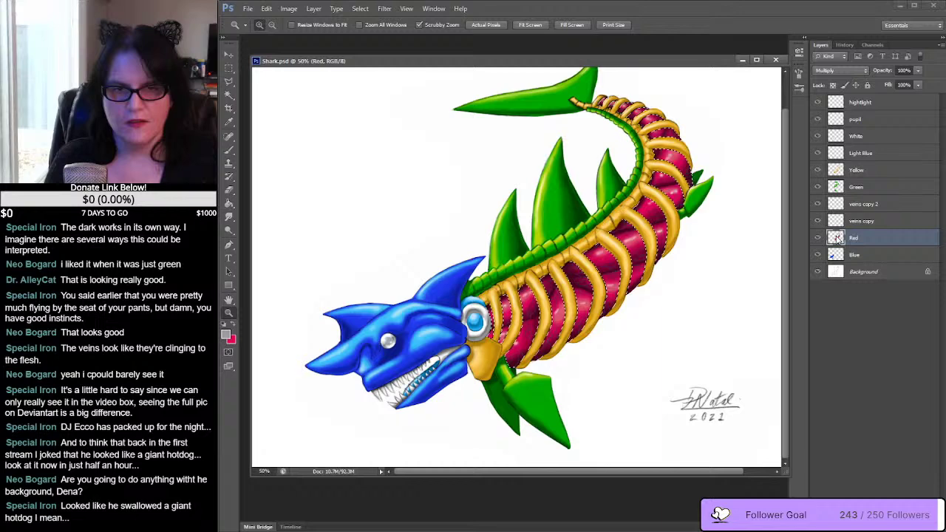
pyautogui.click(542, 341)
pyautogui.click(542, 341)
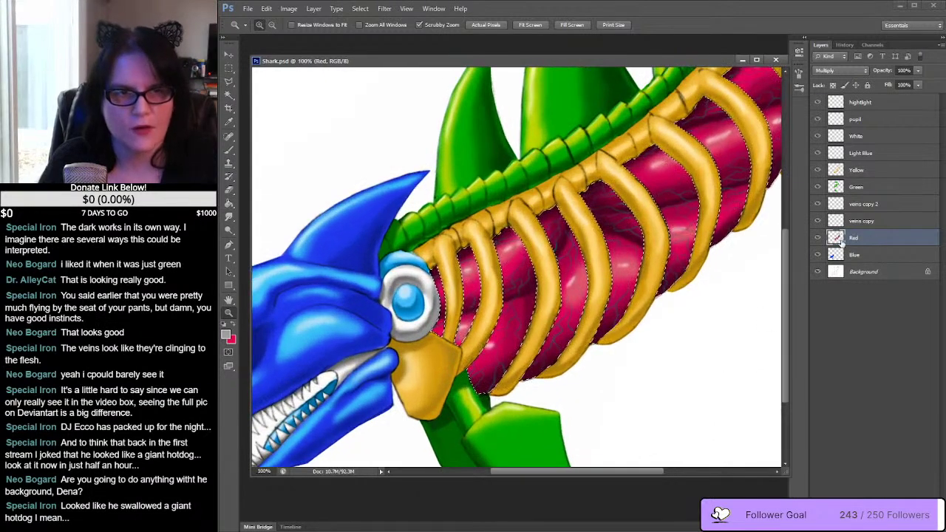
# Step: Hide both vein layers and inspect the bare flesh between the ribs, briefly hiding the Red layer
pyautogui.click(817, 204)
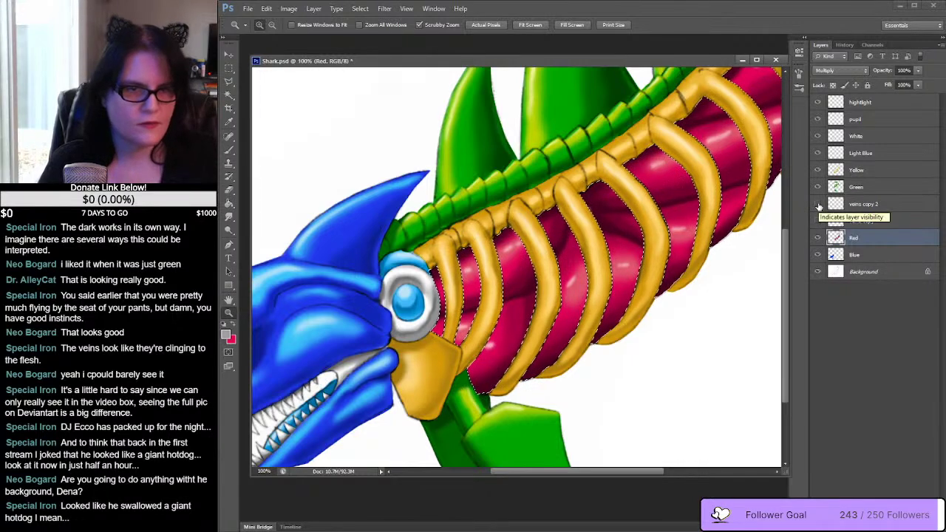
pyautogui.click(818, 237)
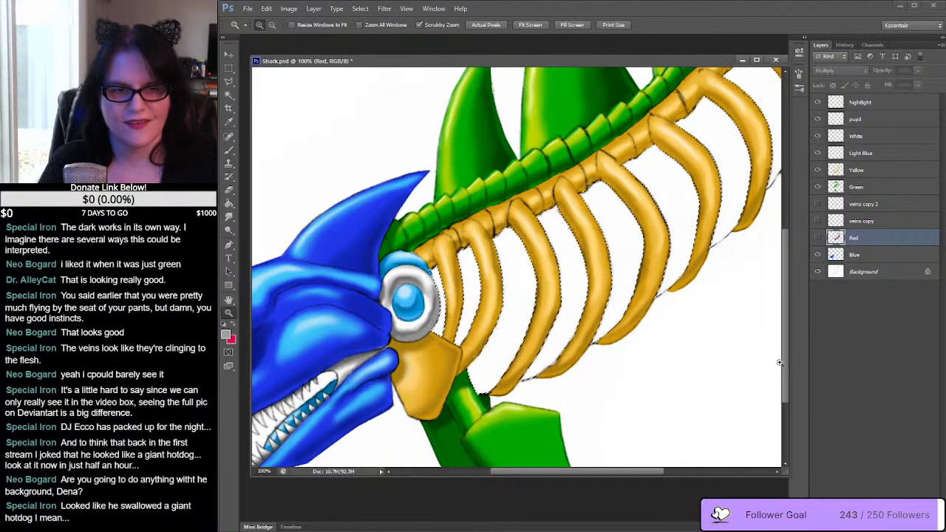
pyautogui.moveTo(785, 361); pyautogui.dragTo(720, 412)
pyautogui.moveTo(784, 348); pyautogui.dragTo(818, 241)
pyautogui.click(817, 238)
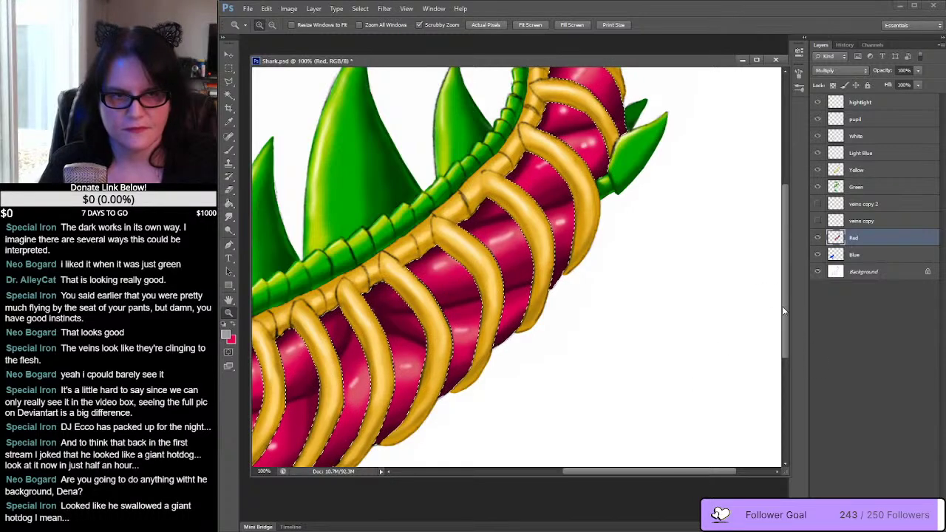
pyautogui.moveTo(783, 306); pyautogui.dragTo(784, 346)
pyautogui.moveTo(680, 472); pyautogui.dragTo(580, 468)
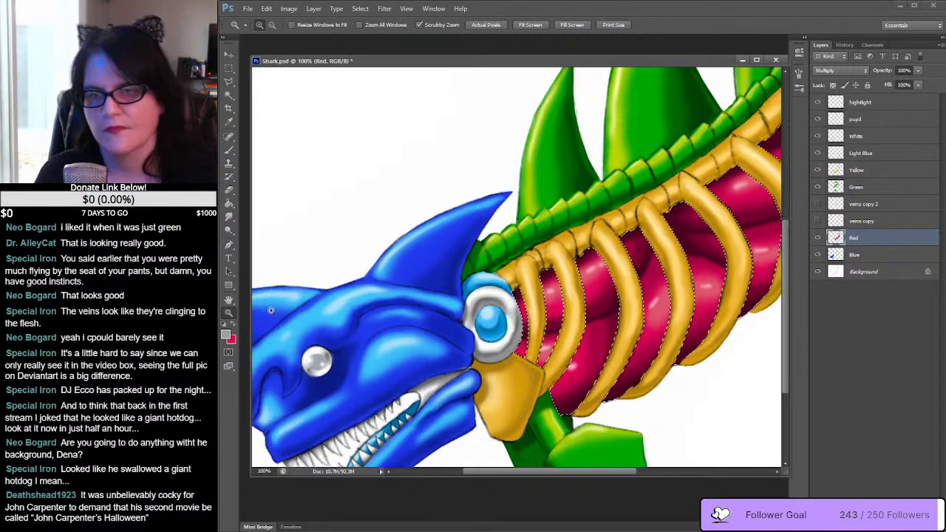
# Step: Sample a dark red from the flesh and set the Brush to a soft 28 px tip with 0% hardness
pyautogui.click(229, 122)
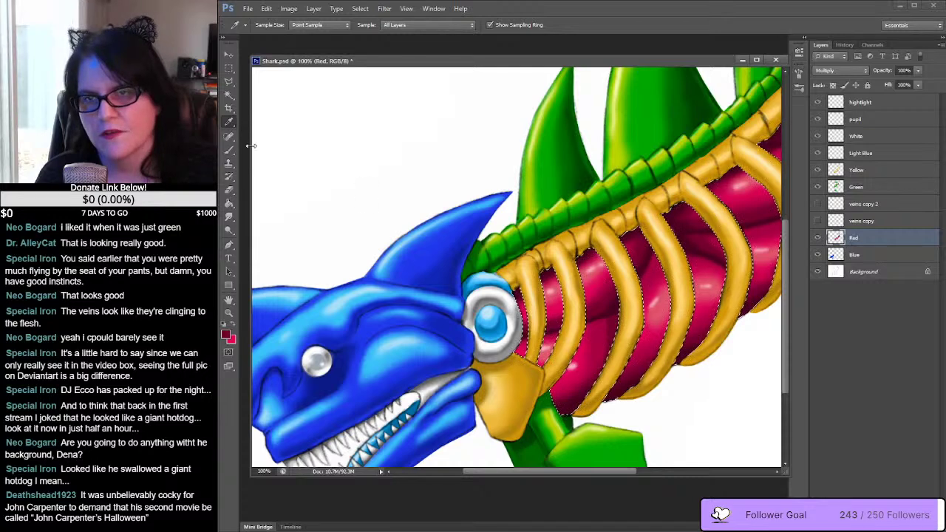
pyautogui.click(229, 149)
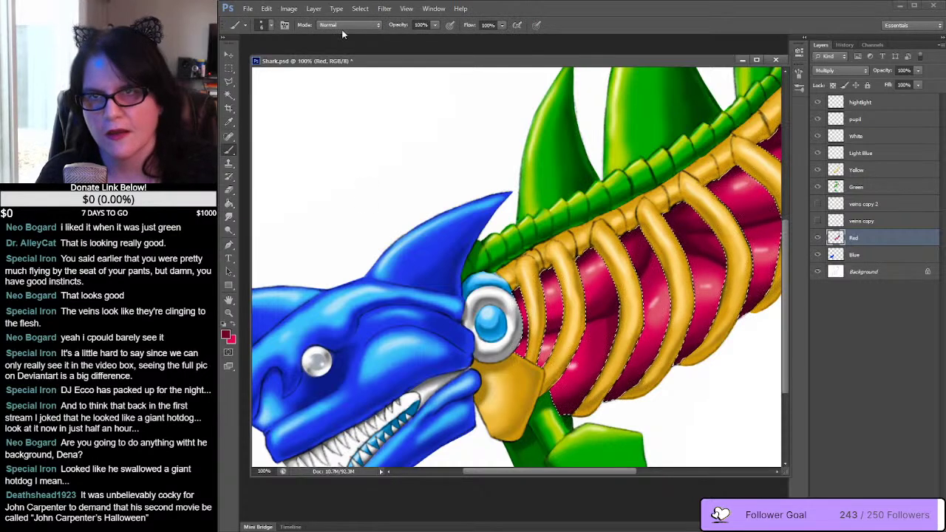
pyautogui.click(270, 27)
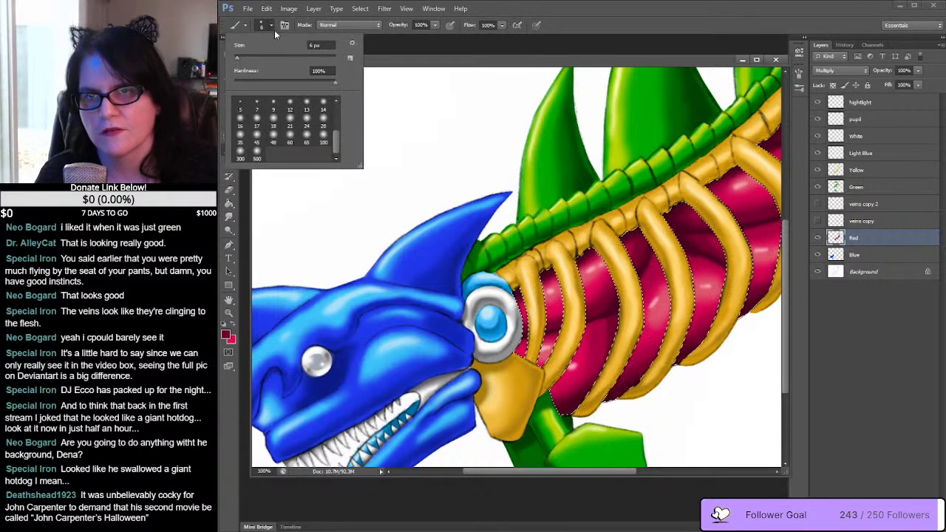
pyautogui.click(306, 136)
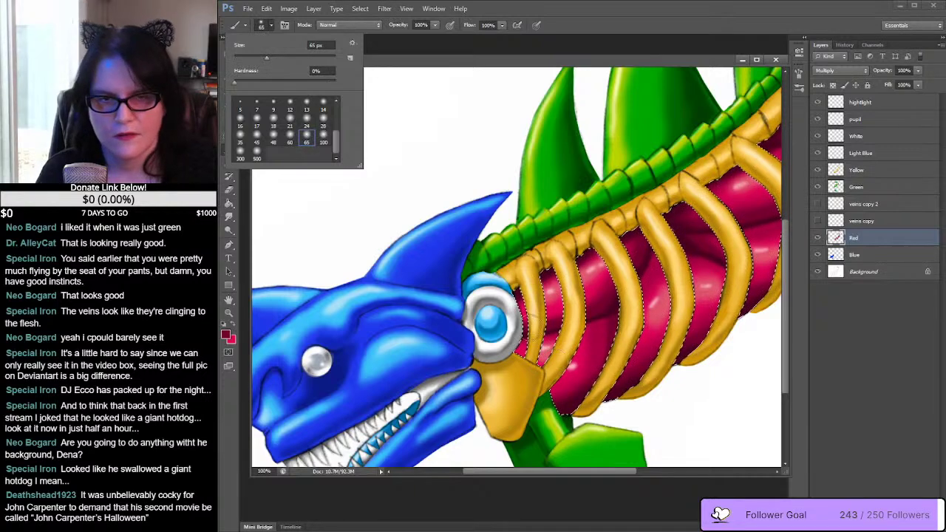
pyautogui.click(241, 137)
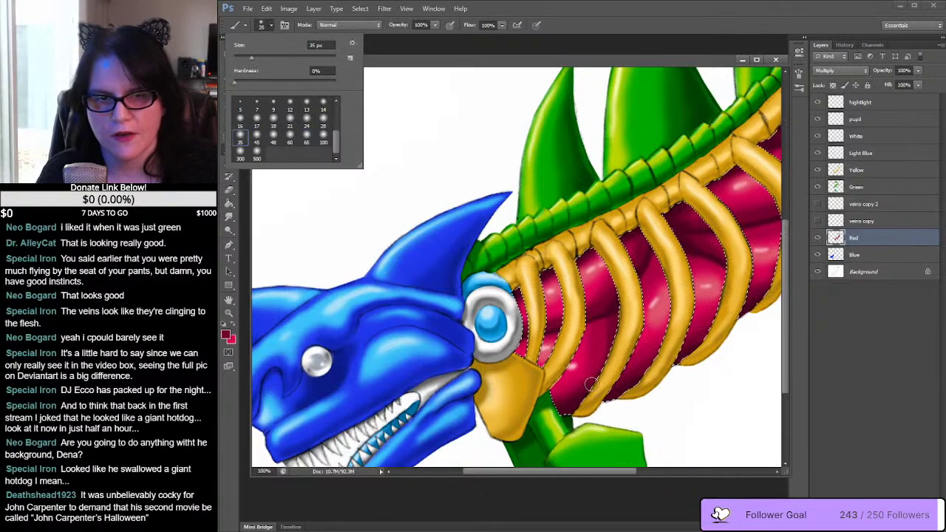
pyautogui.click(323, 122)
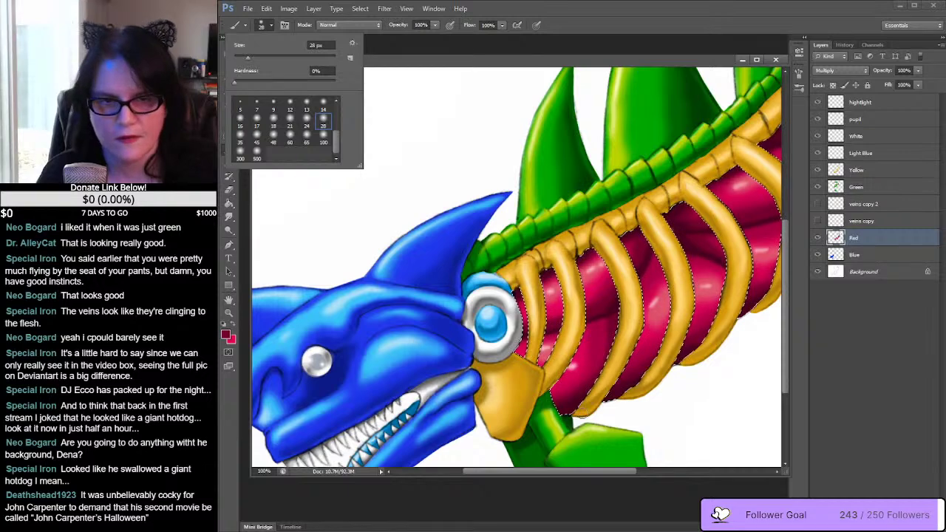
# Step: Shade the lower edge of the flesh between the ribs in dark red from head to tail, and swap the foreground and background colours
pyautogui.click(581, 409)
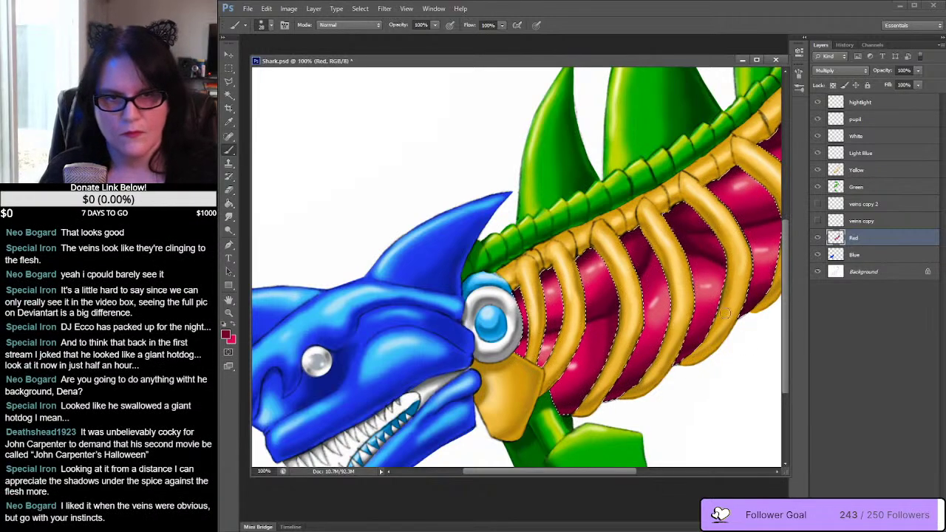
pyautogui.moveTo(739, 311); pyautogui.dragTo(633, 323)
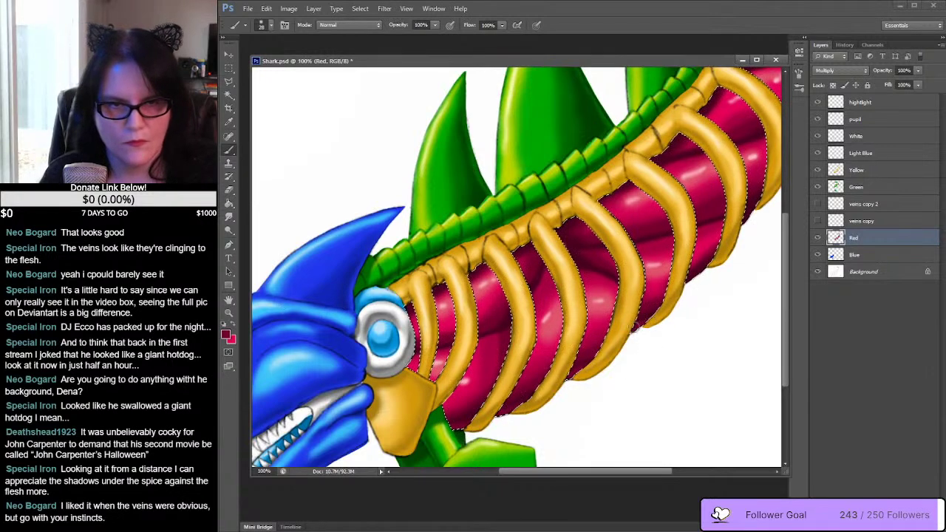
pyautogui.moveTo(742, 298); pyautogui.dragTo(627, 372)
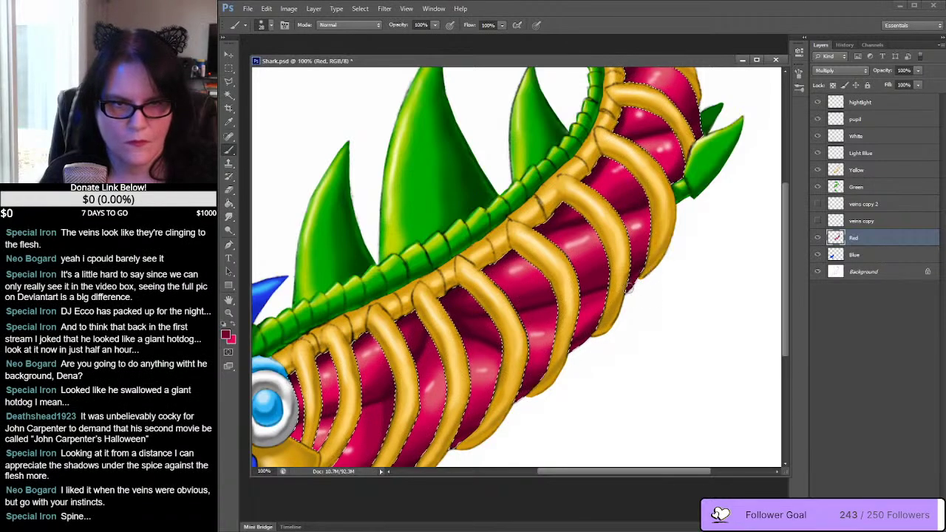
pyautogui.moveTo(726, 225); pyautogui.dragTo(643, 343)
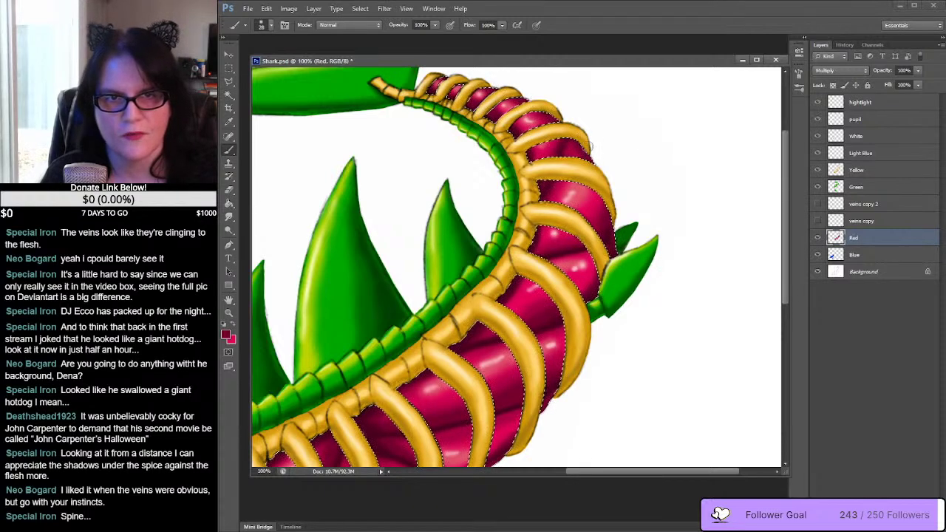
pyautogui.moveTo(625, 170); pyautogui.dragTo(699, 93)
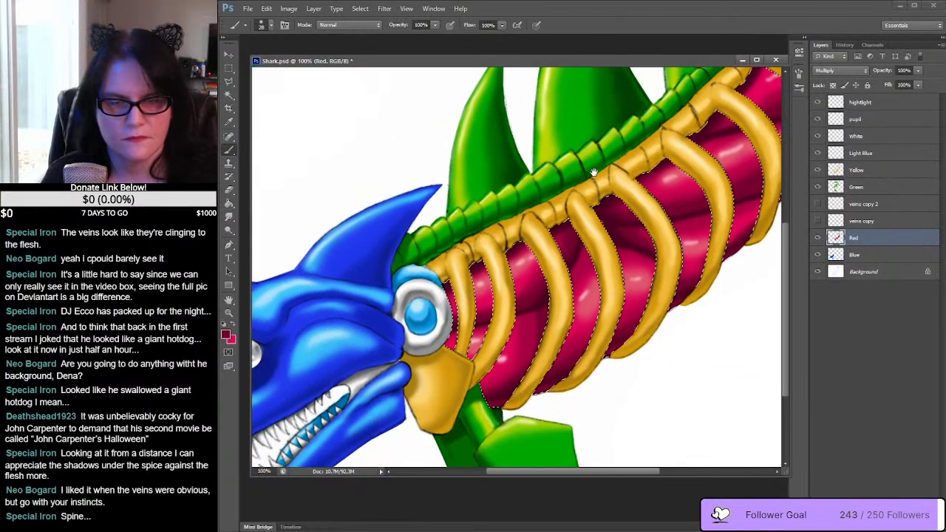
pyautogui.click(235, 328)
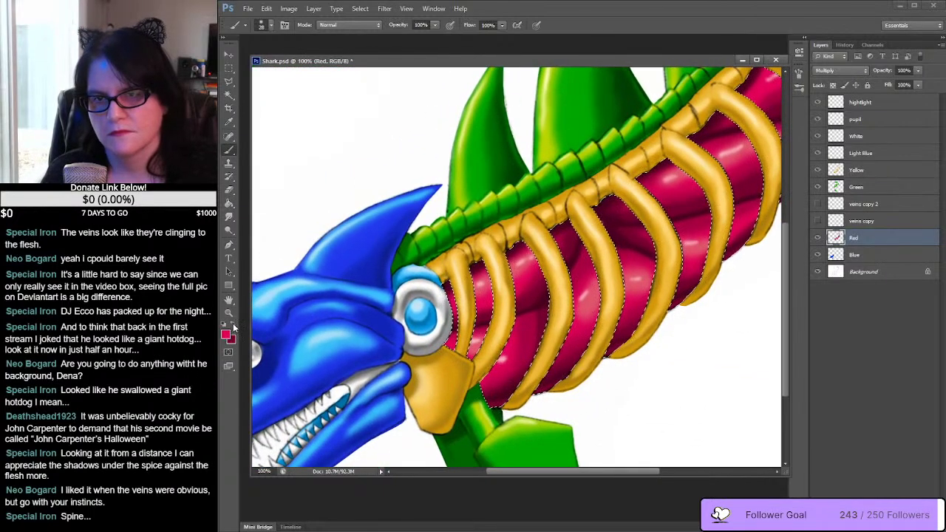
# Step: Sample a deep maroon from the shadow beneath the spine and brush it into the creases of the flesh between the ribs
pyautogui.click(229, 122)
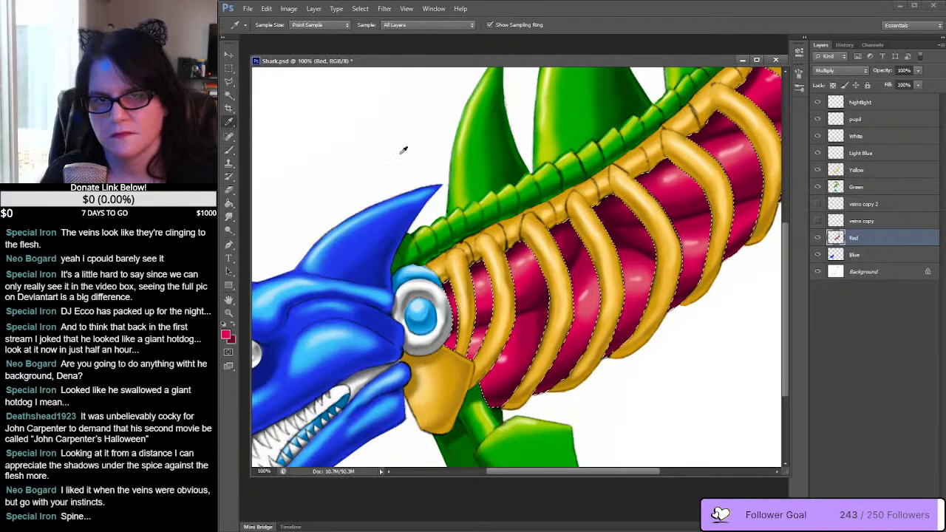
pyautogui.click(610, 208)
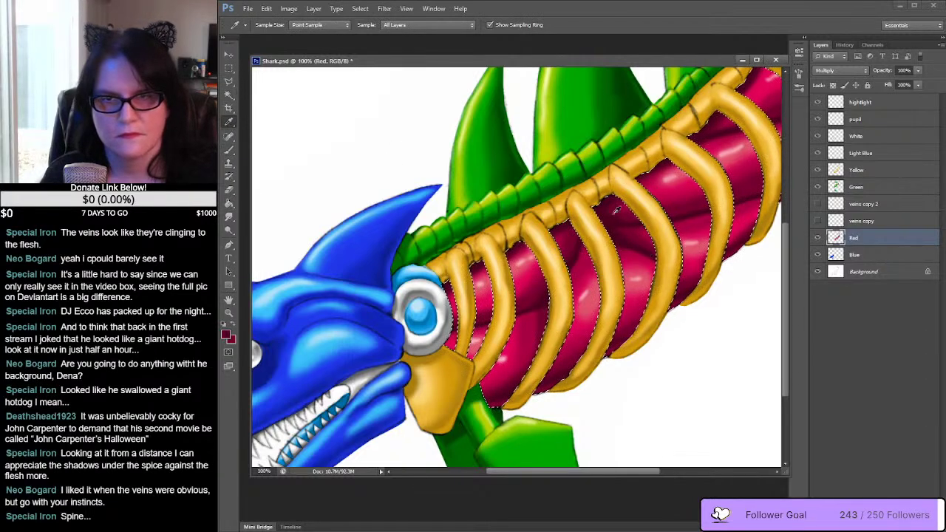
pyautogui.click(229, 151)
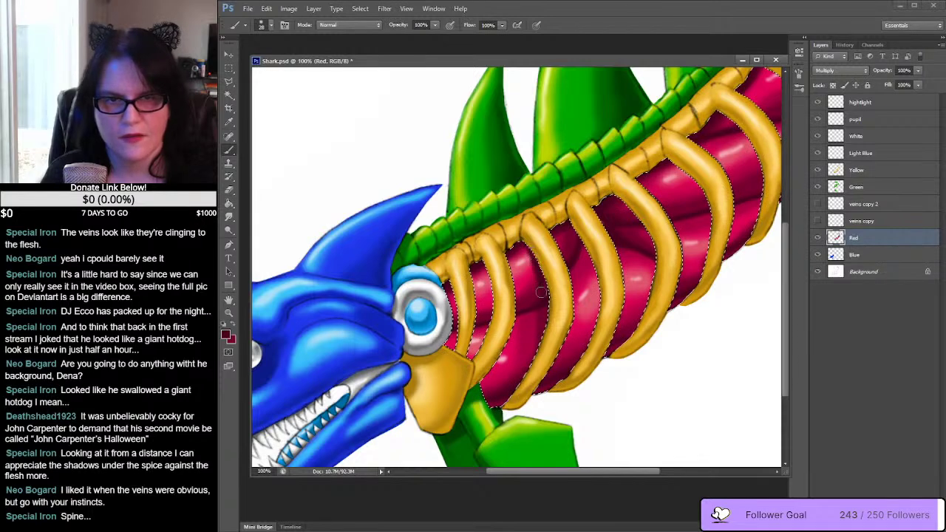
pyautogui.moveTo(761, 221); pyautogui.dragTo(717, 238)
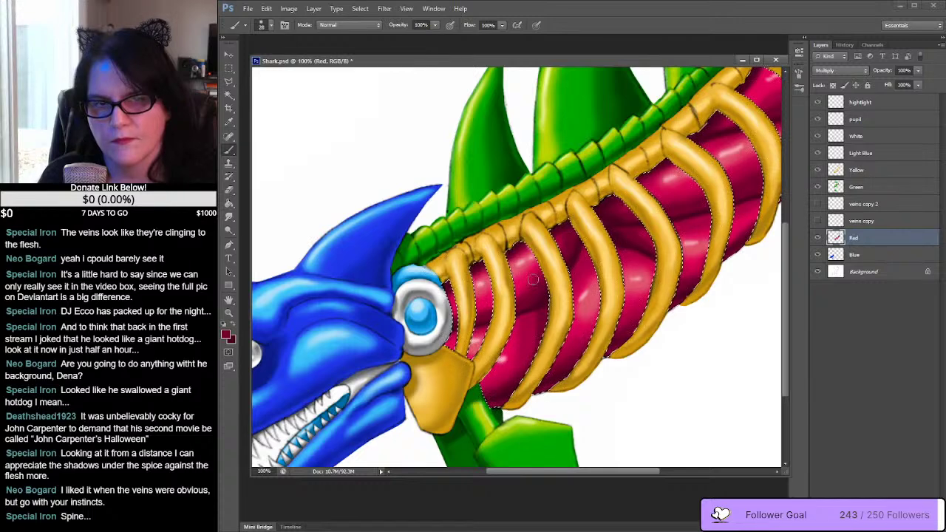
# Step: Sample a mid red from the flesh between the front ribs and brush it along the folds, alternating with dark maroon
pyautogui.click(229, 121)
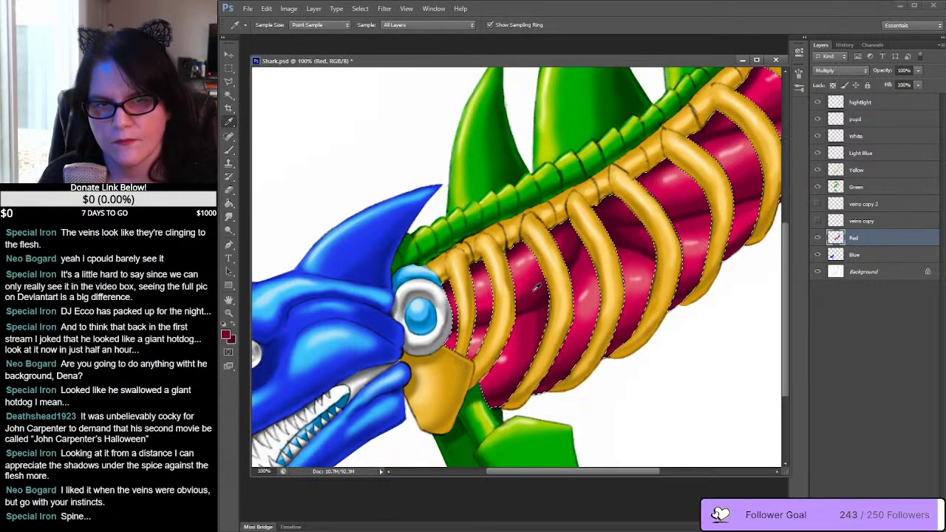
pyautogui.click(536, 293)
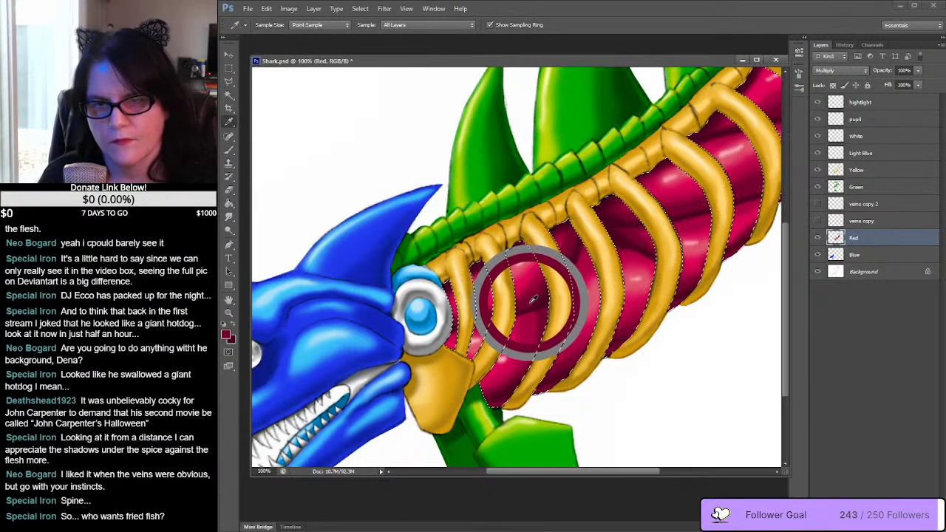
pyautogui.click(229, 148)
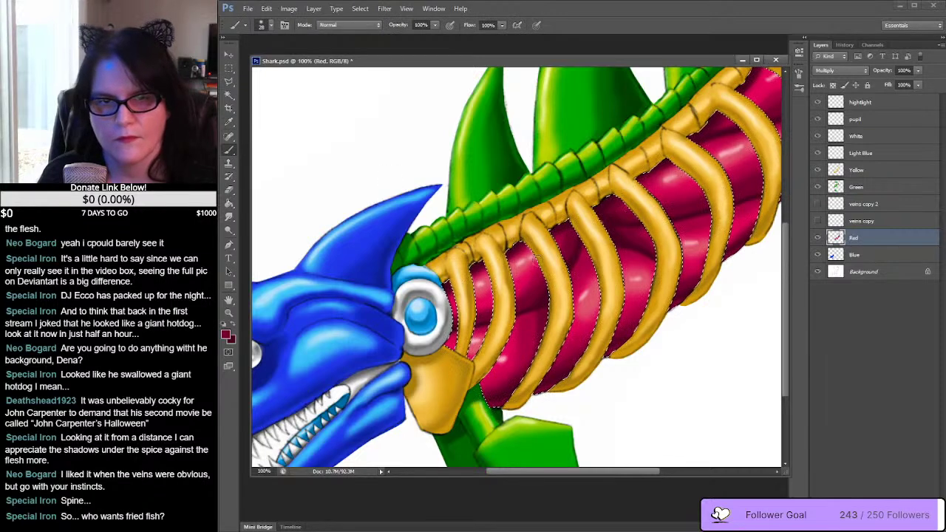
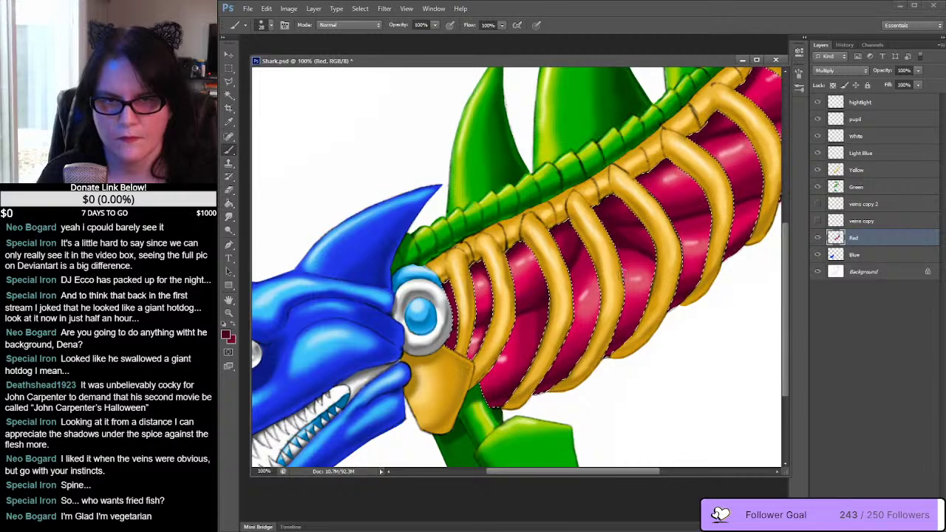
# Step: Swap the foreground and background colours while touching up the front flesh, and step back one brush stroke in the history
pyautogui.moveTo(599, 304); pyautogui.dragTo(531, 267)
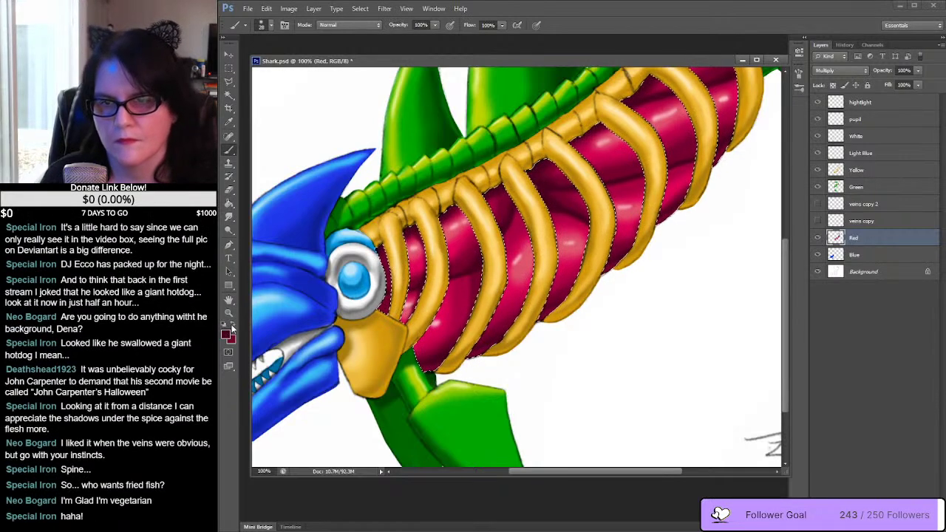
pyautogui.click(233, 327)
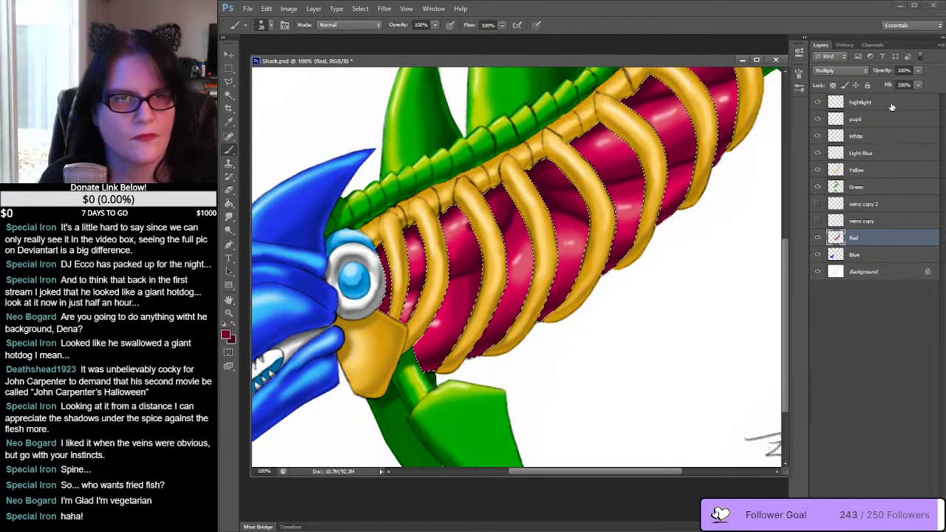
pyautogui.click(845, 45)
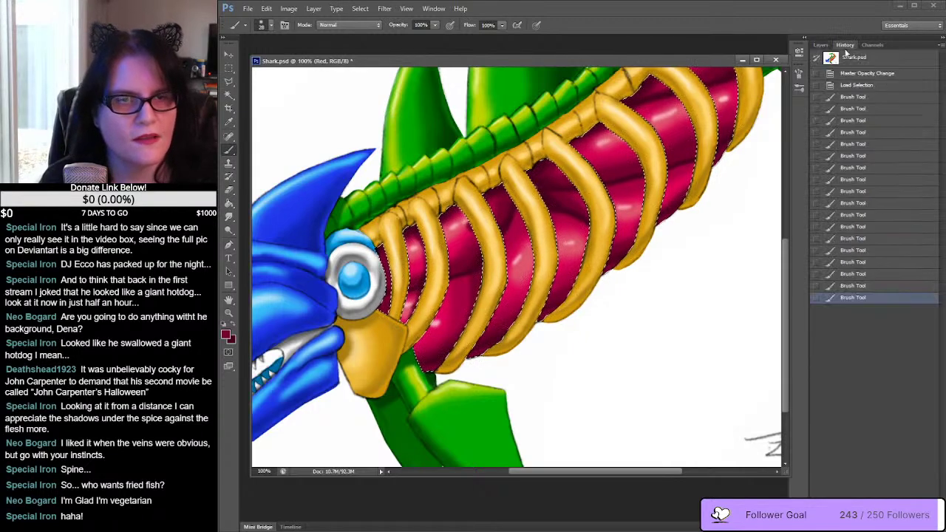
pyautogui.click(841, 287)
pyautogui.click(821, 45)
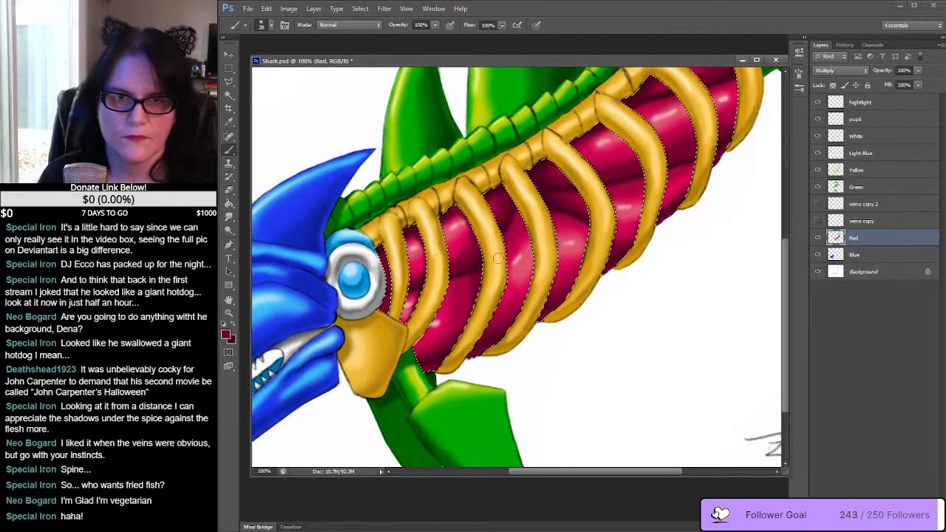
# Step: Deepen the maroon shading in the flesh between the front ribs and blend it with the Smudge tool at 33% strength
pyautogui.click(226, 218)
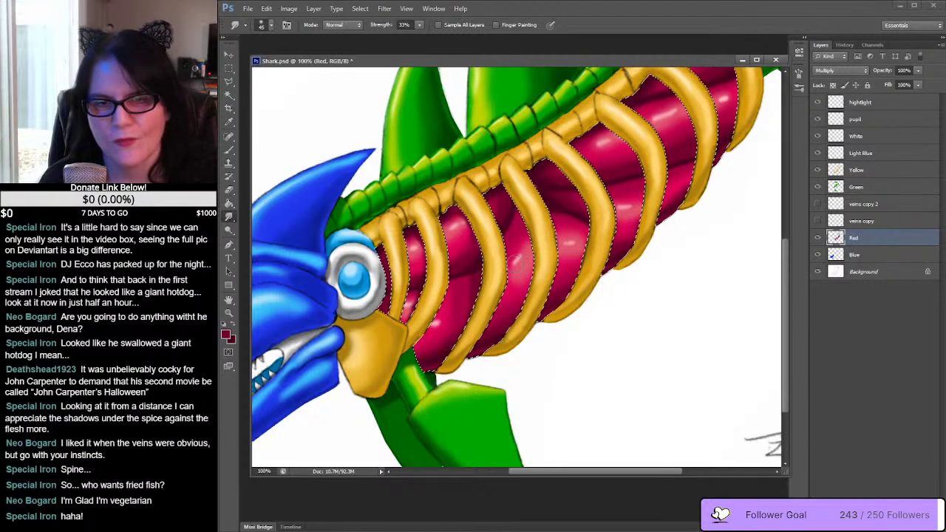
pyautogui.click(228, 150)
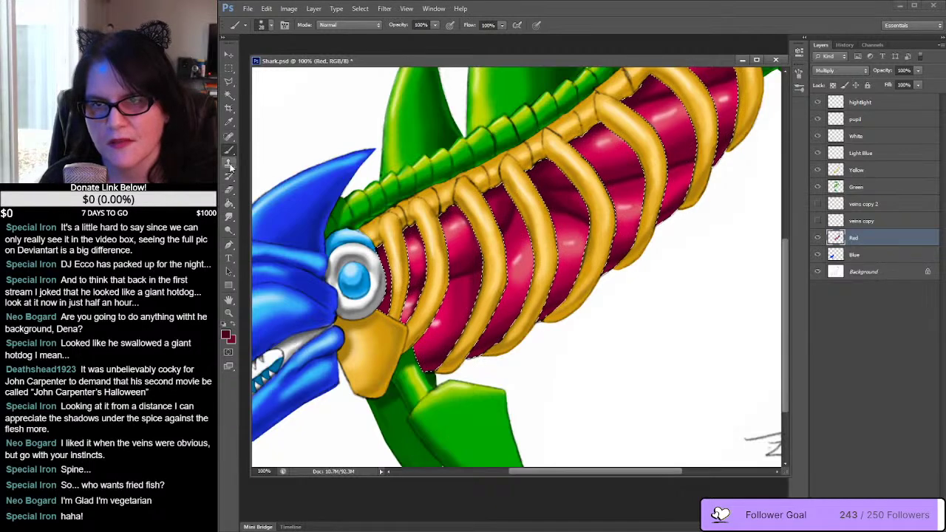
pyautogui.click(230, 218)
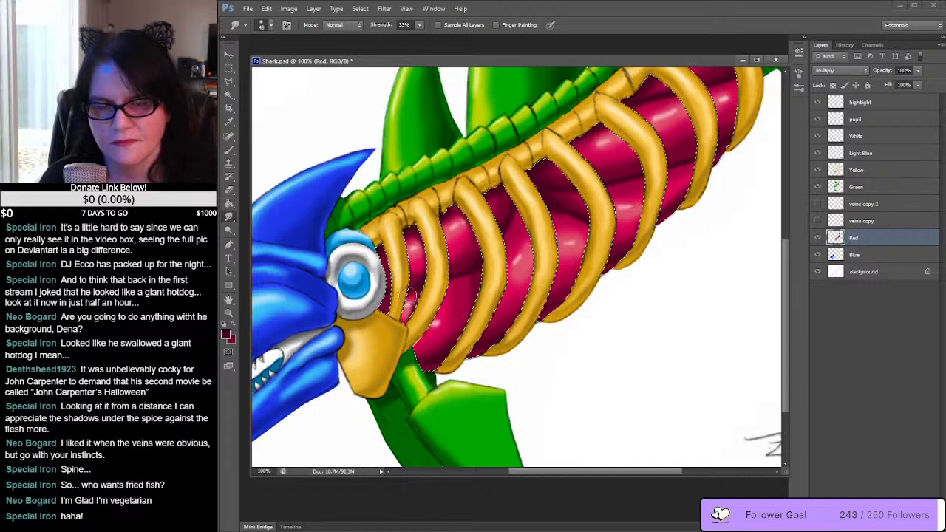
pyautogui.moveTo(572, 472); pyautogui.dragTo(592, 475)
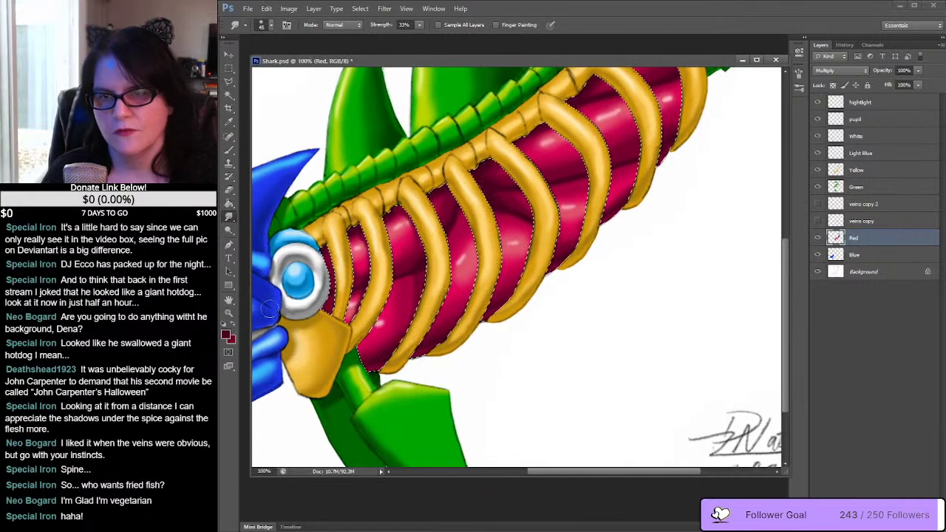
pyautogui.press('b')
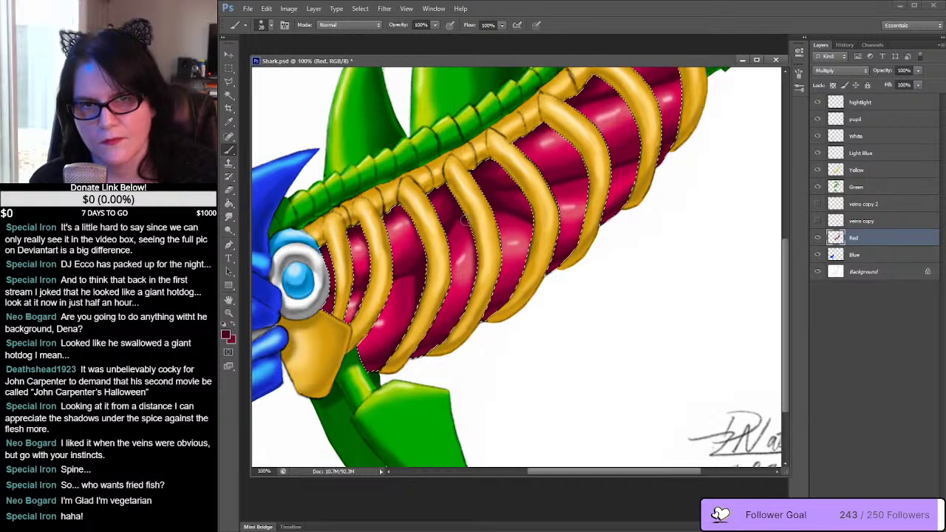
pyautogui.click(228, 216)
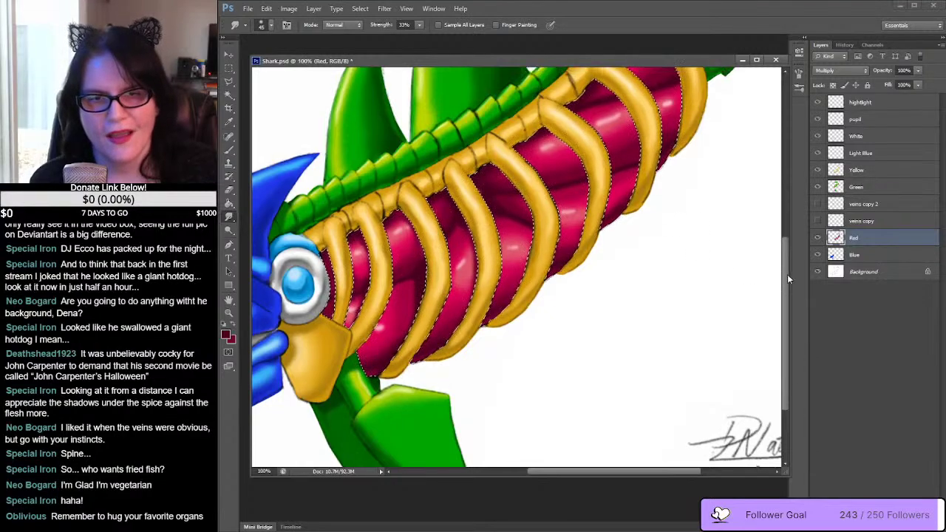
# Step: Shade the flesh between the middle ribs, alternating dark maroon and mid red, and smudge the folds at 33% strength
pyautogui.moveTo(788, 280); pyautogui.dragTo(787, 243)
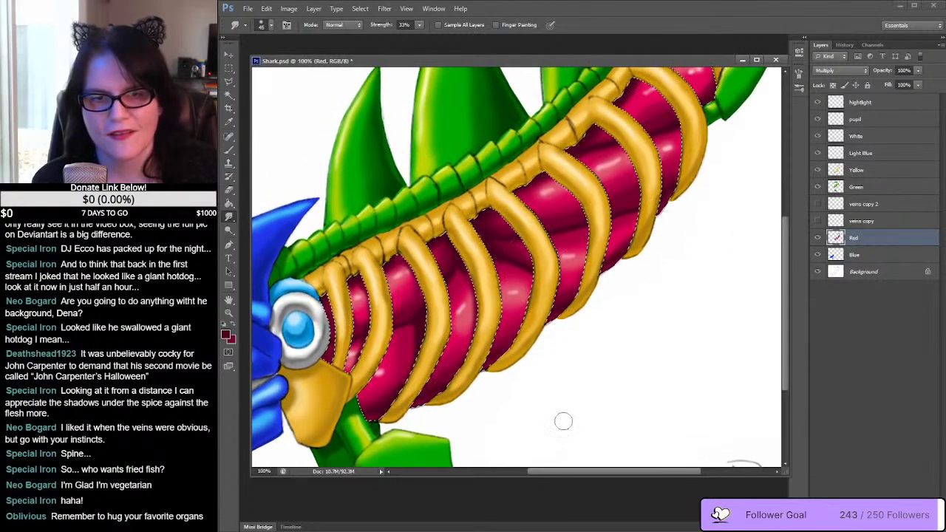
pyautogui.moveTo(579, 468); pyautogui.dragTo(604, 469)
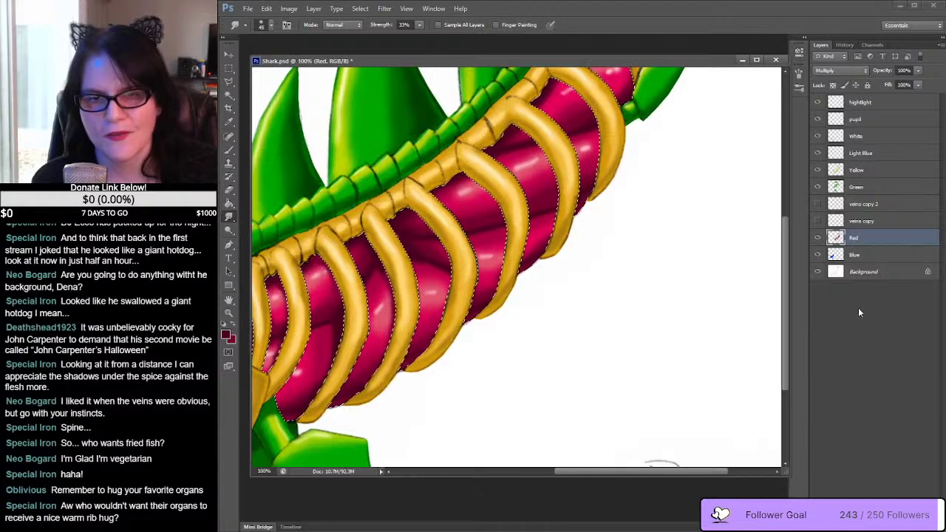
pyautogui.moveTo(789, 328); pyautogui.dragTo(790, 312)
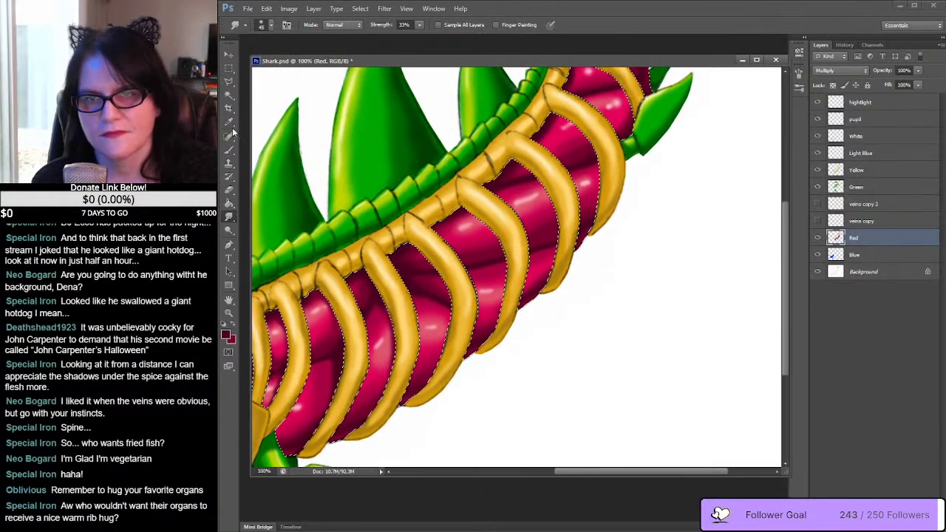
pyautogui.click(230, 150)
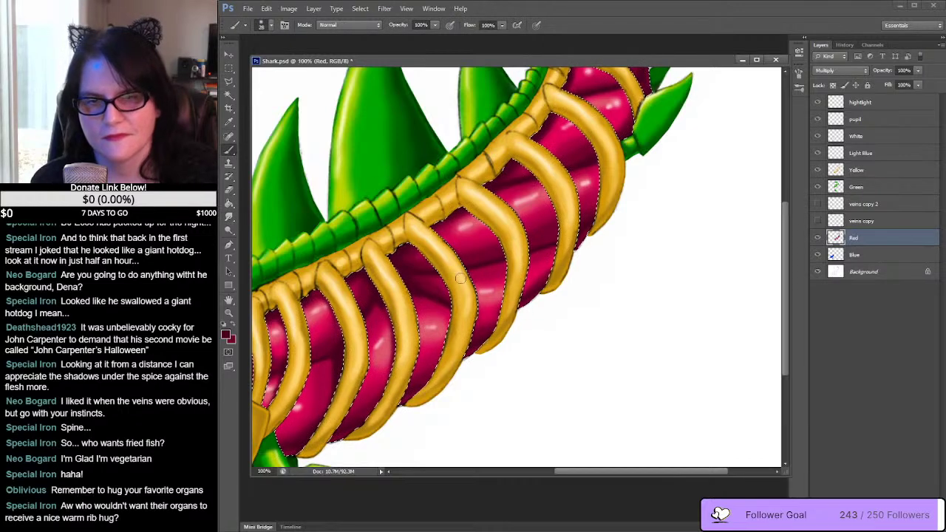
pyautogui.click(235, 326)
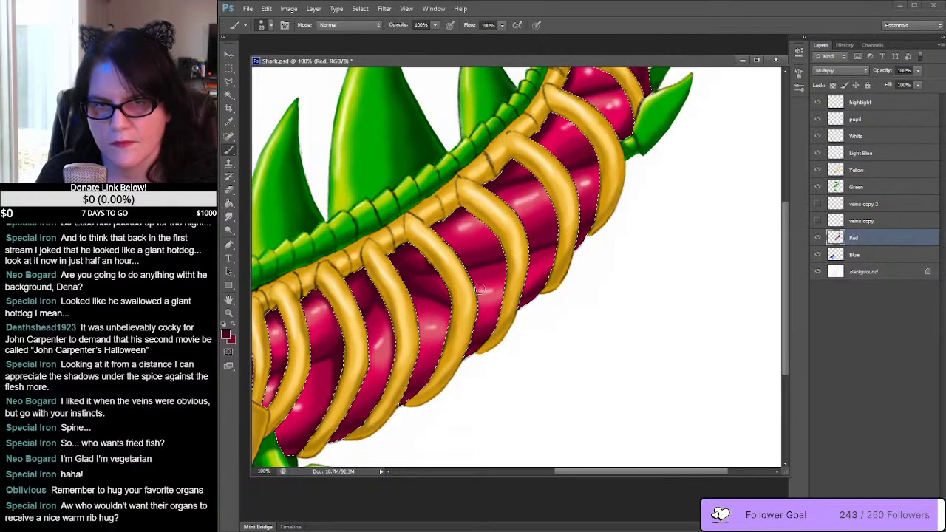
pyautogui.click(234, 327)
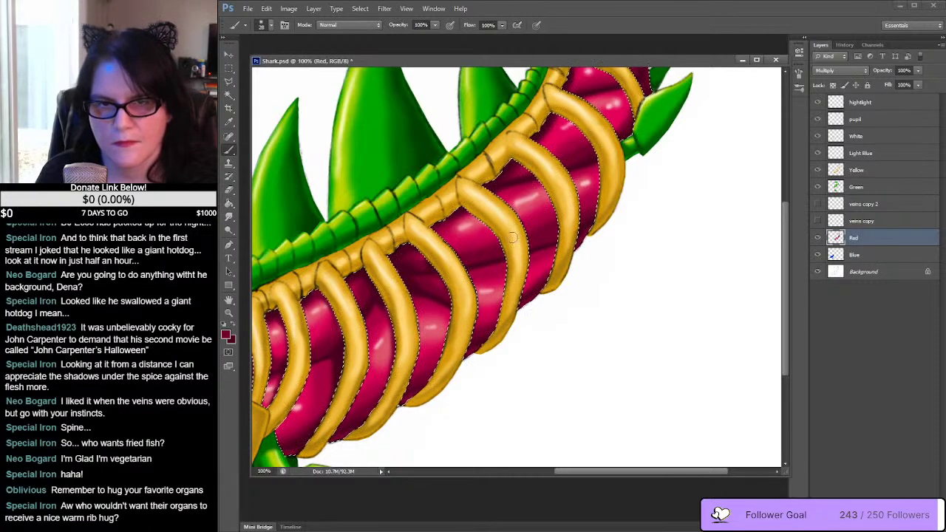
pyautogui.click(234, 328)
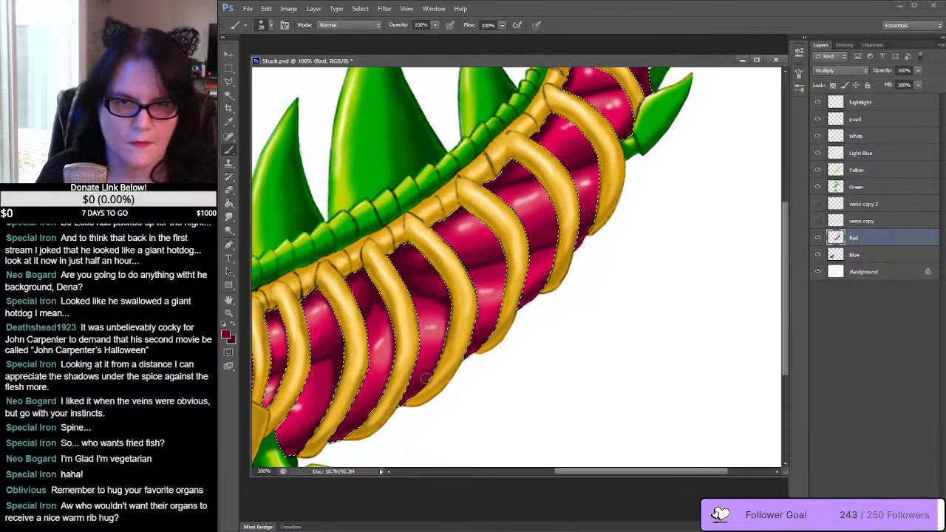
pyautogui.click(229, 216)
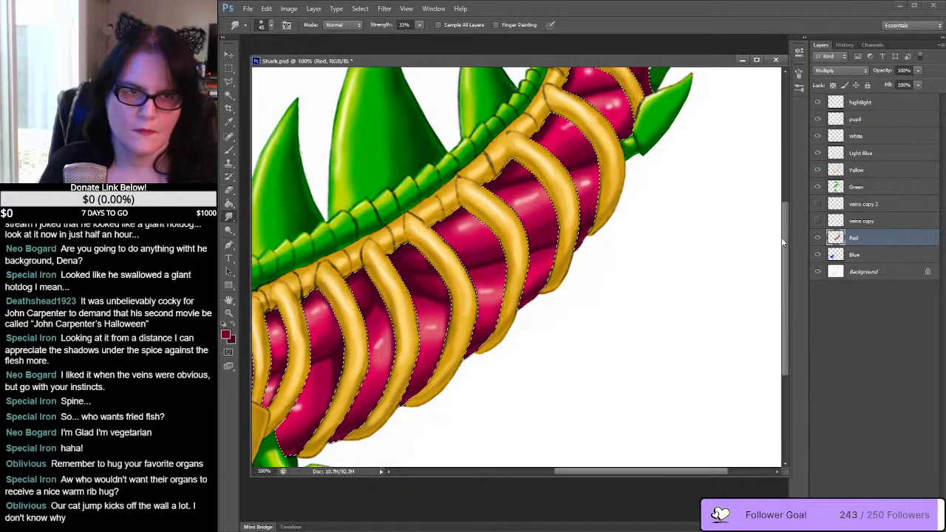
# Step: Darken the flesh folds between the ribs just ahead of the small green fin and blend them with the Smudge tool
pyautogui.moveTo(784, 238); pyautogui.dragTo(794, 208)
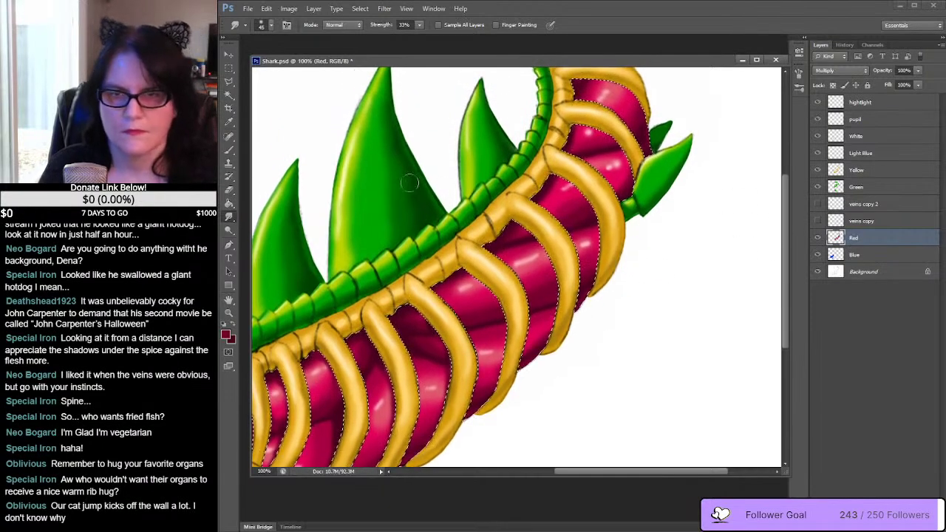
pyautogui.press('b')
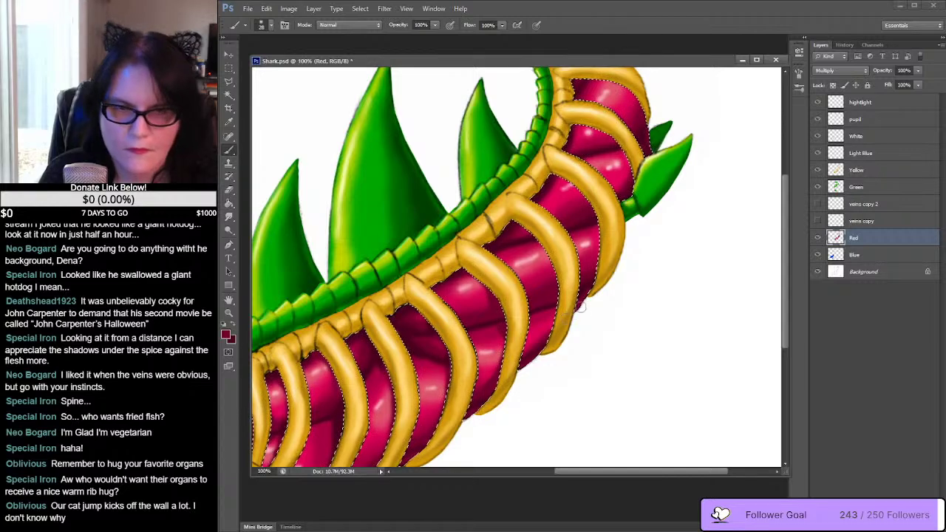
pyautogui.click(229, 216)
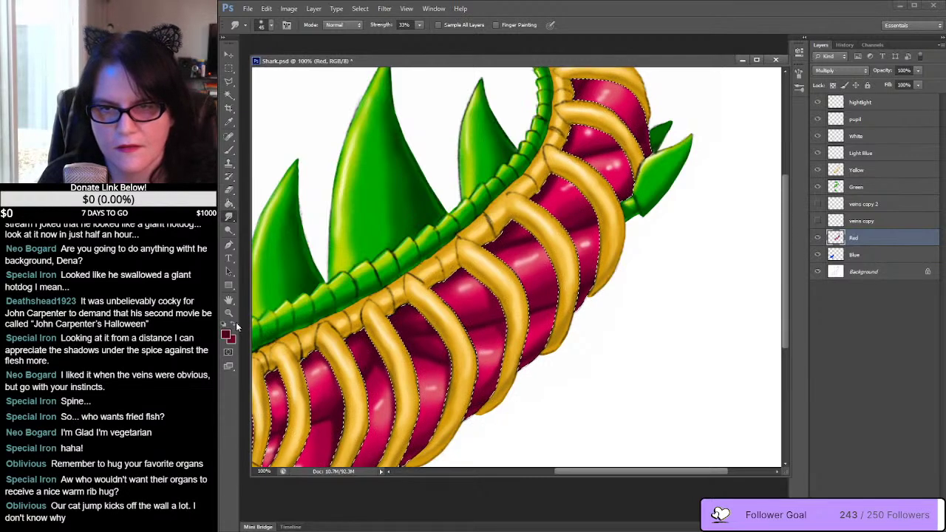
pyautogui.click(234, 152)
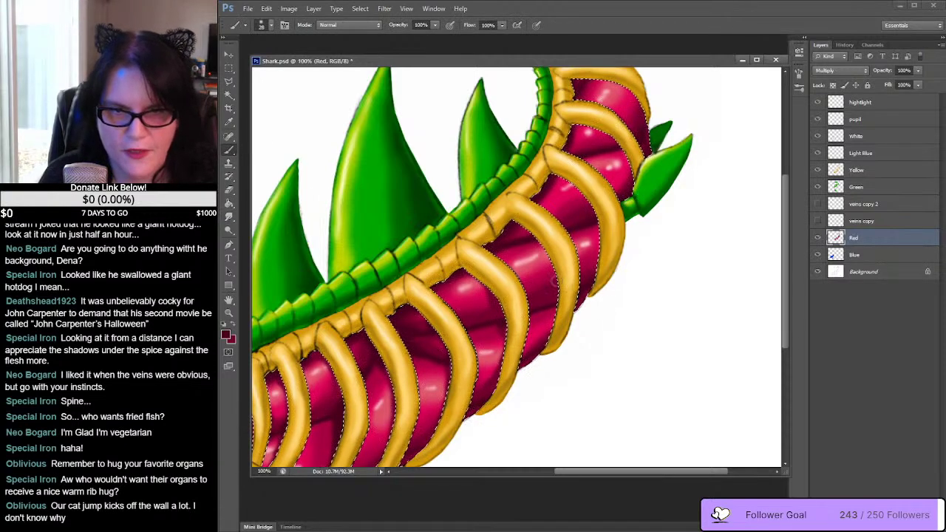
pyautogui.click(230, 216)
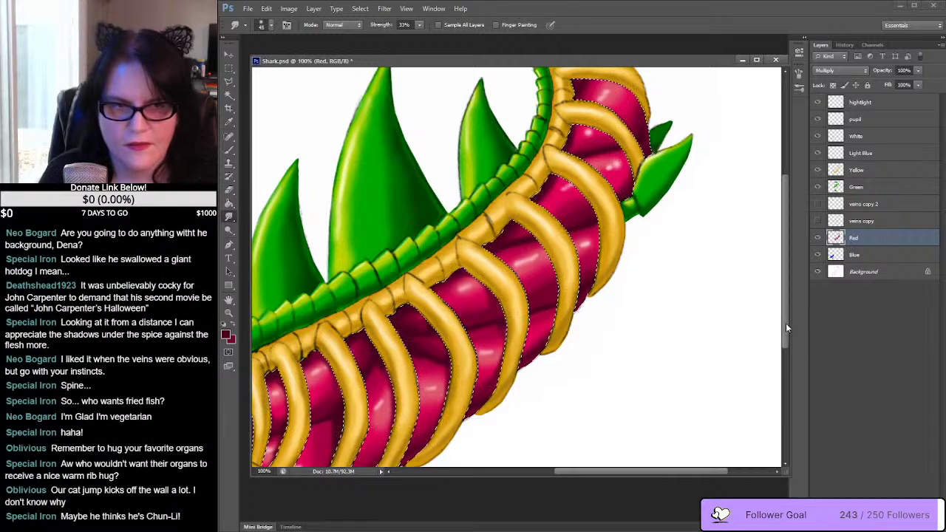
# Step: Continue the maroon and red shading on the flesh towards the tail and smooth it with the Smudge tool
pyautogui.moveTo(786, 323); pyautogui.dragTo(795, 301)
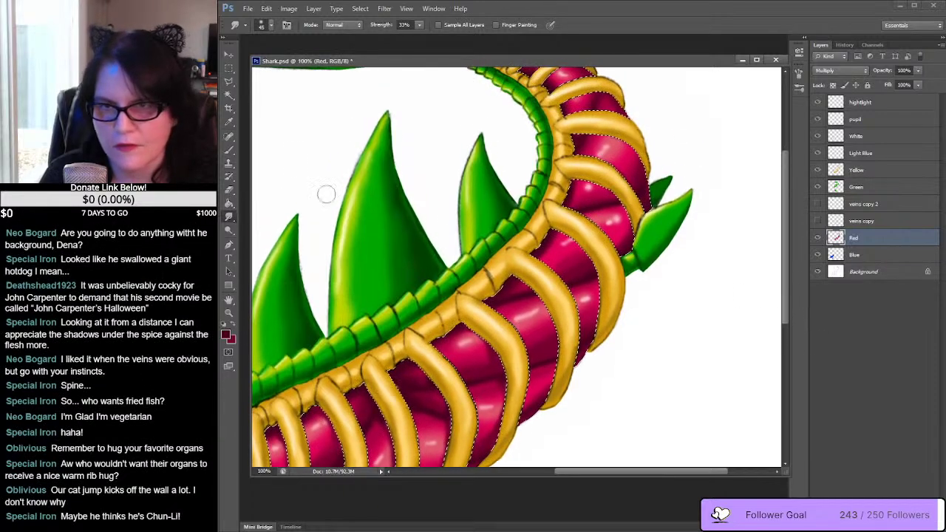
pyautogui.click(230, 150)
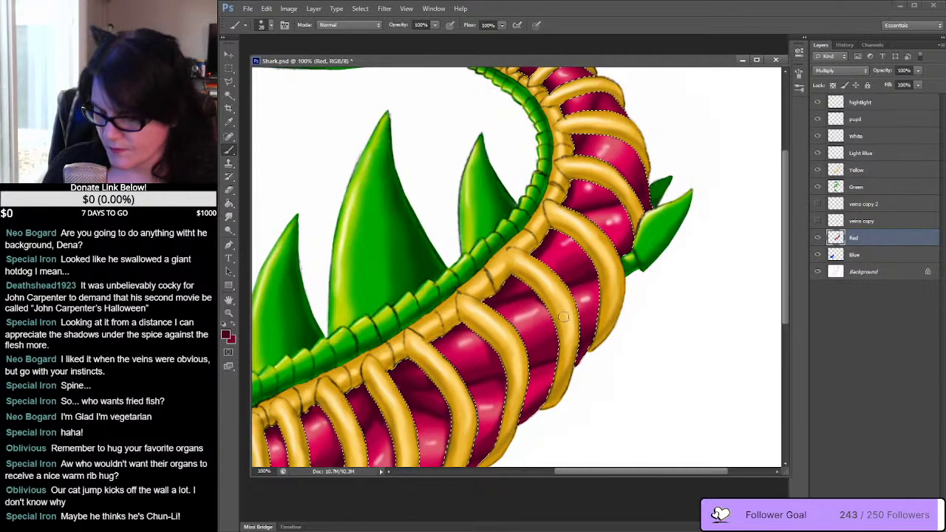
pyautogui.click(235, 329)
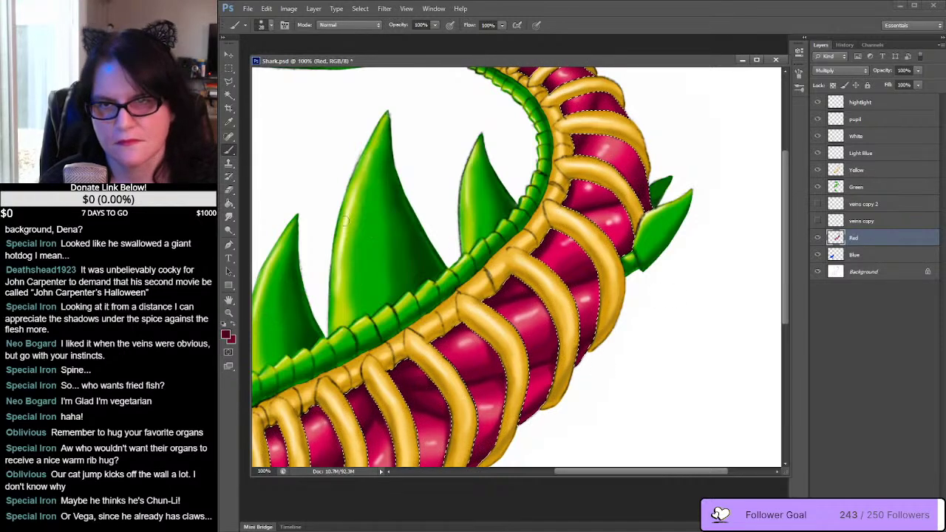
pyautogui.click(228, 216)
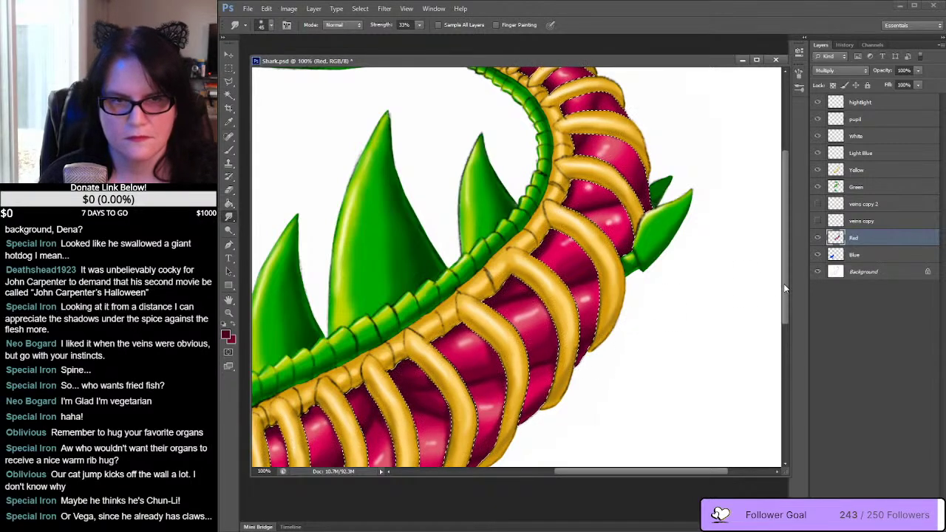
# Step: Touch up the dark maroon shading on the flesh between the ribs near the tail, blending with the Smudge tool at 33% strength
pyautogui.moveTo(785, 288); pyautogui.dragTo(797, 259)
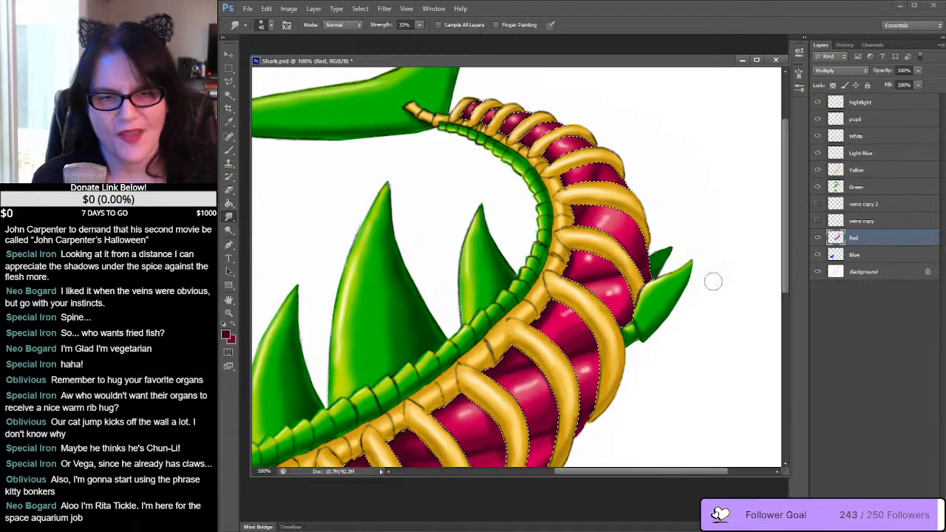
pyautogui.moveTo(787, 267); pyautogui.dragTo(818, 223)
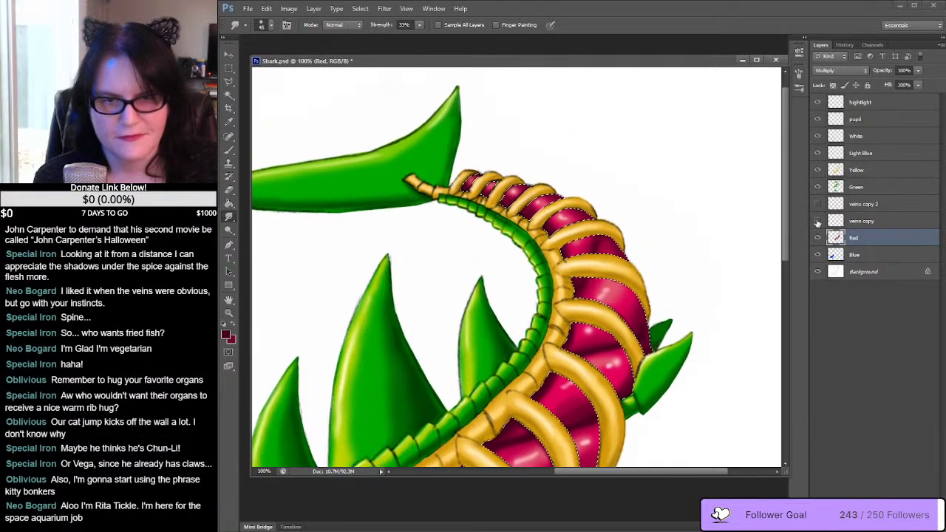
pyautogui.click(229, 149)
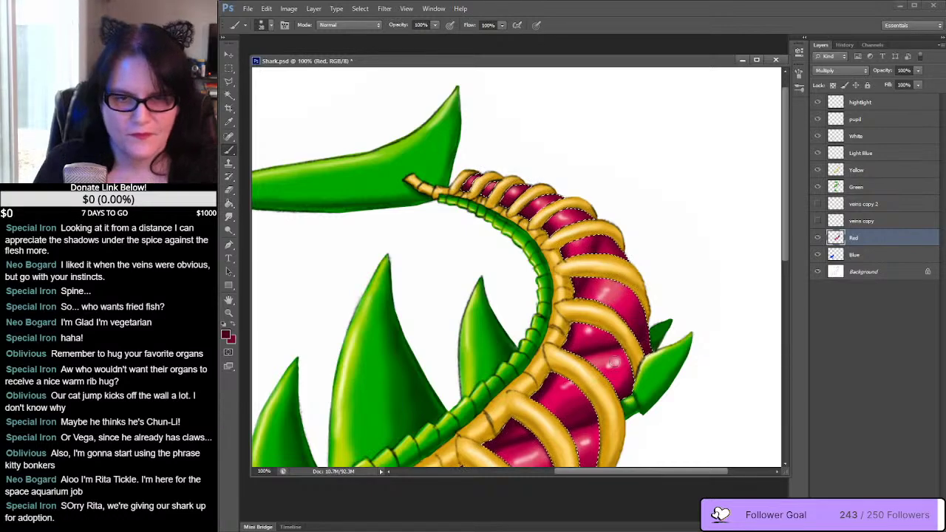
pyautogui.scroll(-3, 611, 364)
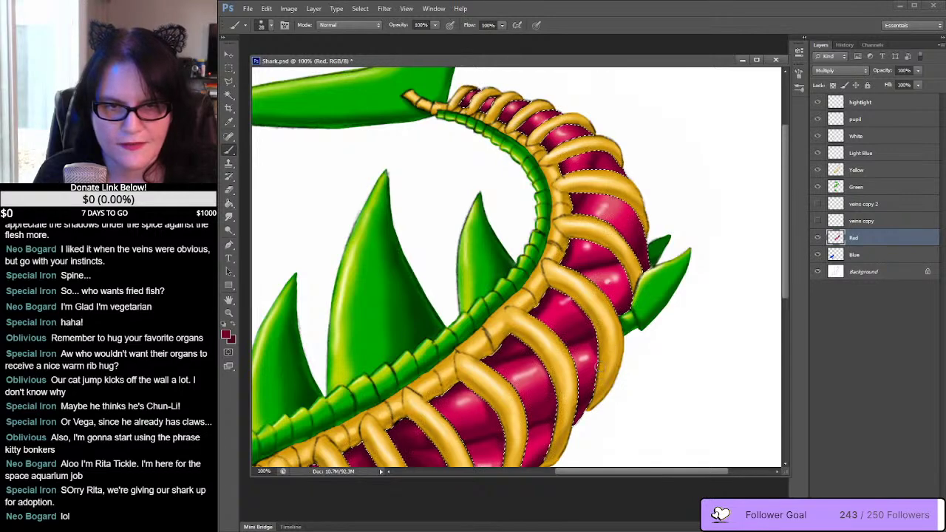
pyautogui.click(228, 216)
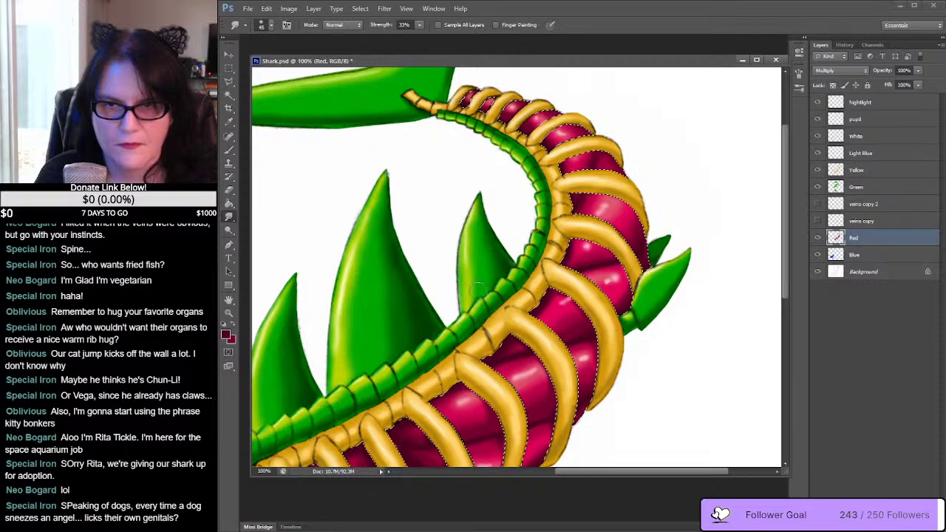
pyautogui.click(230, 150)
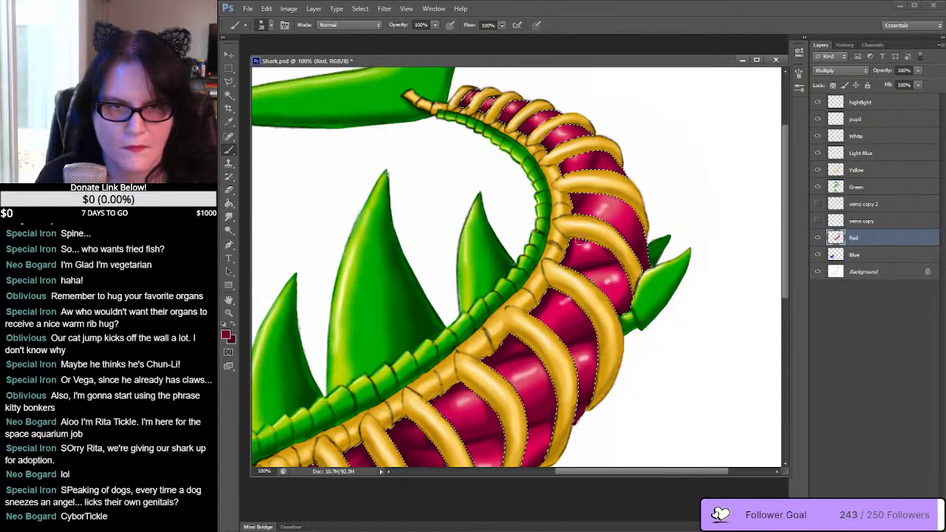
pyautogui.click(228, 216)
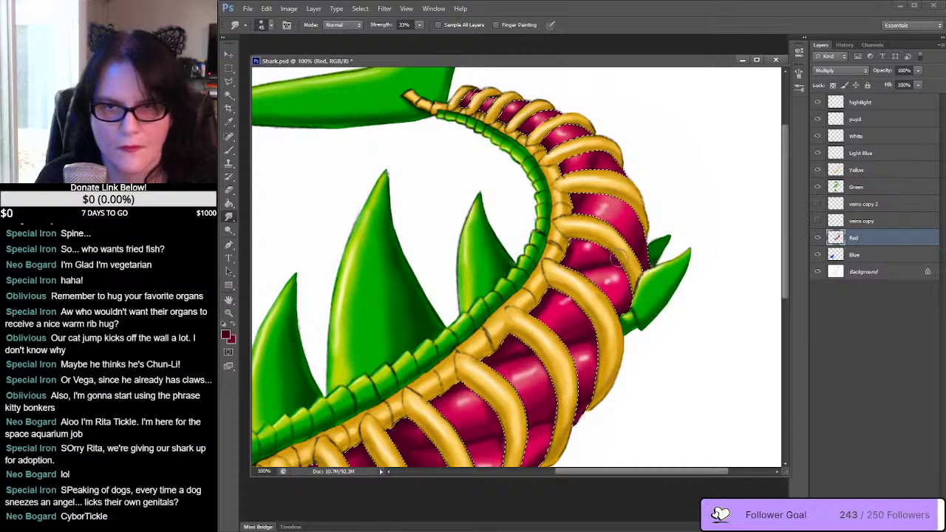
pyautogui.click(229, 150)
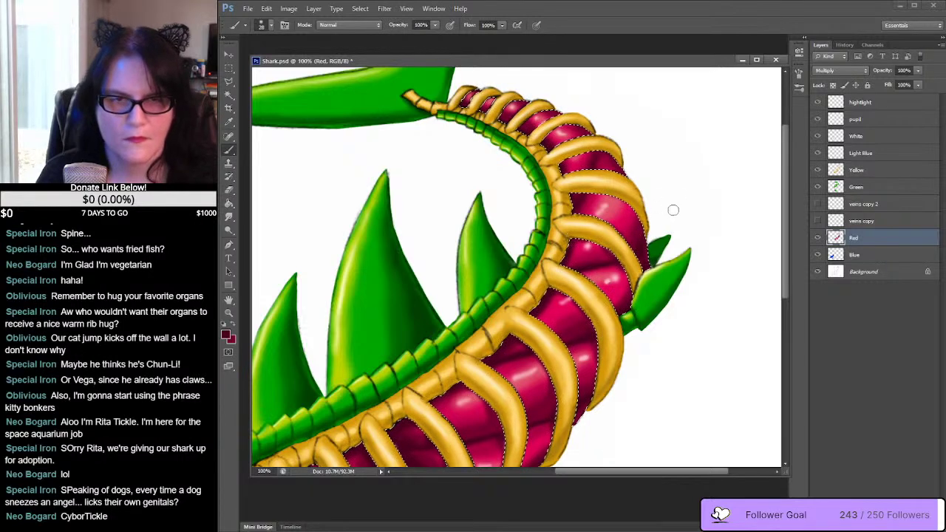
pyautogui.moveTo(671, 194); pyautogui.dragTo(650, 266)
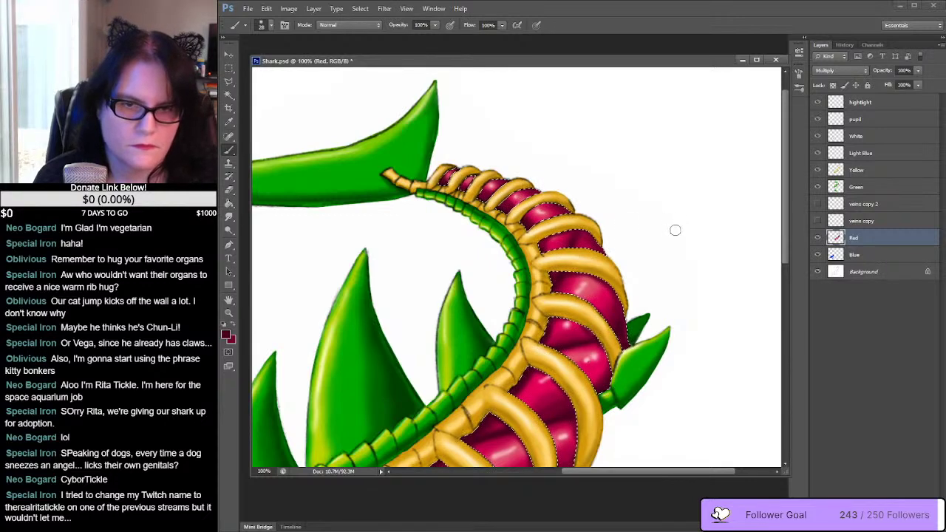
pyautogui.moveTo(791, 229); pyautogui.dragTo(790, 213)
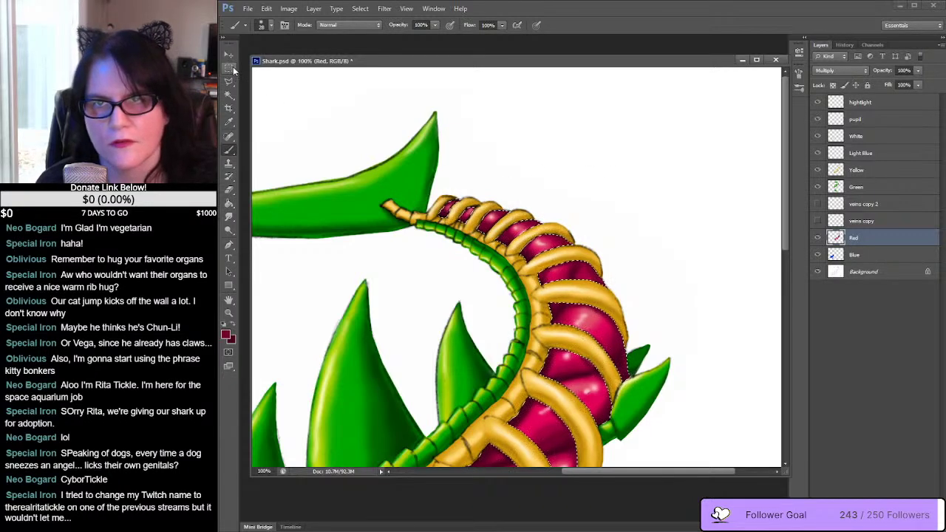
# Step: Clear the flesh selection and make the veins copy and veins copy 2 layers visible to review the whole shark
pyautogui.press('m')
pyautogui.click(427, 115)
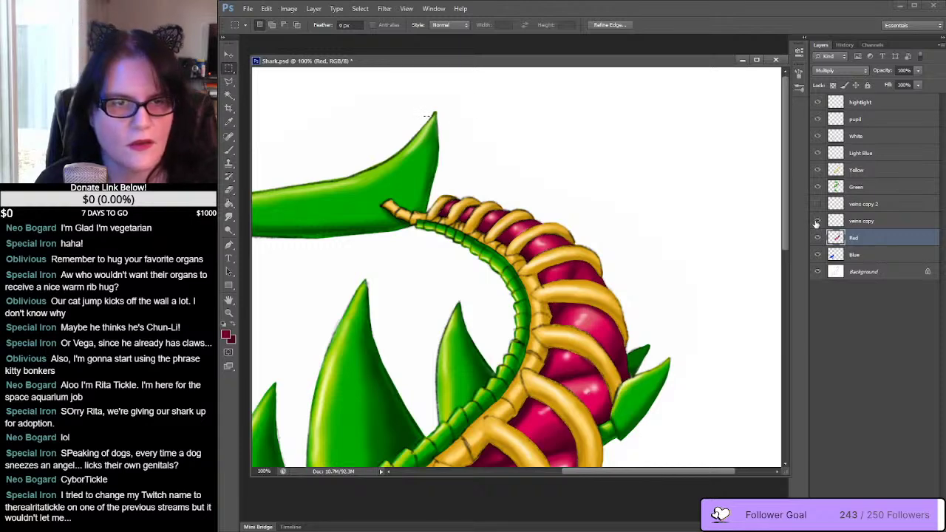
pyautogui.click(818, 221)
pyautogui.click(818, 203)
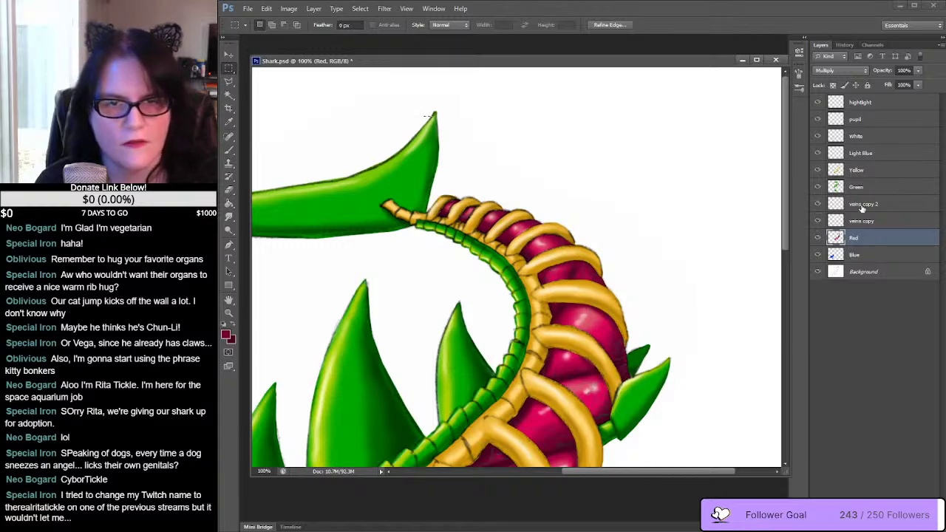
pyautogui.click(229, 312)
pyautogui.keyDown('alt'); pyautogui.click(588, 238); pyautogui.keyUp('alt')
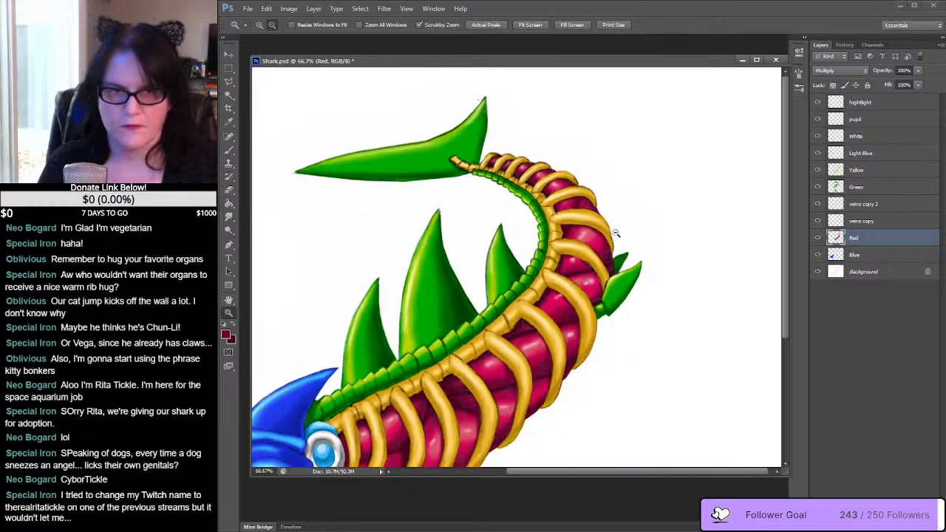
pyautogui.keyDown('alt'); pyautogui.click(627, 232); pyautogui.keyUp('alt')
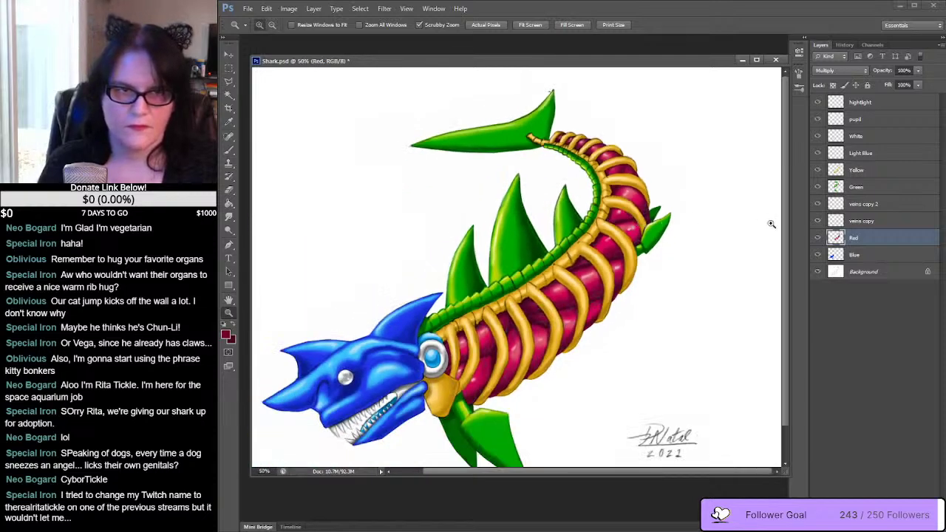
pyautogui.moveTo(786, 221); pyautogui.dragTo(777, 243)
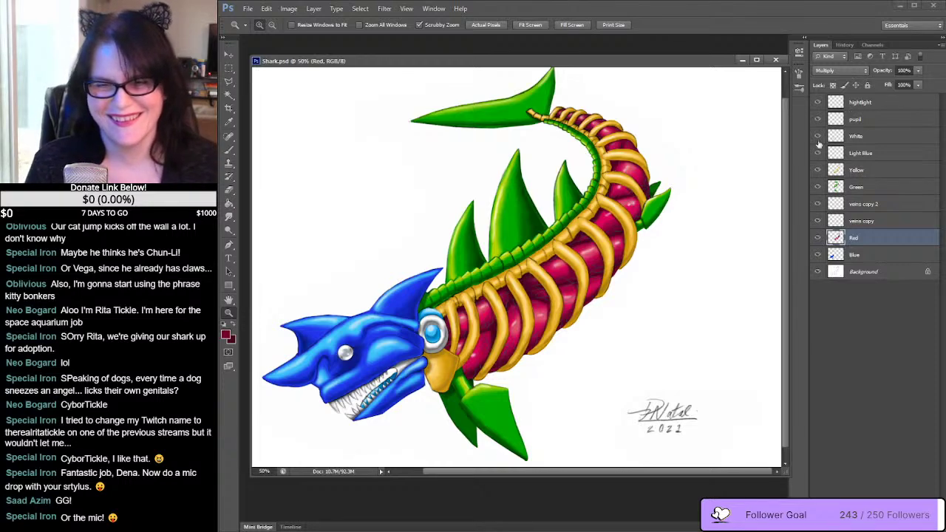
# Step: Load the outline of the Blue layer as a selection
pyautogui.keyDown('ctrl'); pyautogui.click(836, 254); pyautogui.keyUp('ctrl')
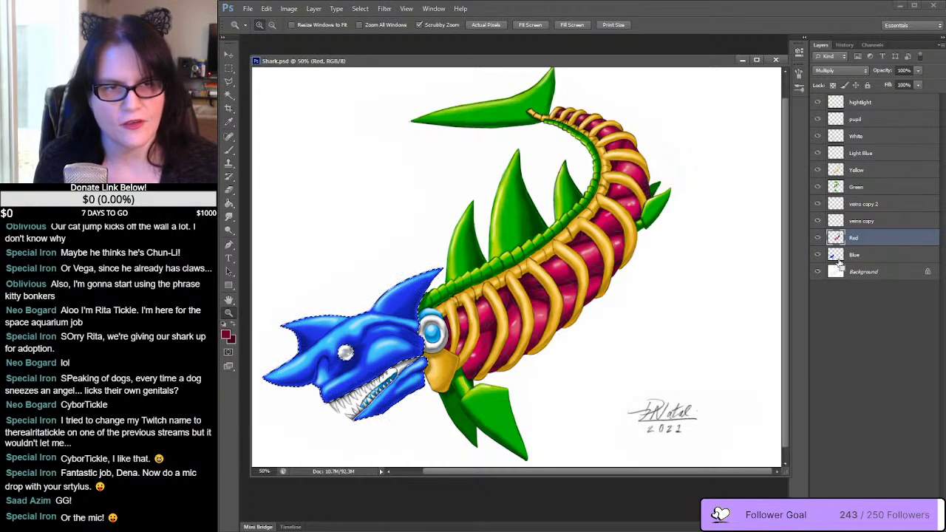
pyautogui.keyDown('ctrl'); pyautogui.click(856, 256); pyautogui.keyUp('ctrl')
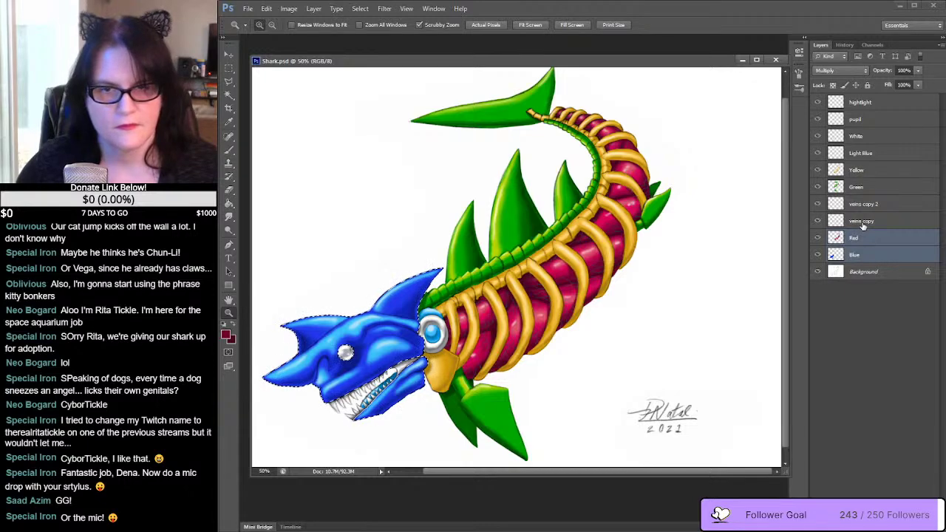
pyautogui.keyDown('ctrl'); pyautogui.click(863, 224); pyautogui.keyUp('ctrl')
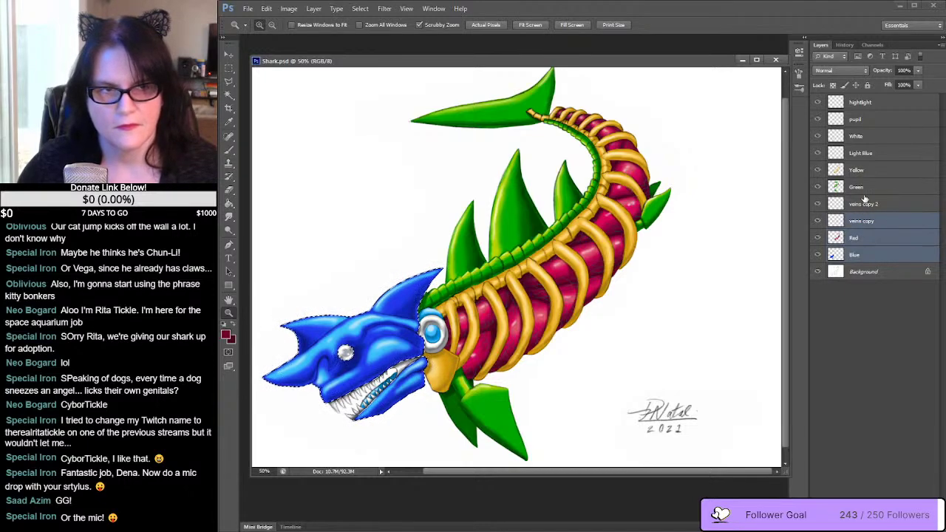
pyautogui.keyDown('shift'); pyautogui.click(861, 187); pyautogui.keyUp('shift')
pyautogui.keyDown('shift'); pyautogui.click(861, 170); pyautogui.keyUp('shift')
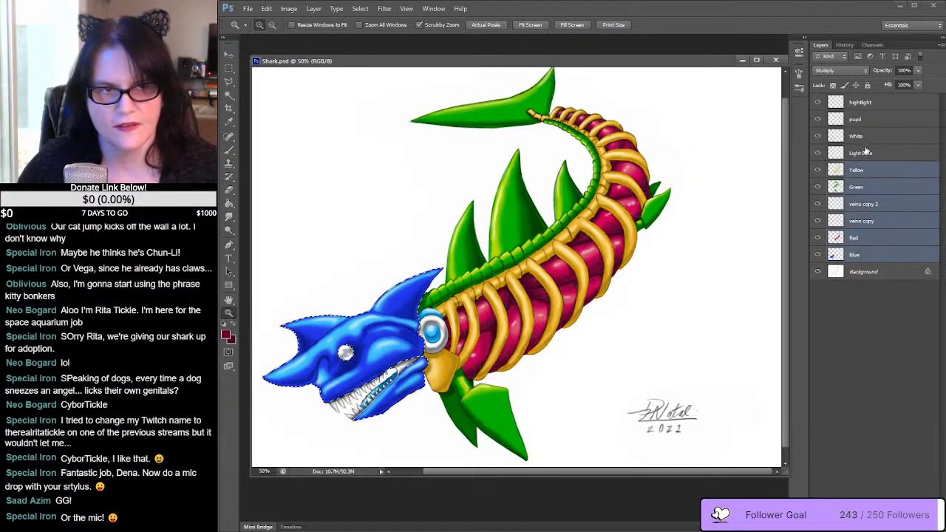
pyautogui.keyDown('shift'); pyautogui.click(866, 152); pyautogui.keyUp('shift')
pyautogui.keyDown('shift'); pyautogui.click(866, 136); pyautogui.keyUp('shift')
pyautogui.keyDown('shift'); pyautogui.click(868, 119); pyautogui.keyUp('shift')
pyautogui.keyDown('shift'); pyautogui.click(871, 103); pyautogui.keyUp('shift')
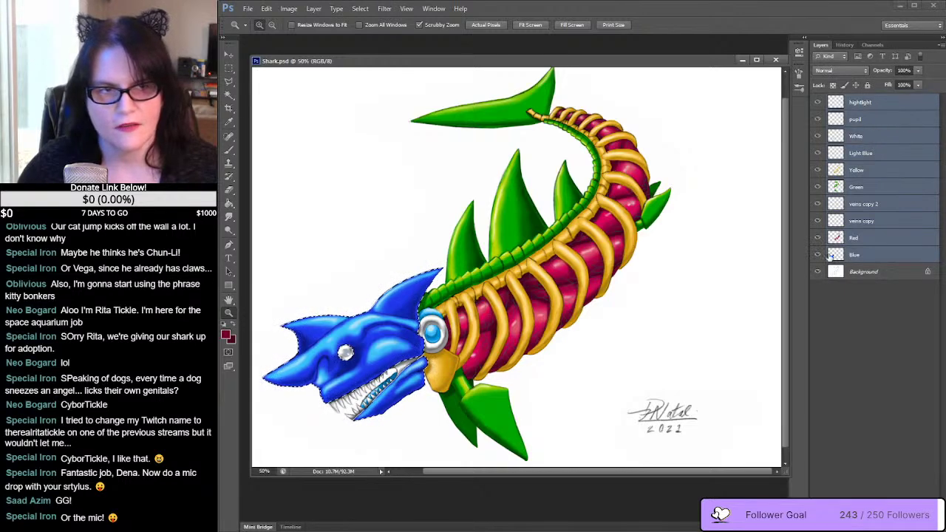
# Step: Make the Background layer active and add the outlines of the Red, Green, Yellow and White layers to the selection
pyautogui.click(878, 275)
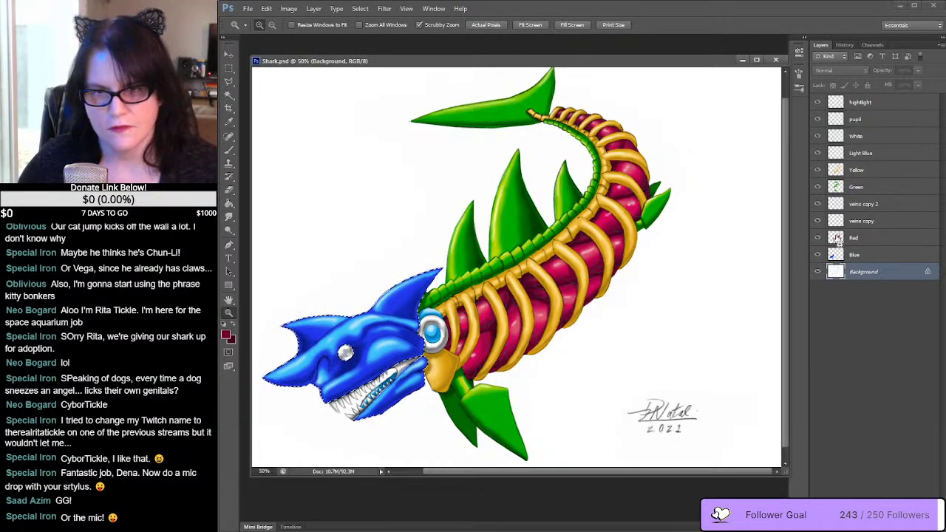
pyautogui.keyDown('ctrl'); pyautogui.keyDown('shift'); pyautogui.click(836, 239); pyautogui.keyUp('shift'); pyautogui.keyUp('ctrl')
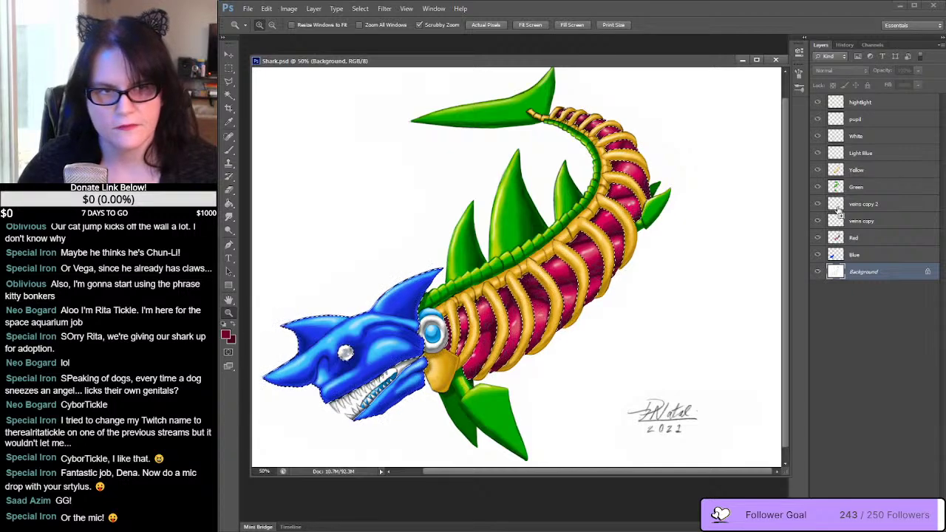
pyautogui.keyDown('ctrl'); pyautogui.keyDown('shift'); pyautogui.click(836, 187); pyautogui.keyUp('shift'); pyautogui.keyUp('ctrl')
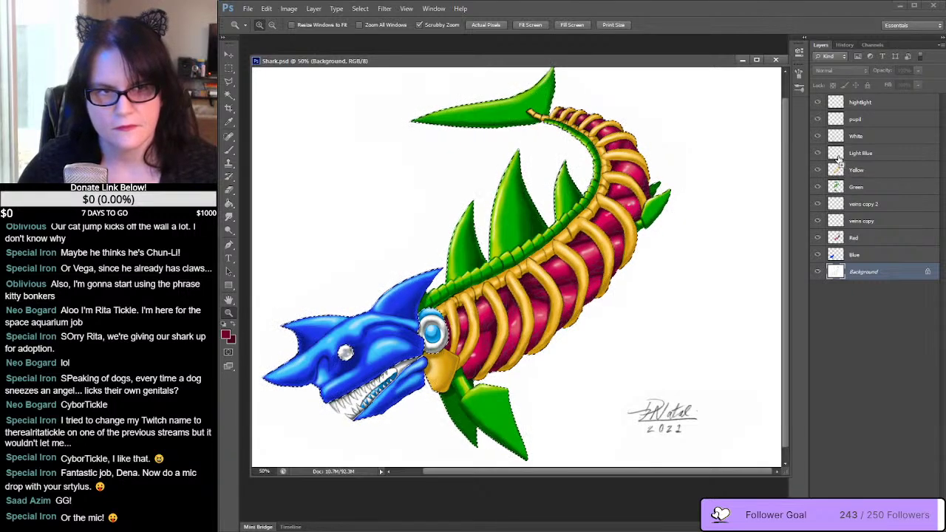
pyautogui.keyDown('ctrl'); pyautogui.keyDown('shift'); pyautogui.click(835, 136); pyautogui.keyUp('shift'); pyautogui.keyUp('ctrl')
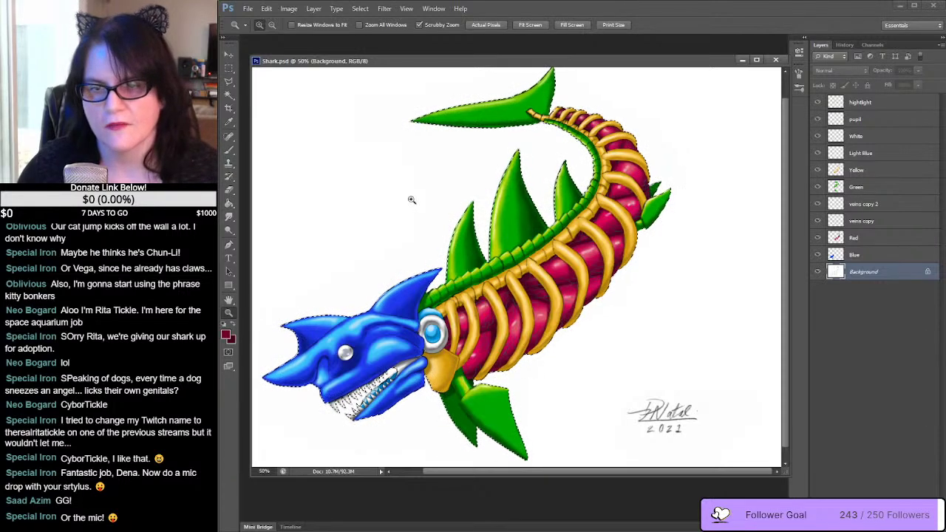
# Step: Create a new layer named black directly above the Background layer
pyautogui.keyDown('alt'); pyautogui.click(498, 304); pyautogui.keyUp('alt')
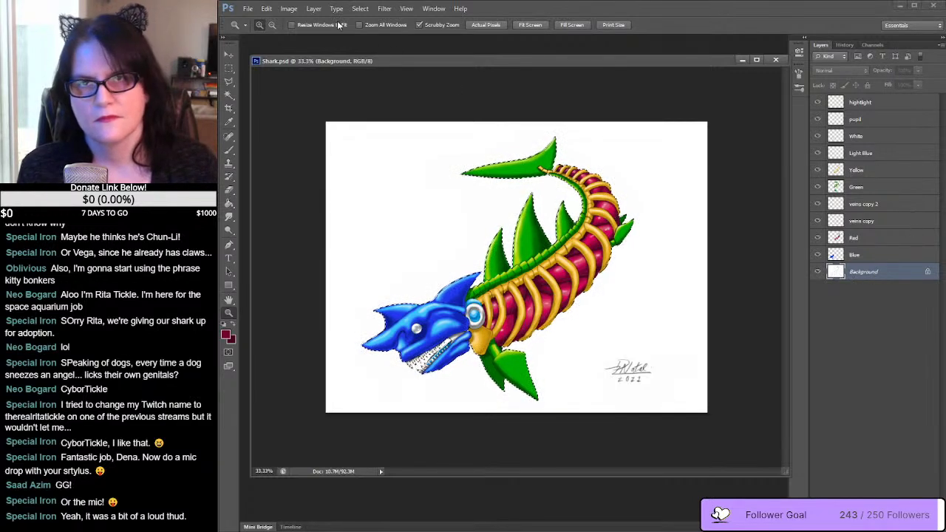
pyautogui.click(313, 9)
pyautogui.moveTo(414, 20)
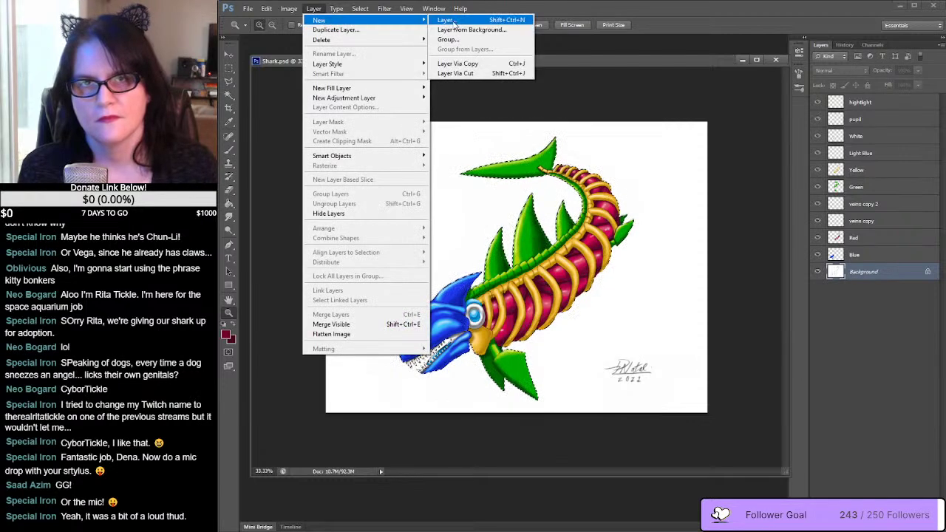
pyautogui.click(454, 20)
pyautogui.write('blac')
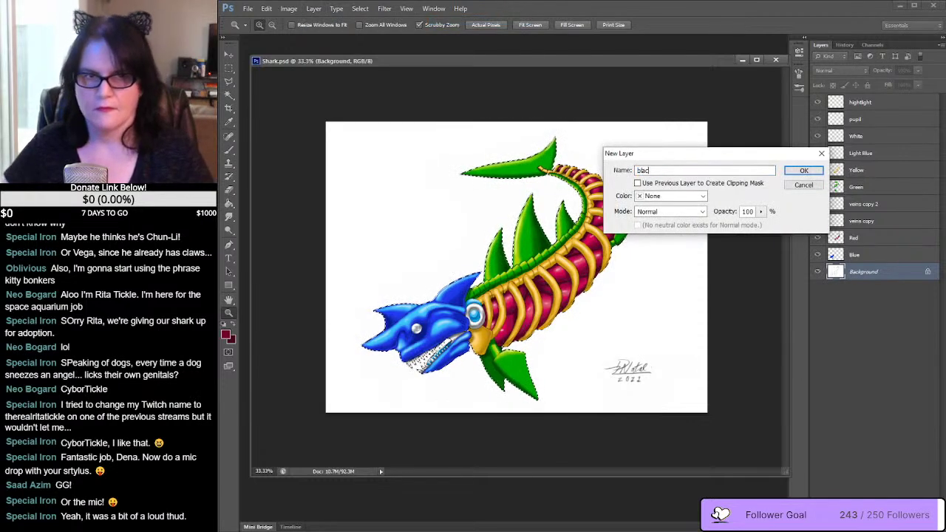
pyautogui.write('k')
pyautogui.press('Return')
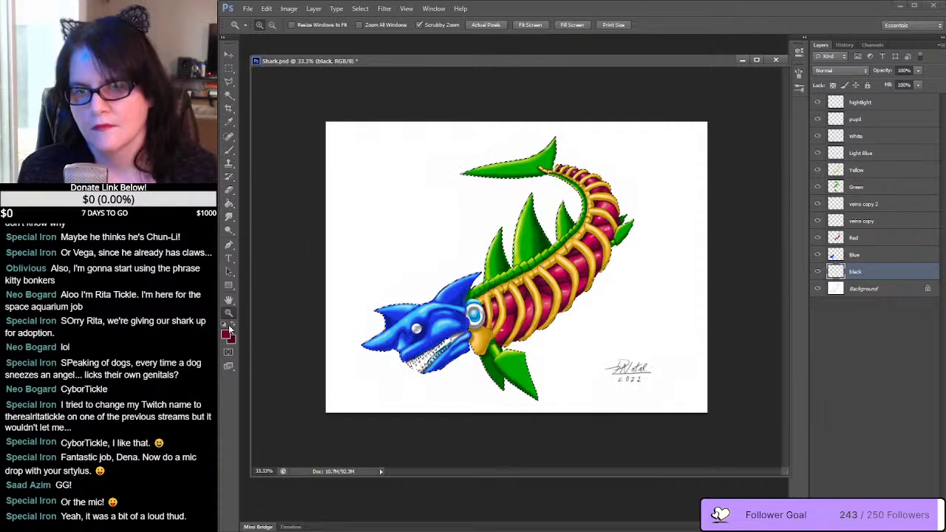
# Step: Set the foreground colour to pure black (000000) and activate the Paint Bucket tool
pyautogui.click(226, 335)
pyautogui.click(246, 261)
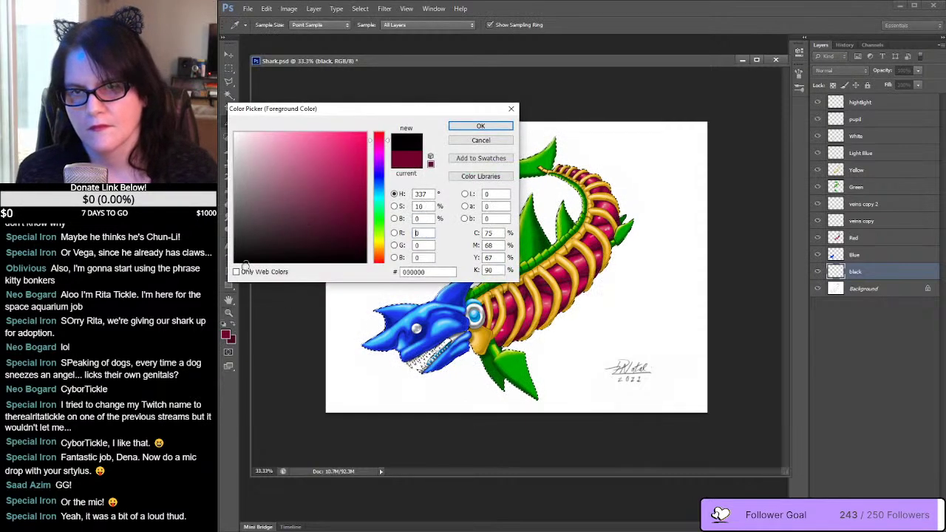
pyautogui.moveTo(246, 265); pyautogui.dragTo(235, 261)
pyautogui.click(481, 127)
pyautogui.press('z')
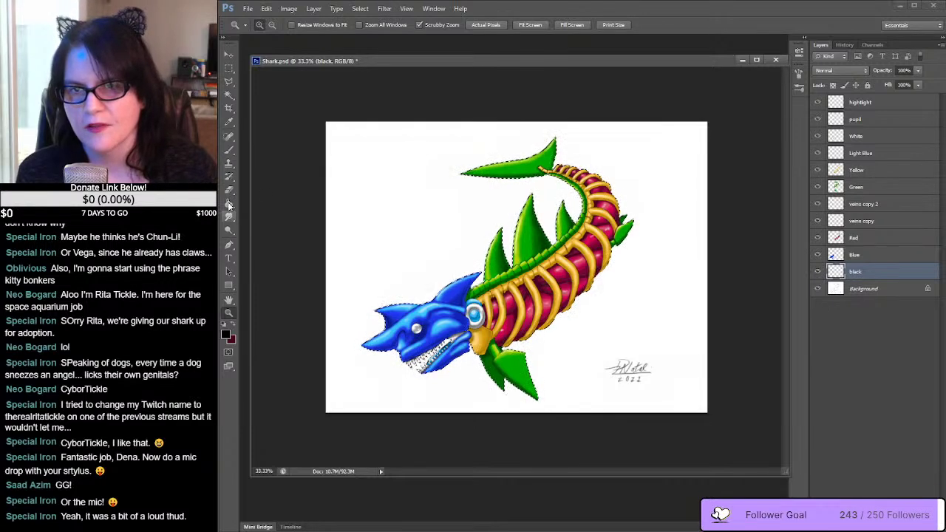
pyautogui.click(229, 205)
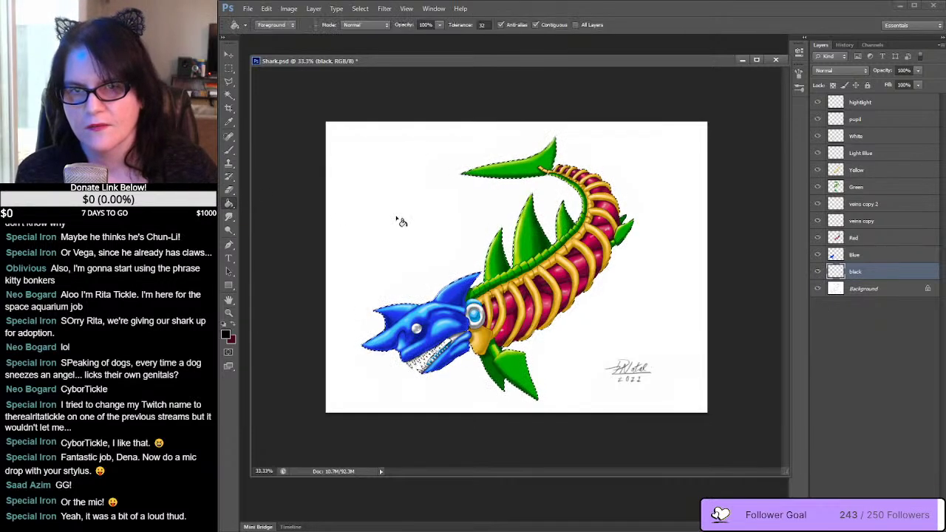
# Step: Try filling the selection with black on the black layer and undo that fill
pyautogui.click(401, 221)
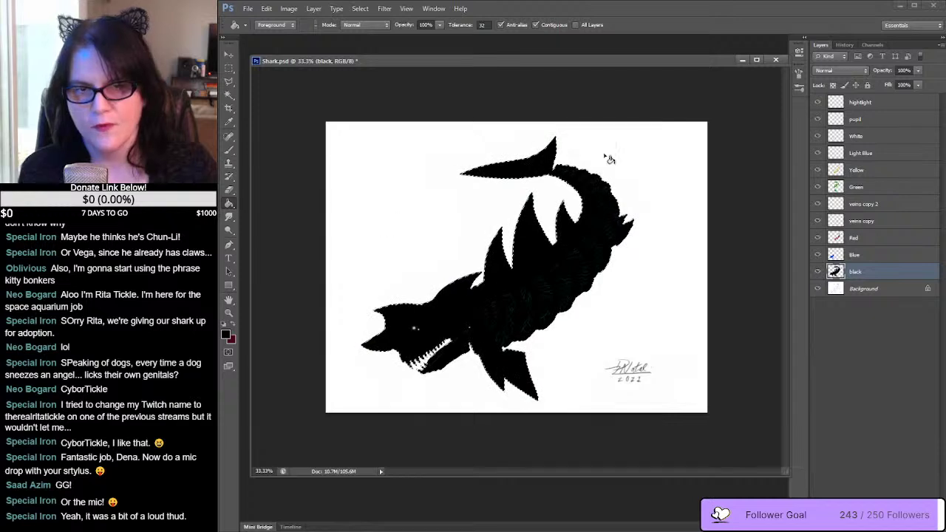
pyautogui.hotkey('ctrl', 'z')
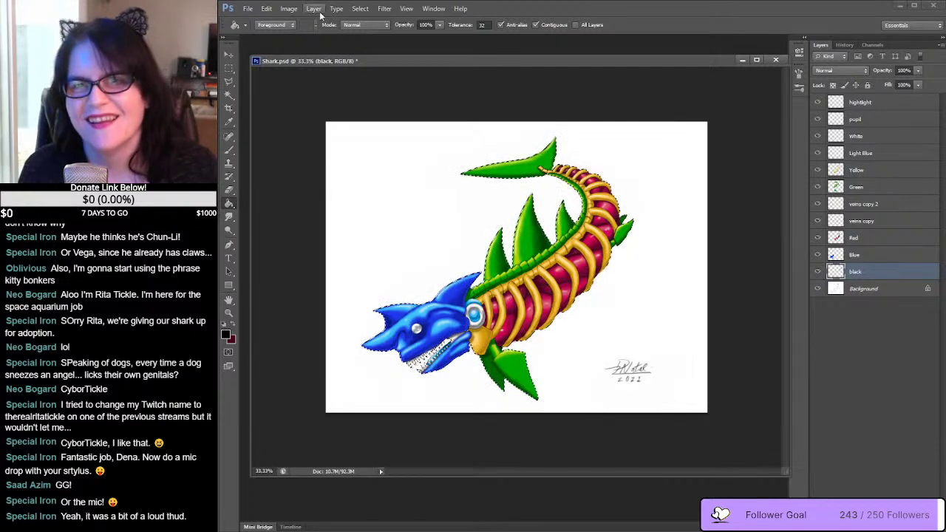
# Step: Invert the selection and fill the area around the shark with black on the black layer
pyautogui.click(360, 9)
pyautogui.click(376, 49)
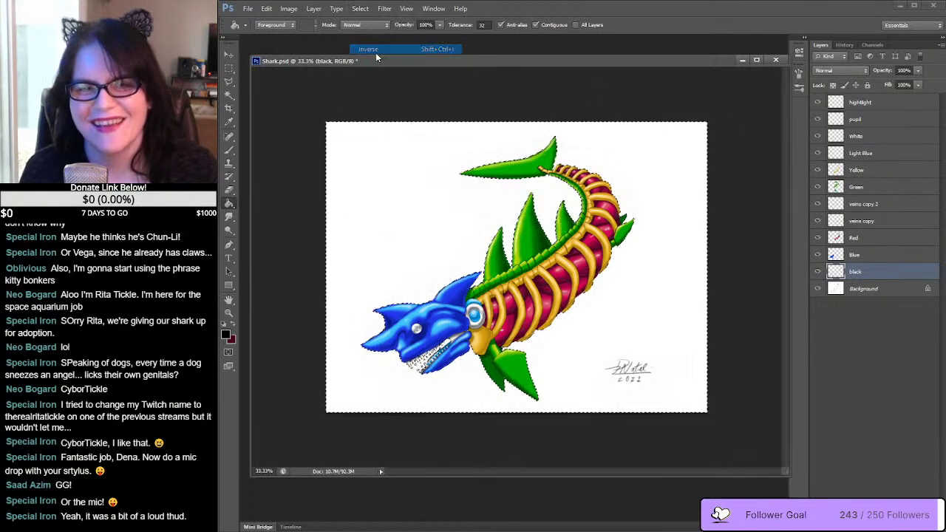
pyautogui.click(383, 224)
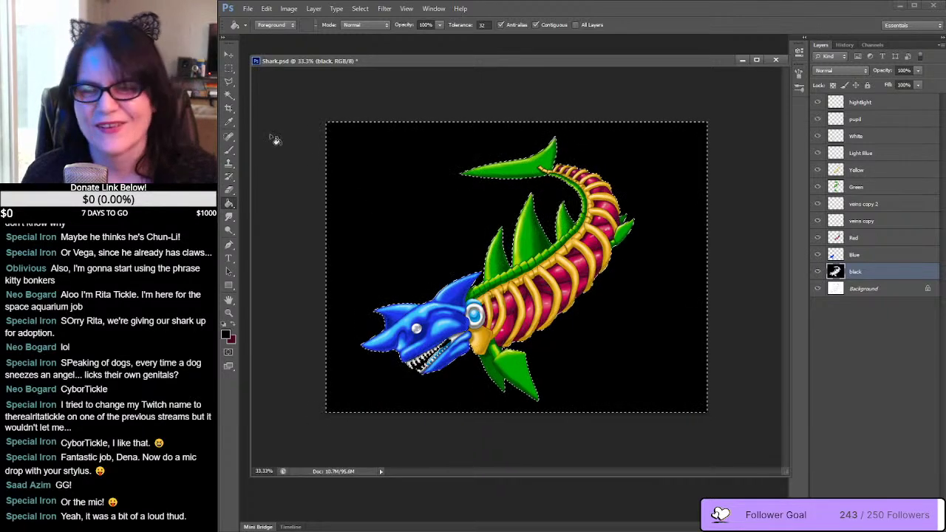
# Step: Clear the selection around the shark and check the whole painting against the black background at 100% and 50% zoom
pyautogui.click(229, 67)
pyautogui.click(373, 158)
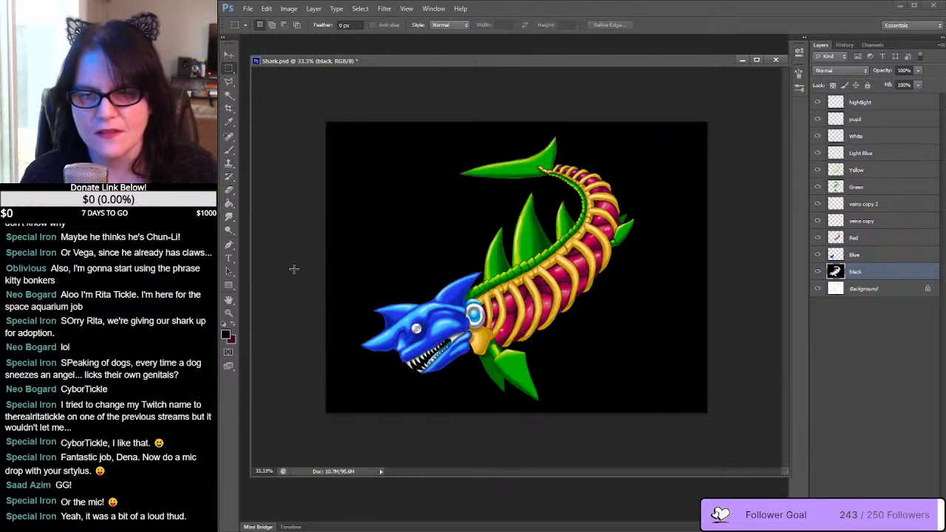
pyautogui.click(229, 315)
pyautogui.click(508, 306)
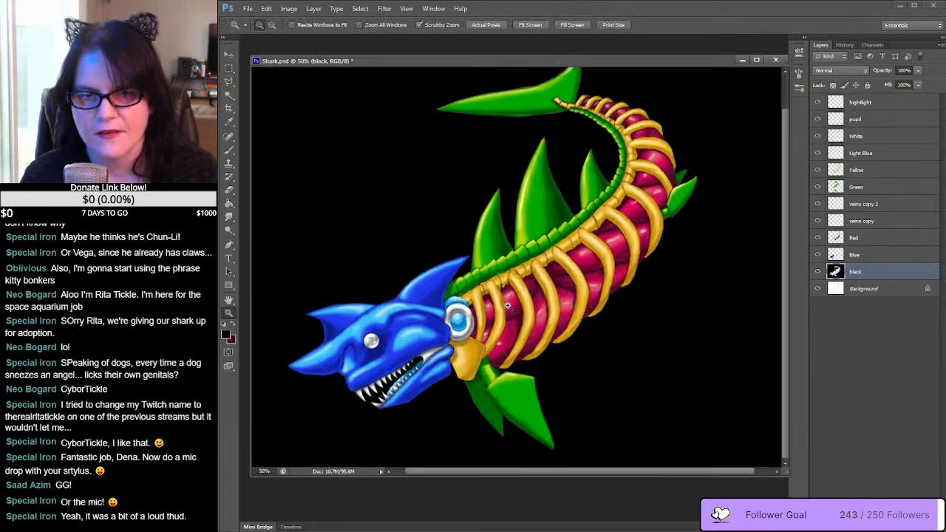
pyautogui.click(508, 306)
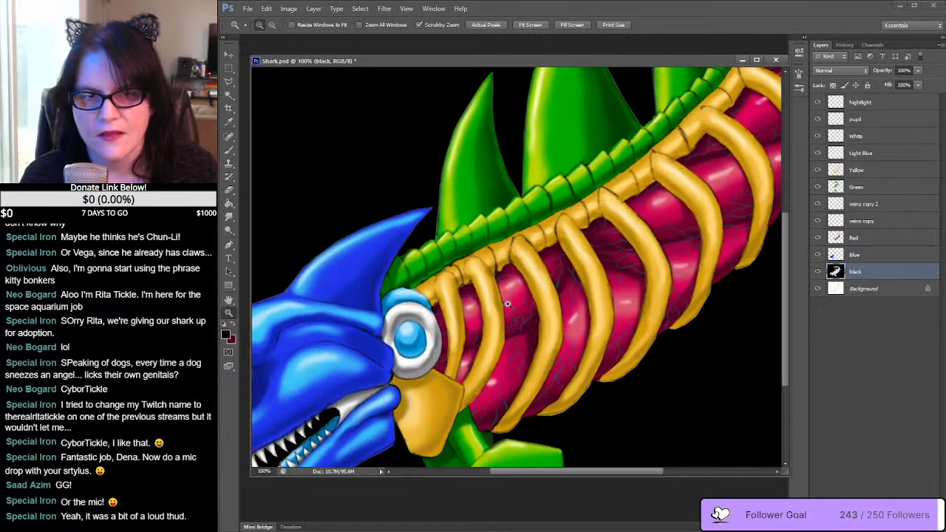
pyautogui.keyDown('alt'); pyautogui.click(606, 303); pyautogui.keyUp('alt')
pyautogui.keyDown('alt'); pyautogui.click(605, 303); pyautogui.keyUp('alt')
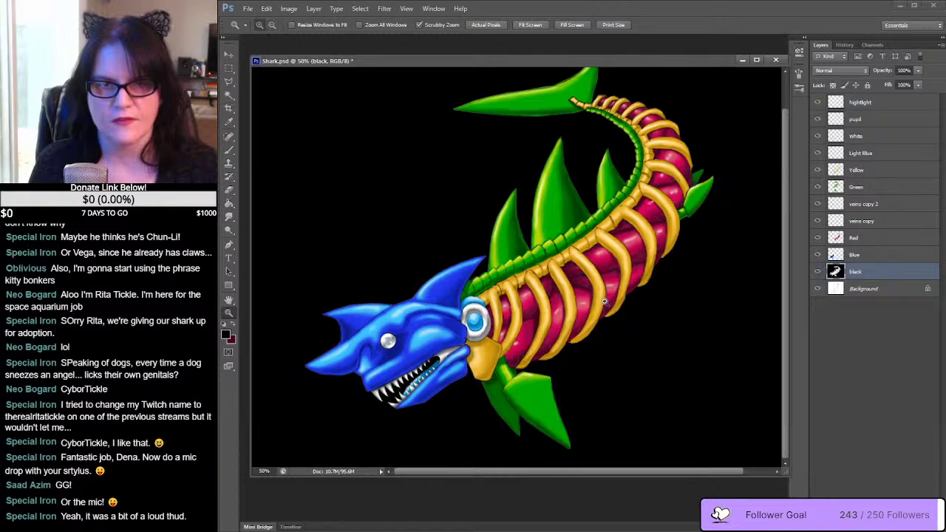
pyautogui.scroll(3, 786, 199)
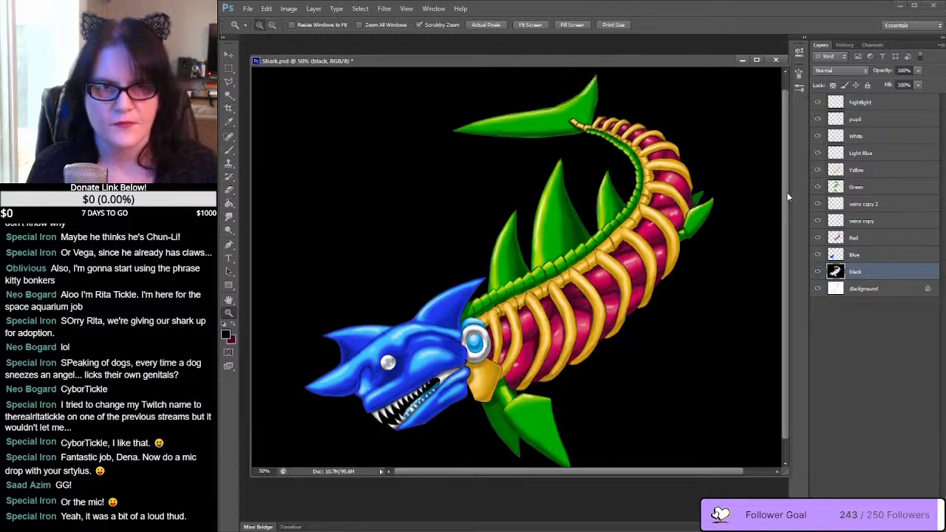
pyautogui.scroll(-1, 788, 199)
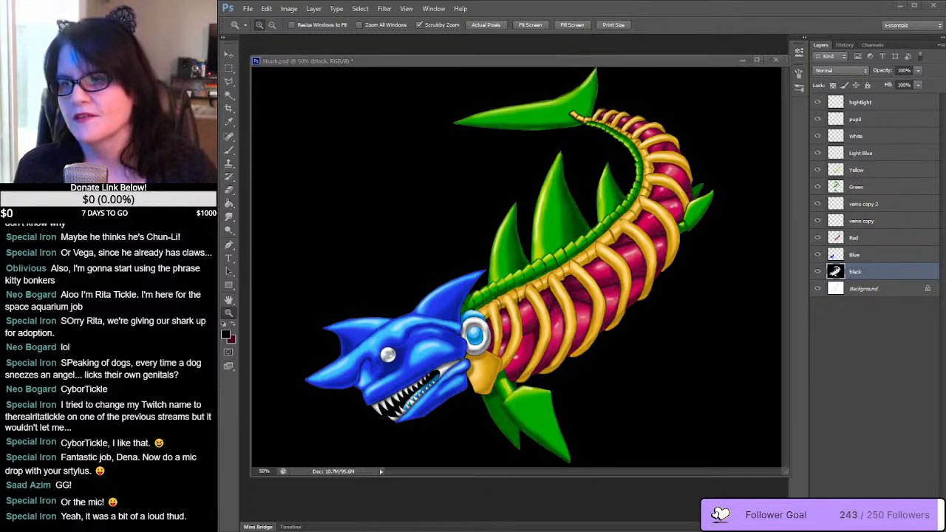
# Step: Arrange the 69298-6.png sprite and the great-white-shark-skeleton-01.jpg reference in front of the shark painting for comparison
pyautogui.moveTo(348, 61); pyautogui.dragTo(364, 83)
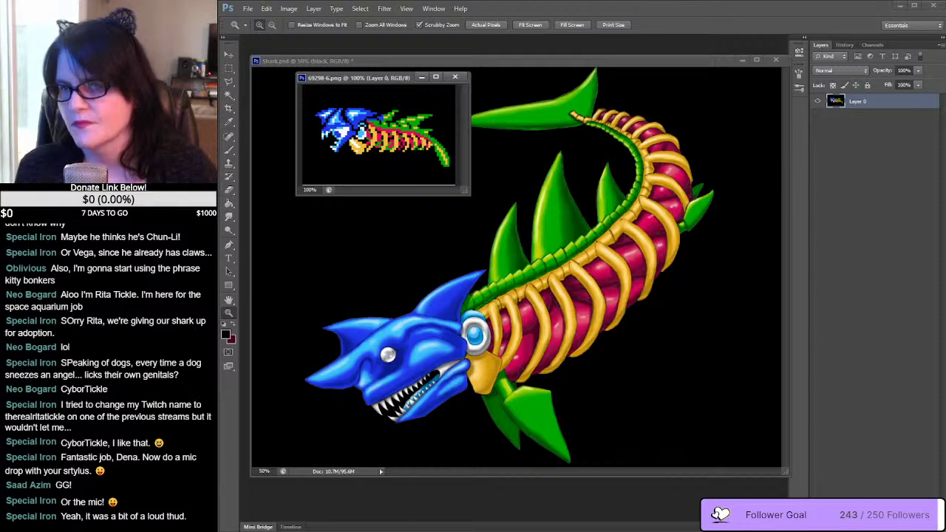
pyautogui.moveTo(406, 327); pyautogui.dragTo(754, 320)
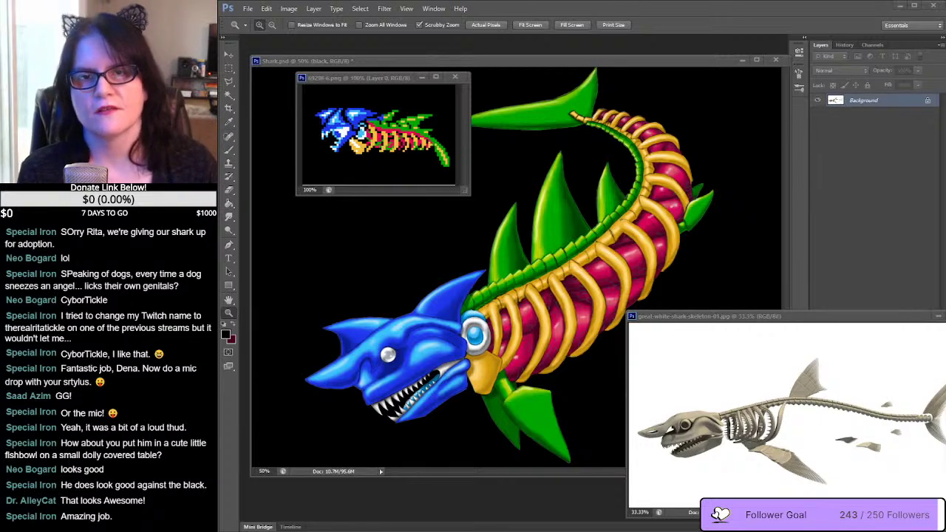
# Step: Save Shark.psd, bring the skeleton and sprite references back in front of it, and shift the skeleton window slightly lower
pyautogui.click(698, 57)
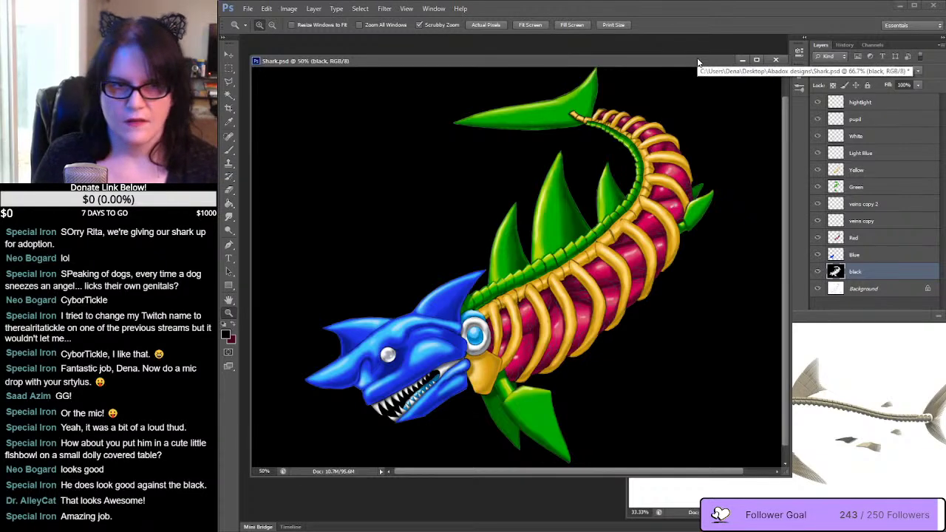
pyautogui.click(870, 346)
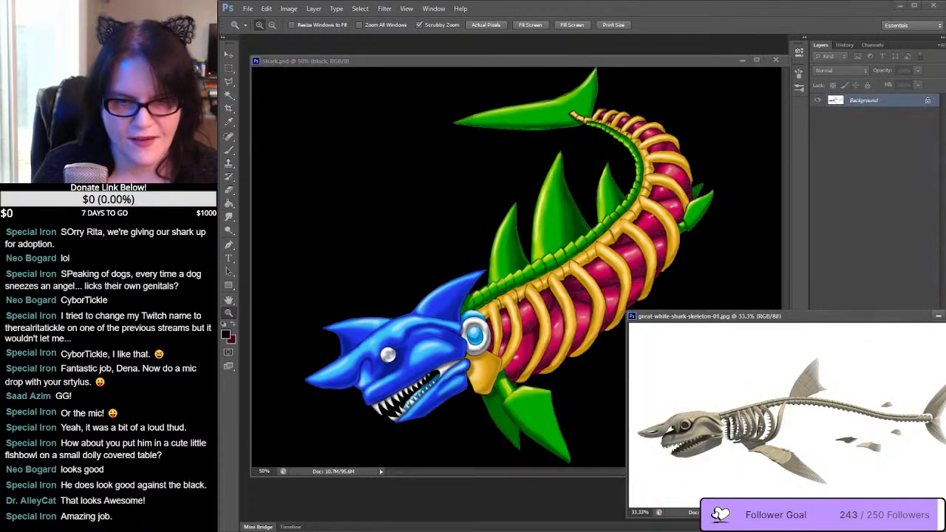
pyautogui.moveTo(622, 531)
pyautogui.click(640, 518)
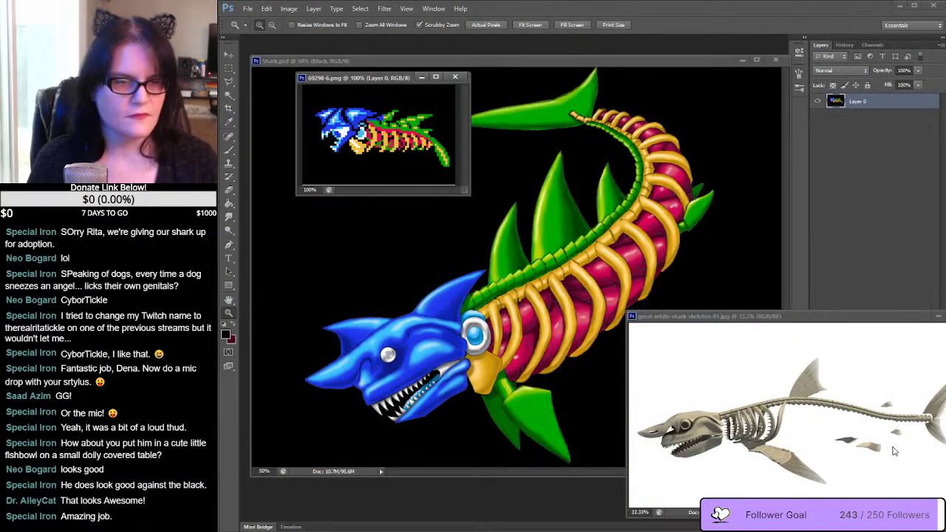
pyautogui.click(721, 515)
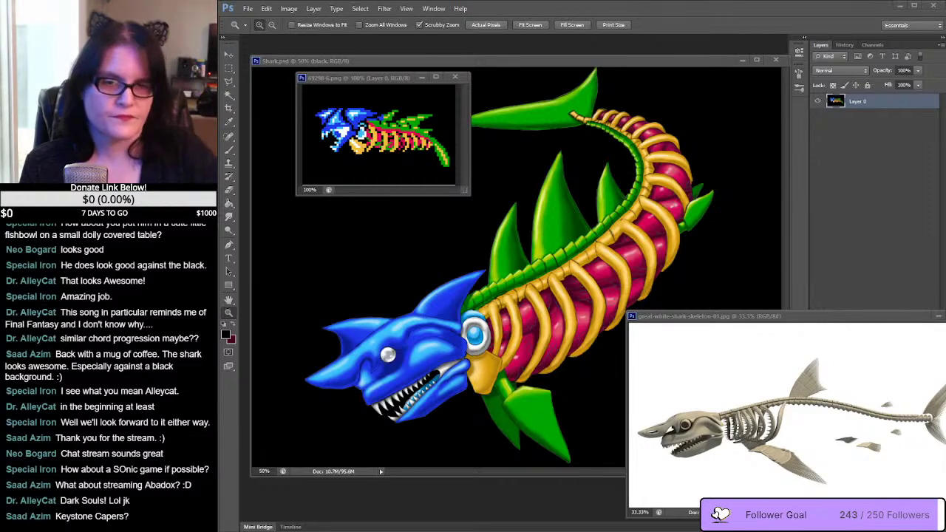
pyautogui.moveTo(826, 311); pyautogui.dragTo(827, 332)
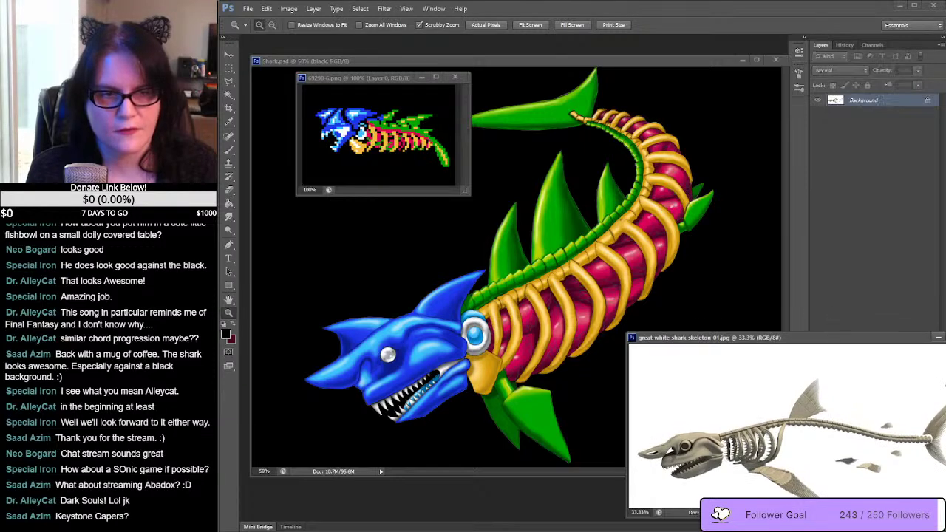
pyautogui.scroll(-1, 843, 347)
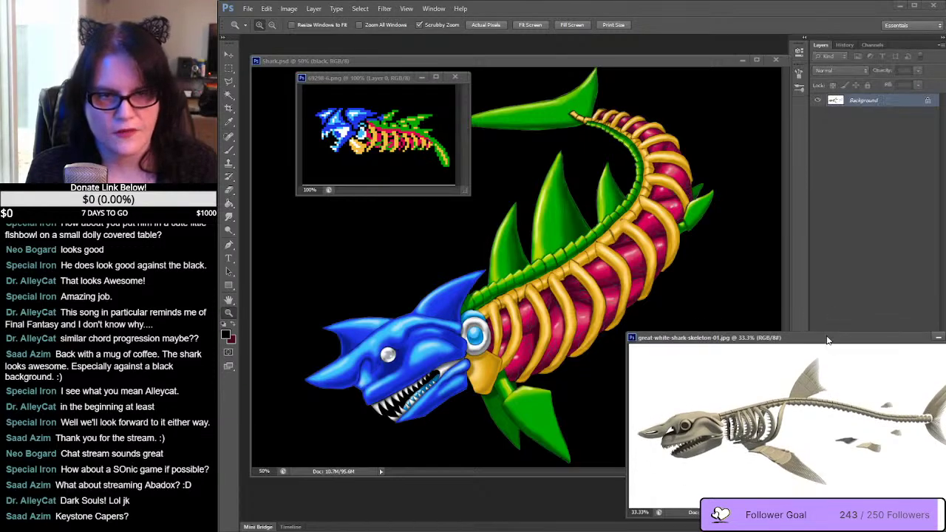